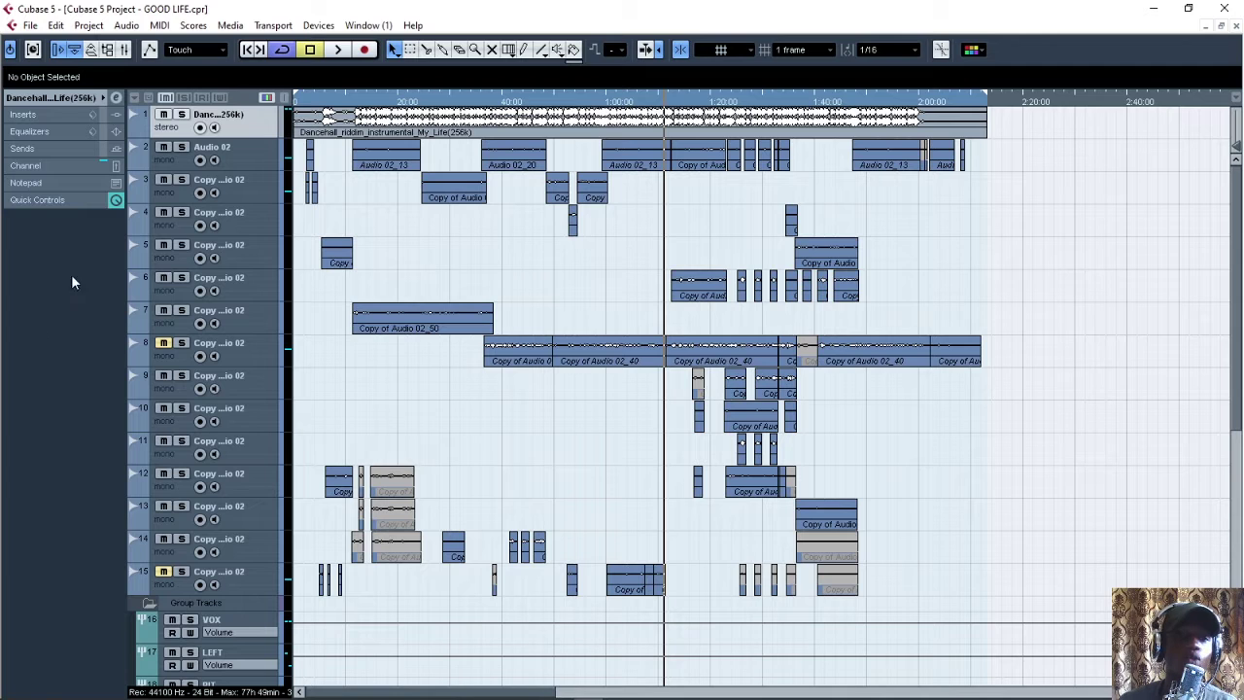
Step: Play the song from the beginning with tracks 8 and 15 unmuted
{"action": "left_click", "coordinate": [249, 53]}
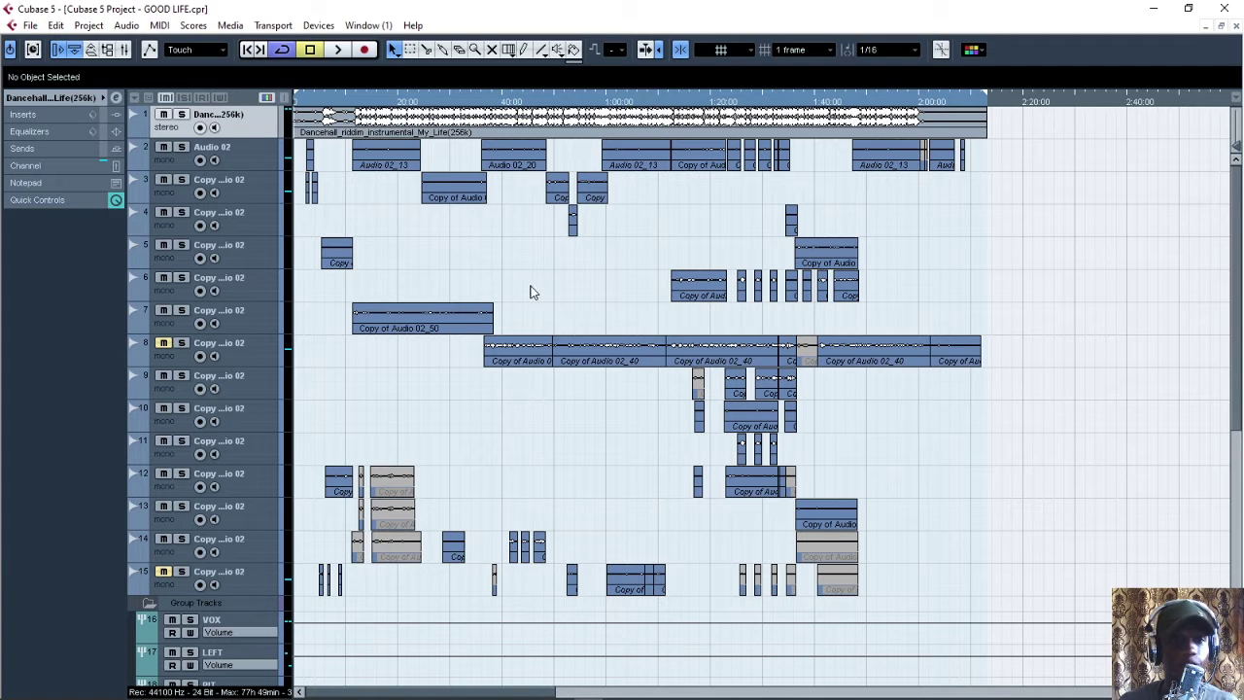
{"action": "scroll", "coordinate": [530, 302], "scroll_direction": "down", "scroll_amount": 5}
{"action": "scroll", "coordinate": [522, 309], "scroll_direction": "up", "scroll_amount": 3}
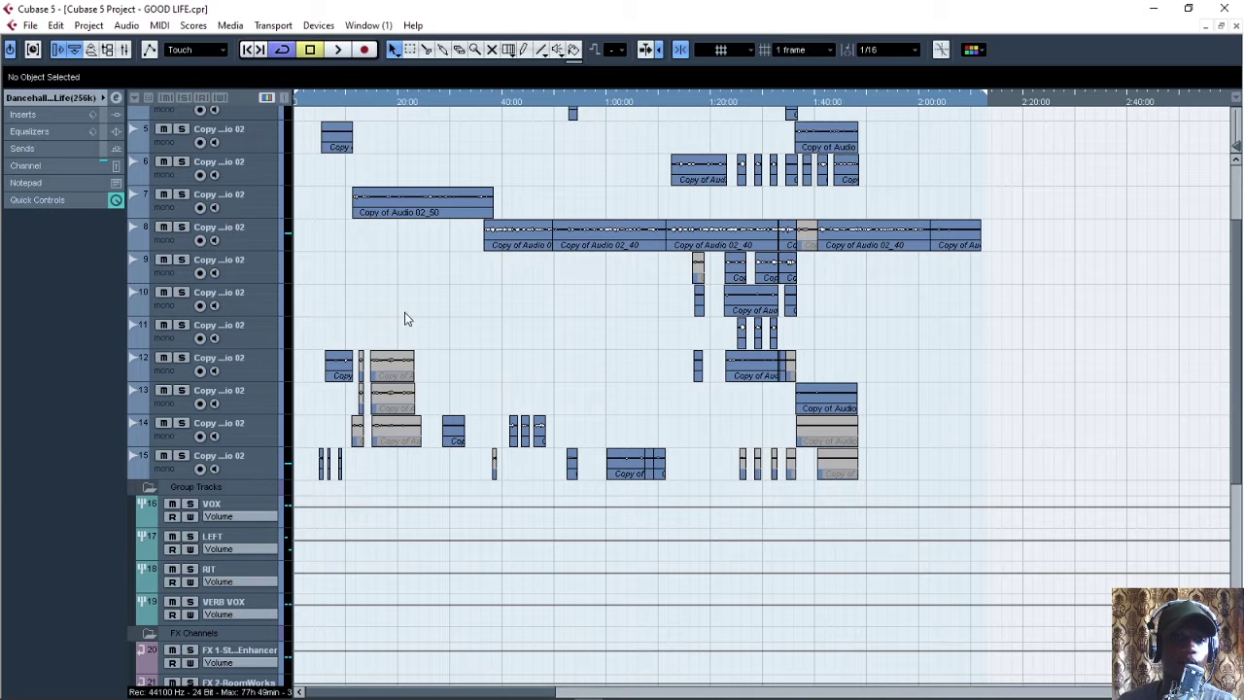
{"action": "key", "text": "space"}
{"action": "scroll", "coordinate": [684, 440], "scroll_direction": "up", "scroll_amount": 3}
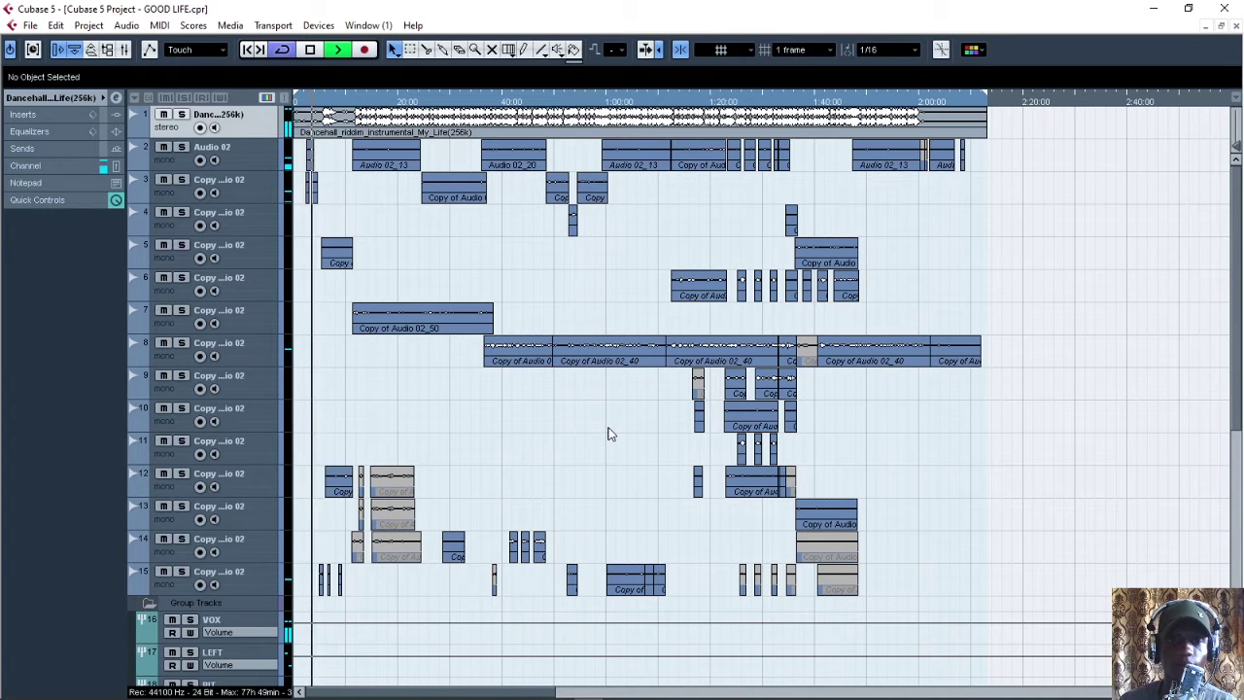
{"action": "scroll", "coordinate": [611, 434], "scroll_direction": "down", "scroll_amount": 3}
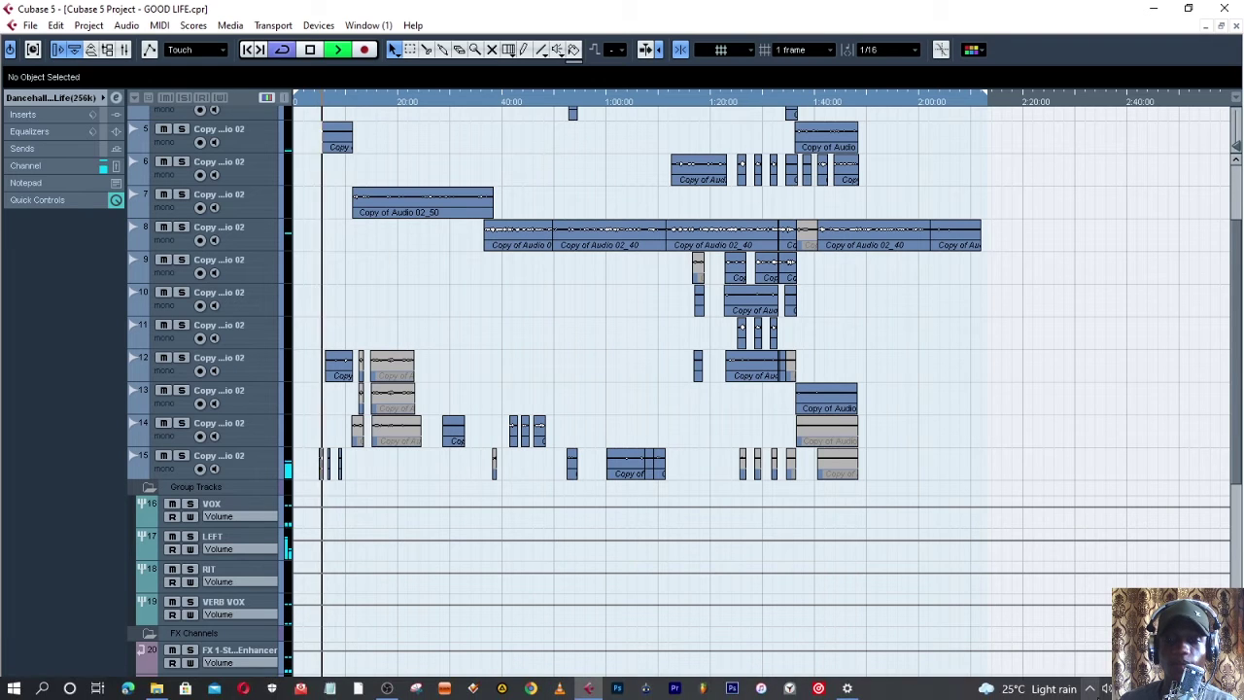
Step: Check the system output volume and stop the song's playback
{"action": "left_click", "coordinate": [1107, 688]}
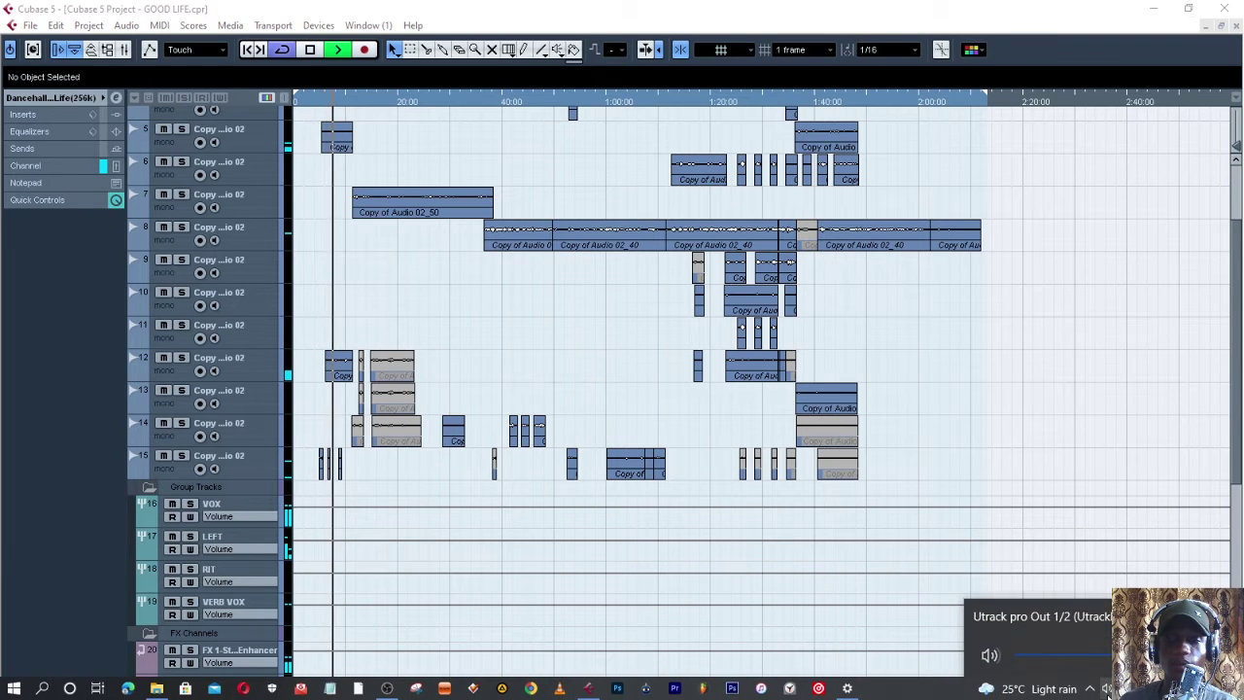
{"action": "left_click", "coordinate": [1107, 691]}
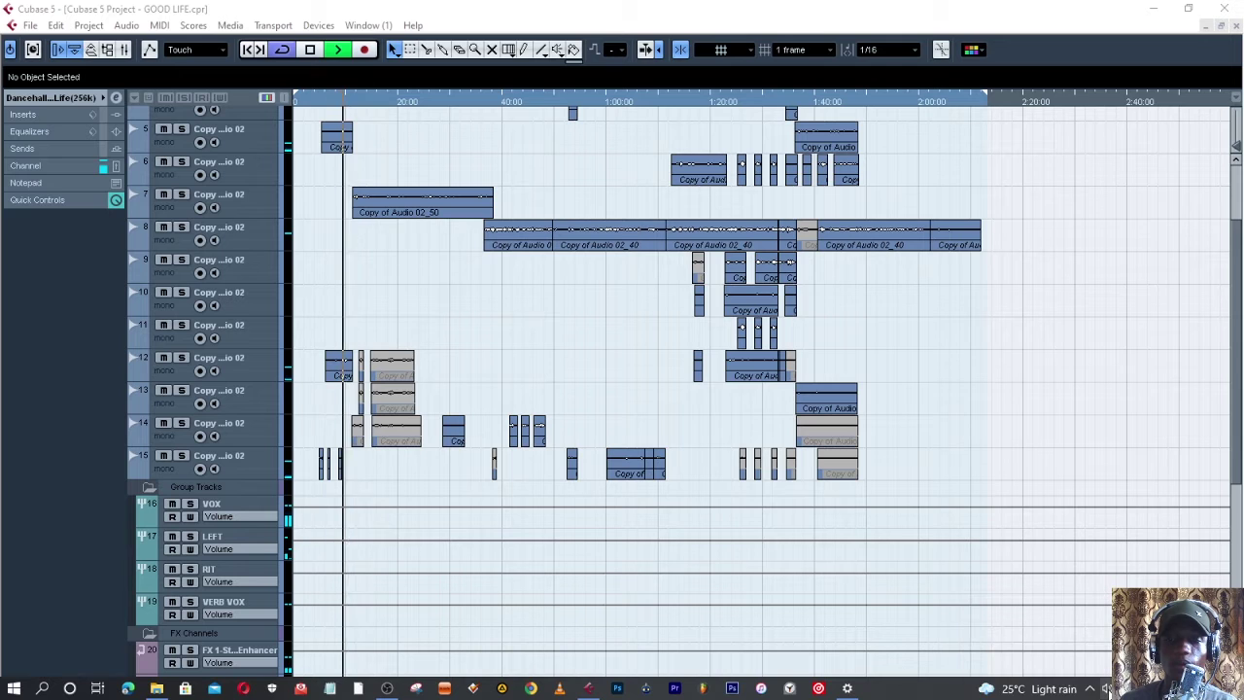
{"action": "left_click", "coordinate": [1107, 691]}
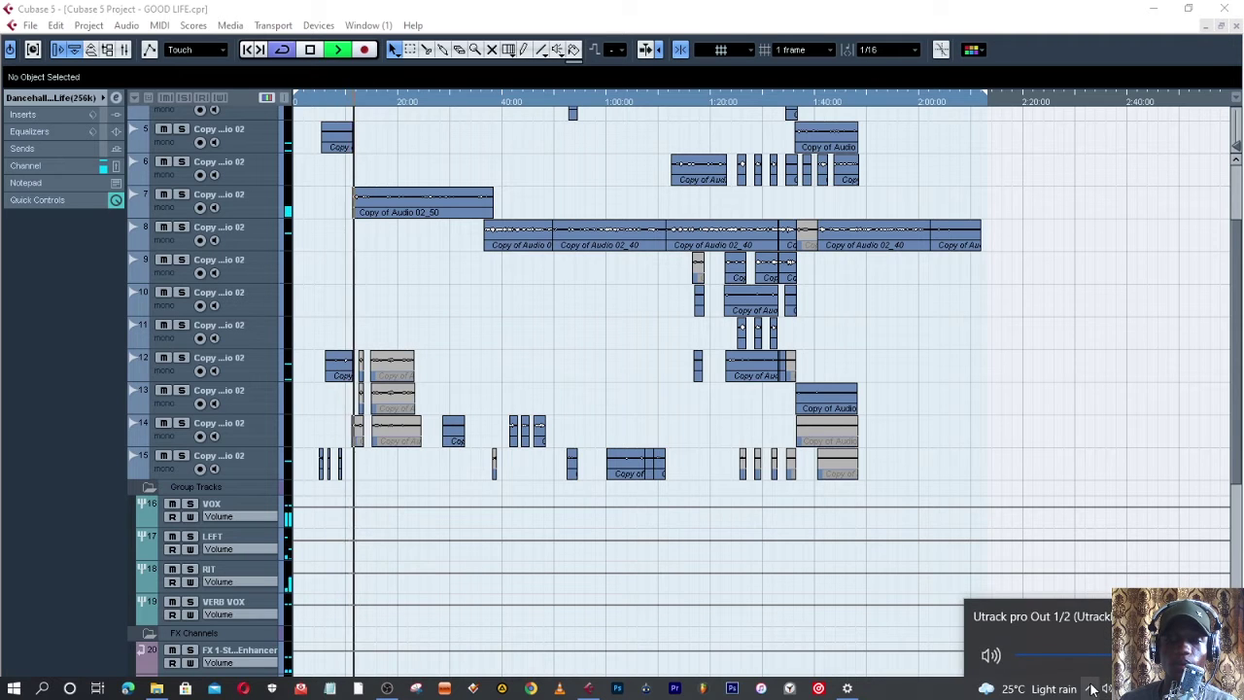
{"action": "left_click", "coordinate": [959, 428]}
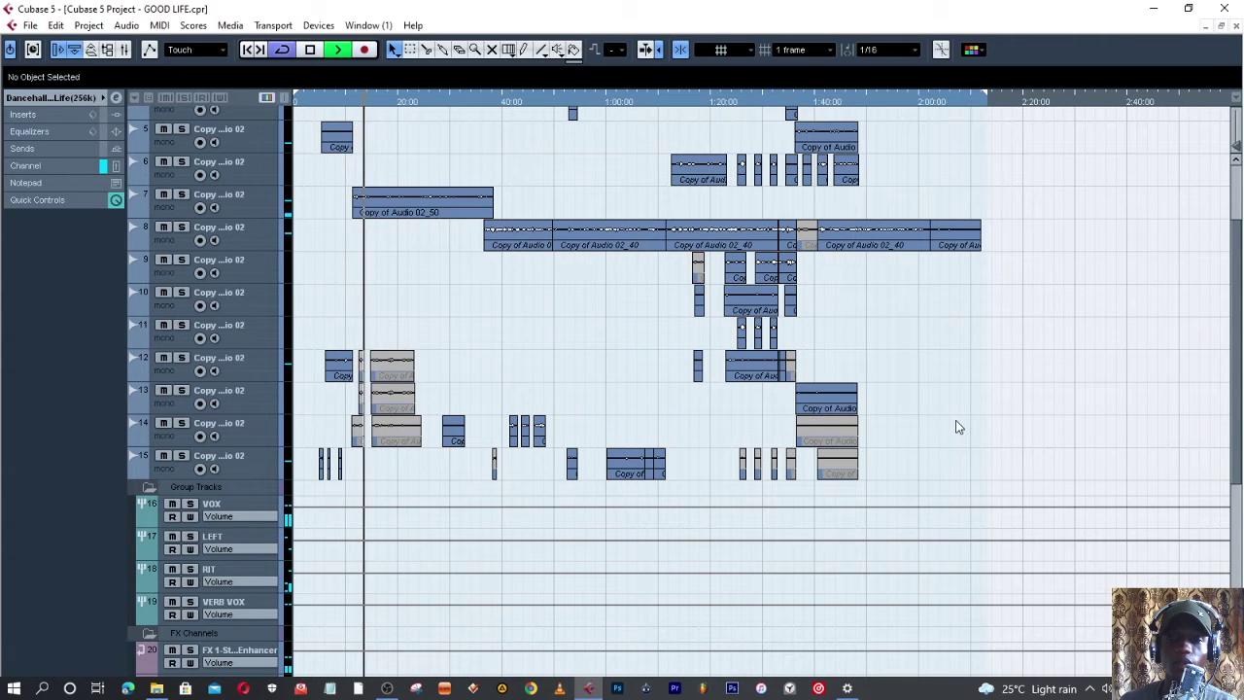
{"action": "scroll", "coordinate": [875, 457], "scroll_direction": "up", "scroll_amount": 4}
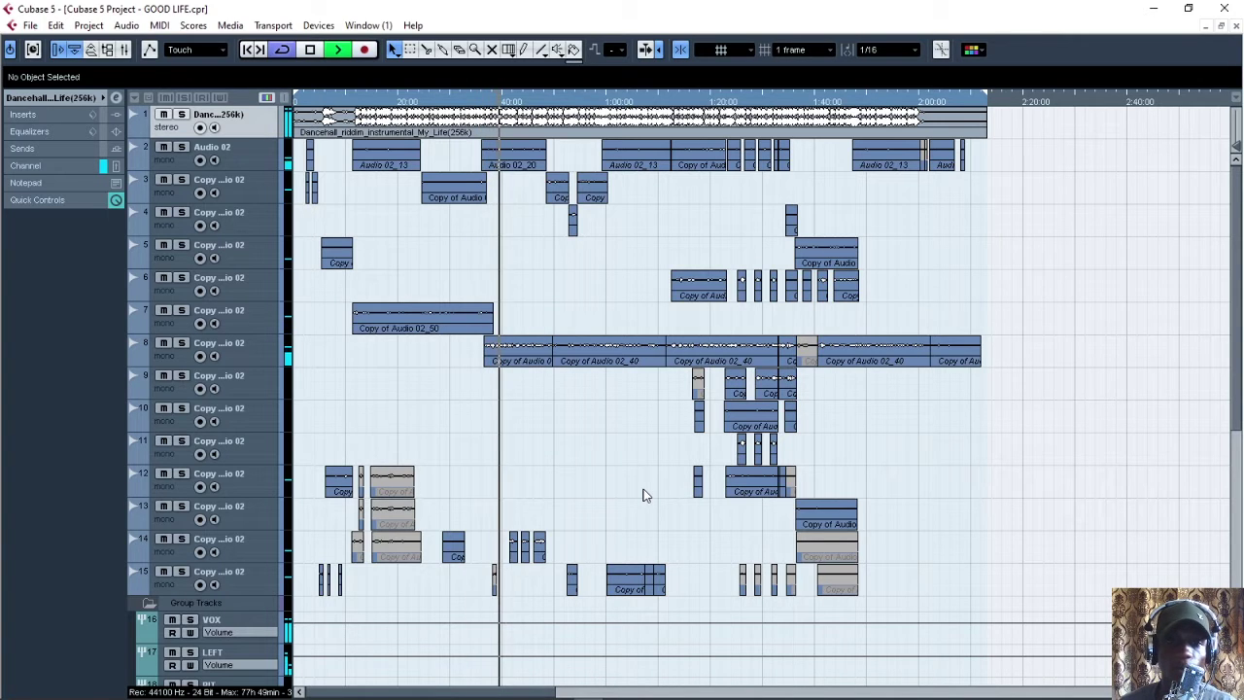
{"action": "key", "text": "space"}
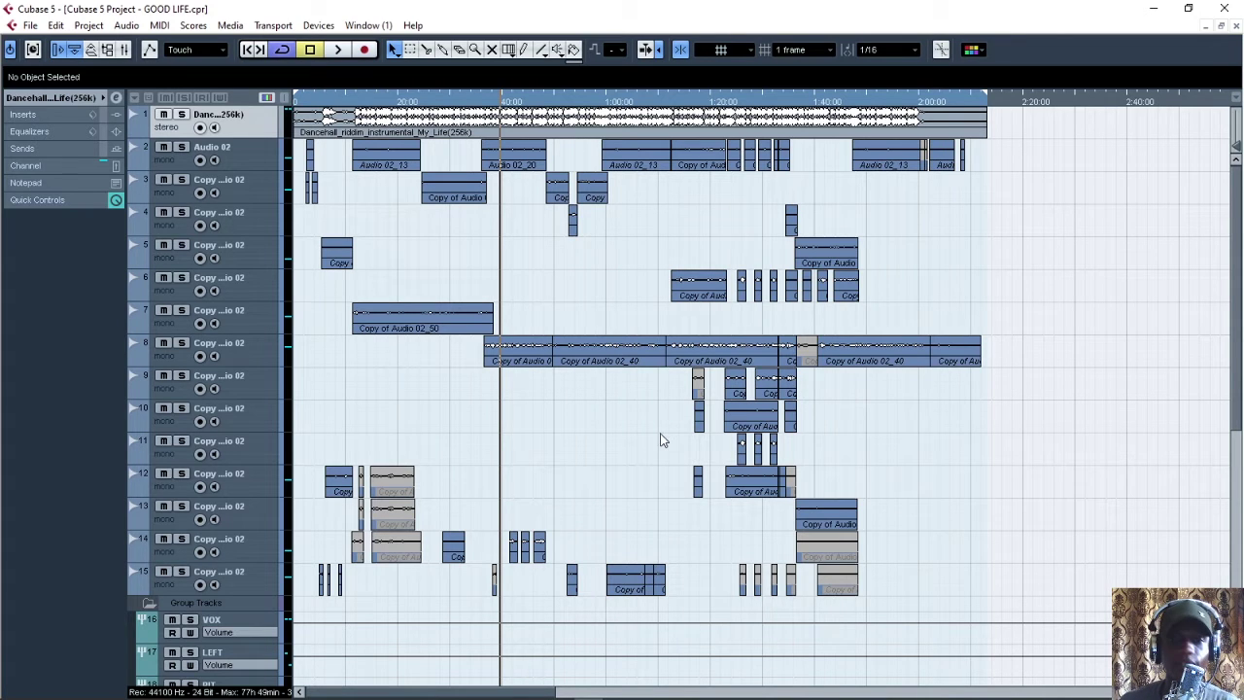
{"action": "left_click", "coordinate": [680, 401]}
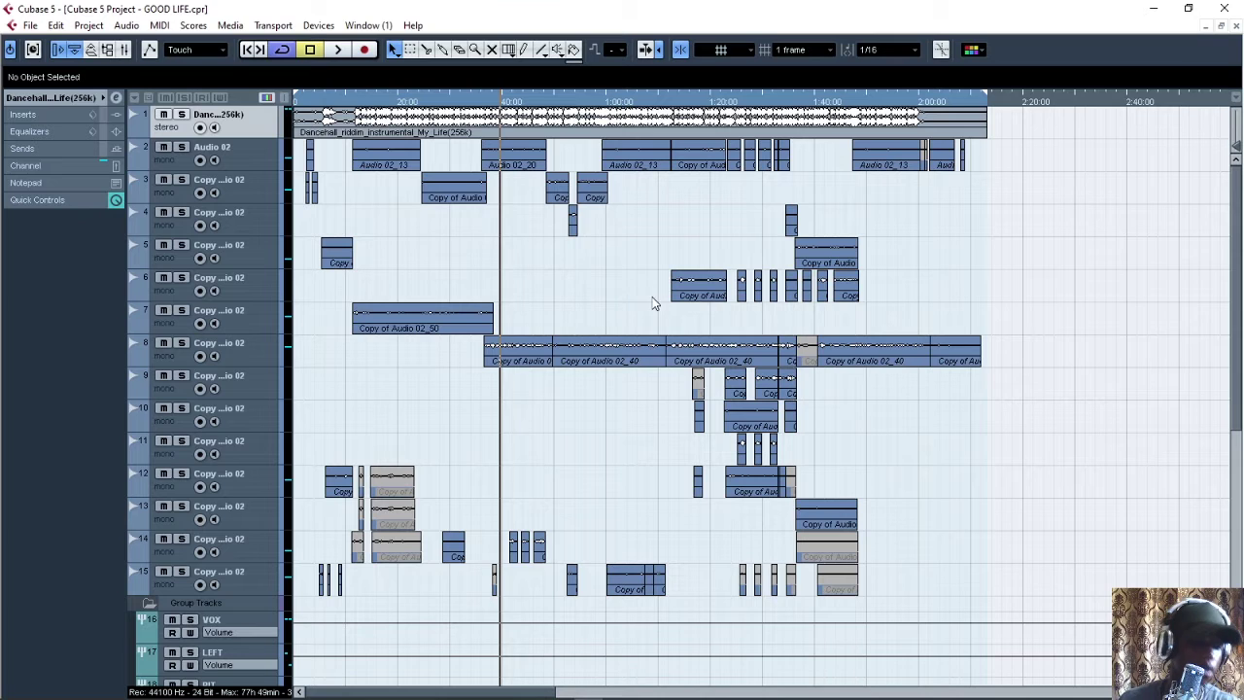
Step: Open the long track 3 clip in the Sample Editor, apply Silence to the section before the vocal begins, and return to the project
{"action": "left_click", "coordinate": [457, 200]}
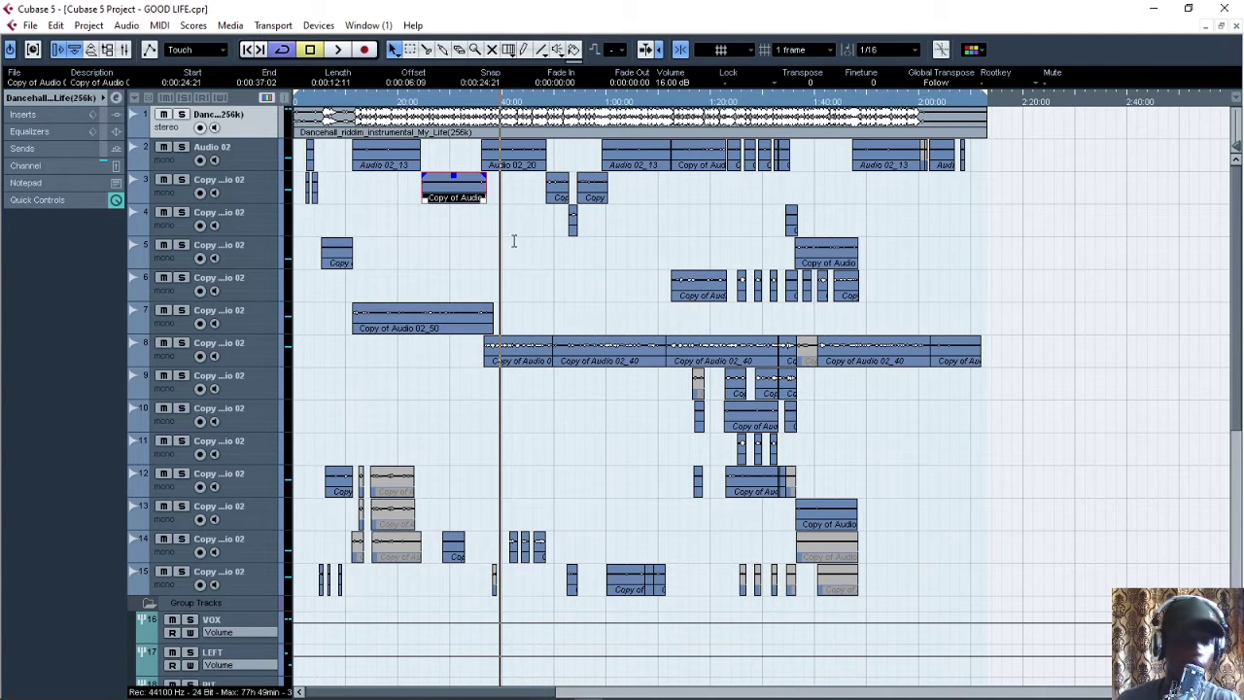
{"action": "key", "text": "ctrl+e"}
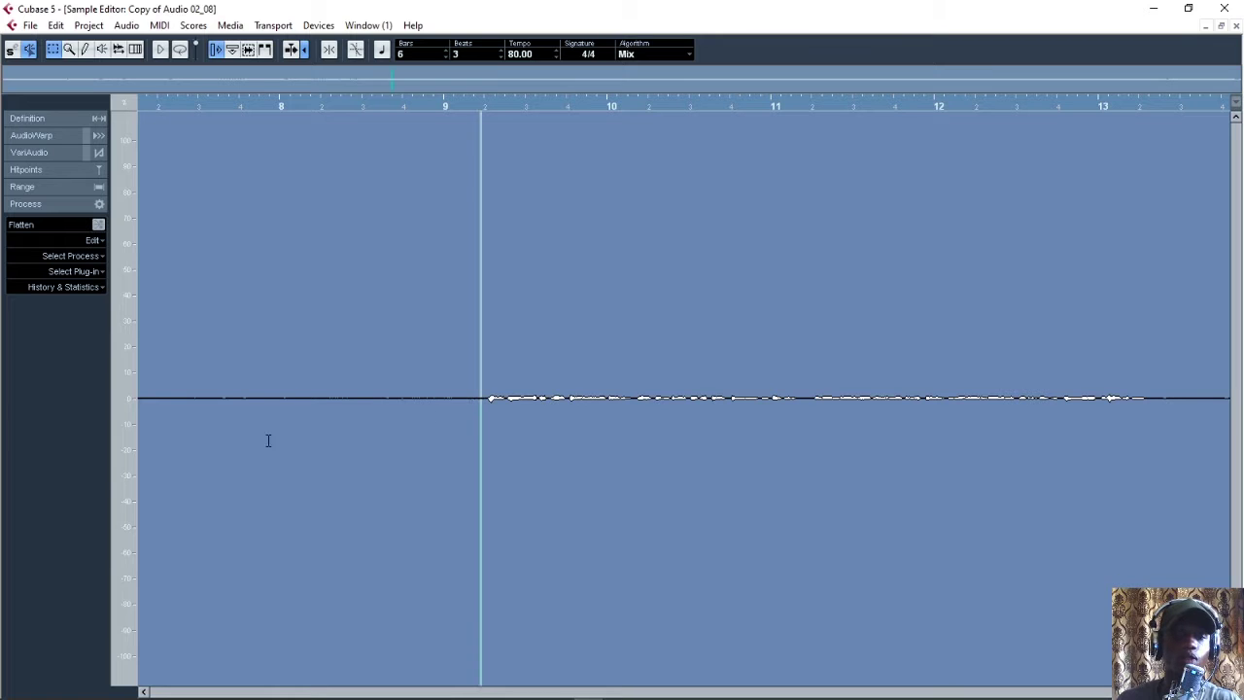
{"action": "left_click", "coordinate": [210, 440]}
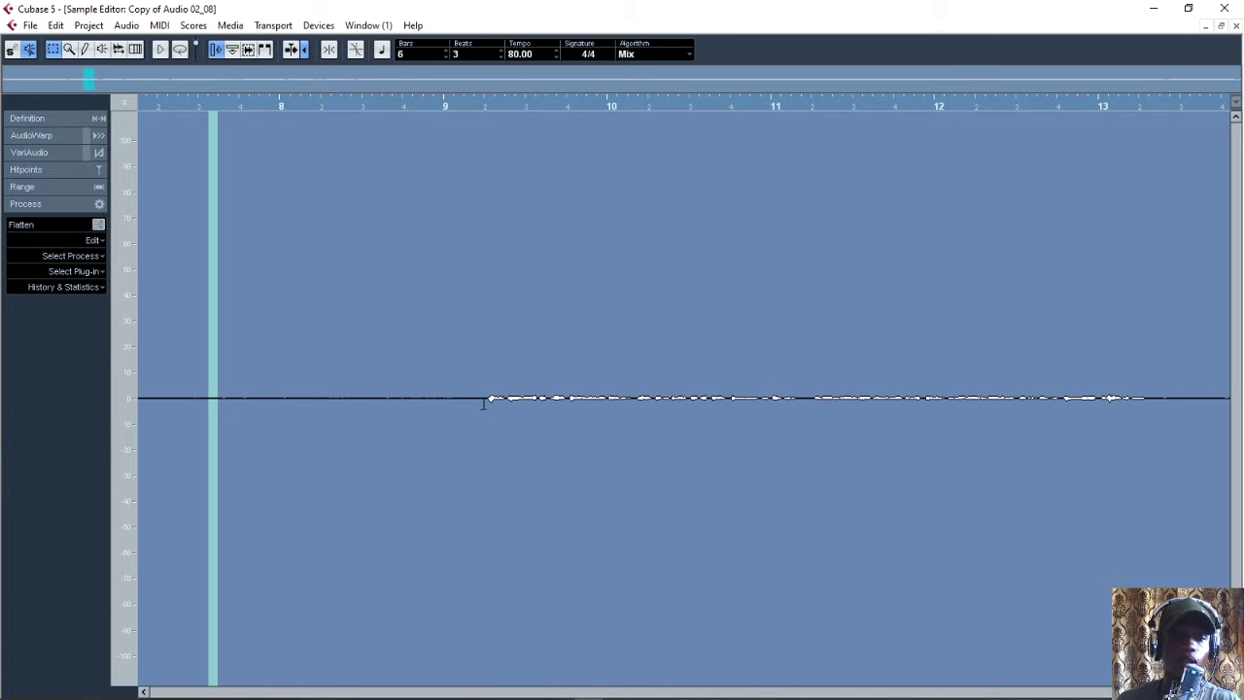
{"action": "left_click_drag", "start_coordinate": [484, 400], "coordinate": [142, 392]}
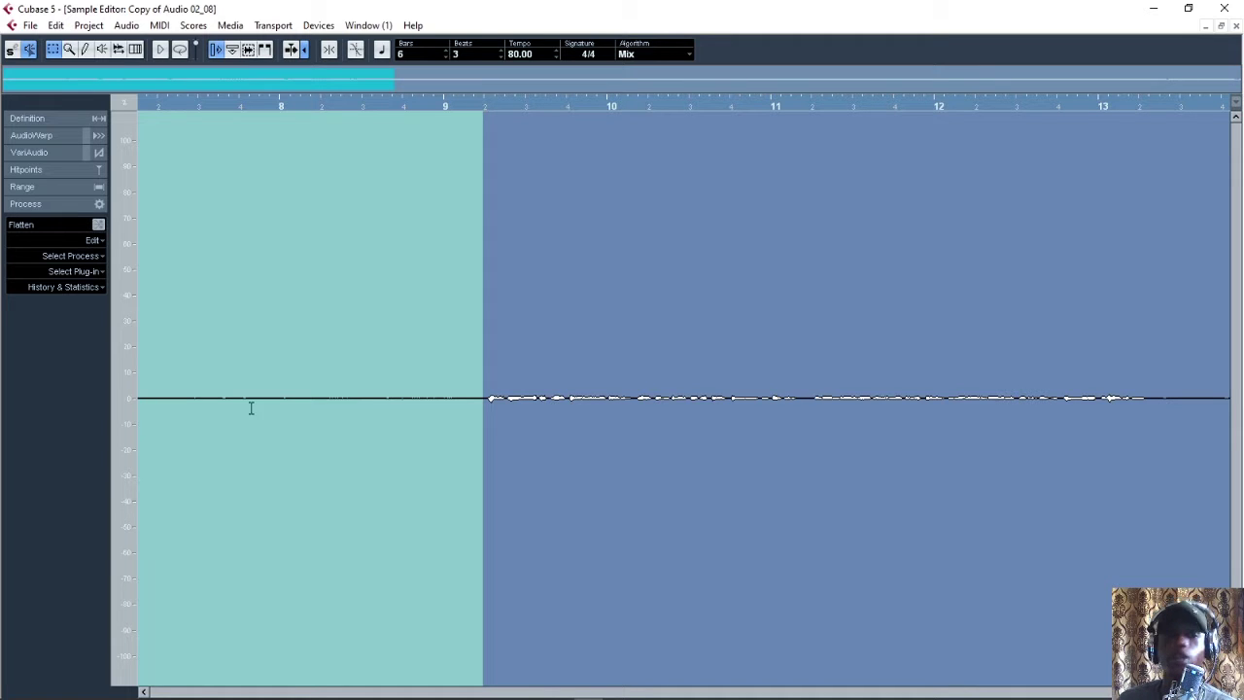
{"action": "right_click", "coordinate": [86, 206]}
{"action": "left_click", "coordinate": [72, 205]}
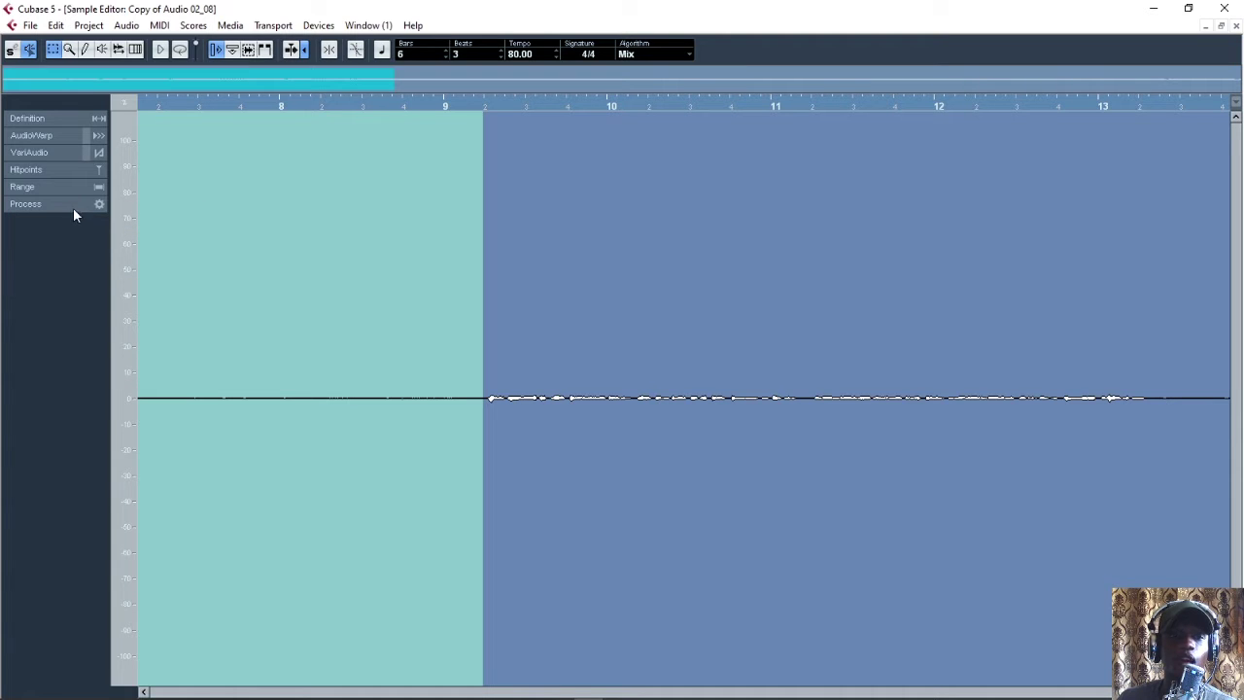
{"action": "left_click", "coordinate": [97, 205]}
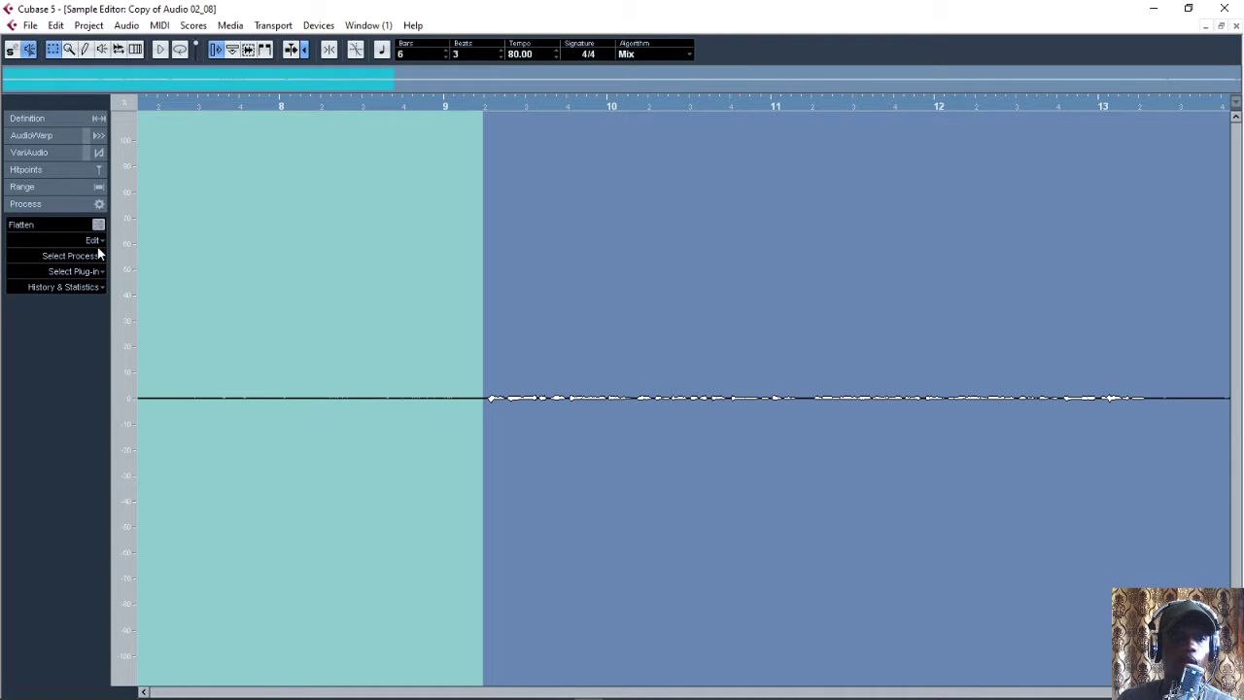
{"action": "left_click", "coordinate": [97, 257]}
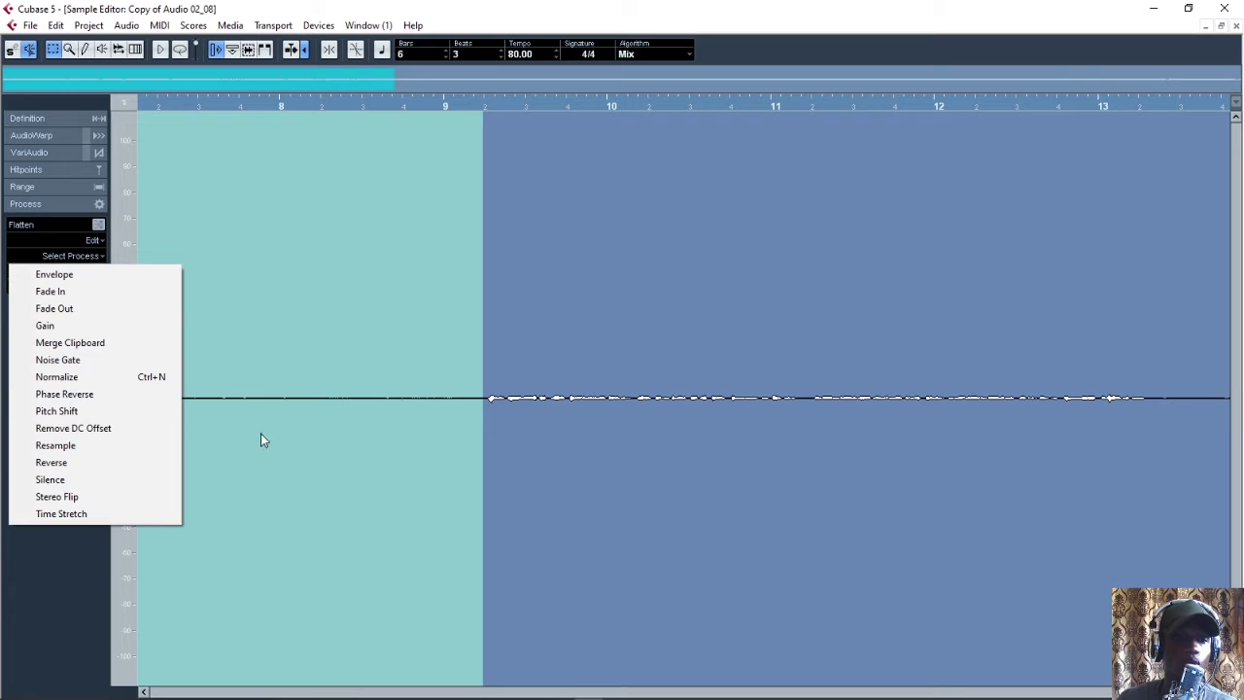
{"action": "left_click", "coordinate": [85, 486]}
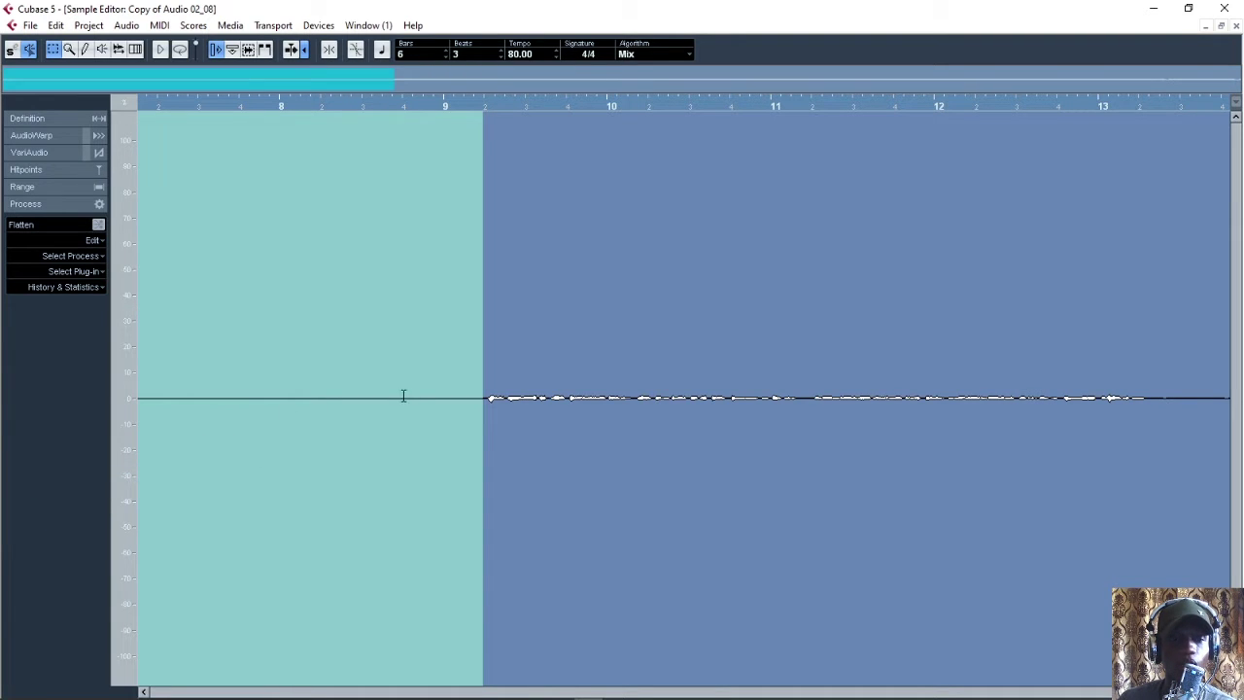
{"action": "key", "text": "Return"}
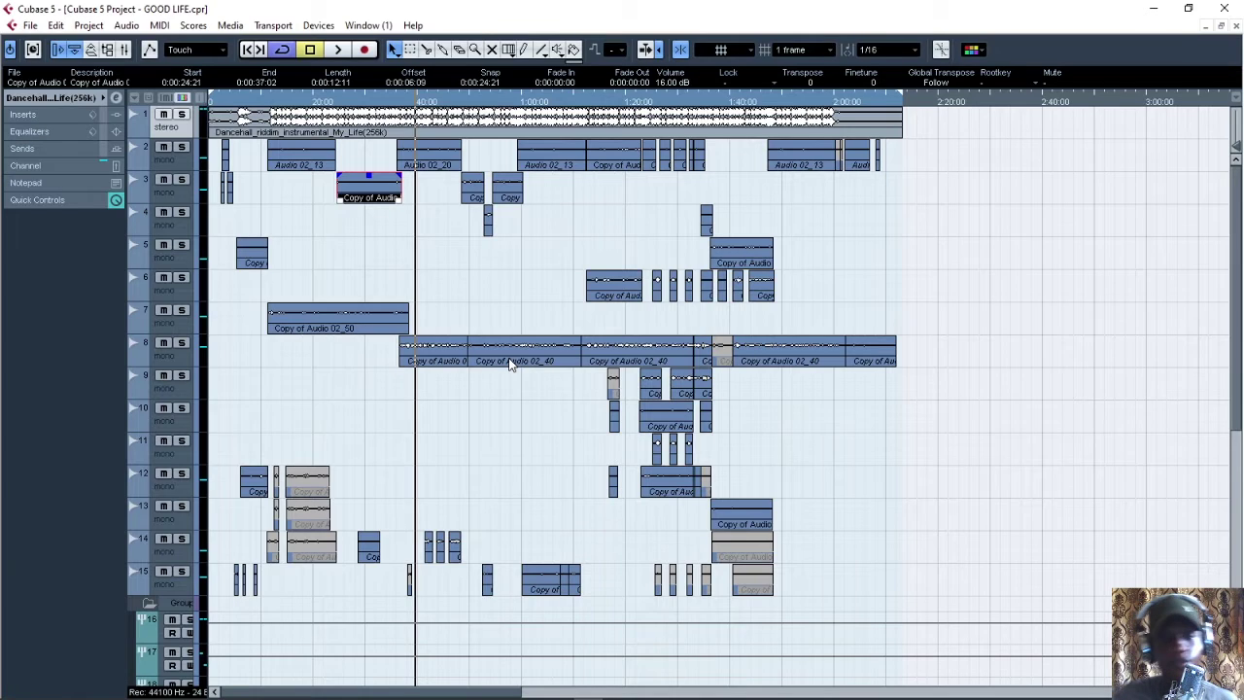
{"action": "left_click", "coordinate": [534, 435]}
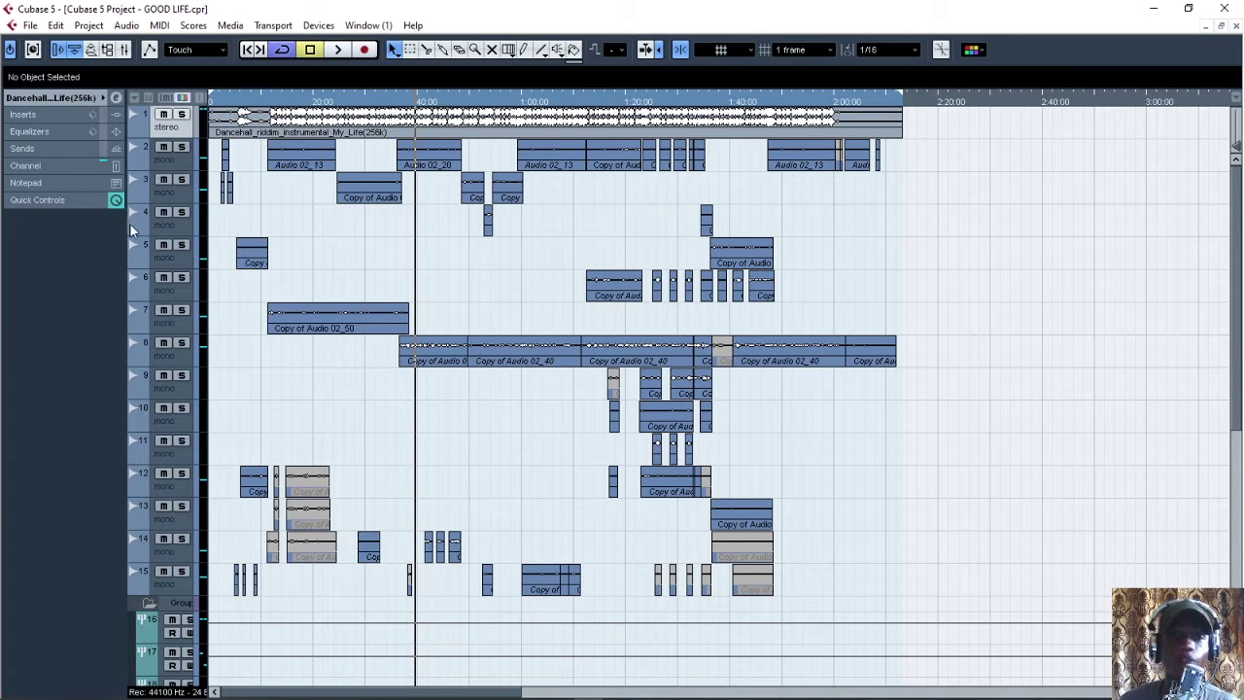
Step: Widen the track list to show full track names and channel controls
{"action": "scroll", "coordinate": [223, 544], "scroll_direction": "down", "scroll_amount": 5}
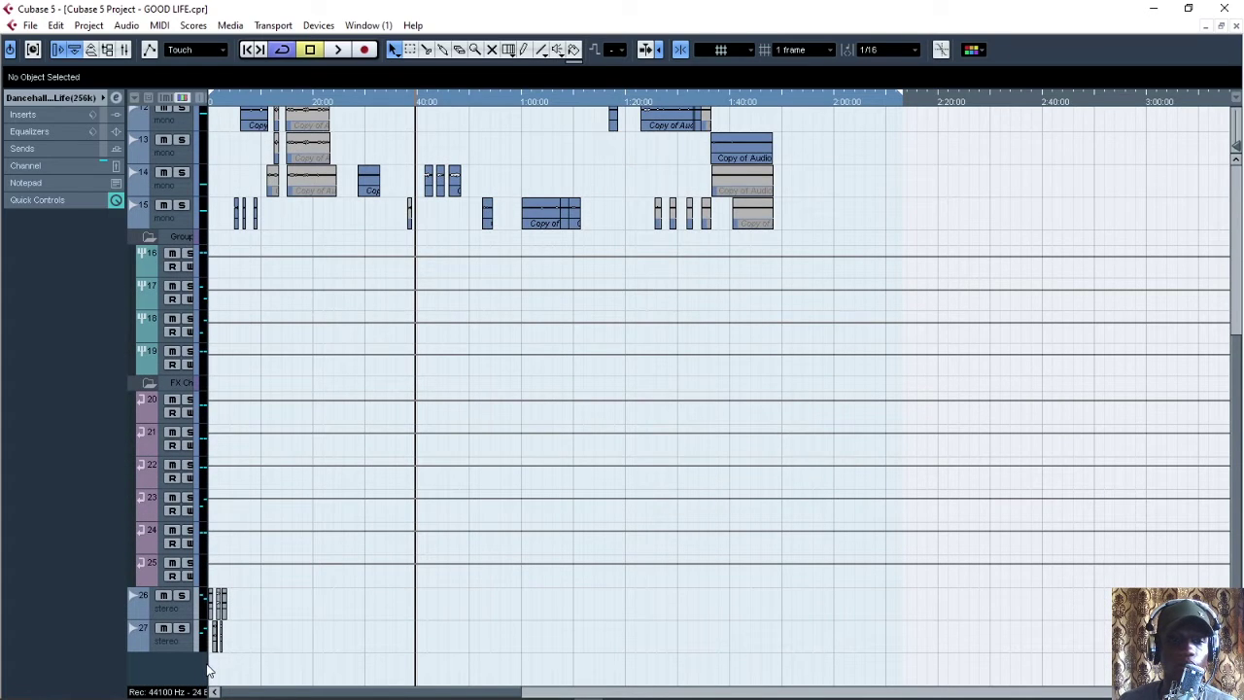
{"action": "left_click_drag", "start_coordinate": [209, 664], "coordinate": [350, 657]}
{"action": "scroll", "coordinate": [627, 355], "scroll_direction": "up", "scroll_amount": 3}
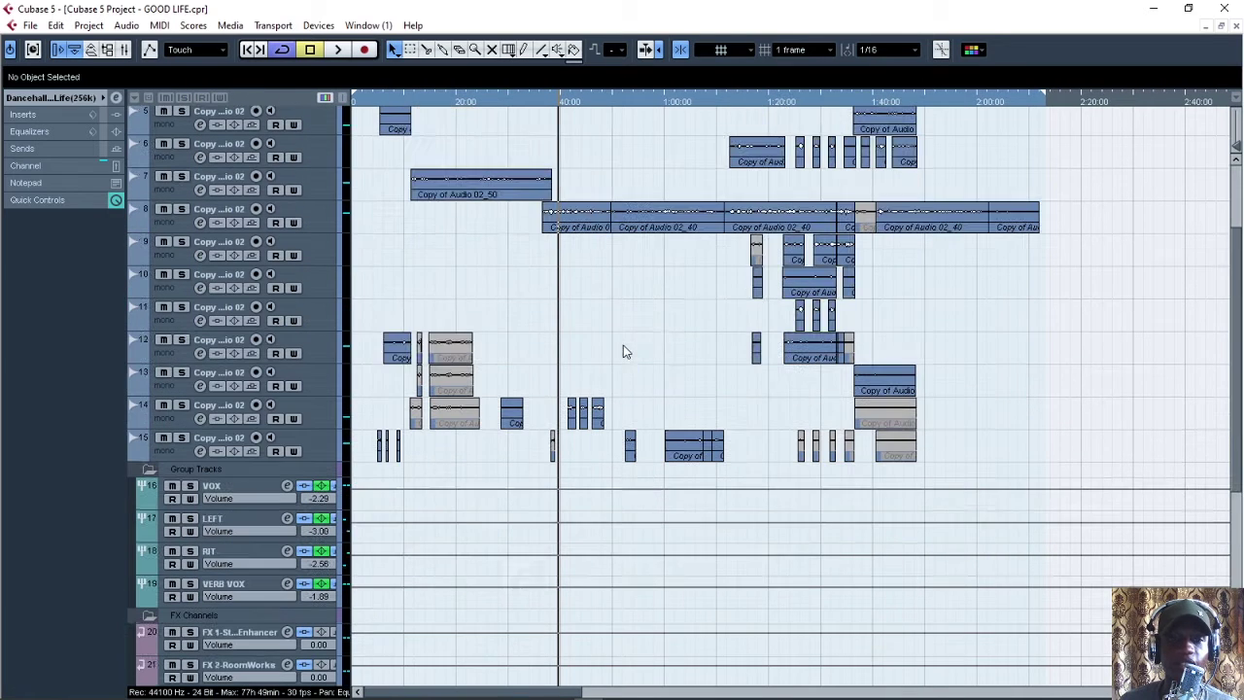
Step: Rename the VOX group track as LEAD VOX
{"action": "left_click", "coordinate": [259, 495]}
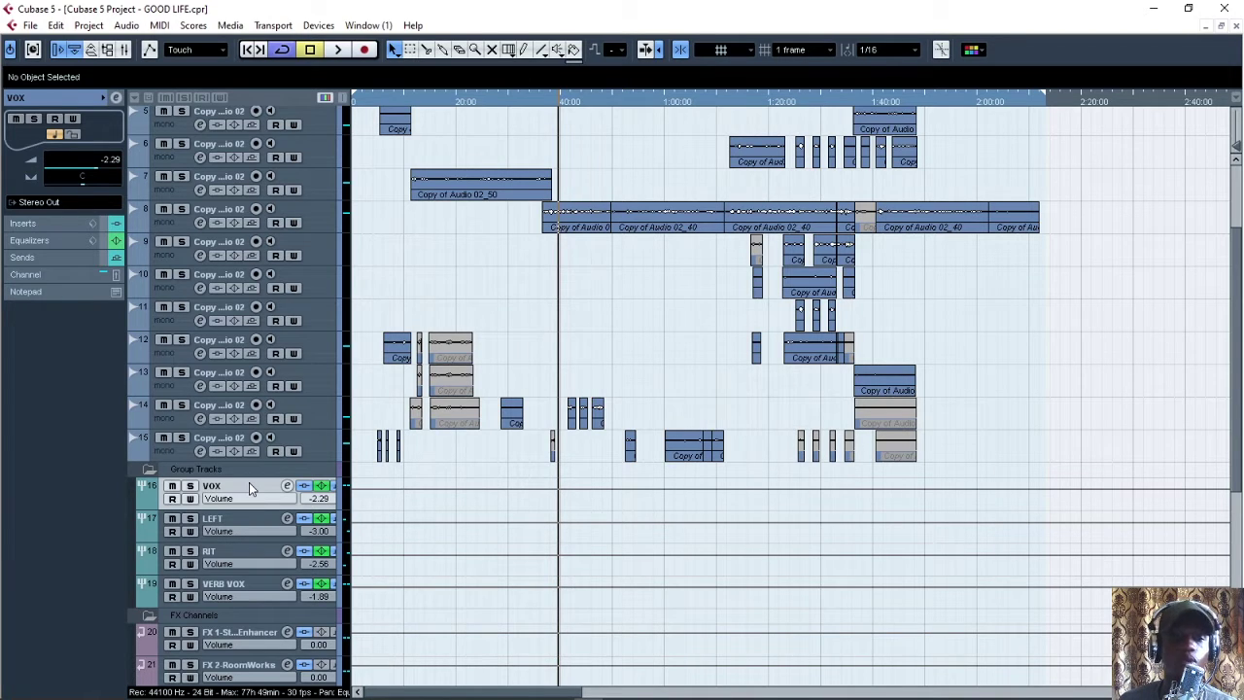
{"action": "double_click", "coordinate": [250, 486]}
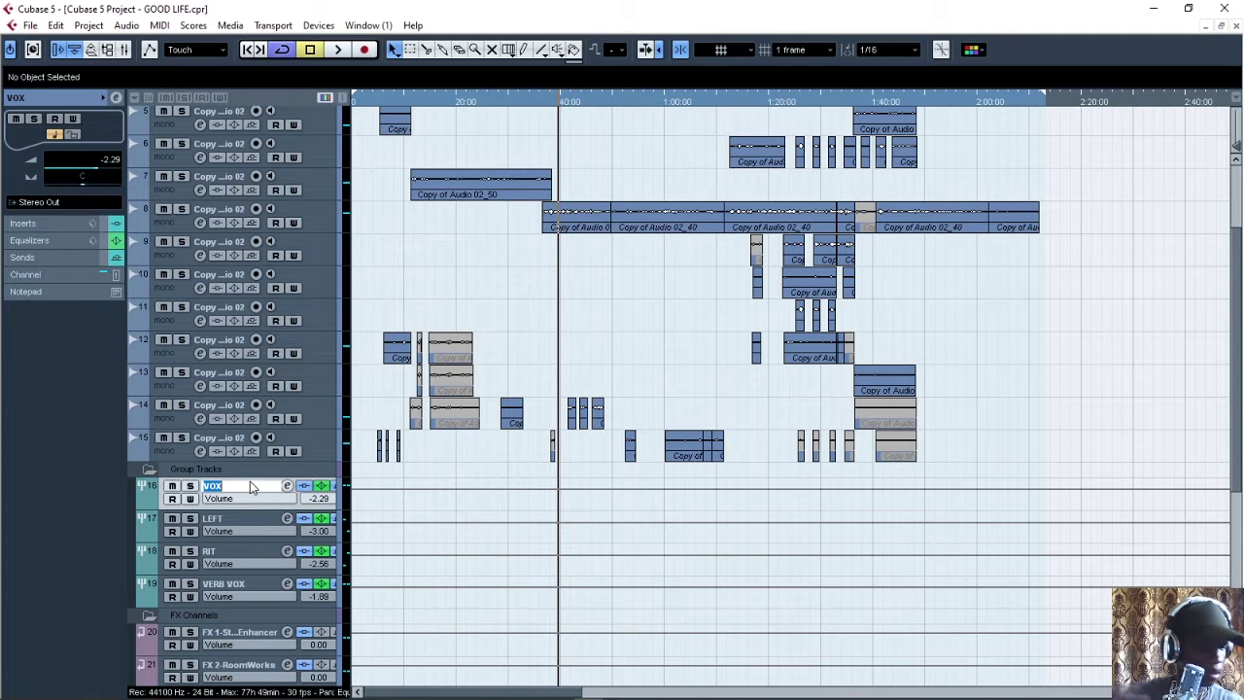
{"action": "type", "text": "LEA"}
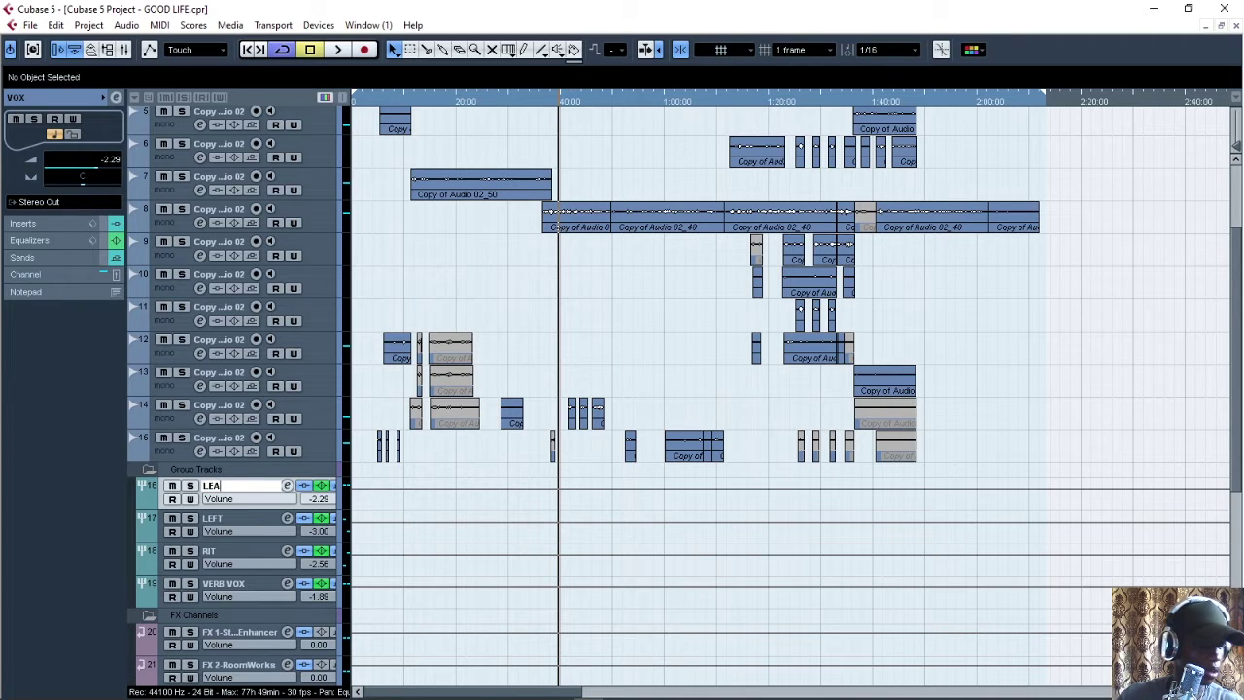
{"action": "type", "text": "D VO"}
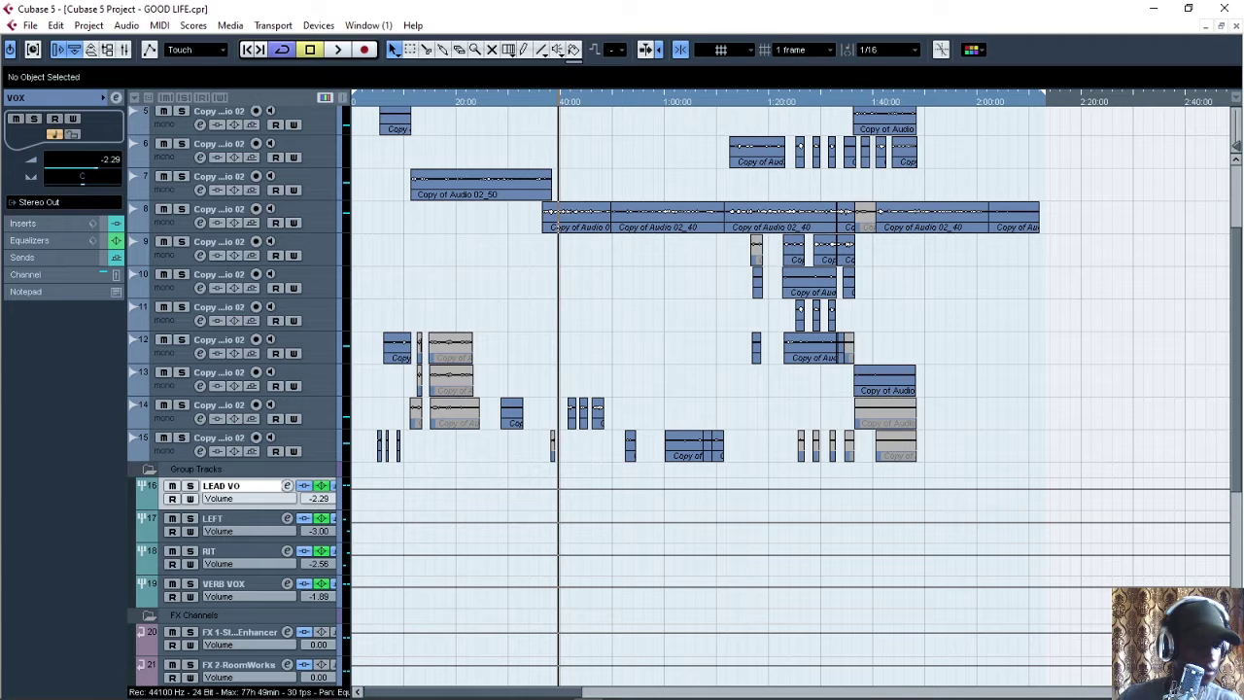
{"action": "type", "text": "X"}
{"action": "key", "text": "Return"}
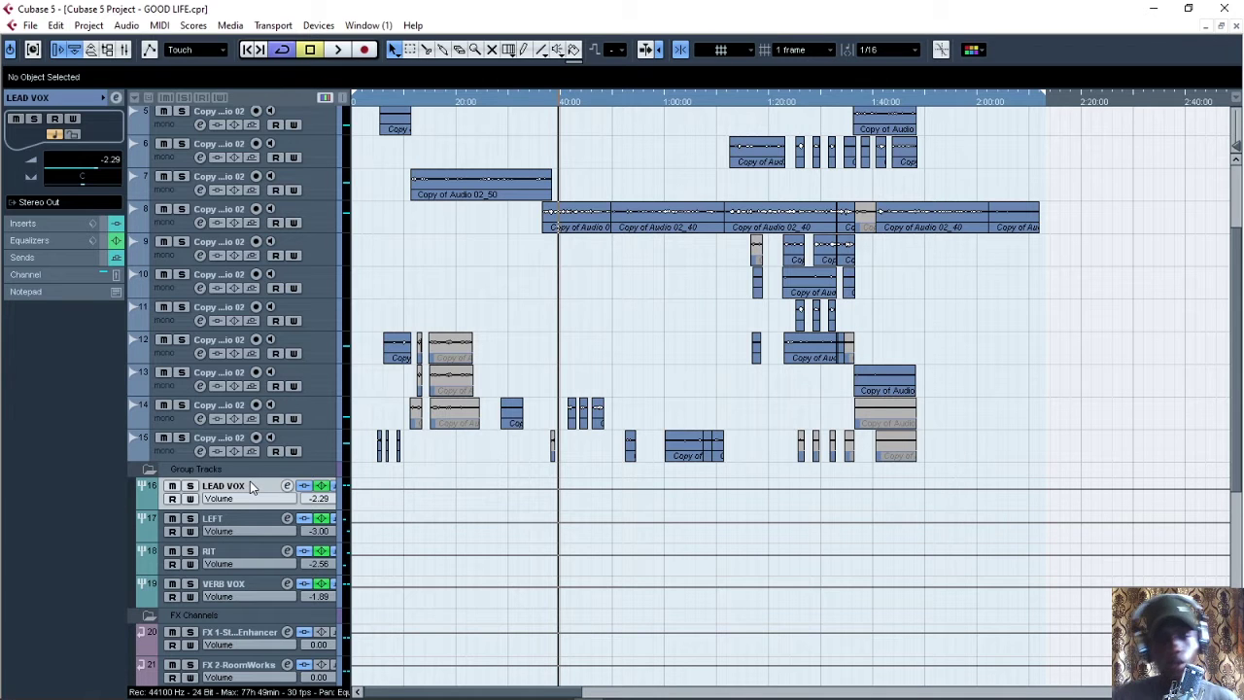
{"action": "scroll", "coordinate": [681, 408], "scroll_direction": "up", "scroll_amount": 4}
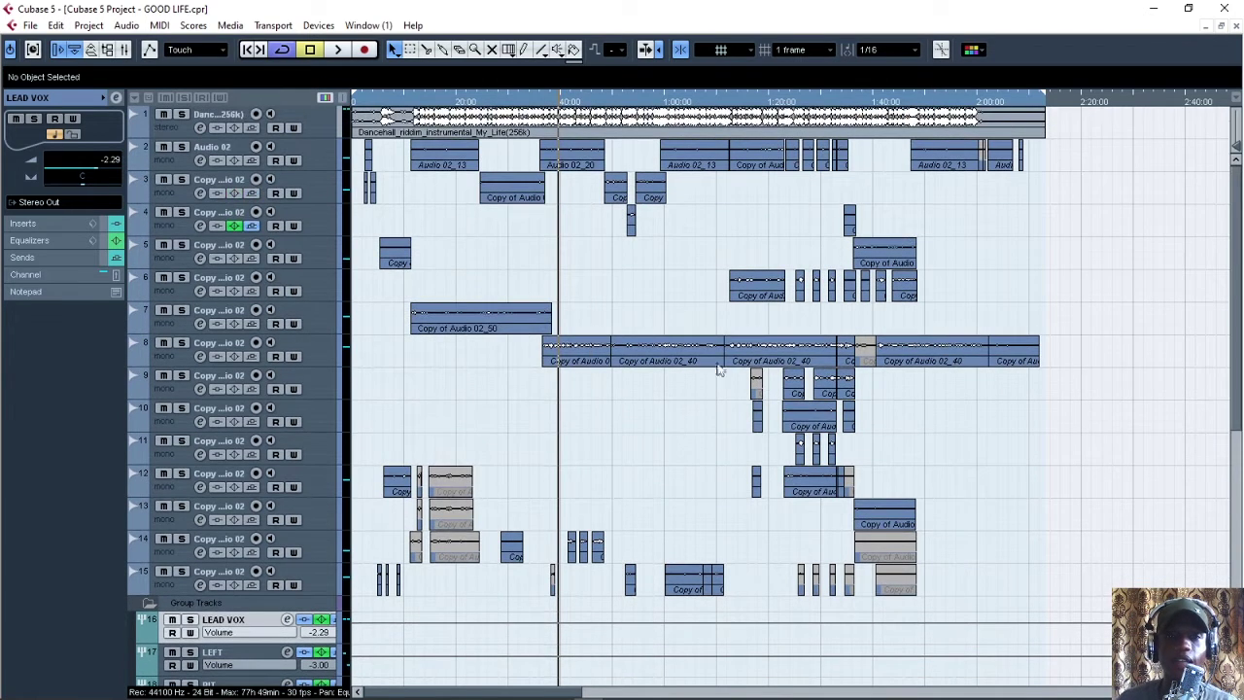
Step: Set the loop range around the middle Audio 02_13 clip on track 2 and place the playback cursor at its start
{"action": "left_click", "coordinate": [703, 167]}
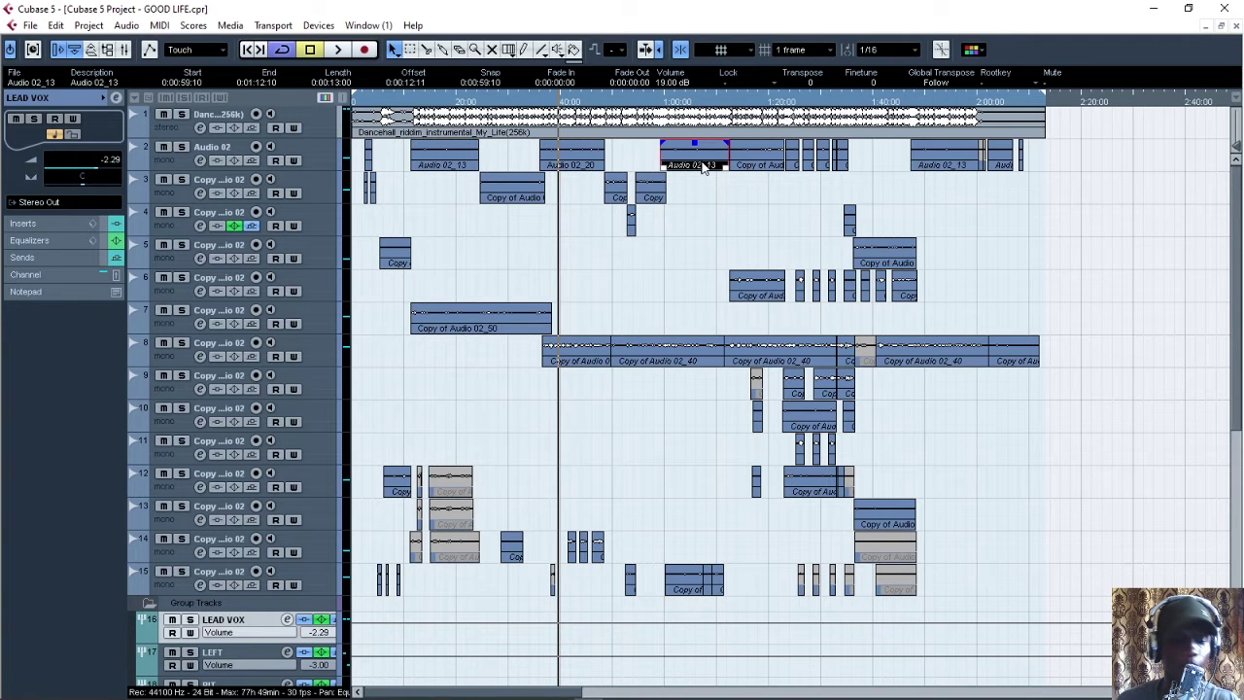
{"action": "key", "text": "p"}
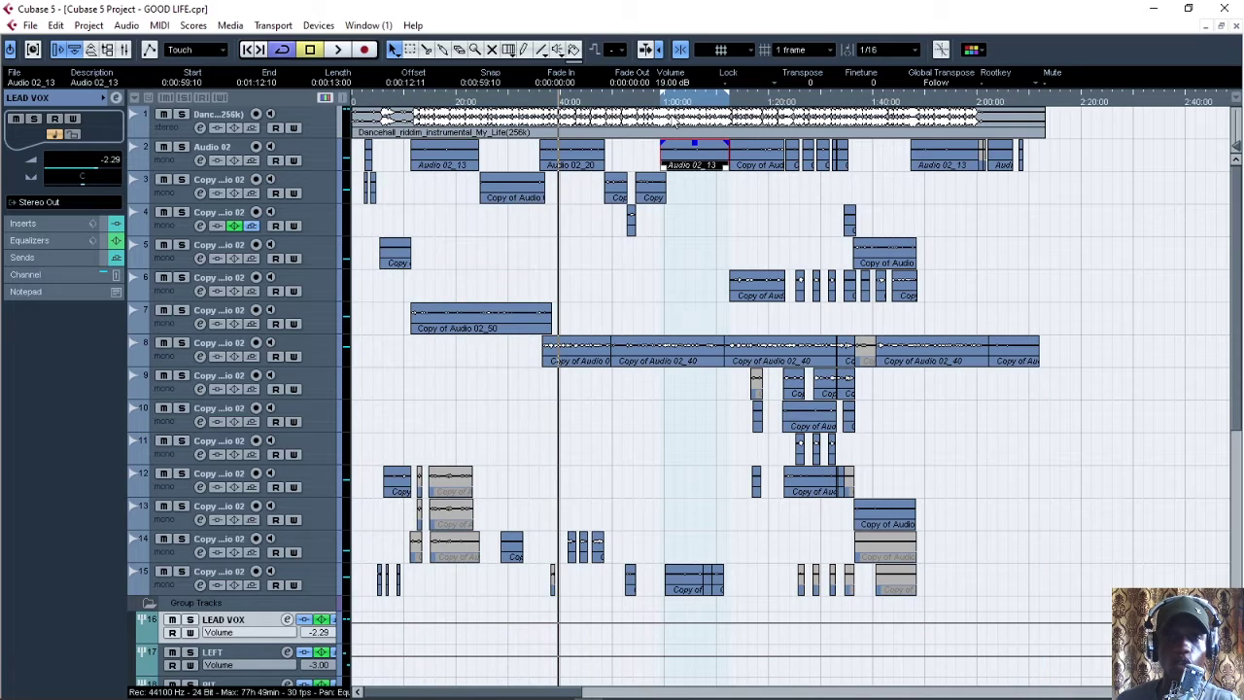
{"action": "left_click", "coordinate": [665, 101]}
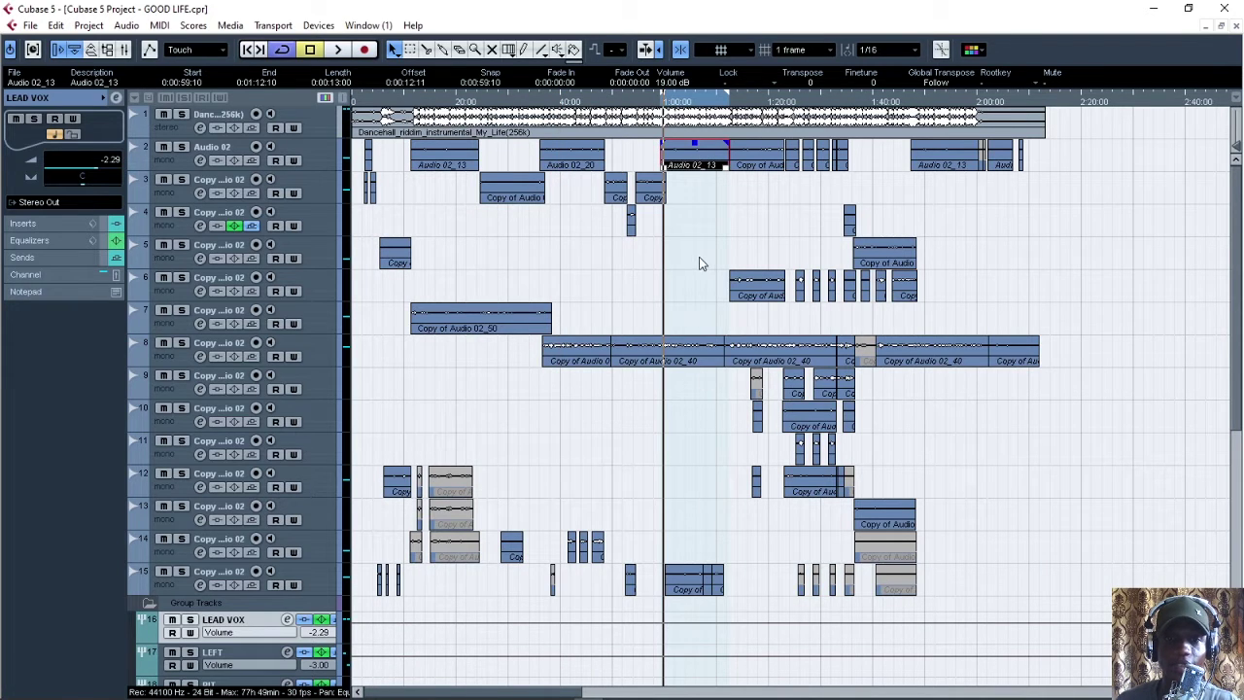
{"action": "left_click", "coordinate": [282, 49]}
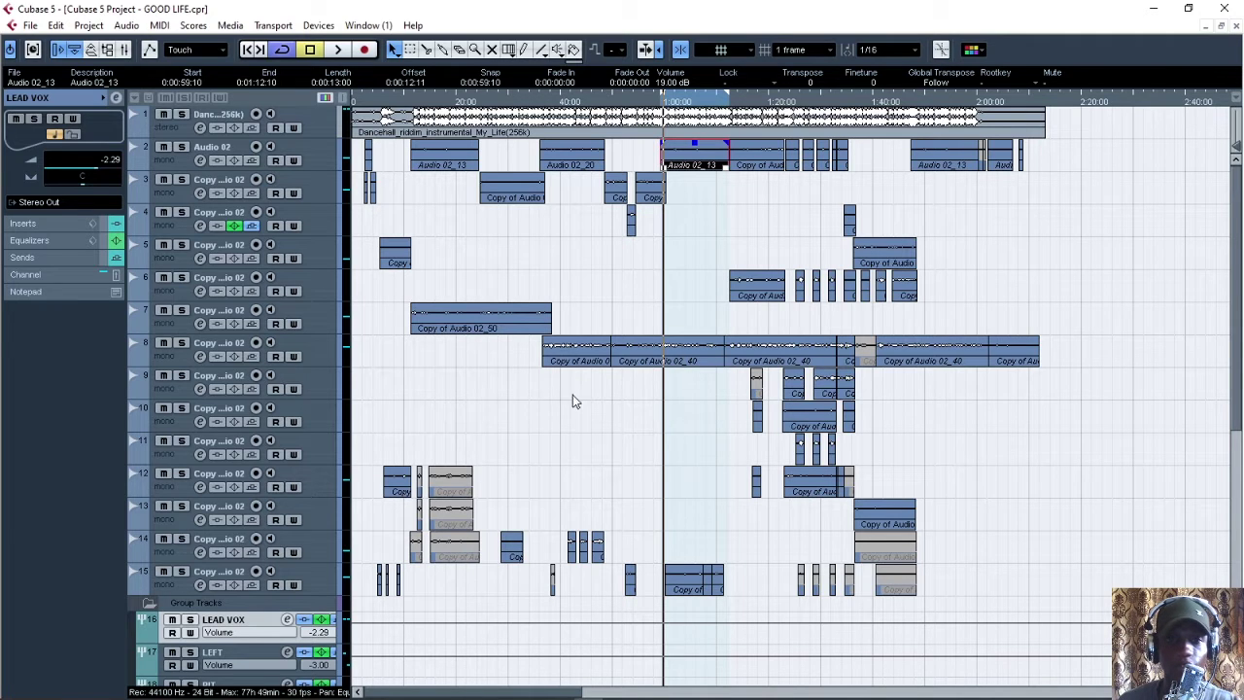
Step: Mute tracks 8 and 15
{"action": "left_click", "coordinate": [163, 344]}
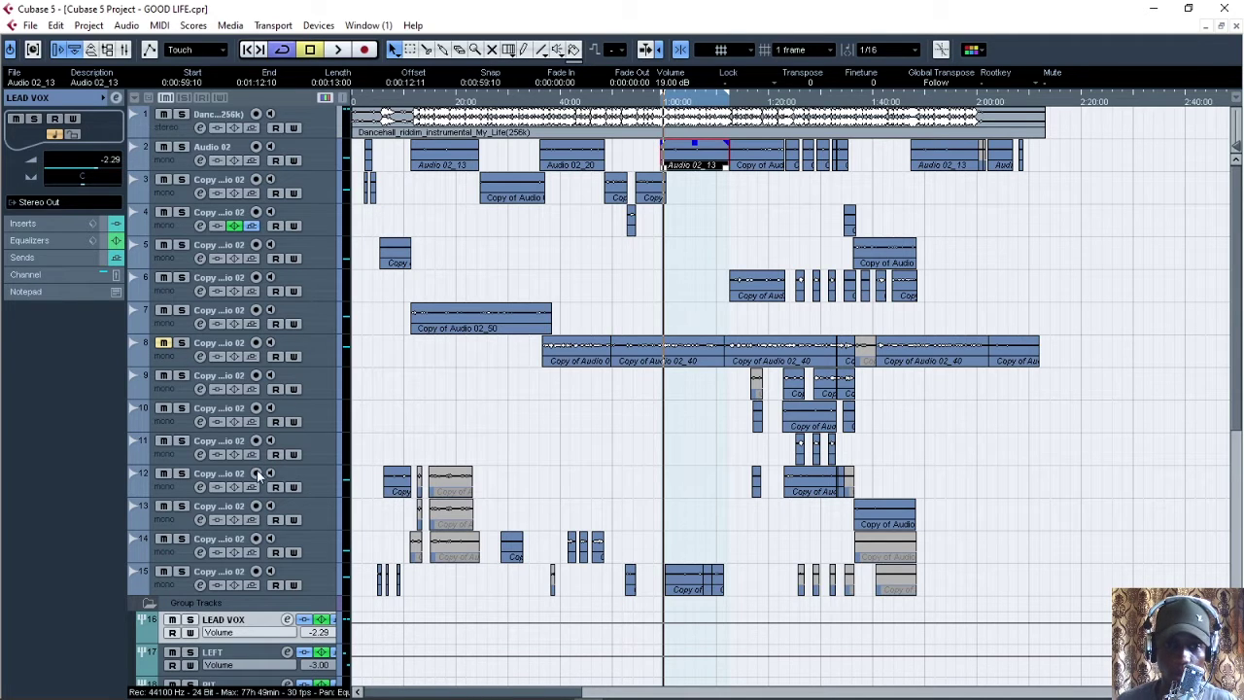
{"action": "left_click", "coordinate": [164, 572]}
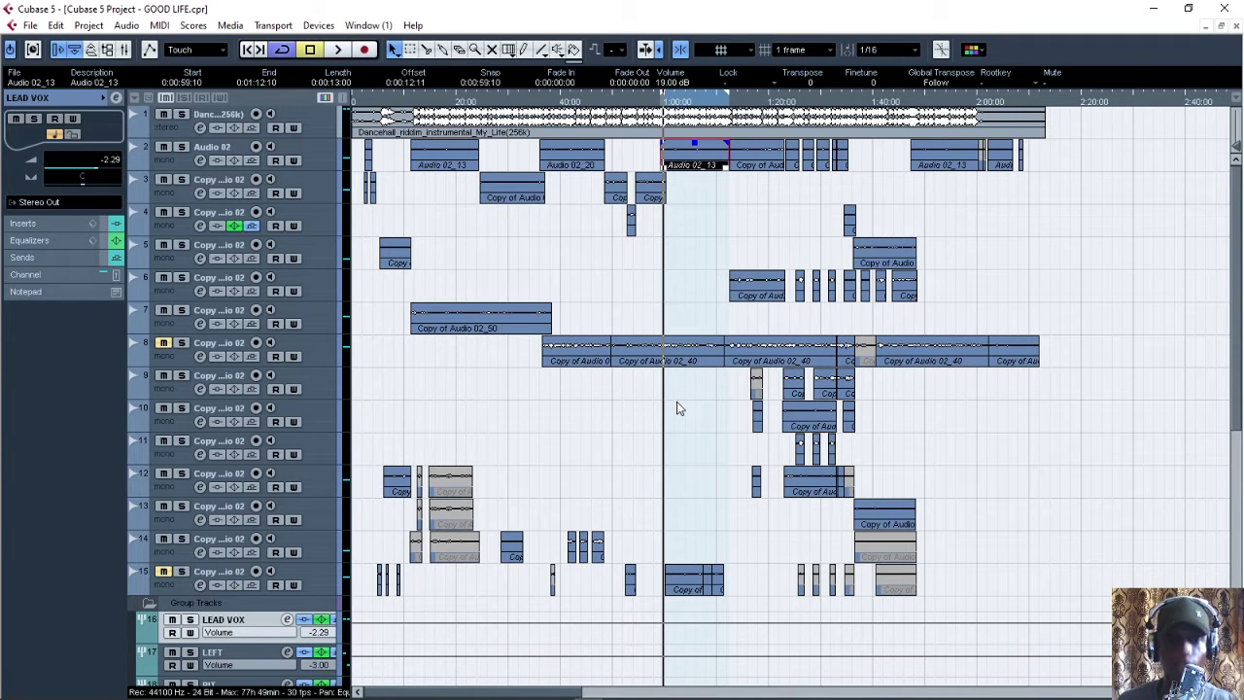
Step: Open the LEAD VOX group channel settings and deactivate the Ozone 5 Imager, Compressor, Pro-Q 3, FabFilter Pro-C and DeEsser inserts
{"action": "scroll", "coordinate": [686, 428], "scroll_direction": "down", "scroll_amount": 3}
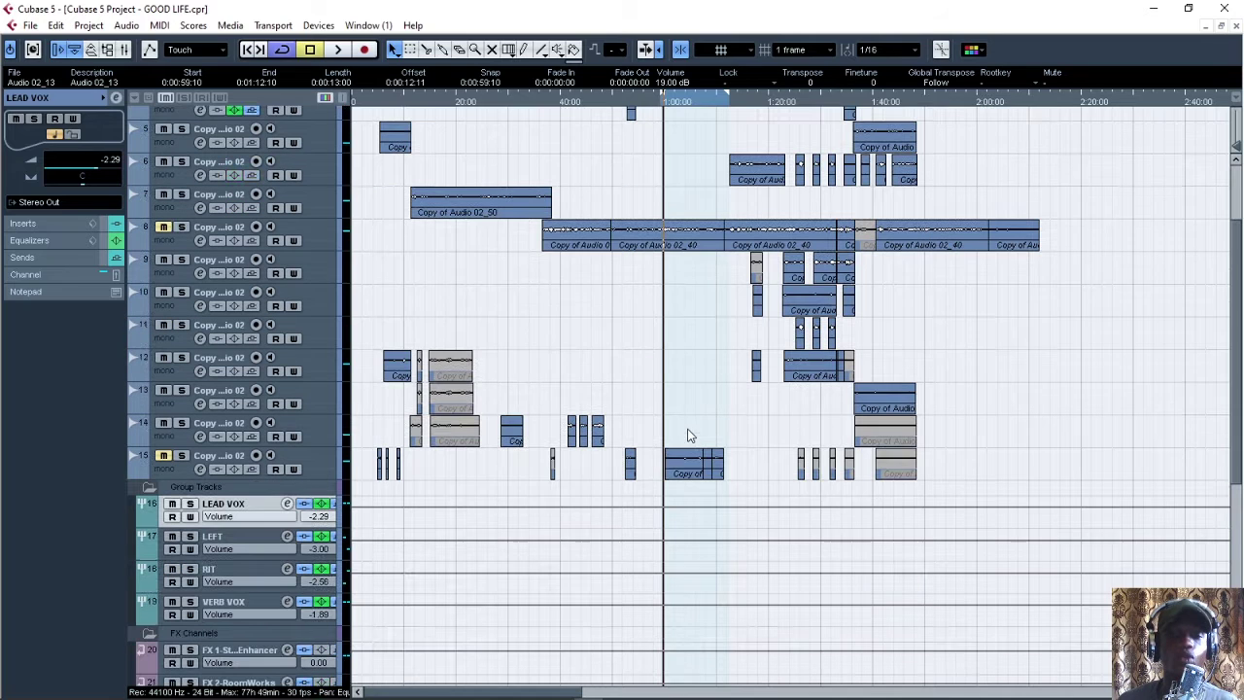
{"action": "scroll", "coordinate": [683, 431], "scroll_direction": "up", "scroll_amount": 3}
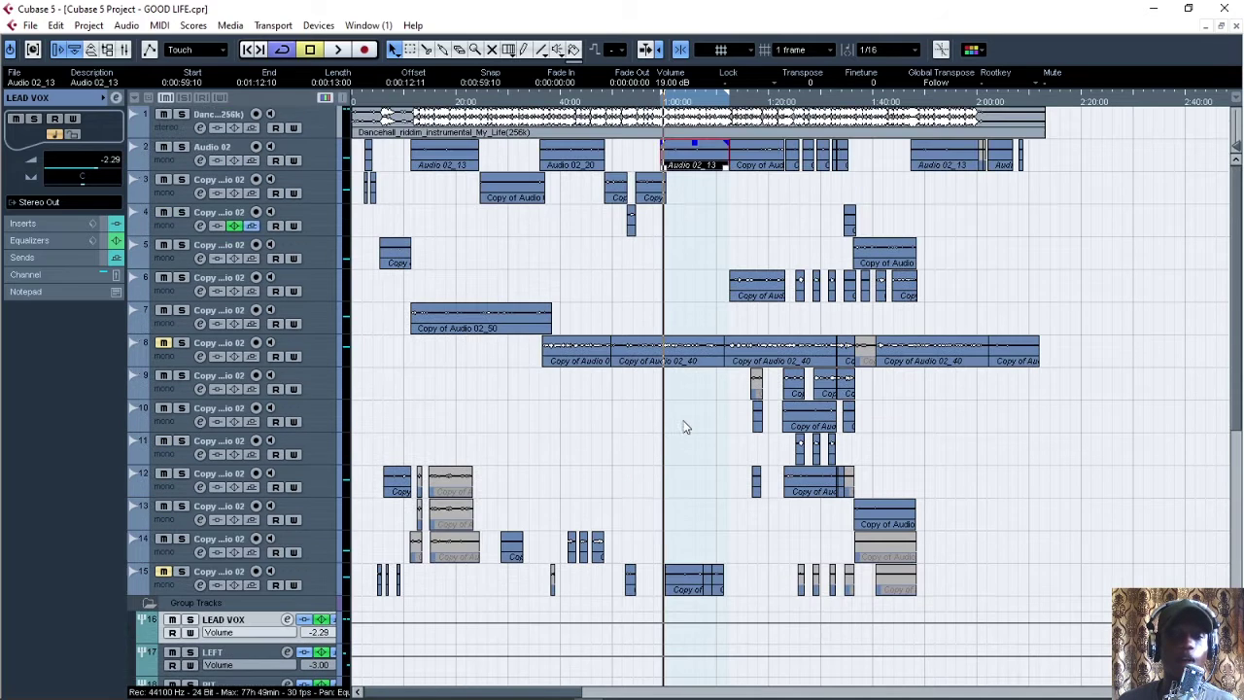
{"action": "left_click", "coordinate": [288, 619]}
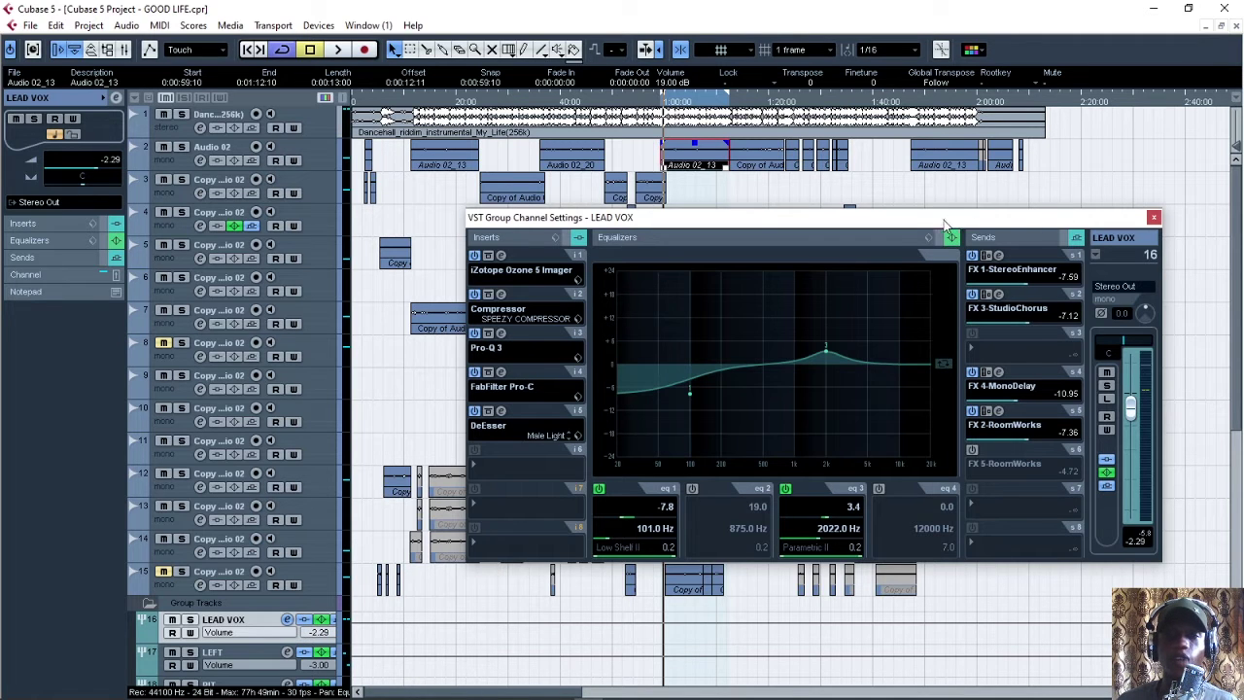
{"action": "left_click_drag", "start_coordinate": [943, 223], "coordinate": [871, 184]}
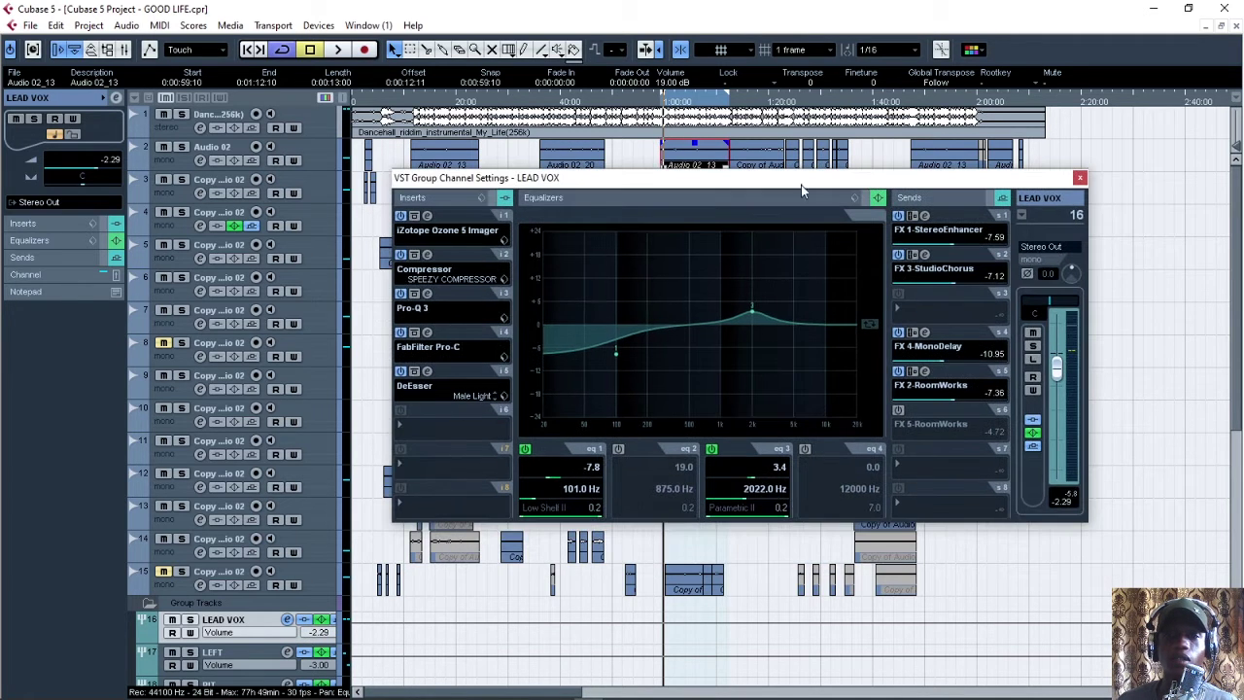
{"action": "left_click", "coordinate": [401, 215]}
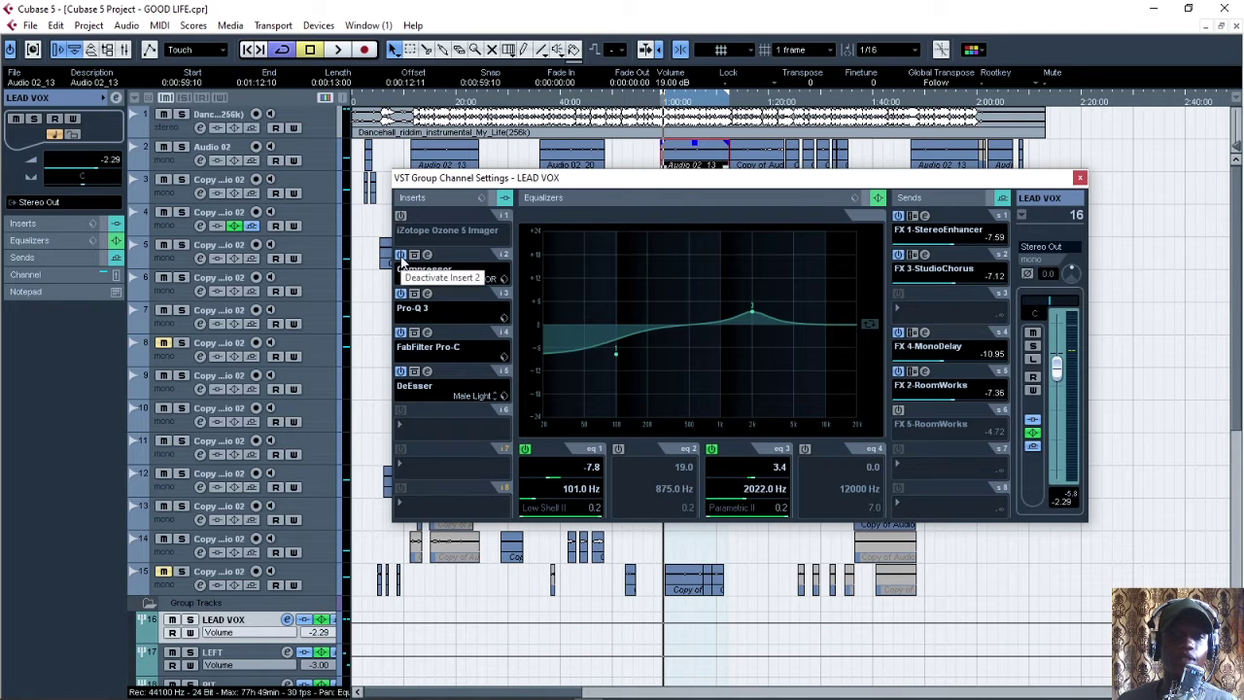
{"action": "left_click", "coordinate": [401, 255]}
{"action": "left_click", "coordinate": [401, 293]}
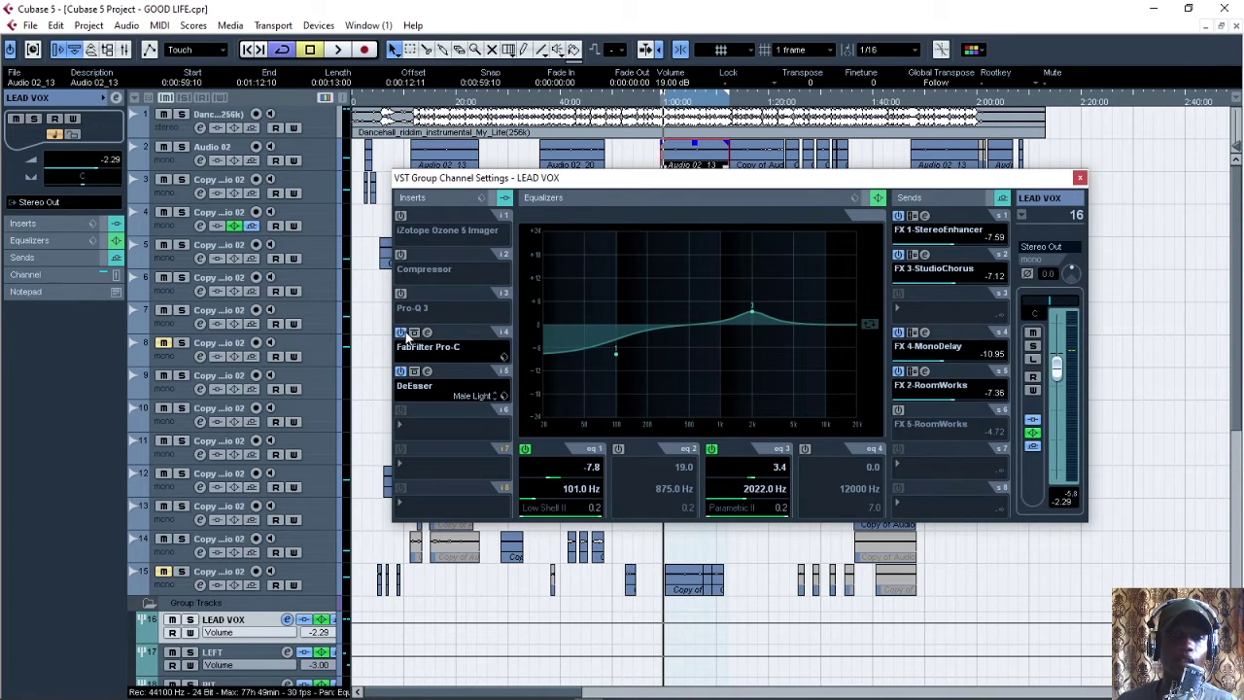
{"action": "left_click", "coordinate": [401, 332]}
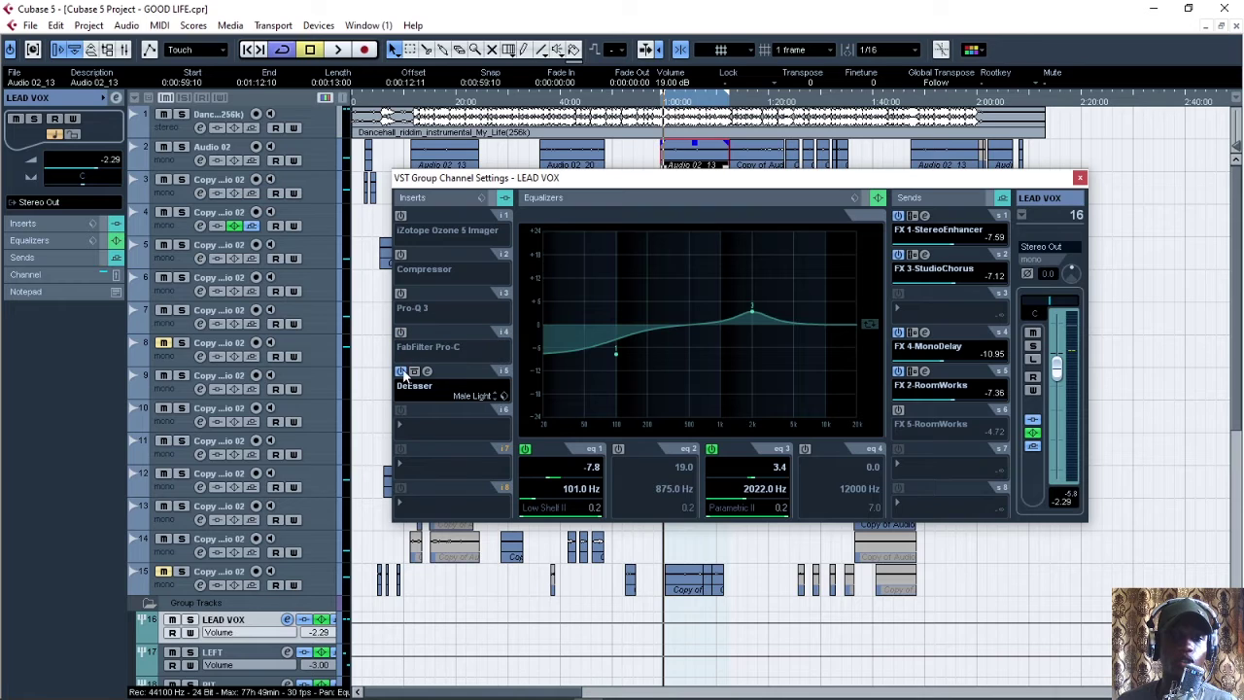
{"action": "left_click", "coordinate": [401, 371]}
Step: Turn off LEAD VOX EQ bands 1 and 3 and its StereoEnhancer, StudioChorus, MonoDelay and FX 2-RoomWorks sends
{"action": "left_click", "coordinate": [525, 449]}
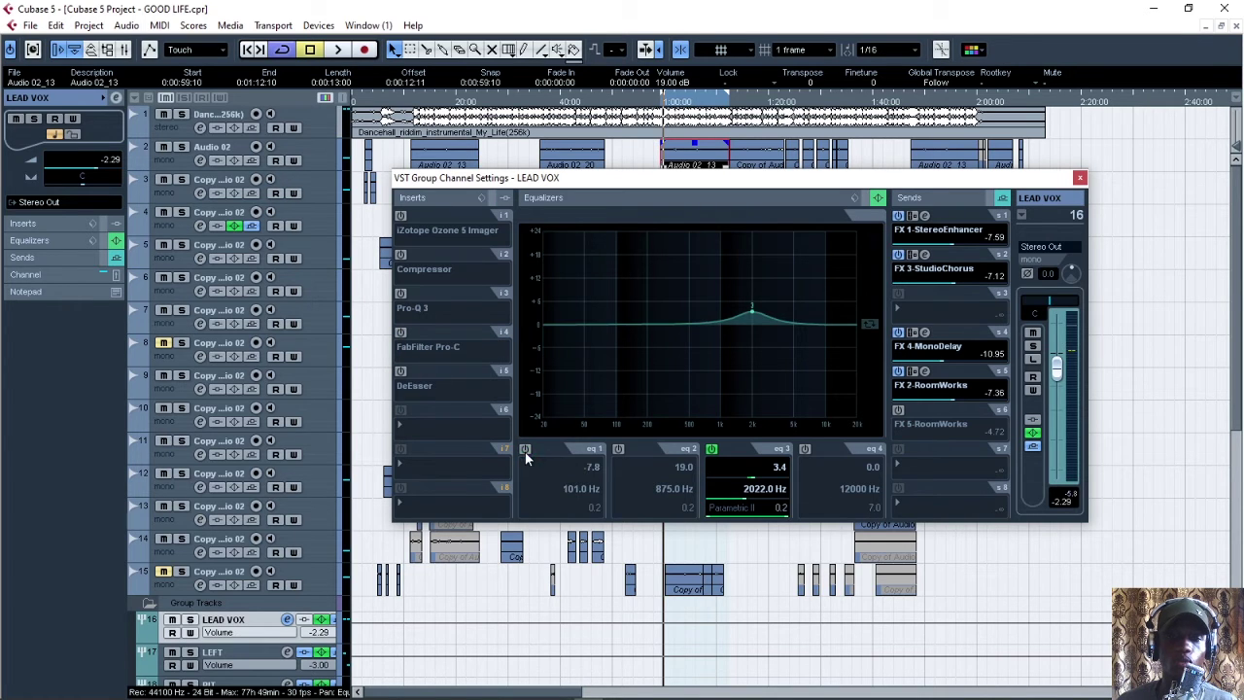
{"action": "left_click", "coordinate": [713, 449]}
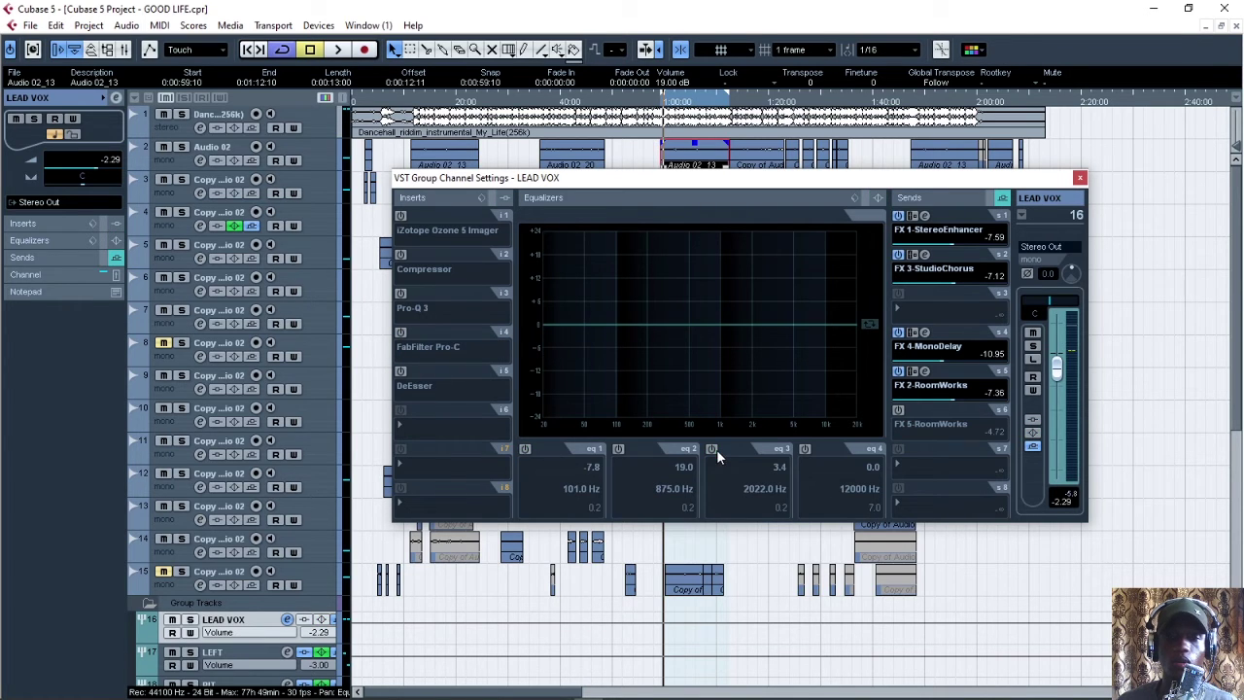
{"action": "left_click", "coordinate": [899, 216]}
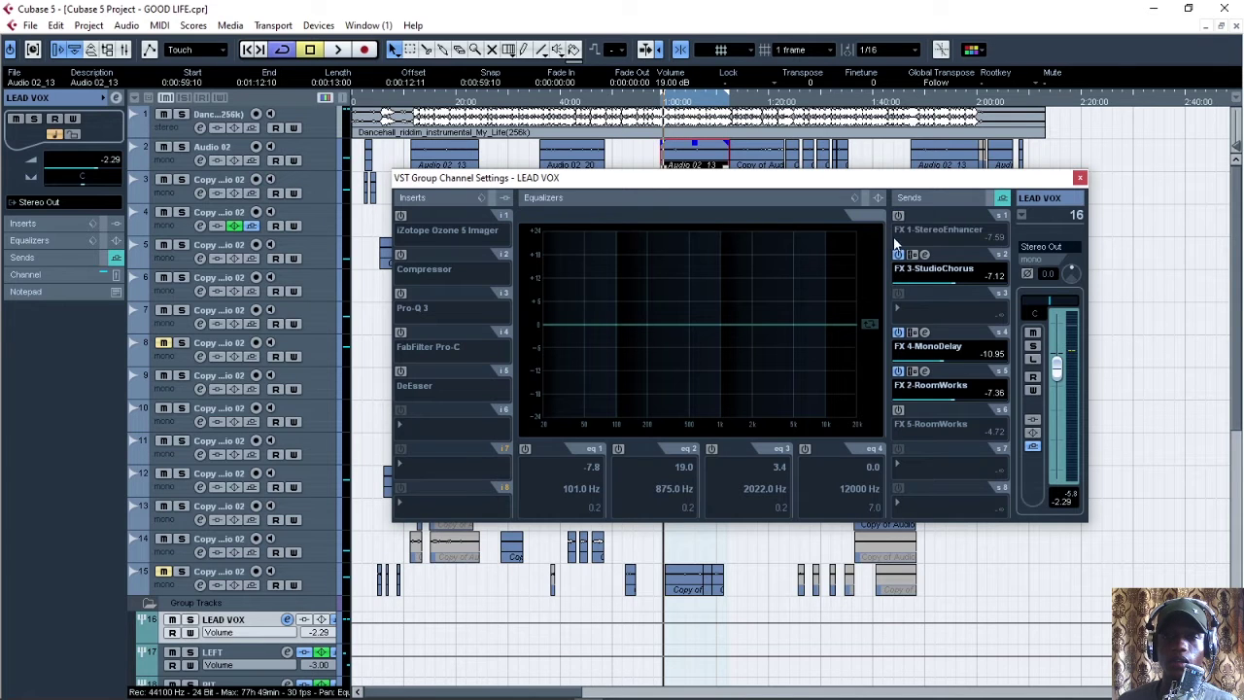
{"action": "left_click", "coordinate": [899, 255]}
{"action": "left_click", "coordinate": [899, 332]}
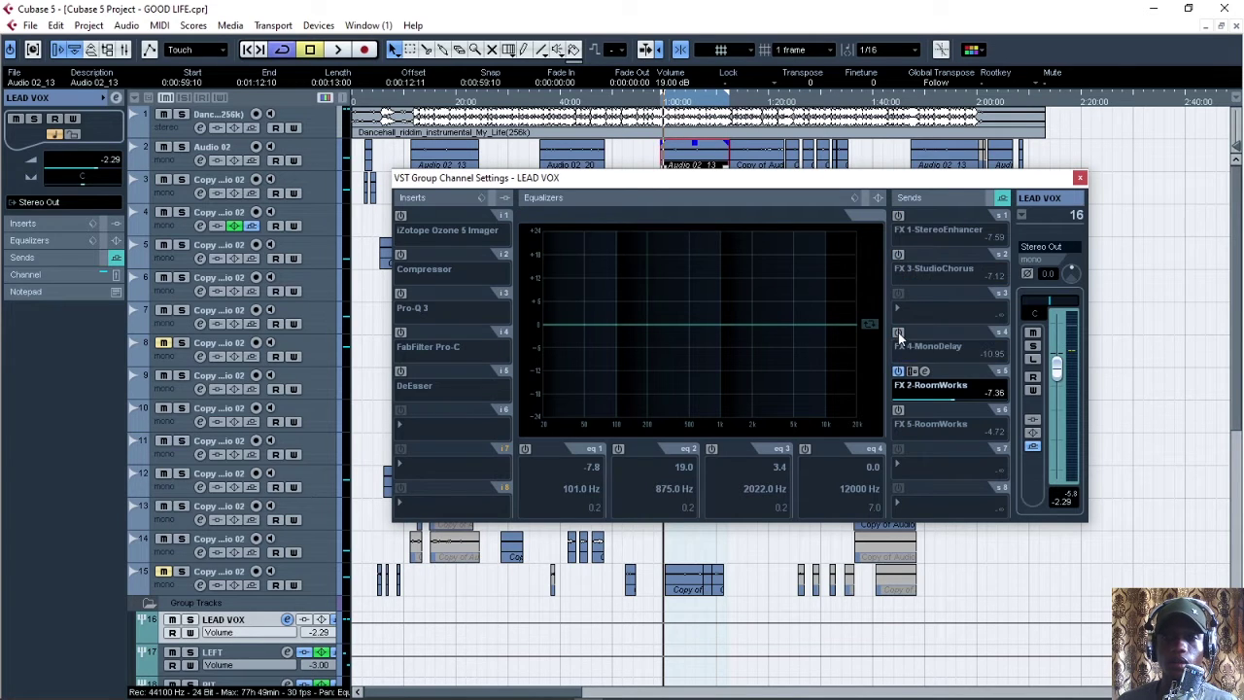
{"action": "left_click", "coordinate": [899, 372]}
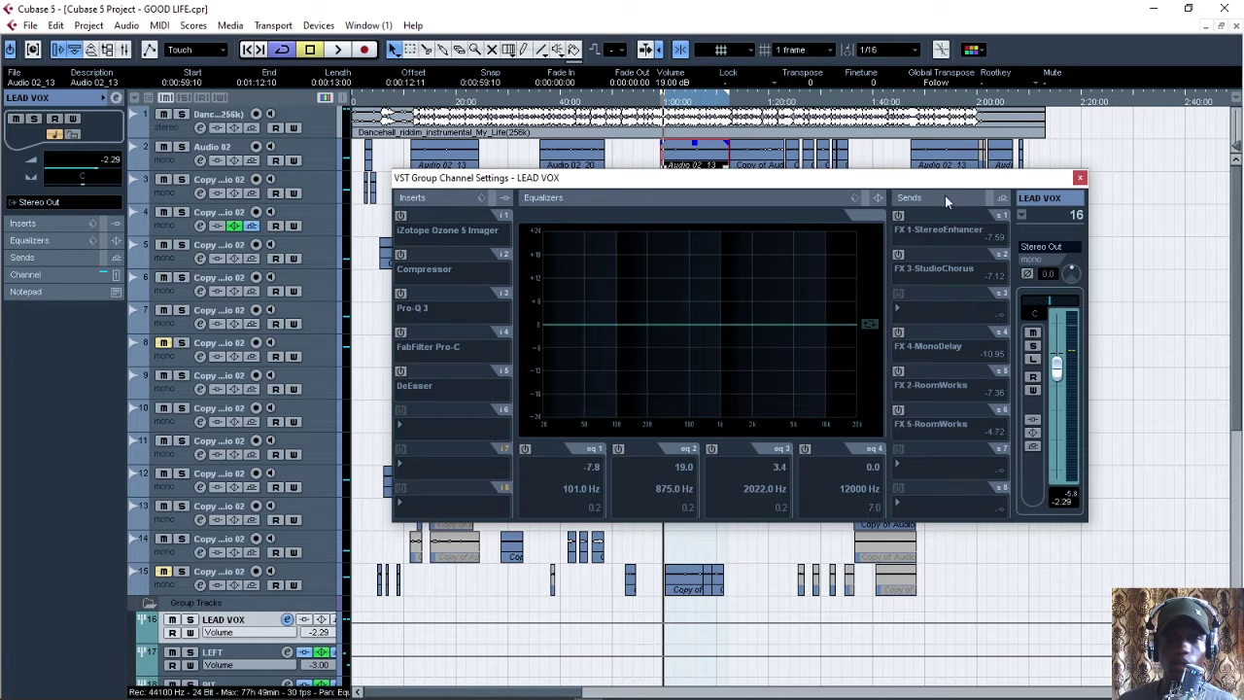
Step: Play the looped section to hear the lead vocal without effects, stop playback and close the LEAD VOX channel settings
{"action": "left_click_drag", "start_coordinate": [926, 186], "coordinate": [917, 206]}
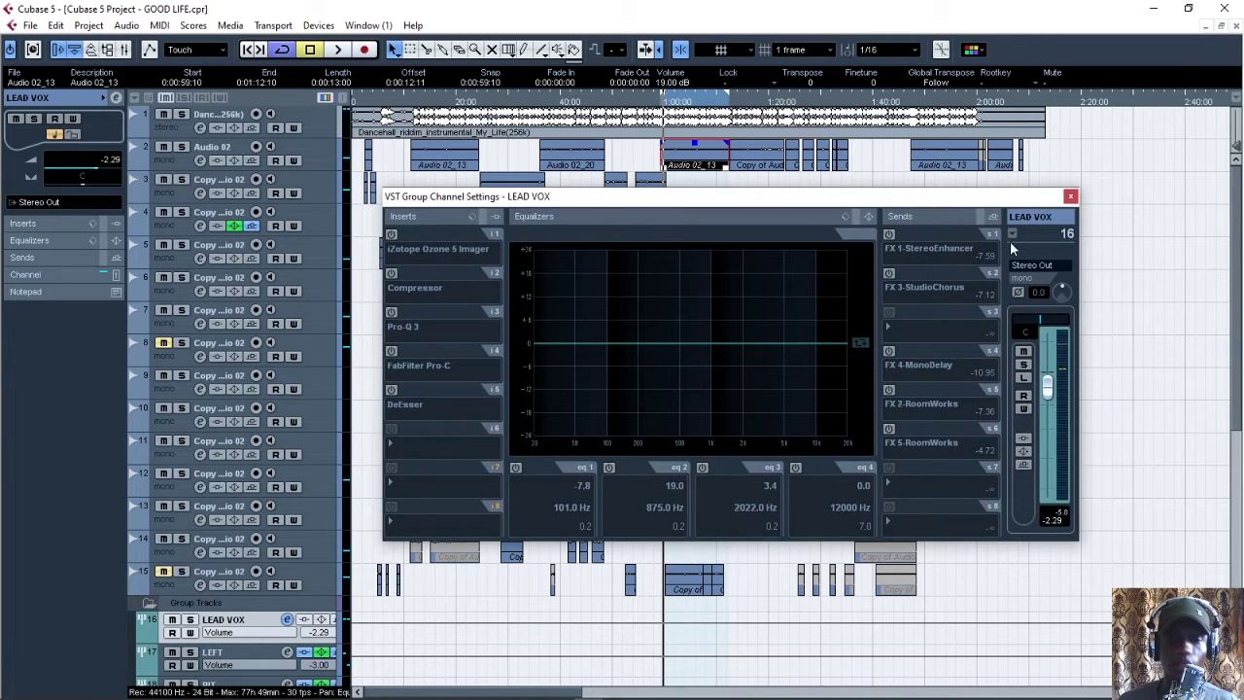
{"action": "left_click", "coordinate": [1127, 323]}
{"action": "key", "text": "space"}
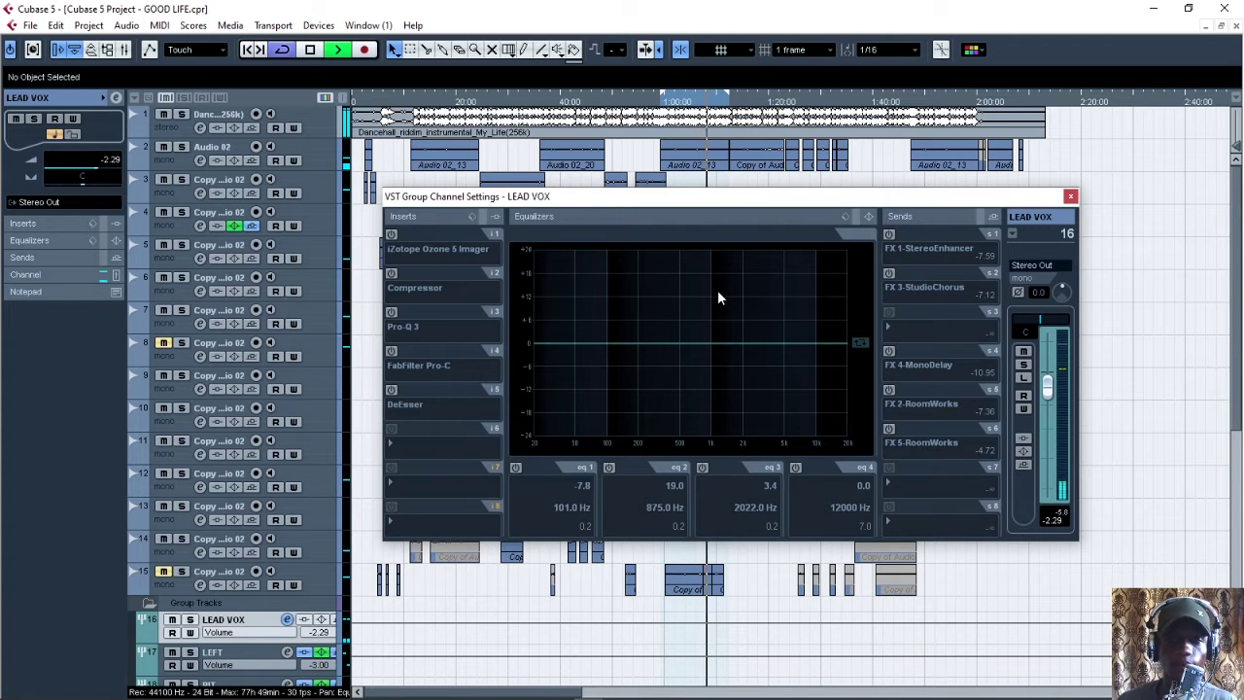
{"action": "key", "text": "space"}
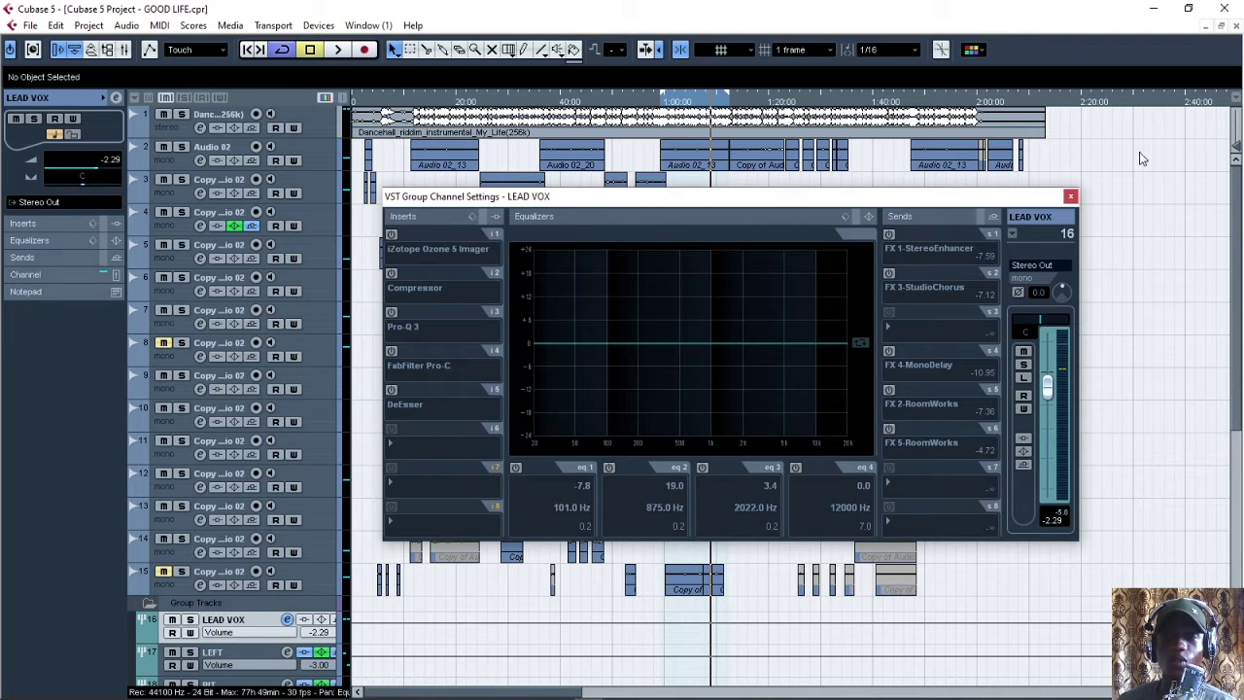
{"action": "left_click", "coordinate": [1070, 196]}
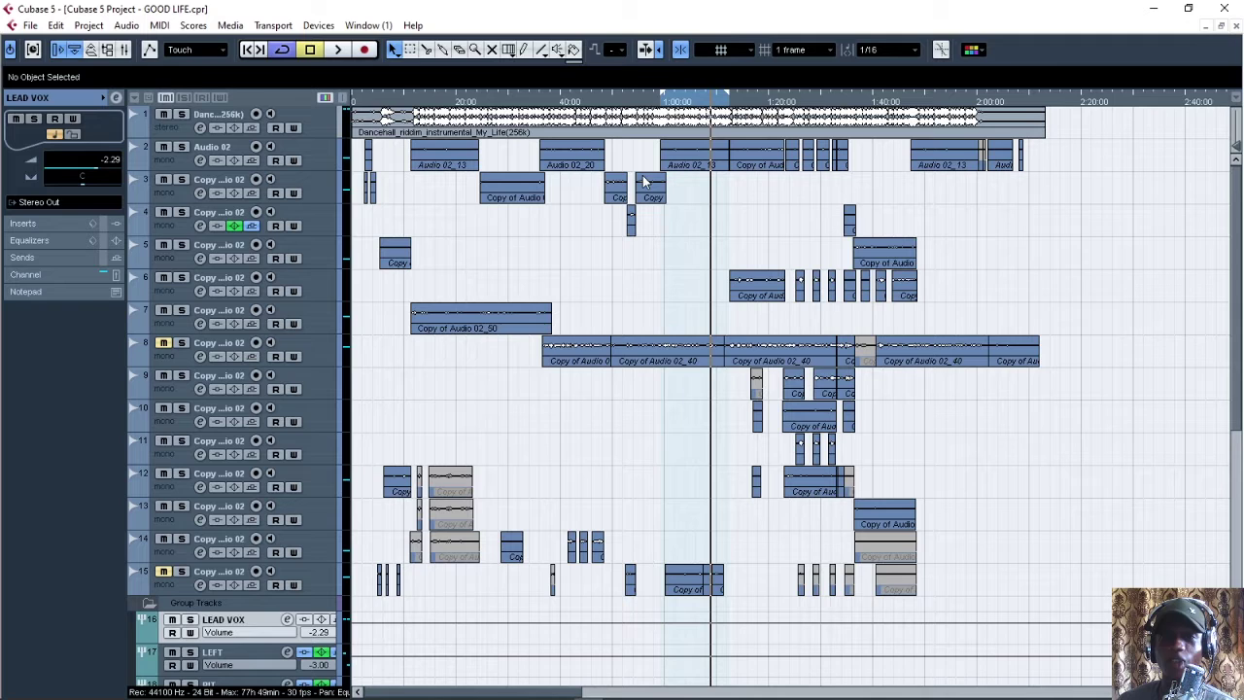
Step: Raise the volume of the Audio 02_20 clip on track 2 to 11 dB and select the Audio 02_13 clip in the loop range
{"action": "left_click", "coordinate": [569, 154]}
{"action": "left_click_drag", "start_coordinate": [571, 143], "coordinate": [569, 32]}
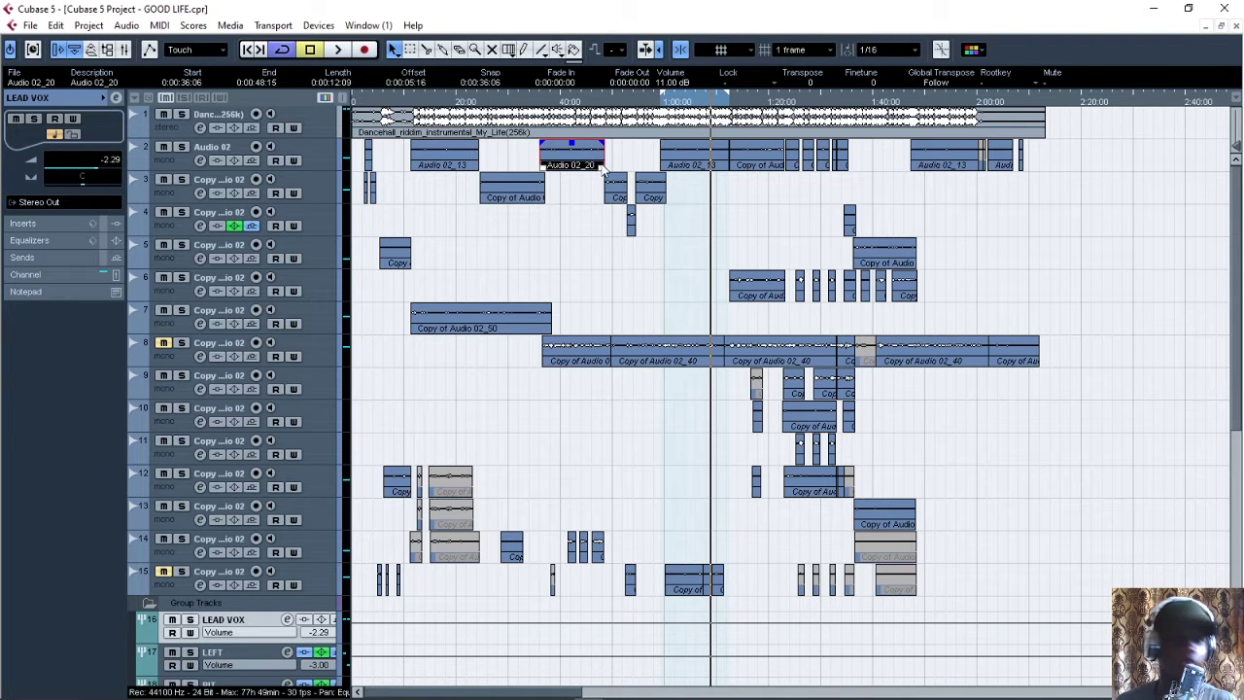
{"action": "left_click", "coordinate": [698, 156]}
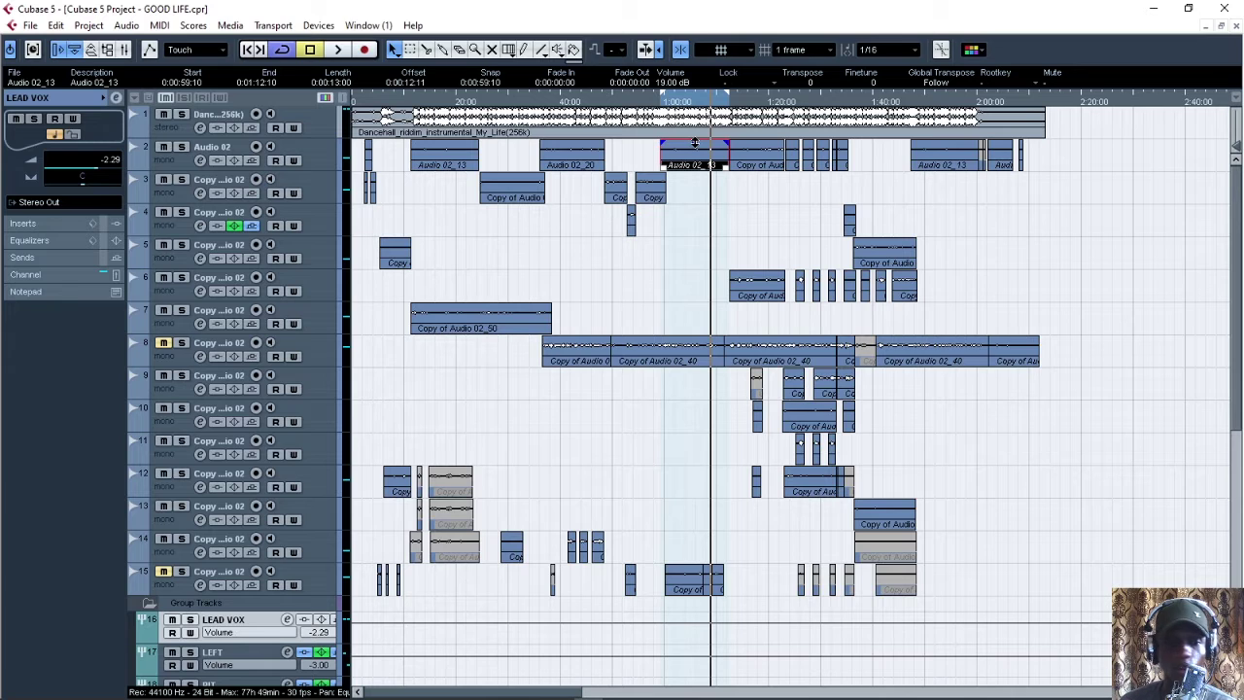
{"action": "left_click", "coordinate": [702, 243]}
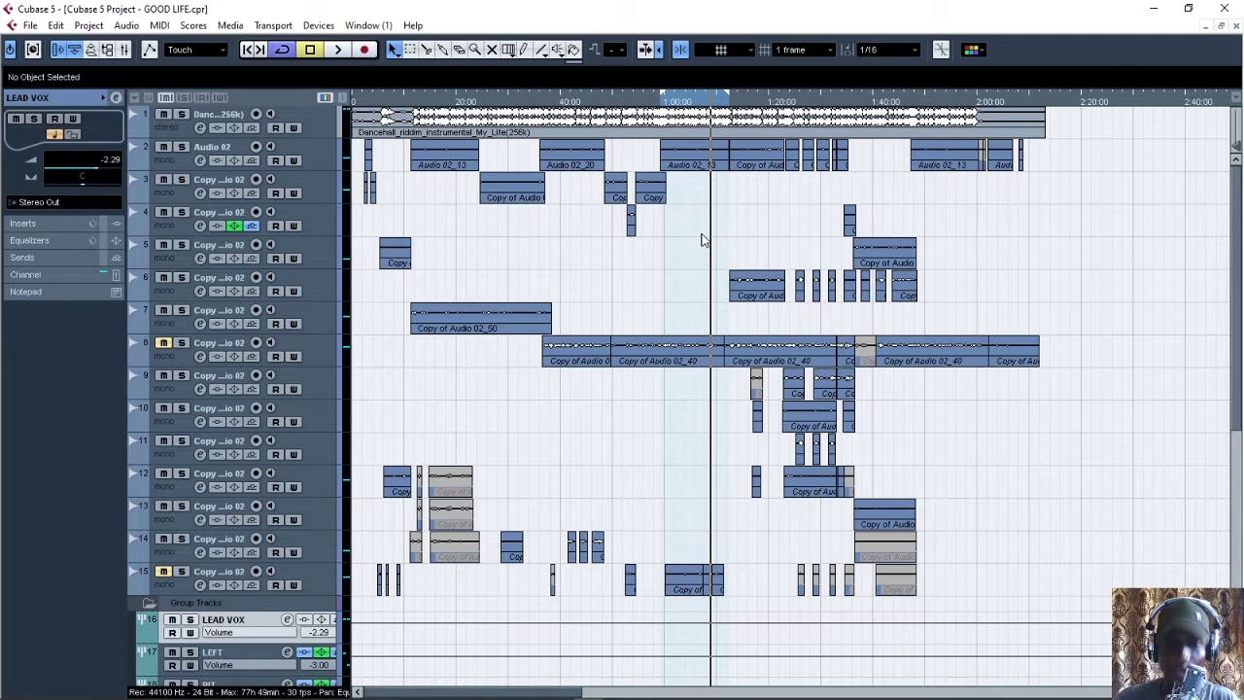
{"action": "left_click", "coordinate": [708, 159]}
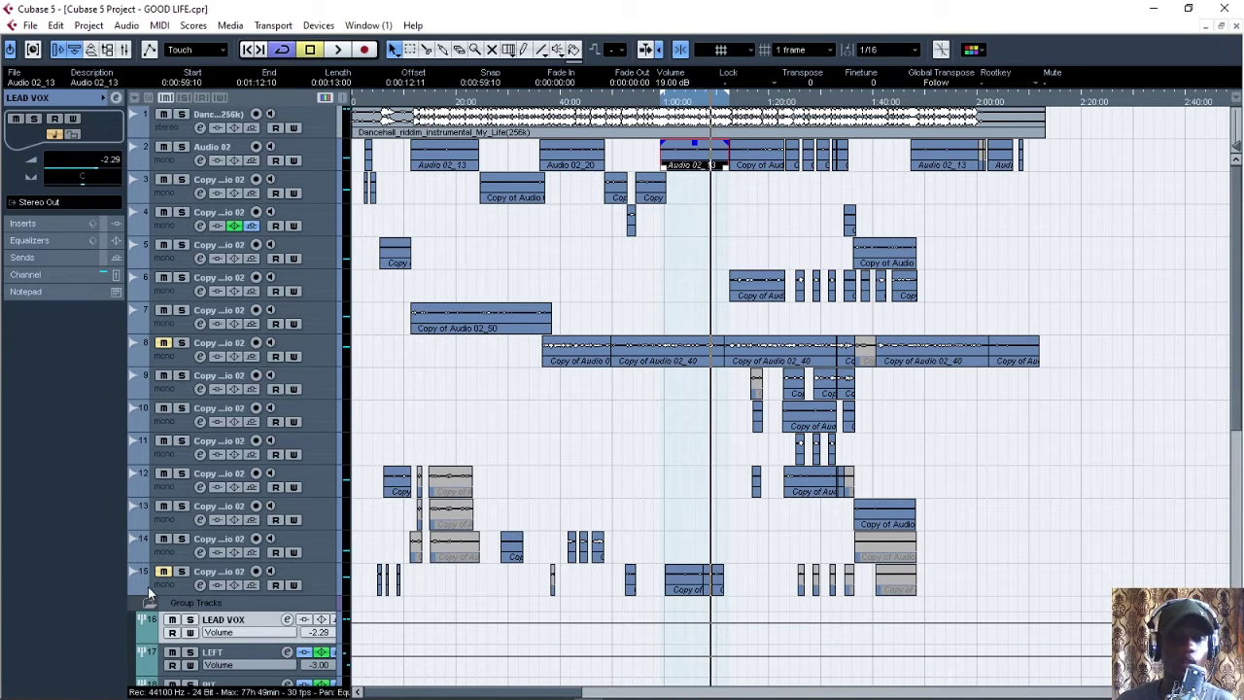
Step: View the LEAD VOX channel settings and the command for adding an FX channel track, without adding one
{"action": "left_click", "coordinate": [287, 620]}
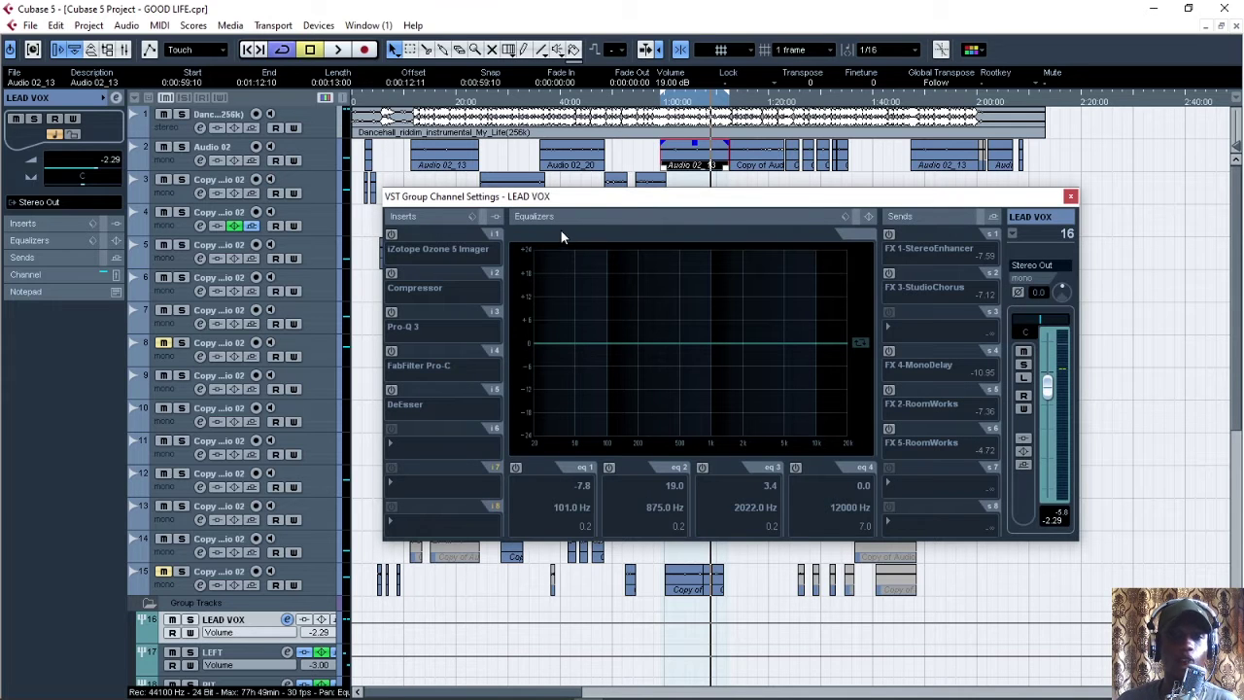
{"action": "mouse_move", "coordinate": [560, 198]}
{"action": "left_mouse_down"}
{"action": "mouse_move", "coordinate": [532, 176]}
{"action": "mouse_move", "coordinate": [537, 199]}
{"action": "left_mouse_up"}
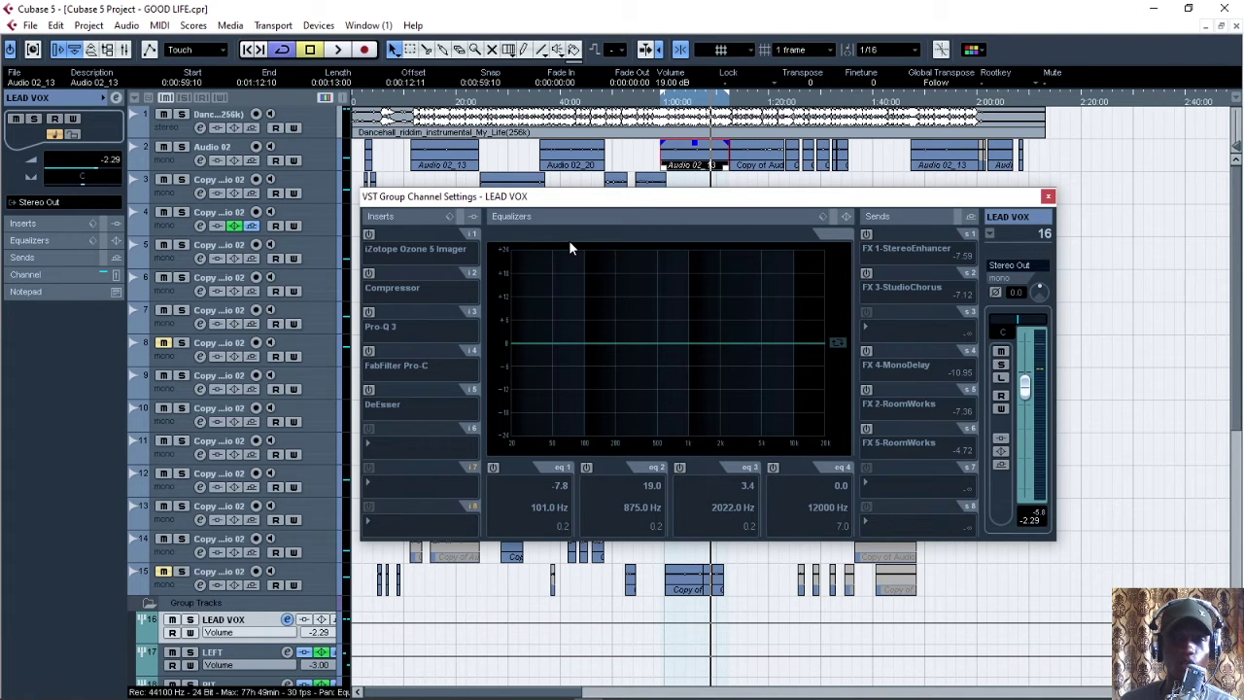
{"action": "scroll", "coordinate": [462, 633], "scroll_direction": "down", "scroll_amount": 5}
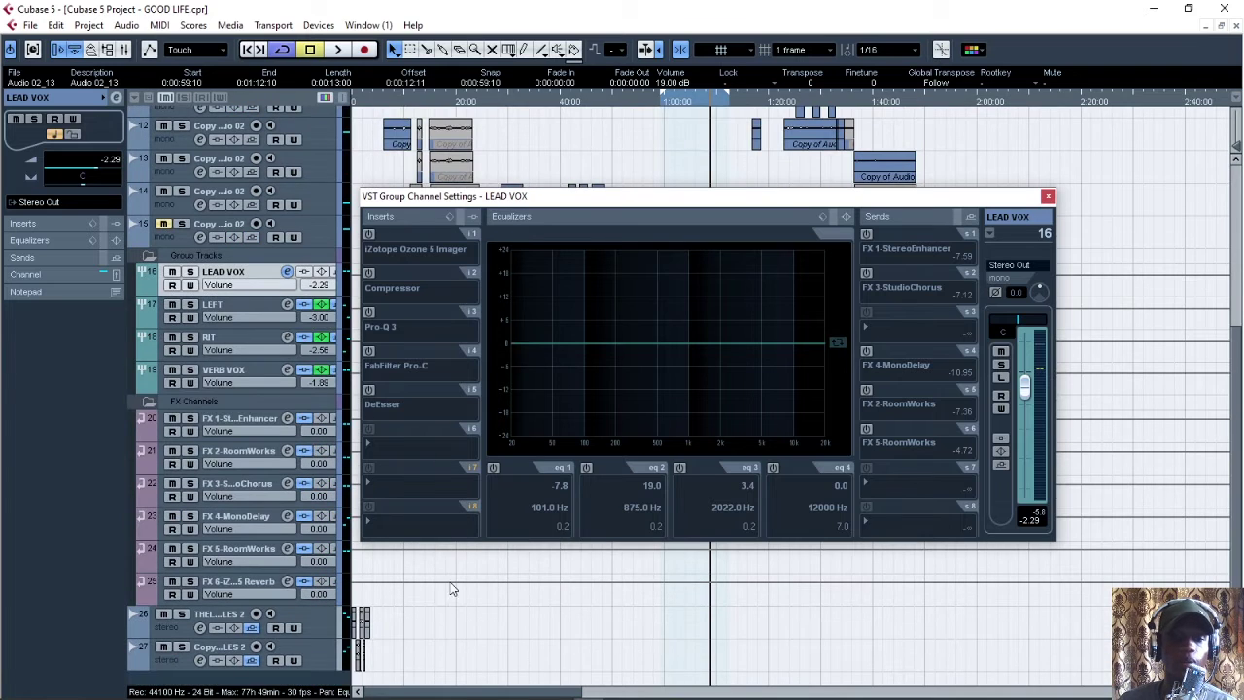
{"action": "right_click", "coordinate": [277, 680]}
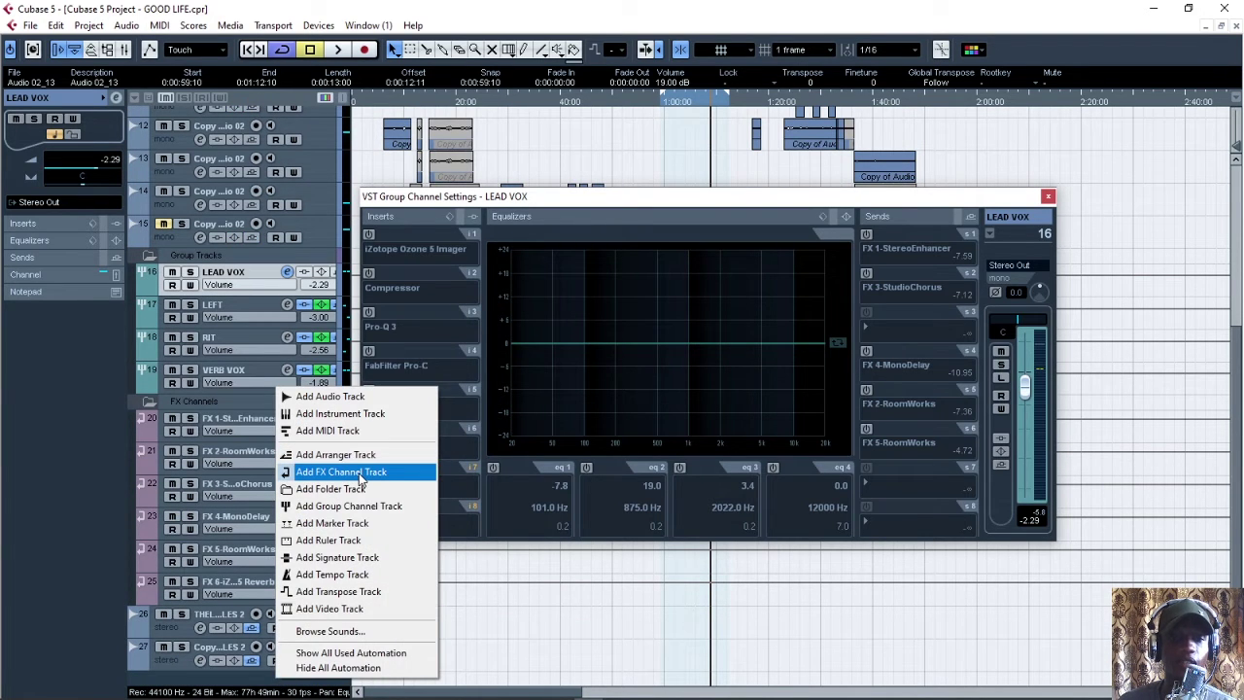
{"action": "left_click", "coordinate": [562, 642]}
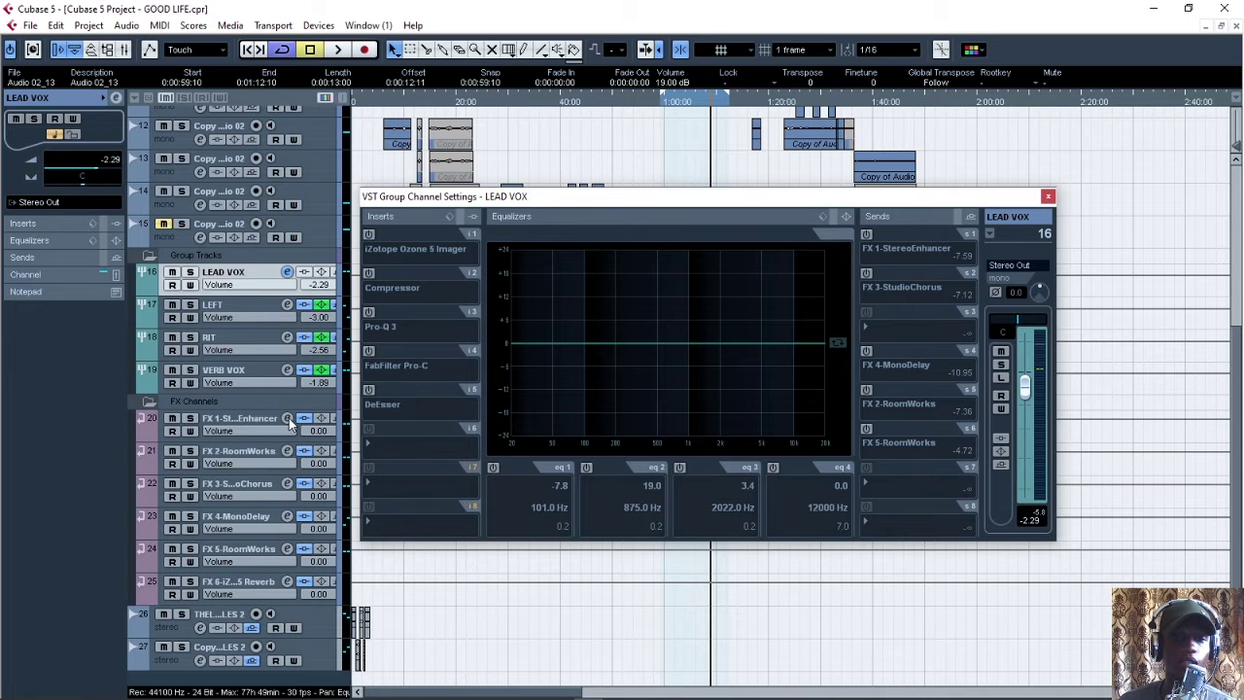
Step: Inspect the StereoEnhancer plug-in on the FX 1 channel and close its channel settings
{"action": "left_click", "coordinate": [287, 418]}
{"action": "left_click", "coordinate": [287, 418]}
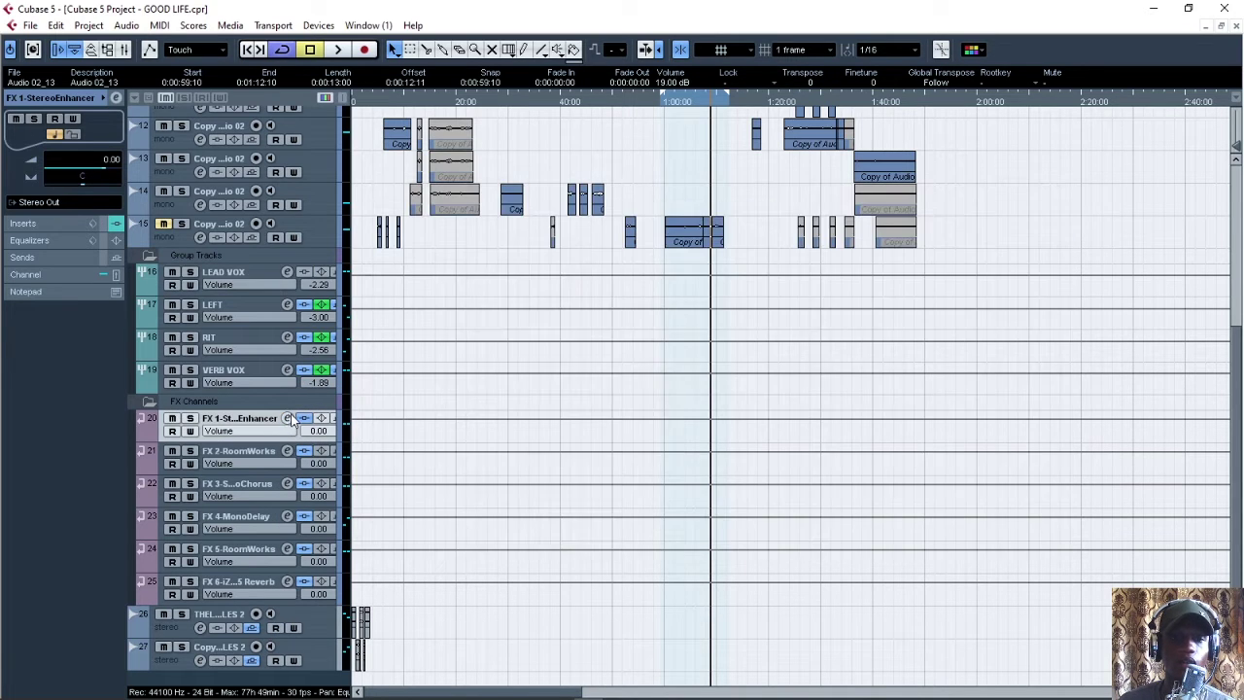
{"action": "left_click", "coordinate": [288, 418]}
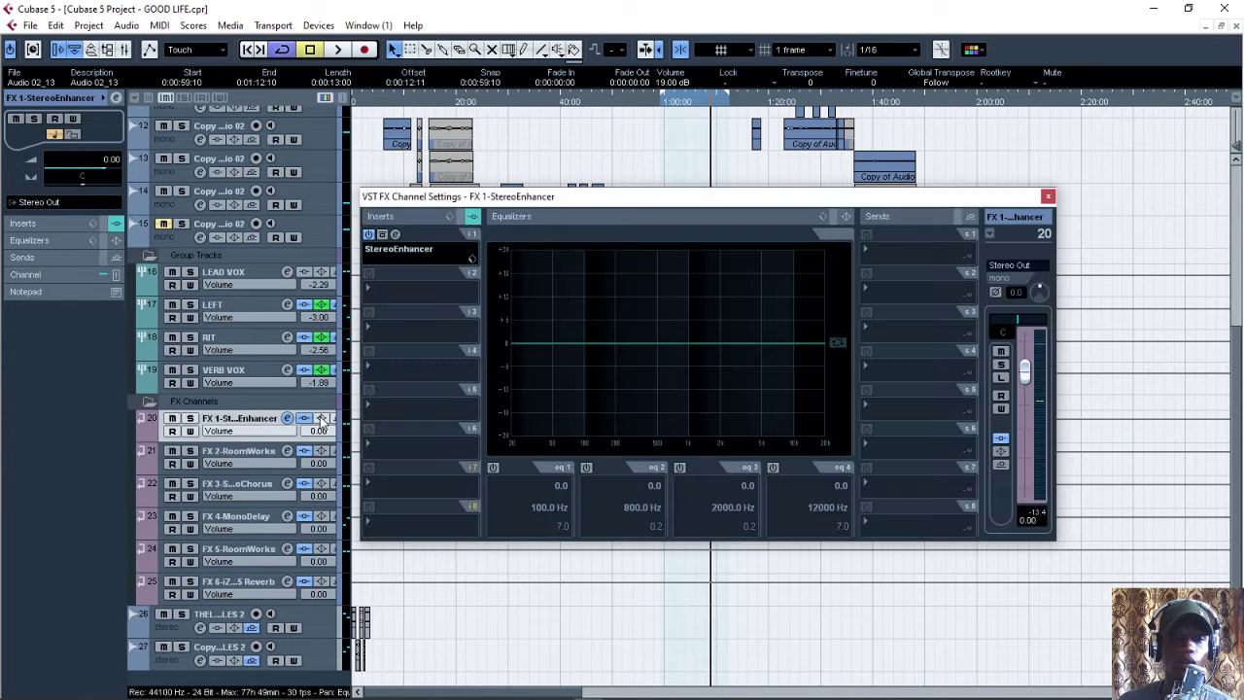
{"action": "left_click", "coordinate": [394, 235]}
{"action": "left_click_drag", "start_coordinate": [693, 299], "coordinate": [587, 379]}
{"action": "left_click", "coordinate": [667, 373]}
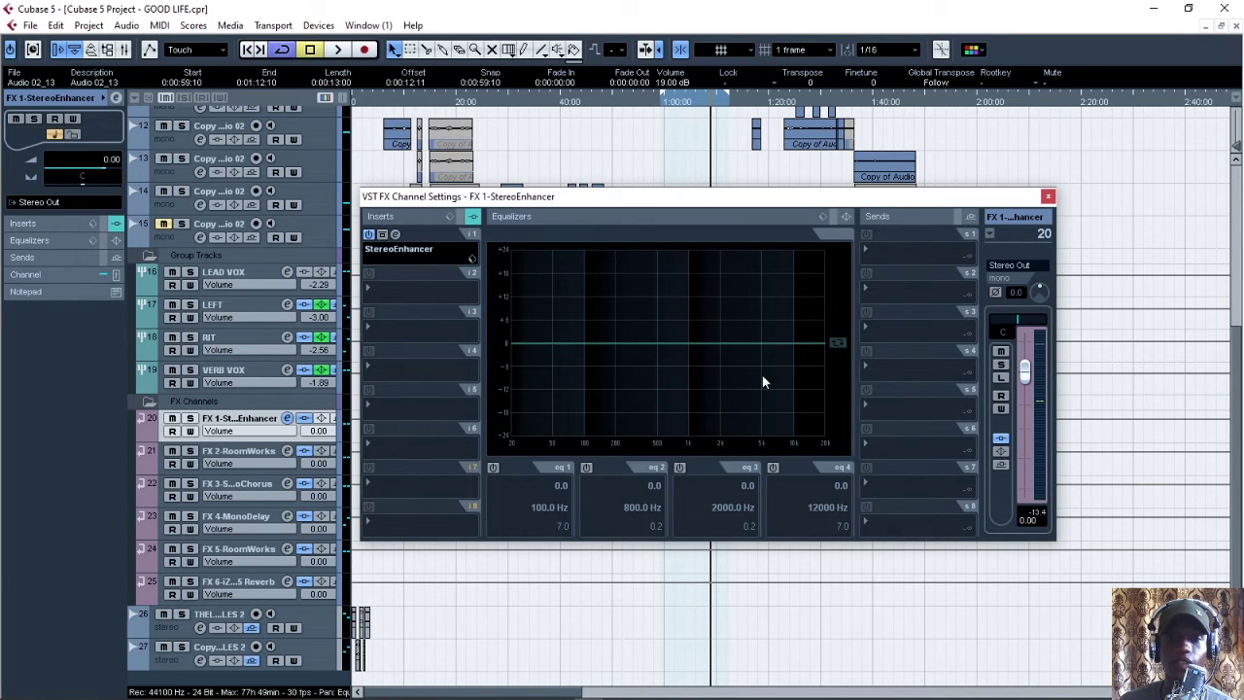
{"action": "left_click", "coordinate": [1047, 198]}
Step: Reactivate the FX 1-StereoEnhancer send on the LEAD VOX group and set its send level to -10.95
{"action": "scroll", "coordinate": [647, 388], "scroll_direction": "up", "scroll_amount": 5}
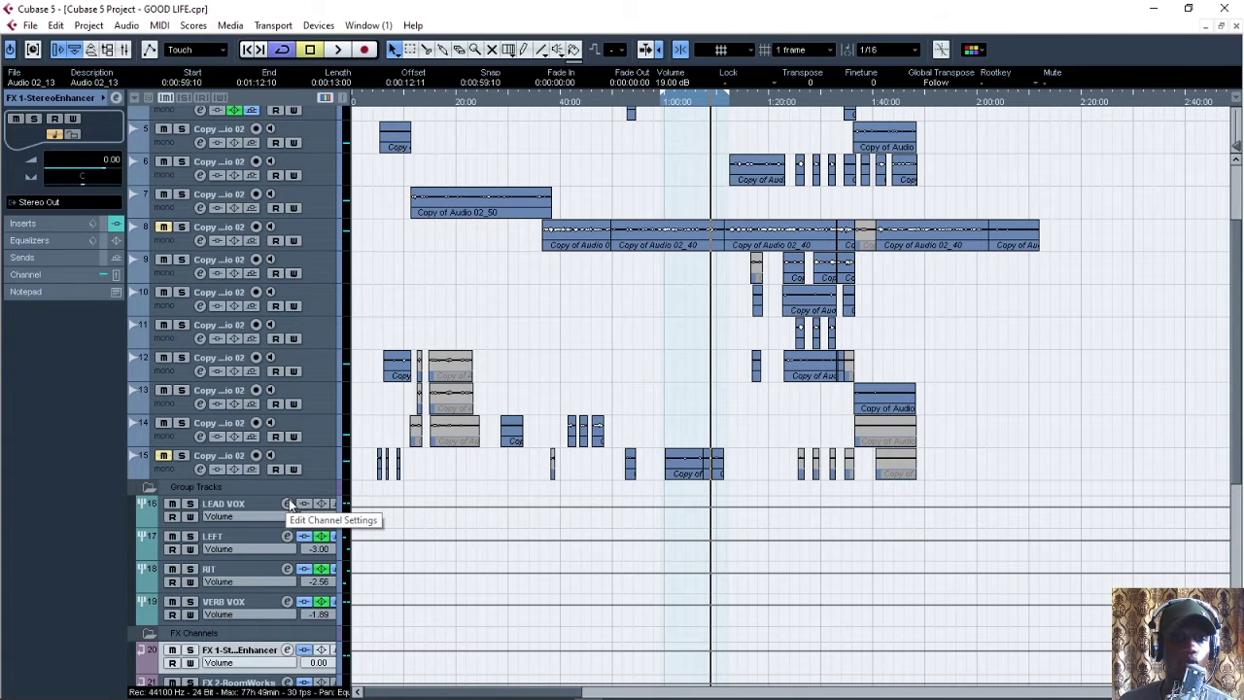
{"action": "left_click", "coordinate": [288, 504]}
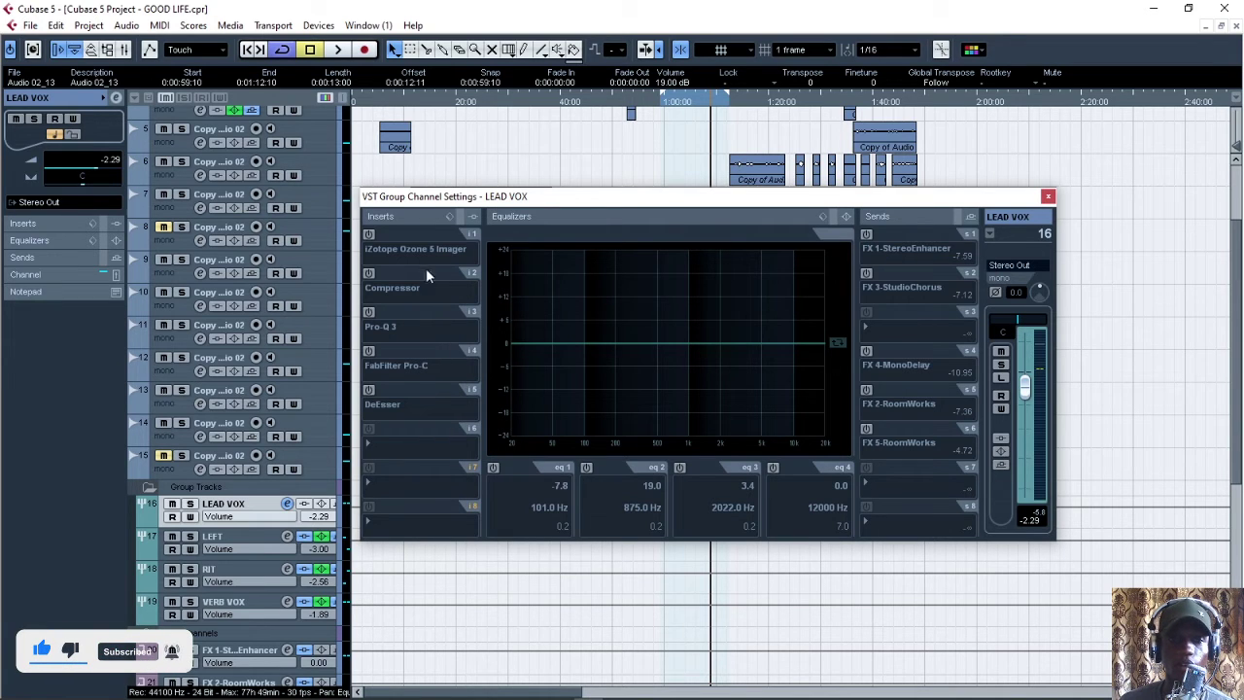
{"action": "left_click", "coordinate": [867, 234]}
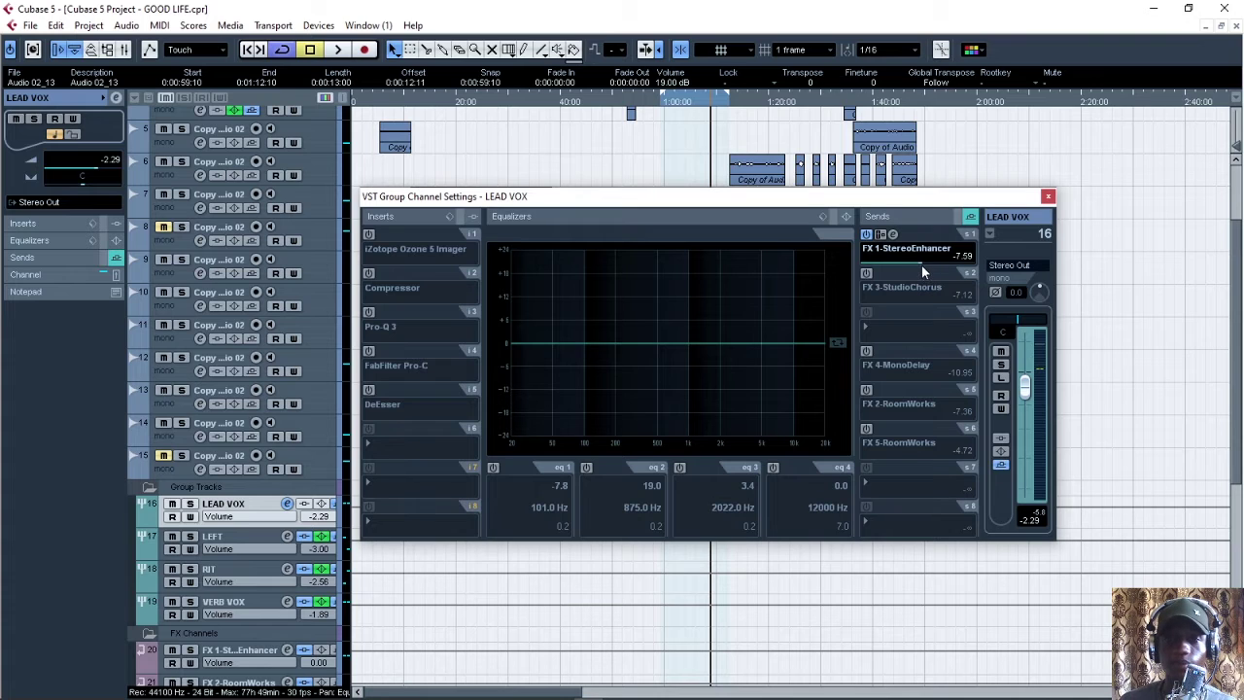
{"action": "left_click_drag", "start_coordinate": [920, 263], "coordinate": [914, 262]}
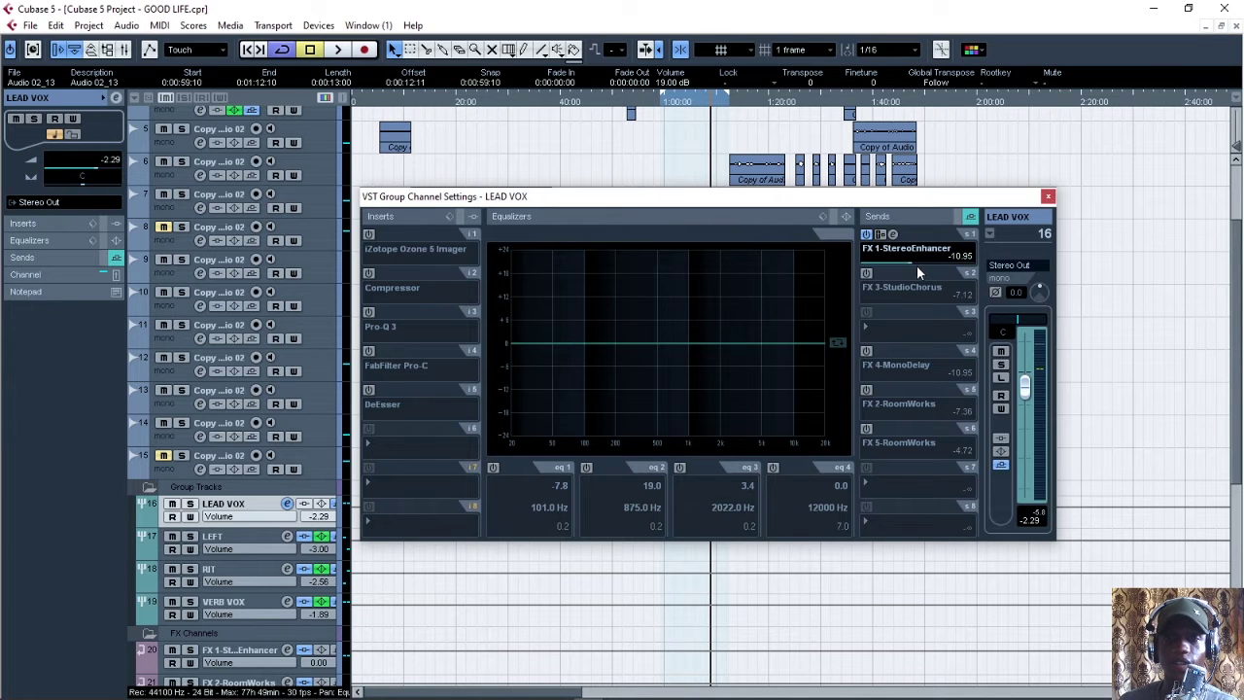
Step: Play back the loop to hear the lead vocal with only the StereoEnhancer send active, and stop playback
{"action": "key", "text": "space"}
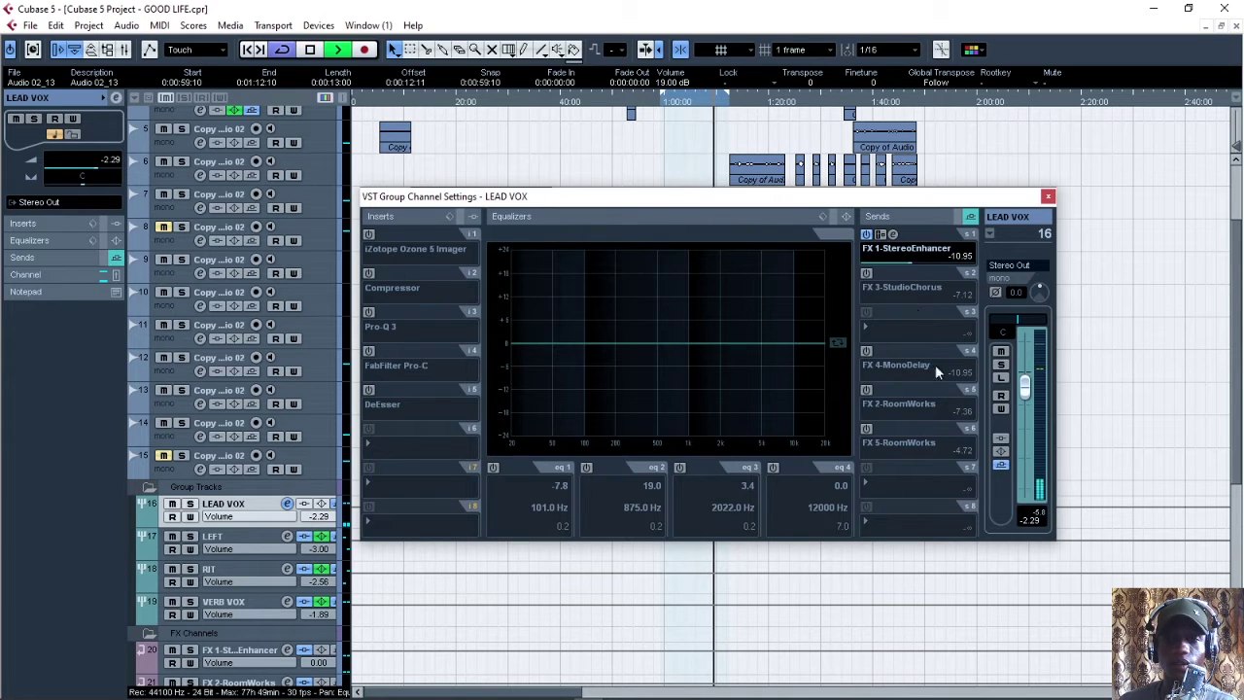
{"action": "scroll", "coordinate": [444, 619], "scroll_direction": "down", "scroll_amount": 2}
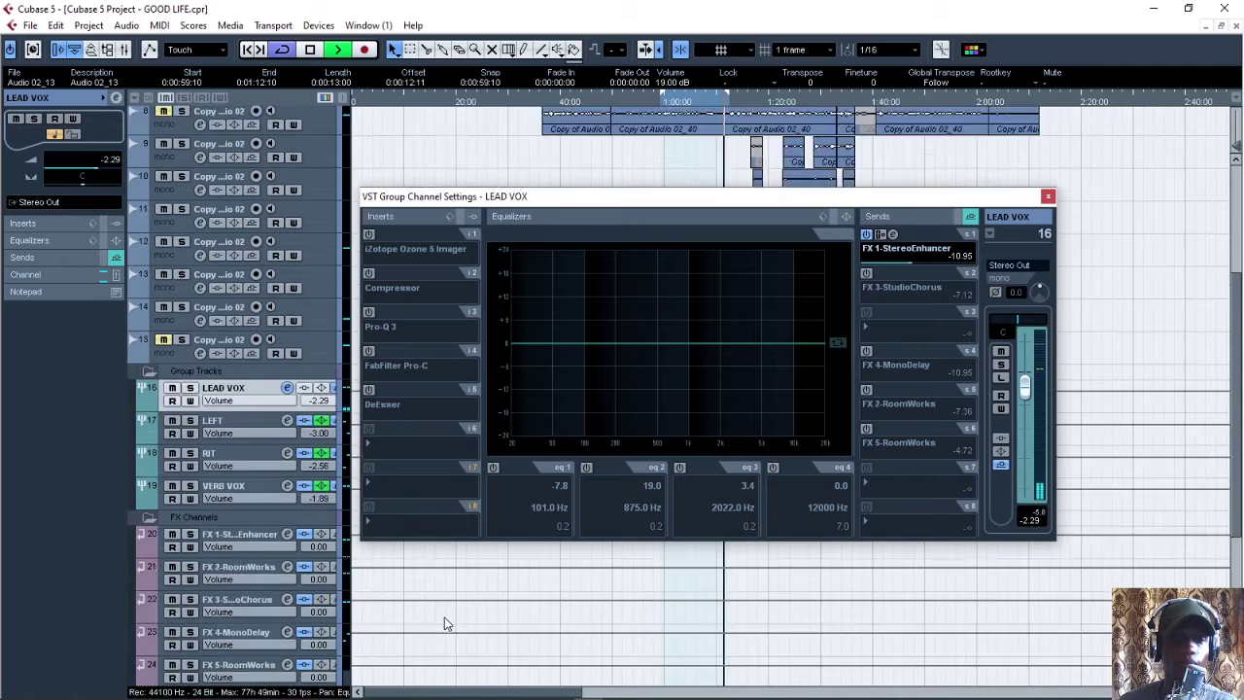
{"action": "scroll", "coordinate": [506, 601], "scroll_direction": "up", "scroll_amount": 2}
{"action": "key", "text": "space"}
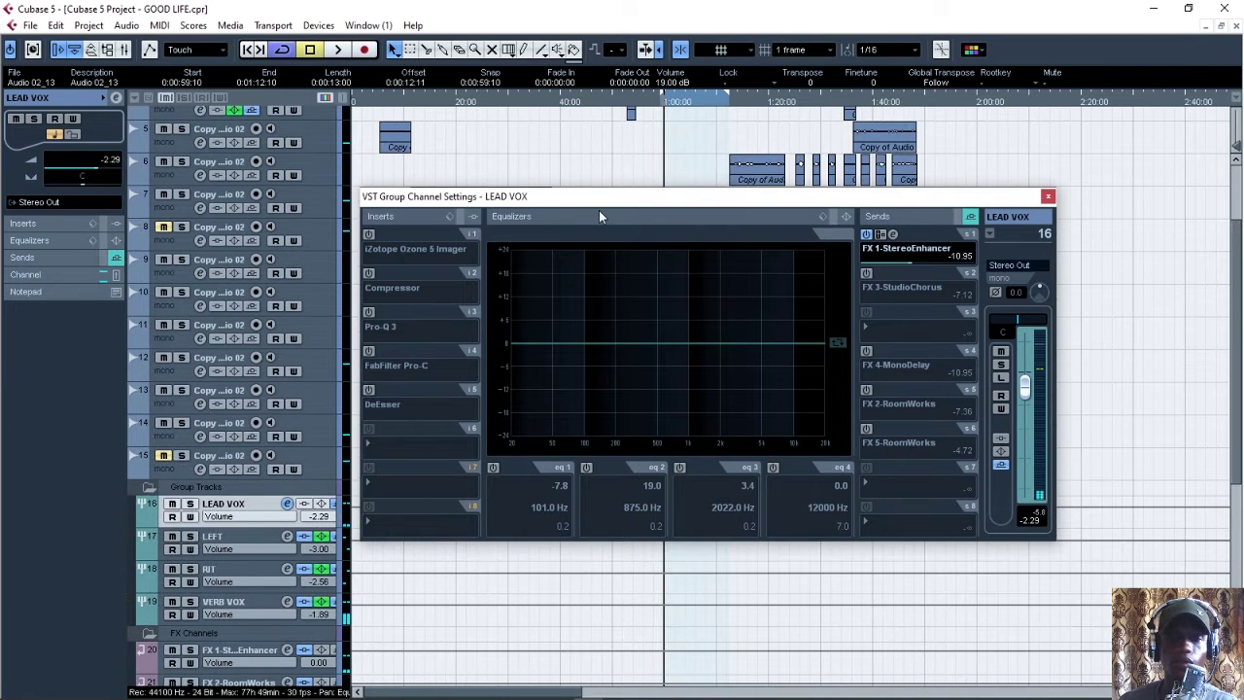
Step: Mute the third track's doubled vocal and bring the LEAD VOX channel settings back into view
{"action": "left_click", "coordinate": [1049, 198]}
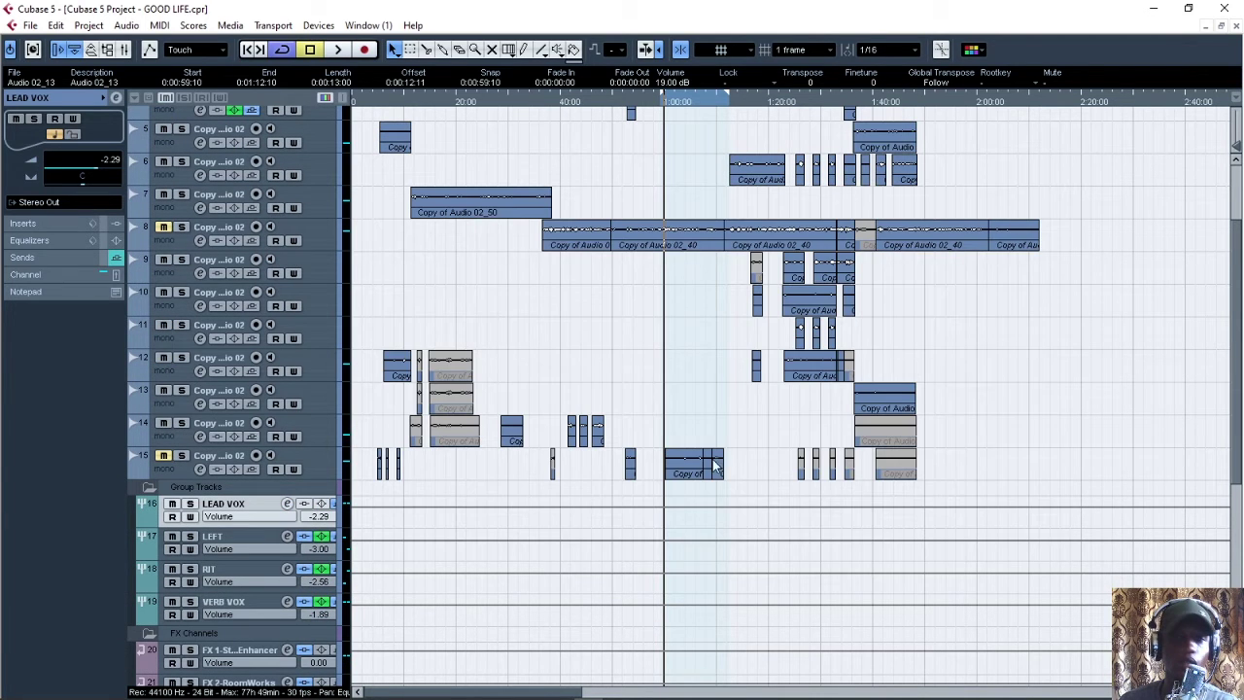
{"action": "scroll", "coordinate": [482, 549], "scroll_direction": "down", "scroll_amount": 2}
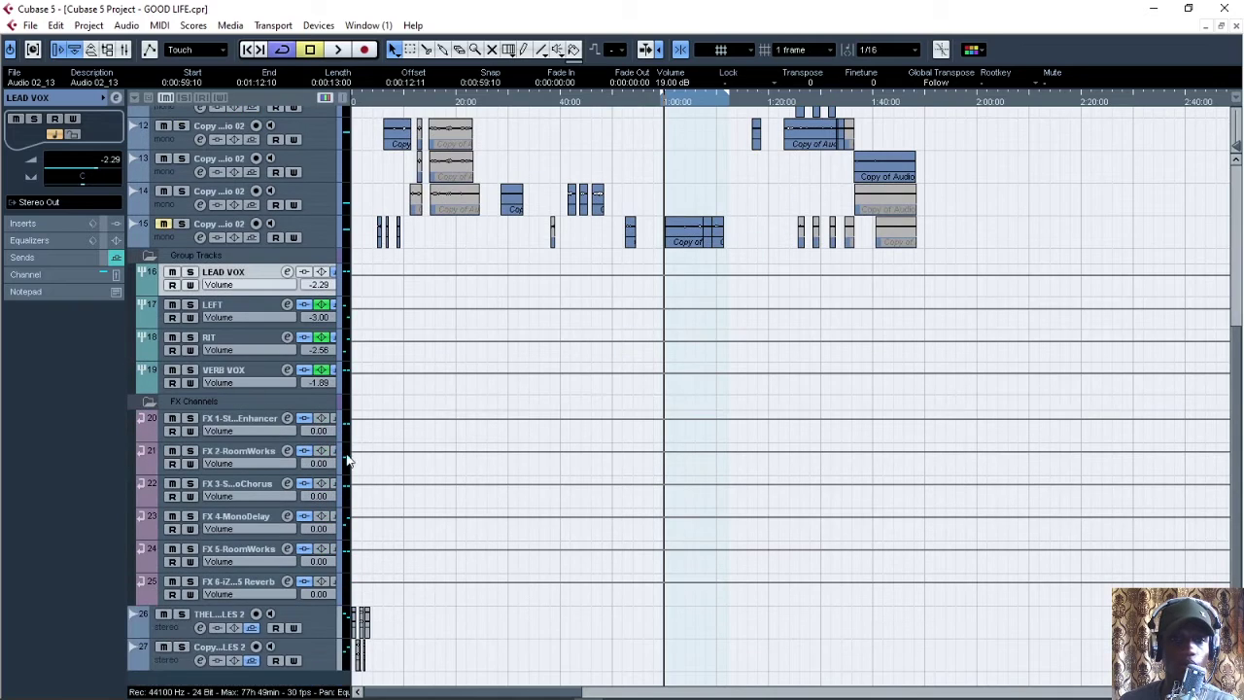
{"action": "scroll", "coordinate": [594, 286], "scroll_direction": "up", "scroll_amount": 3}
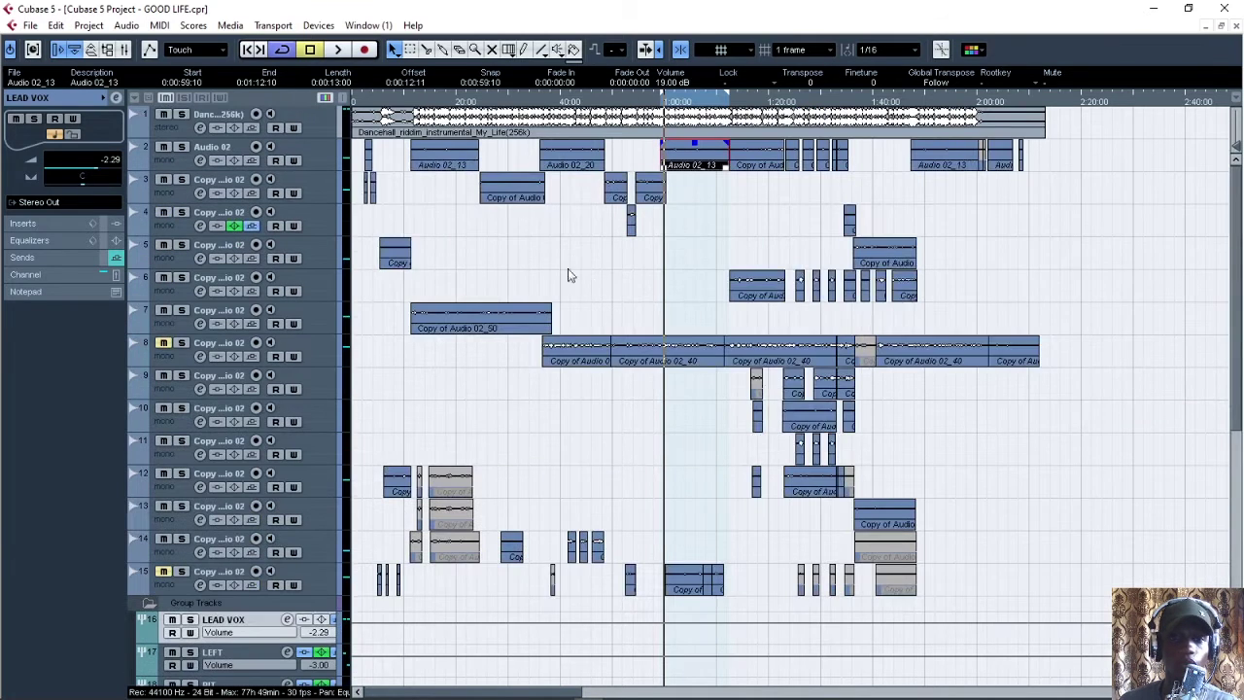
{"action": "left_click", "coordinate": [165, 180]}
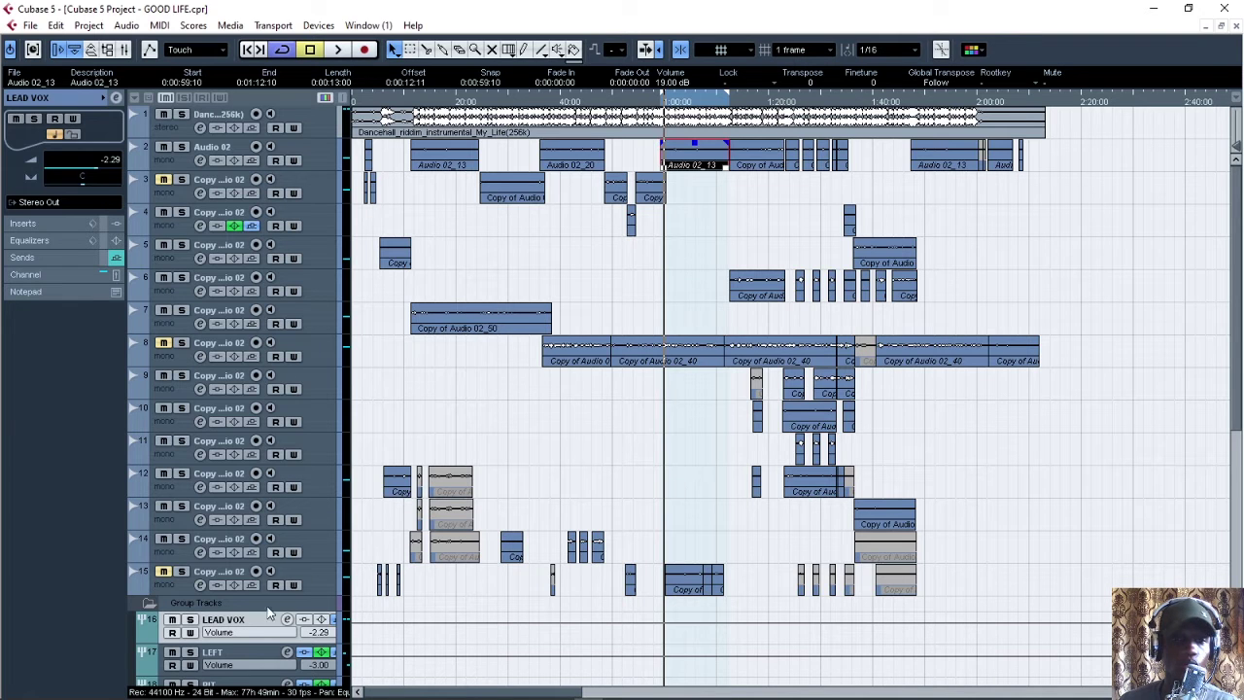
{"action": "left_click", "coordinate": [287, 620]}
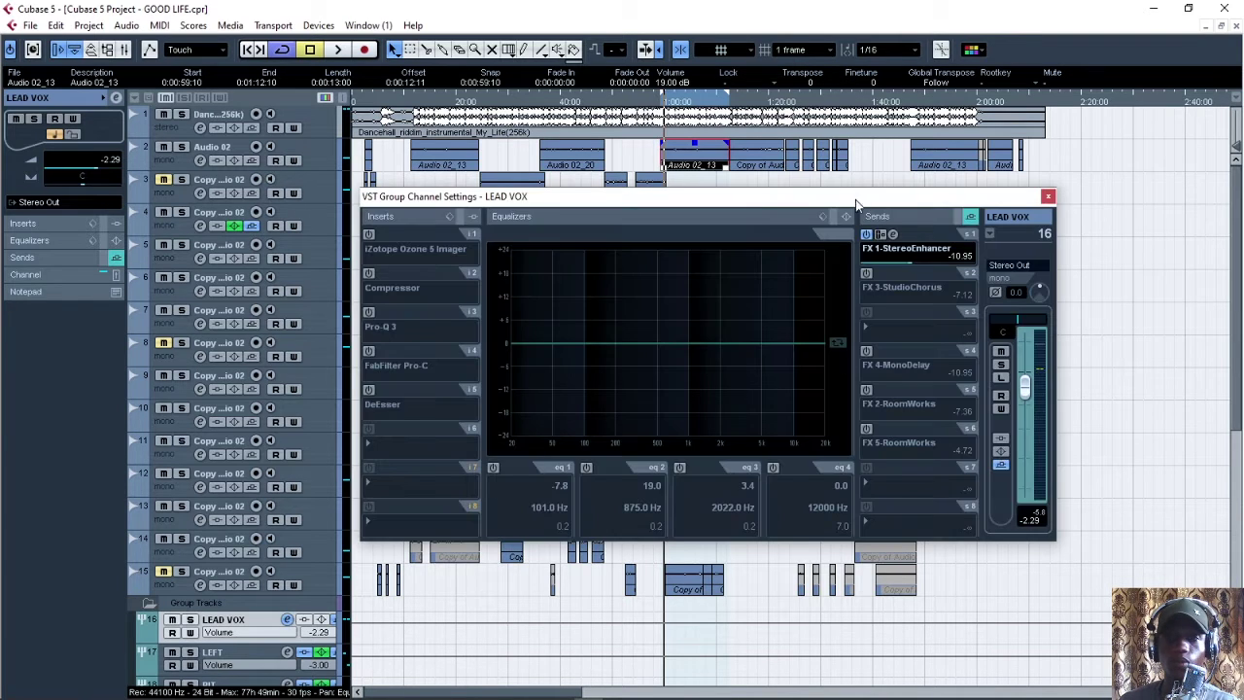
{"action": "left_click_drag", "start_coordinate": [854, 199], "coordinate": [837, 177]}
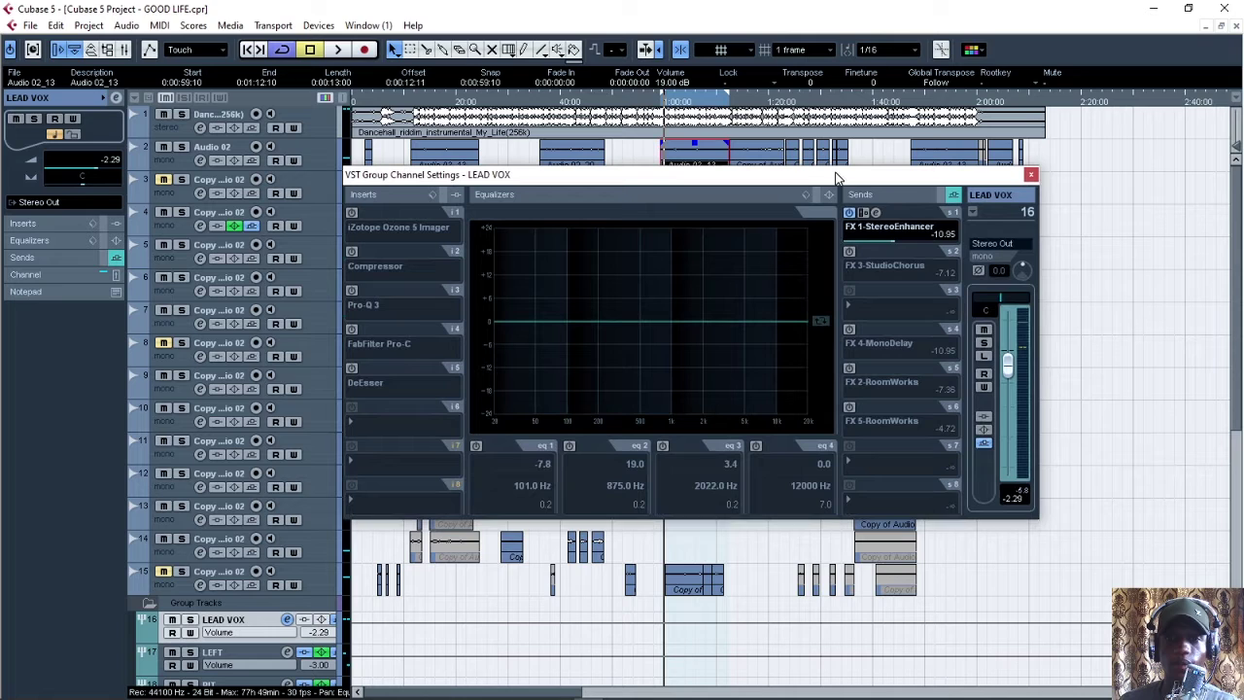
Step: Play back the loop while viewing the StereoEnhancer plug-in on the FX 1 send, and close its editor
{"action": "key", "text": "space"}
{"action": "left_click", "coordinate": [875, 213]}
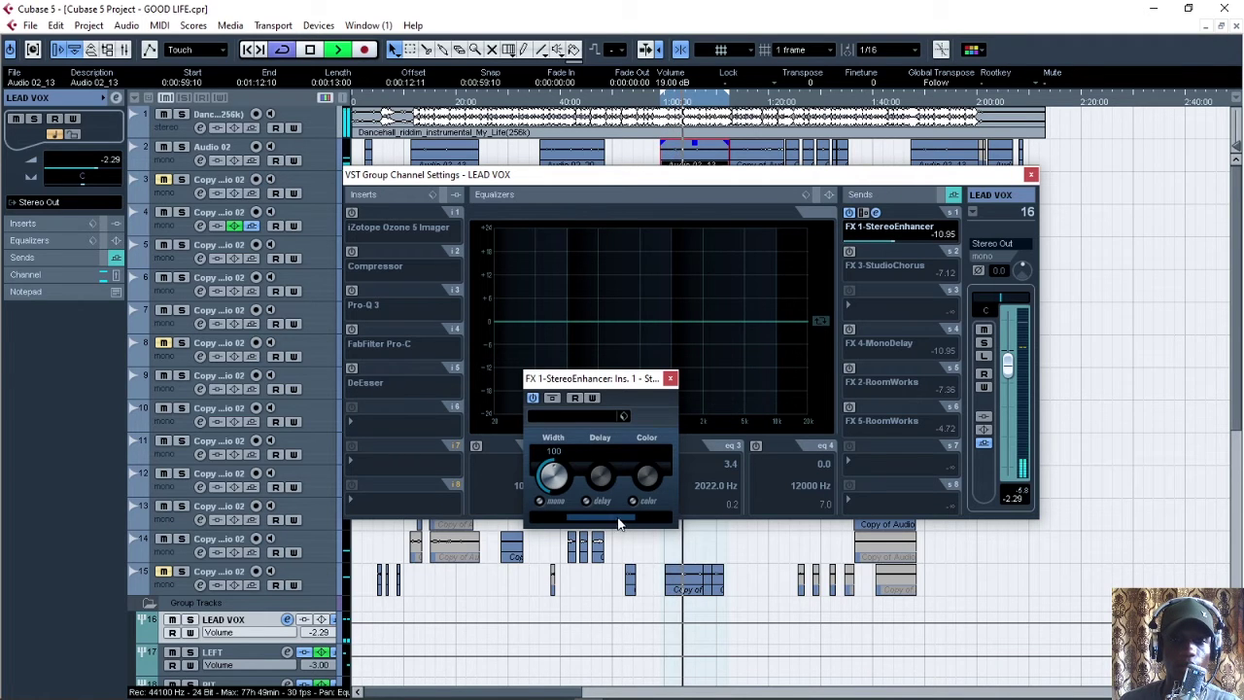
{"action": "key", "text": "space"}
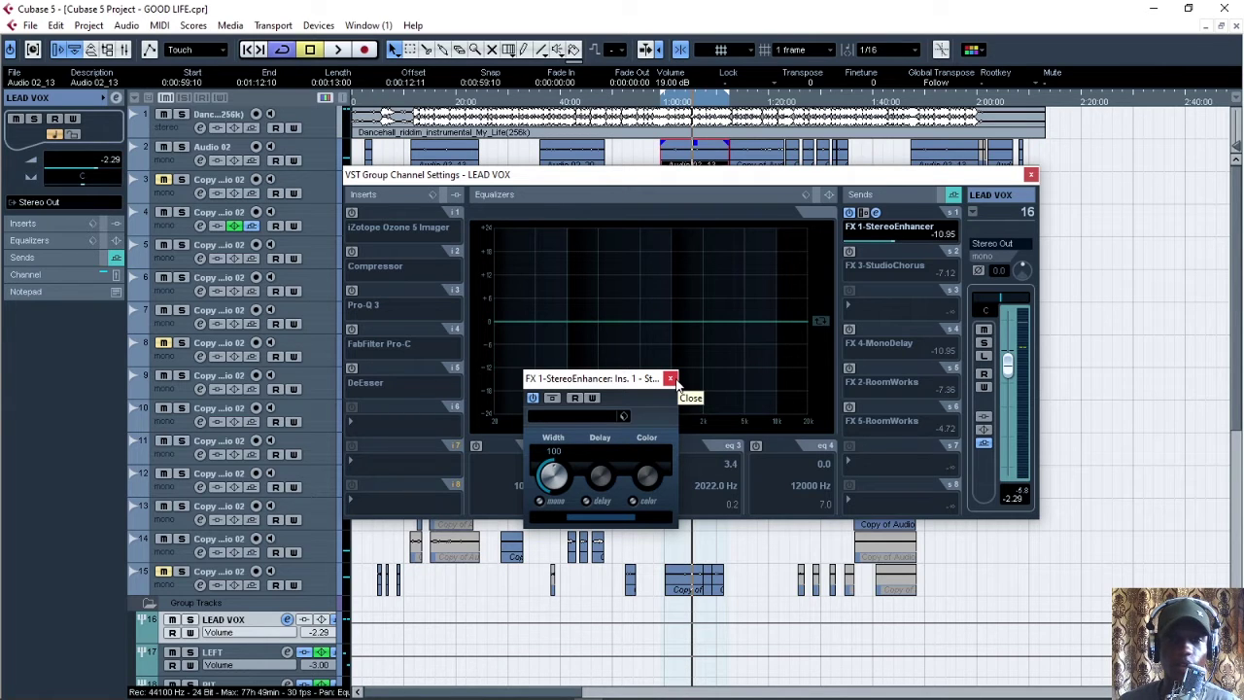
{"action": "left_click", "coordinate": [670, 379]}
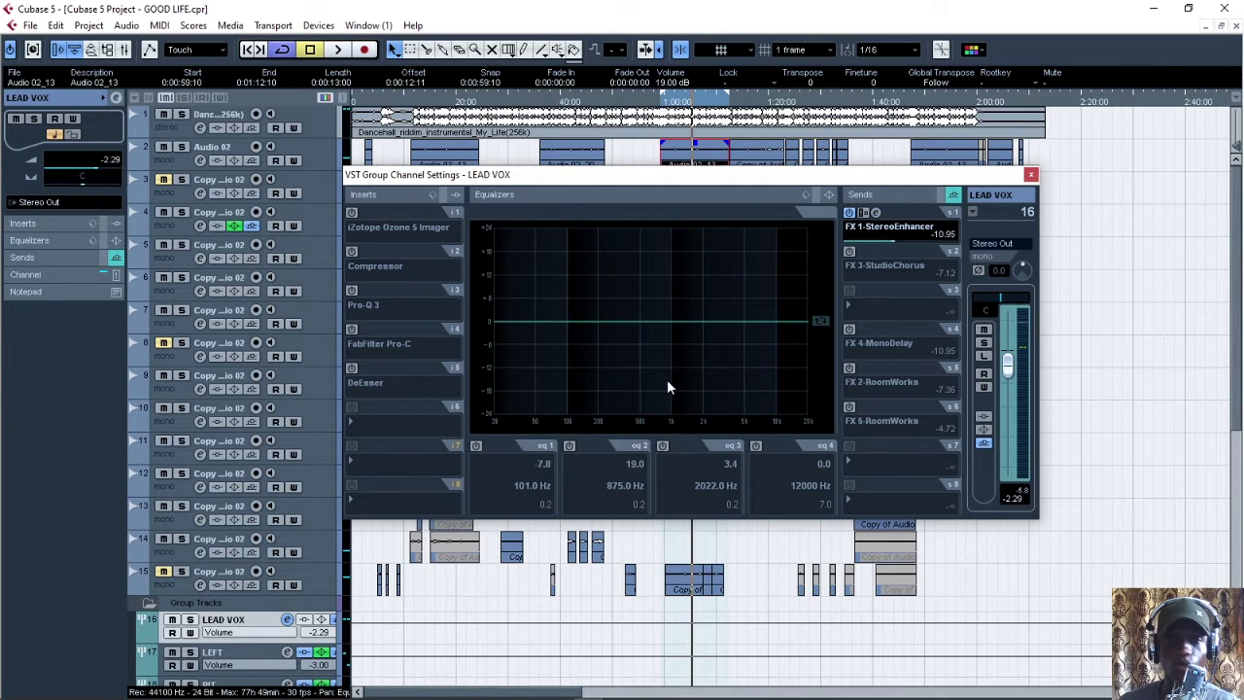
Step: Activate the iZotope Ozone 5 Imager insert on LEAD VOX, browse its imager presets, and audition the loop
{"action": "left_click", "coordinate": [352, 213]}
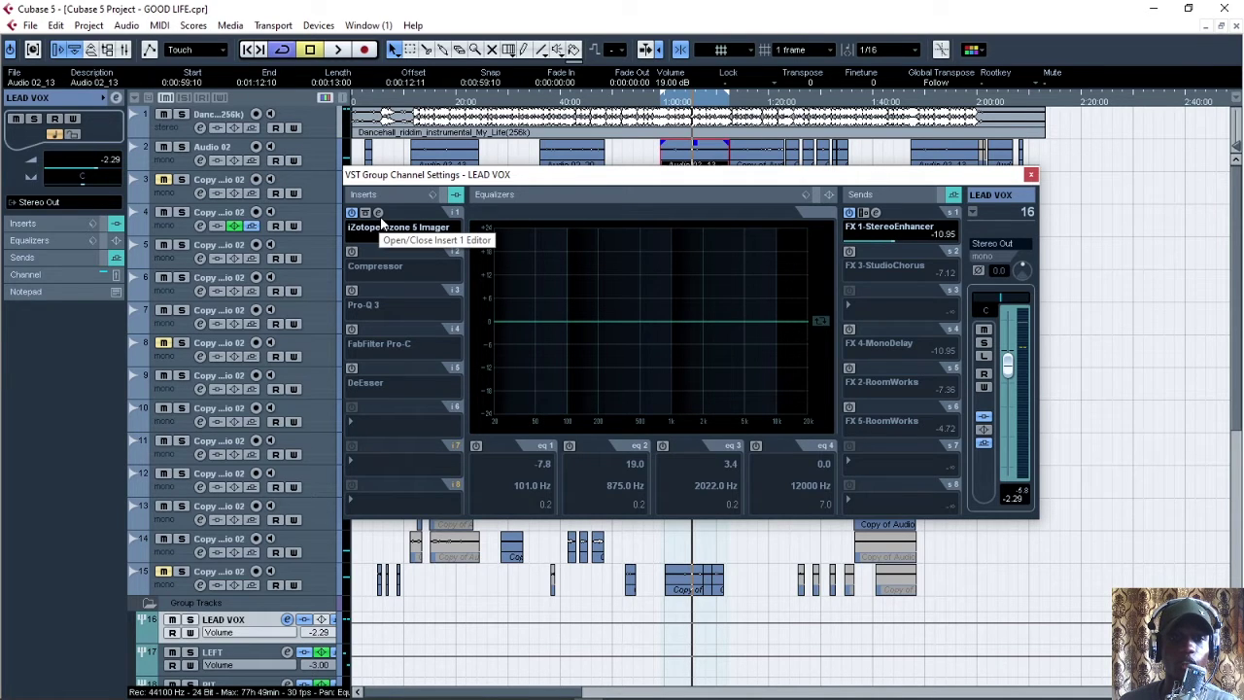
{"action": "left_click", "coordinate": [379, 215]}
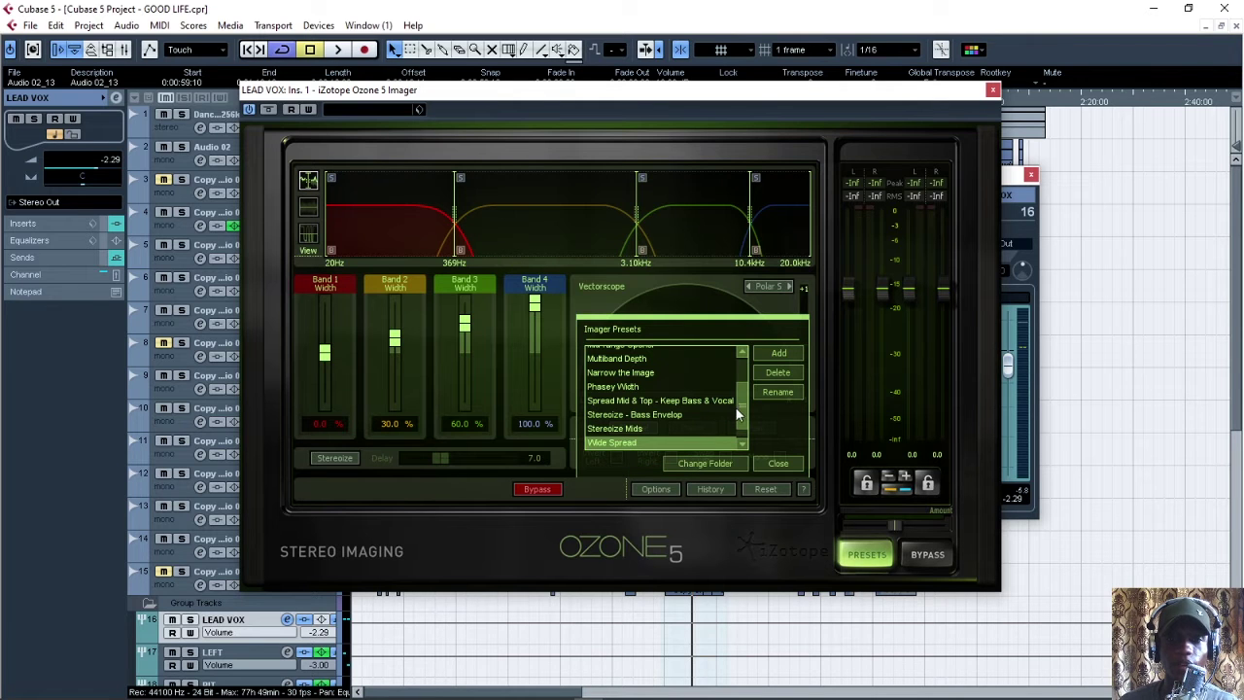
{"action": "left_click_drag", "start_coordinate": [737, 413], "coordinate": [743, 428]}
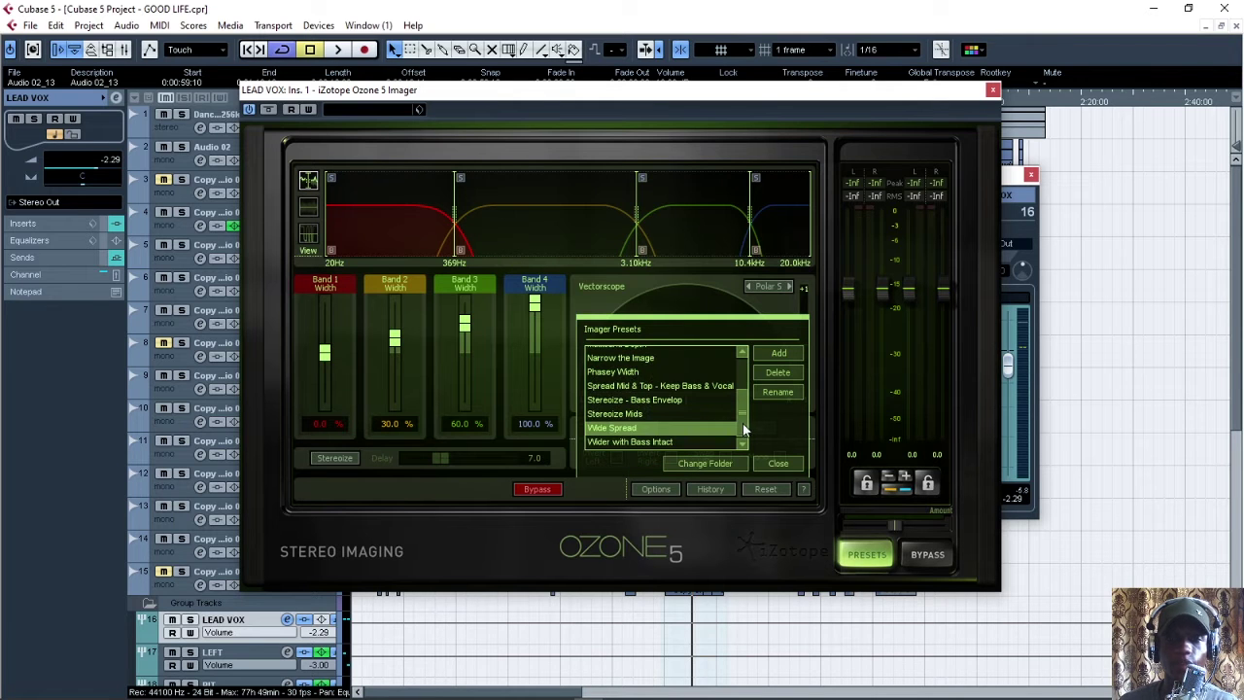
{"action": "left_click", "coordinate": [992, 89]}
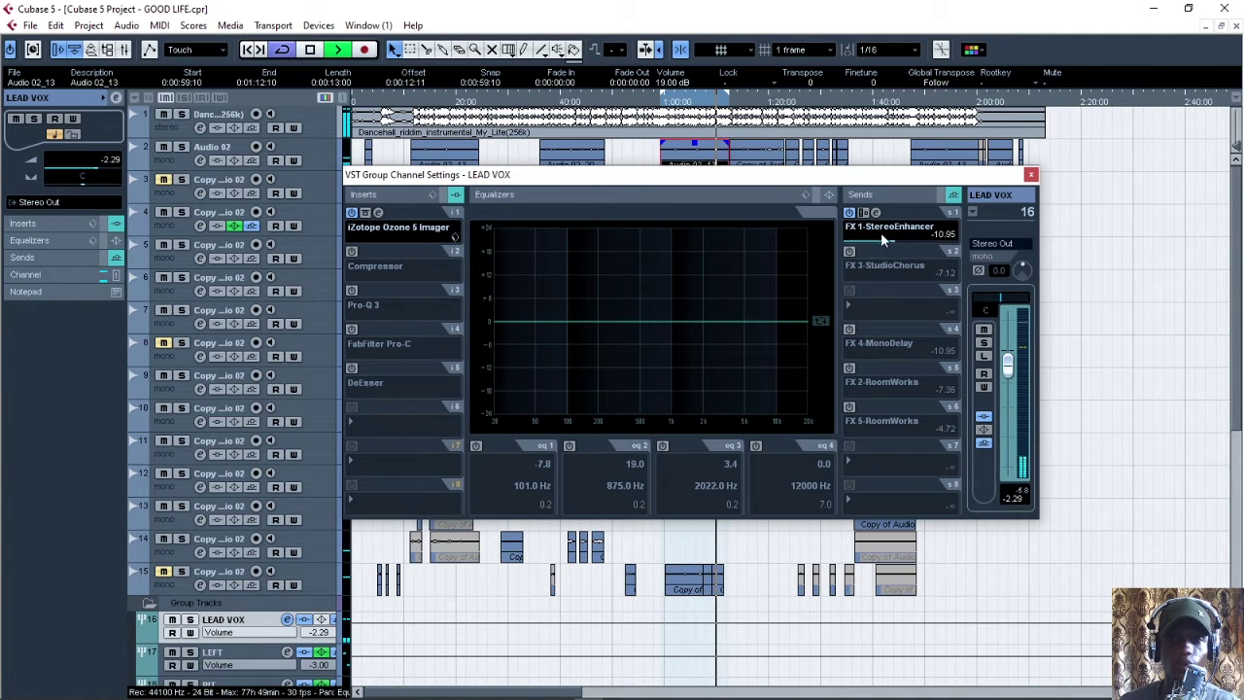
{"action": "key", "text": "space"}
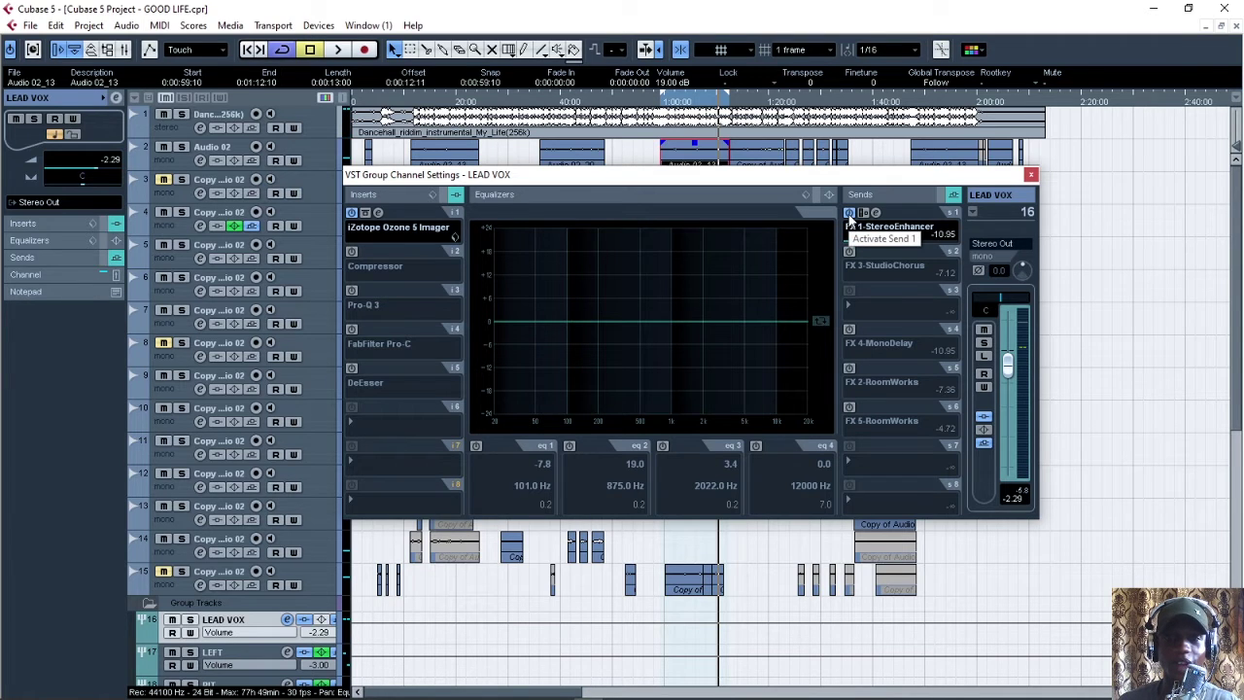
Step: Activate the Compressor insert on the LEAD VOX group, open its editor, and audition the compressed vocal in the loop
{"action": "left_click", "coordinate": [354, 252]}
{"action": "left_click", "coordinate": [378, 253]}
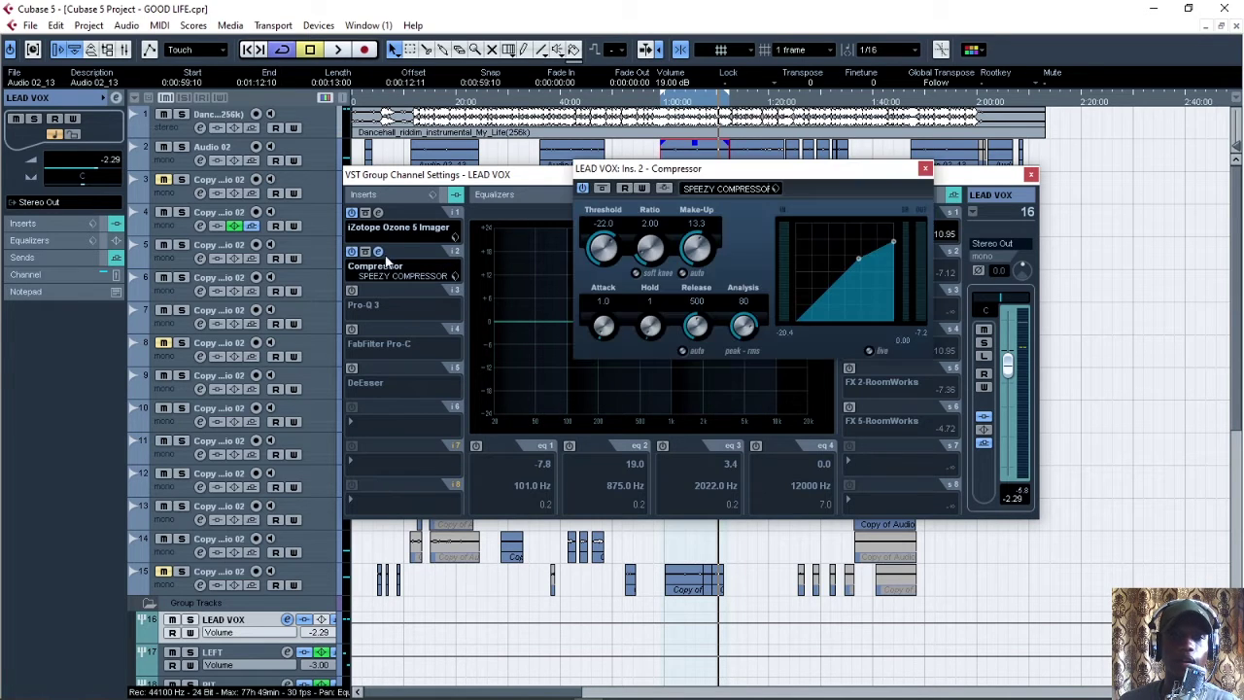
{"action": "left_click_drag", "start_coordinate": [751, 178], "coordinate": [776, 245]}
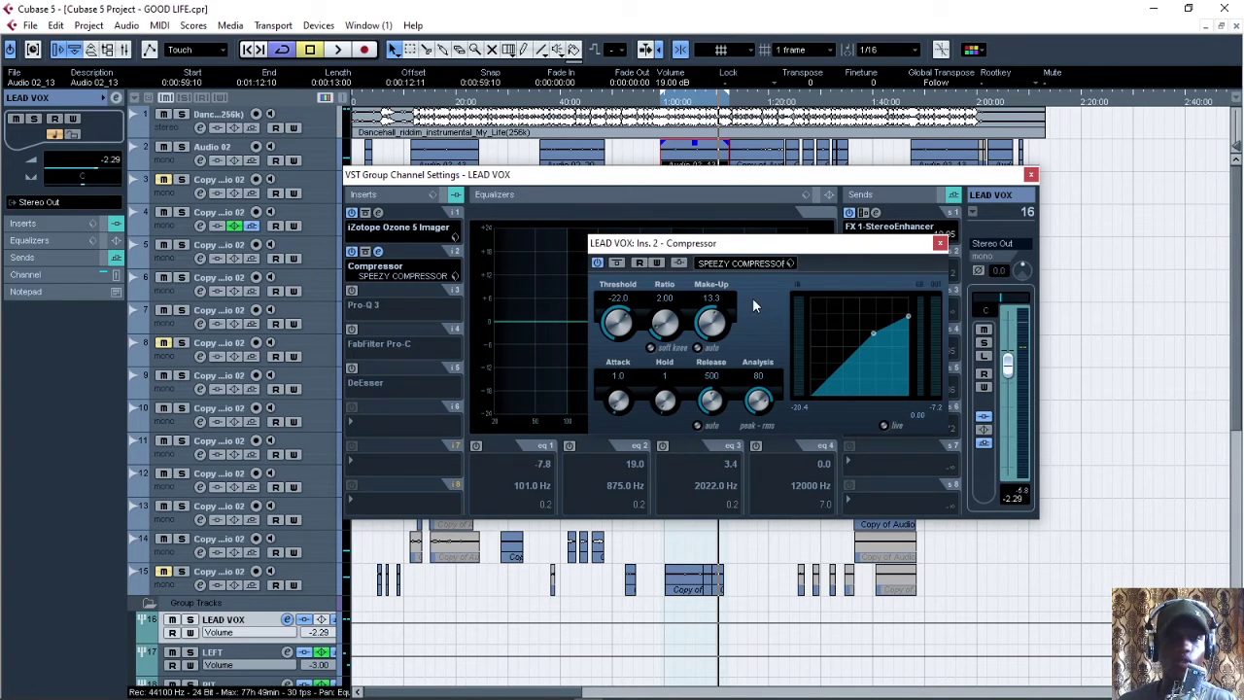
{"action": "key", "text": "space"}
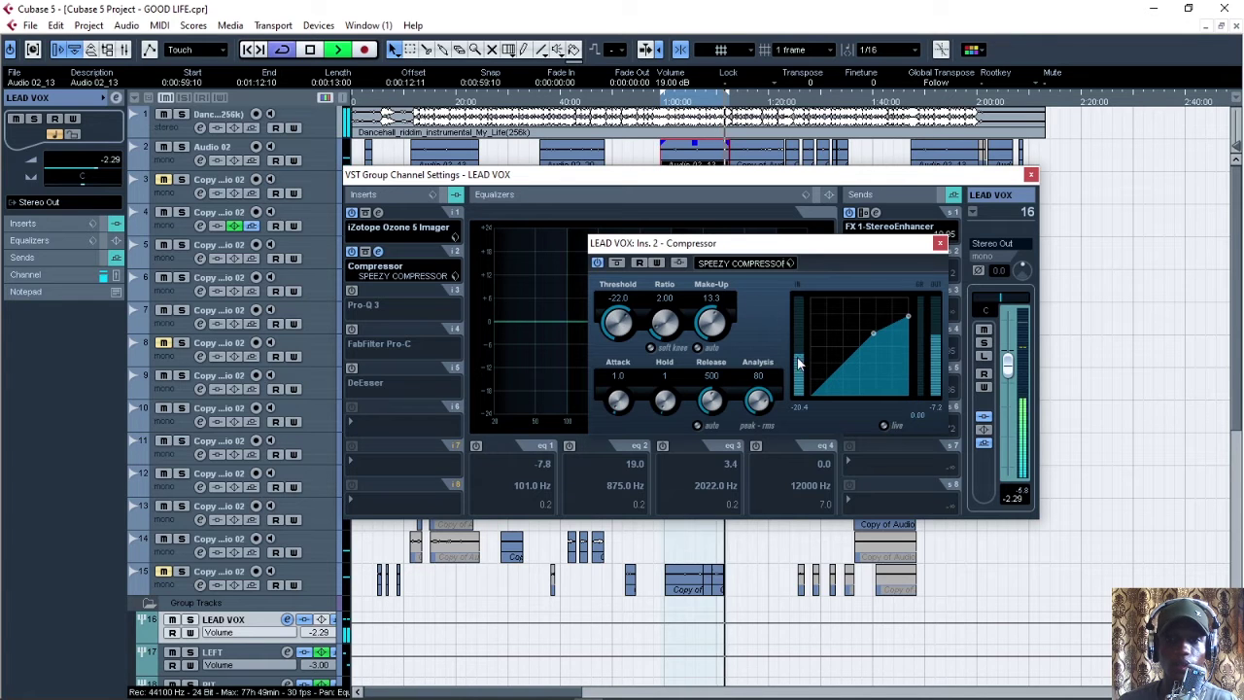
{"action": "left_click_drag", "start_coordinate": [817, 246], "coordinate": [778, 243]}
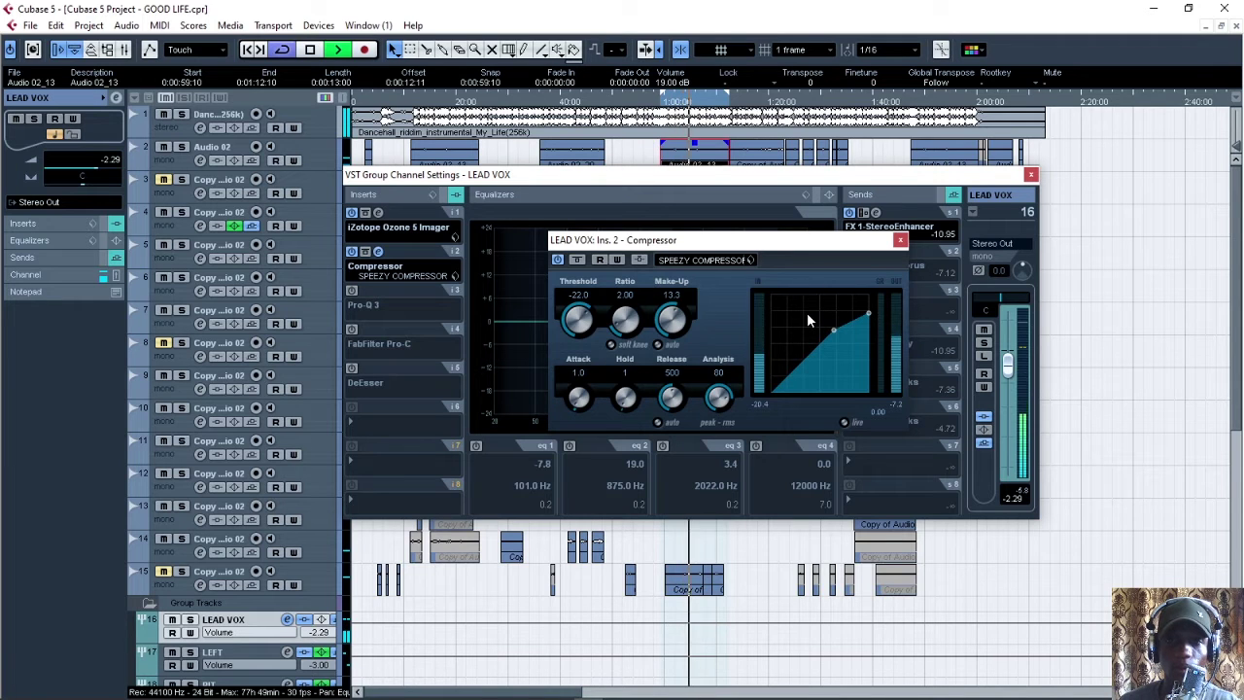
{"action": "key", "text": "space"}
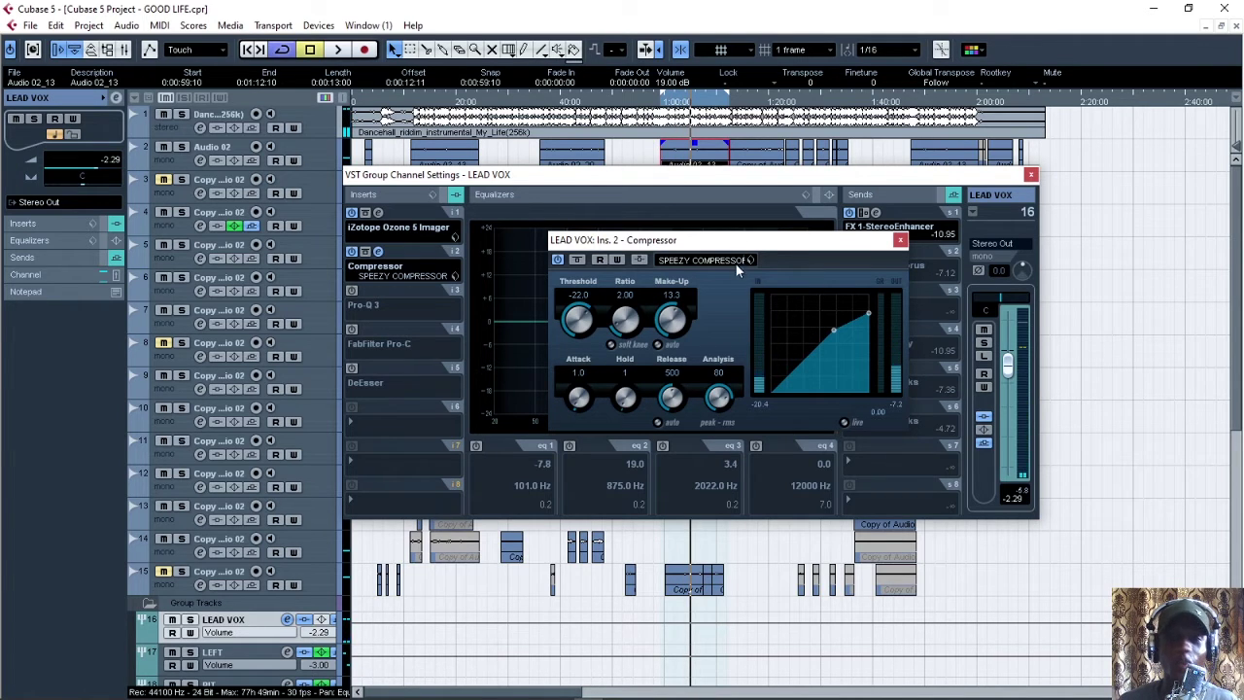
Step: Play back the loop in short passes to examine the input and output levels of the LEAD VOX compressor
{"action": "left_click_drag", "start_coordinate": [740, 244], "coordinate": [726, 239]}
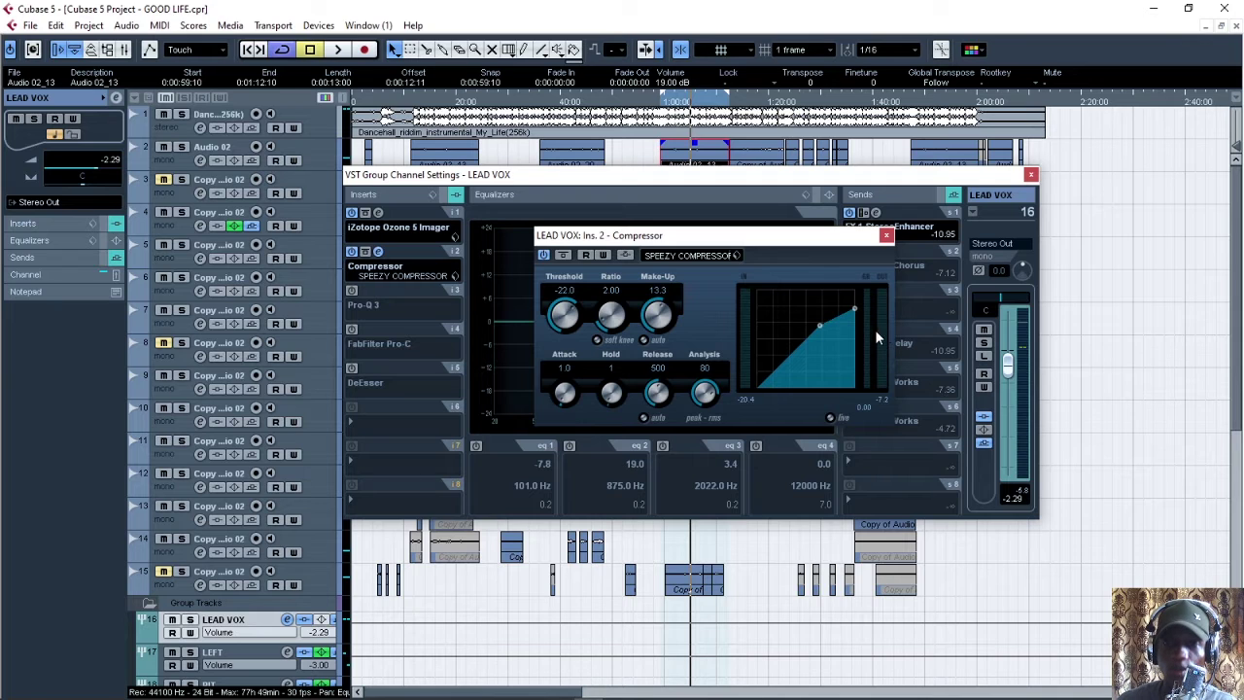
{"action": "key", "text": "space"}
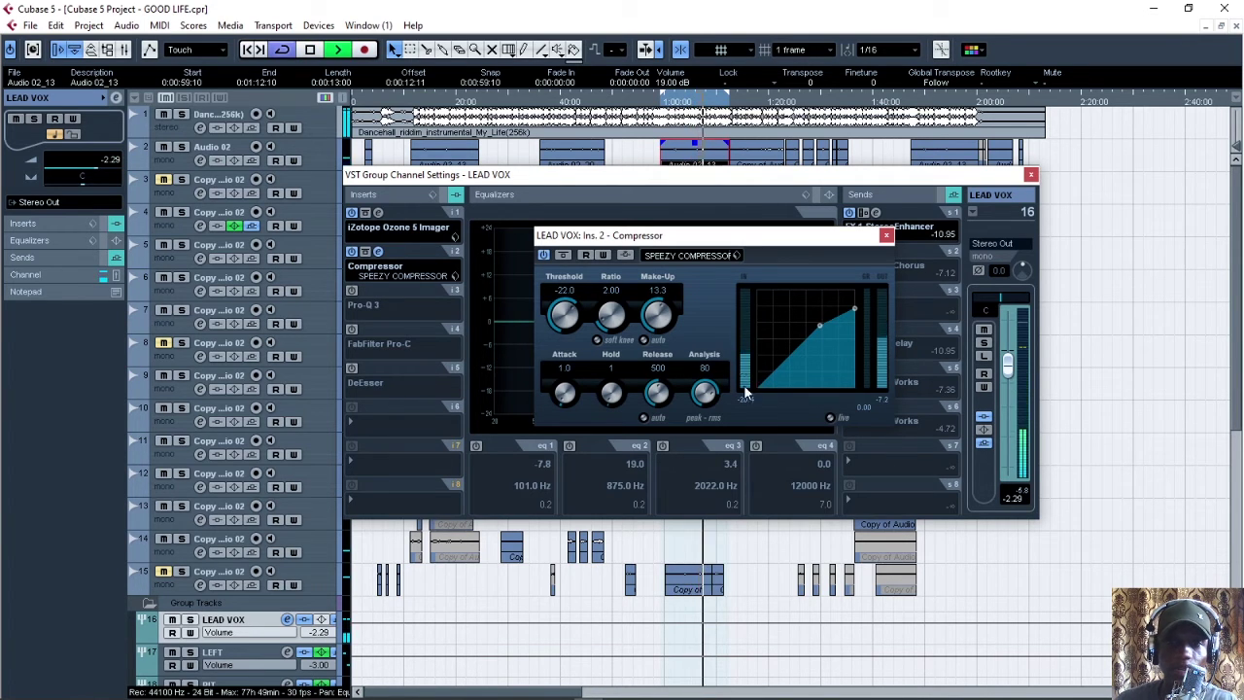
{"action": "key", "text": "space"}
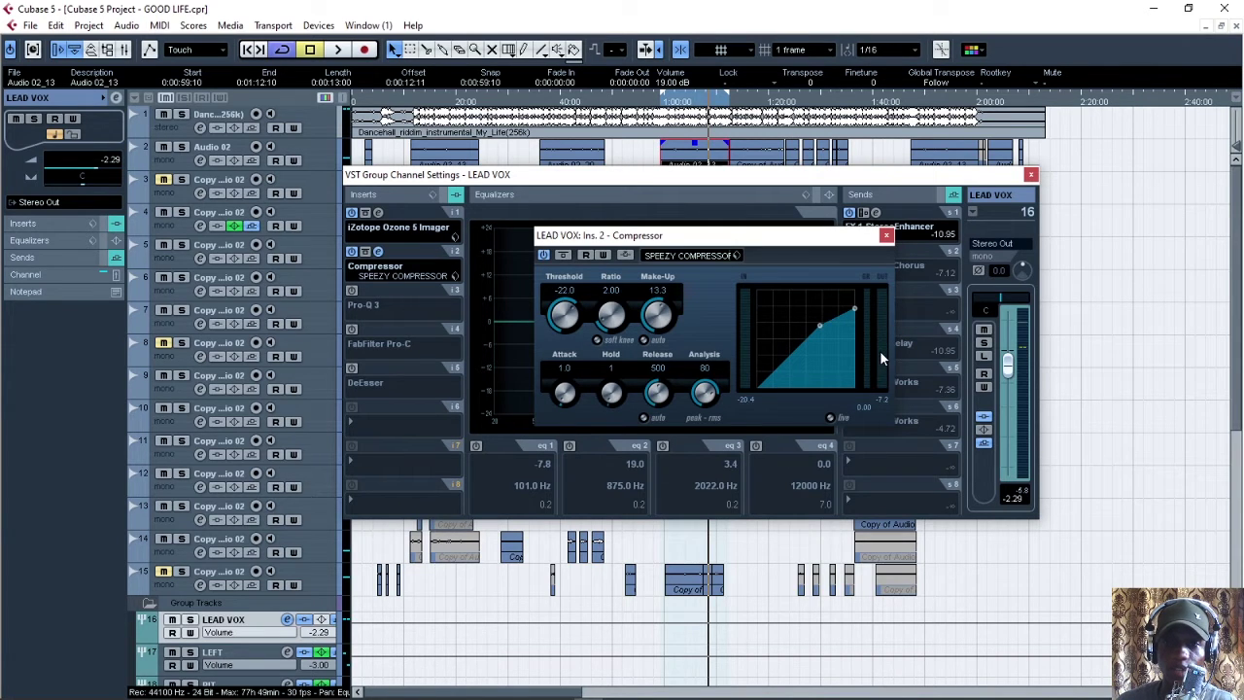
{"action": "key", "text": "space"}
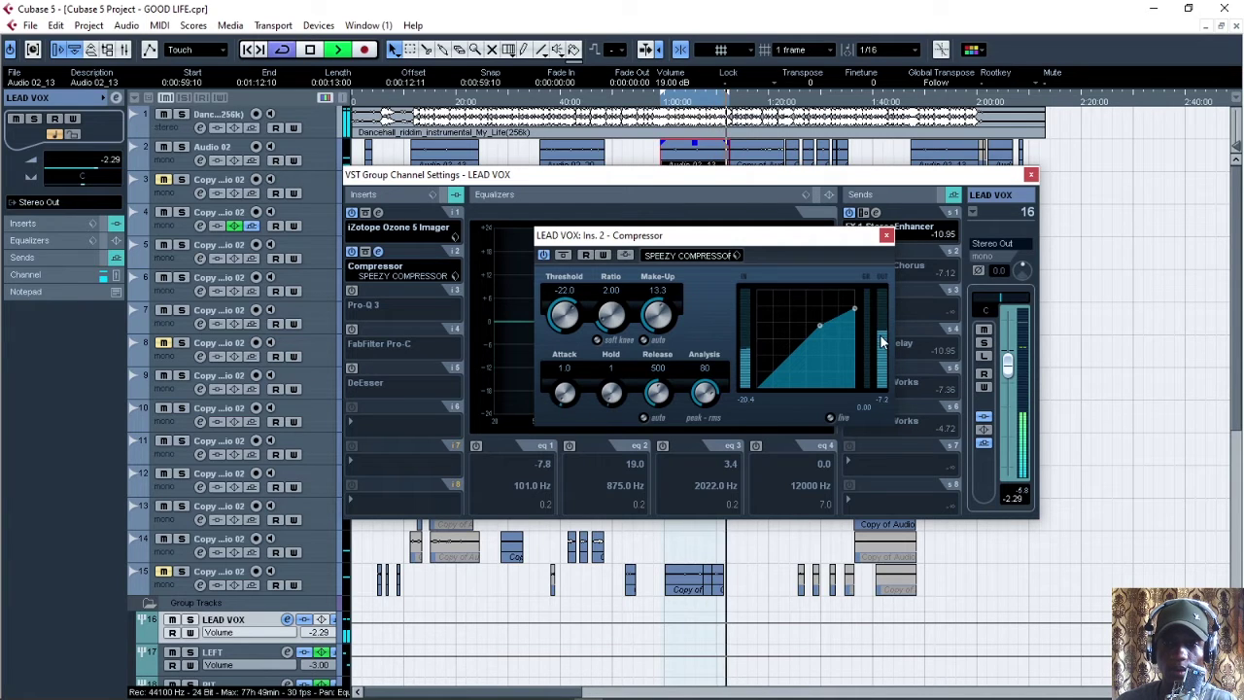
{"action": "key", "text": "space"}
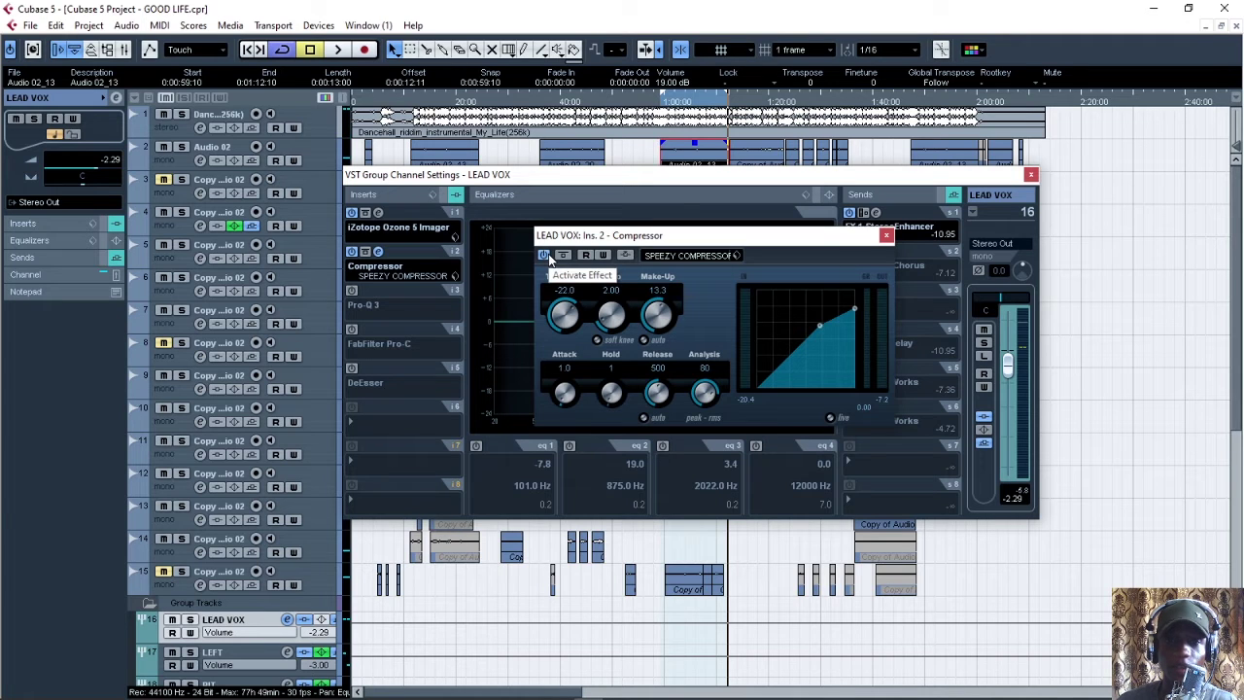
Step: Compare the lead vocal with the compressor on, off and on again during playback, and close the compressor's editor
{"action": "key", "text": "space"}
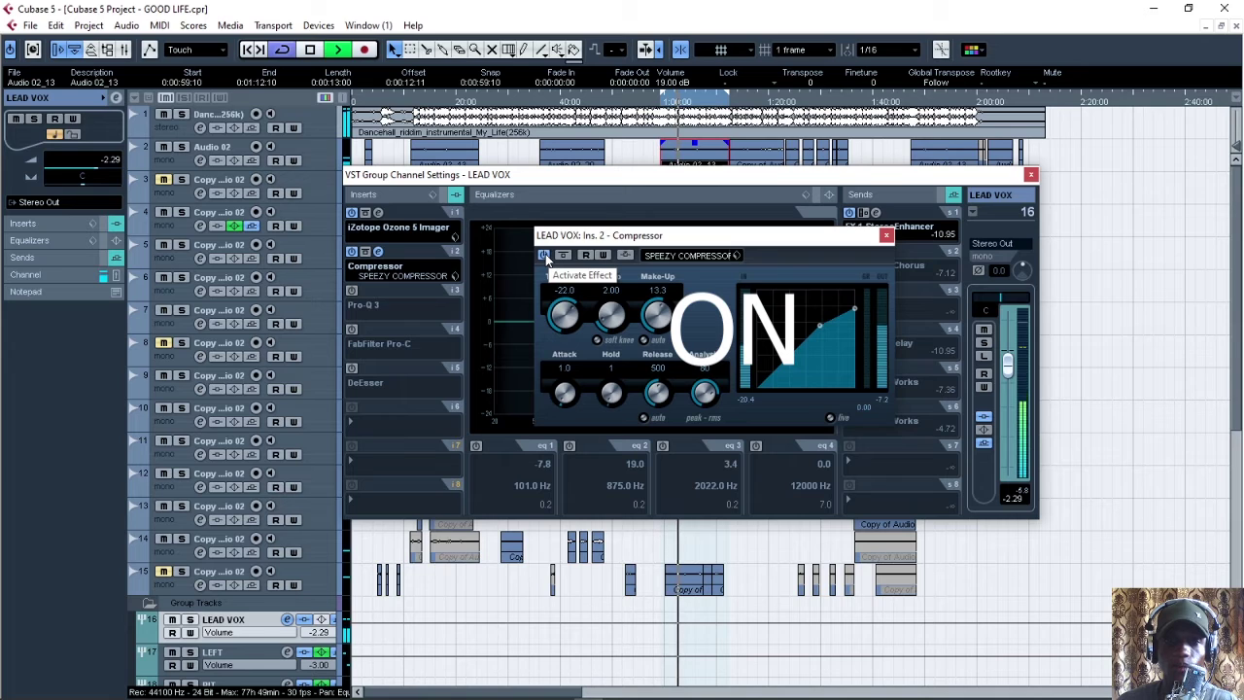
{"action": "left_click", "coordinate": [544, 254]}
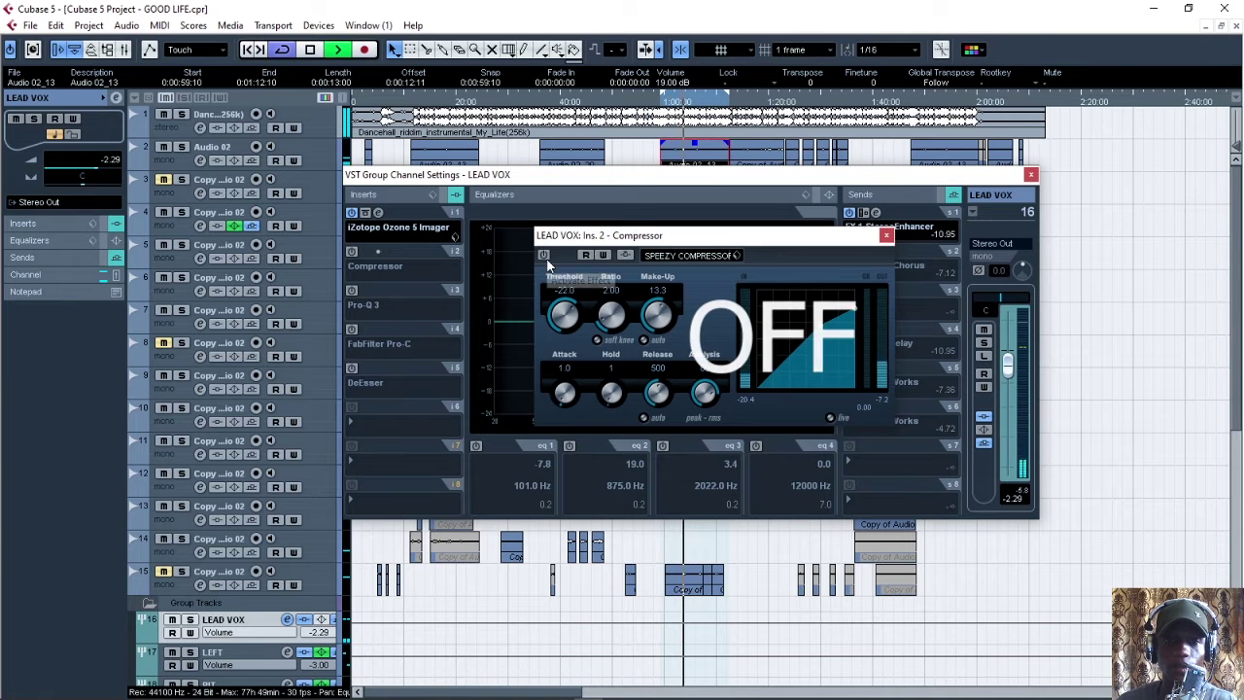
{"action": "key", "text": "space"}
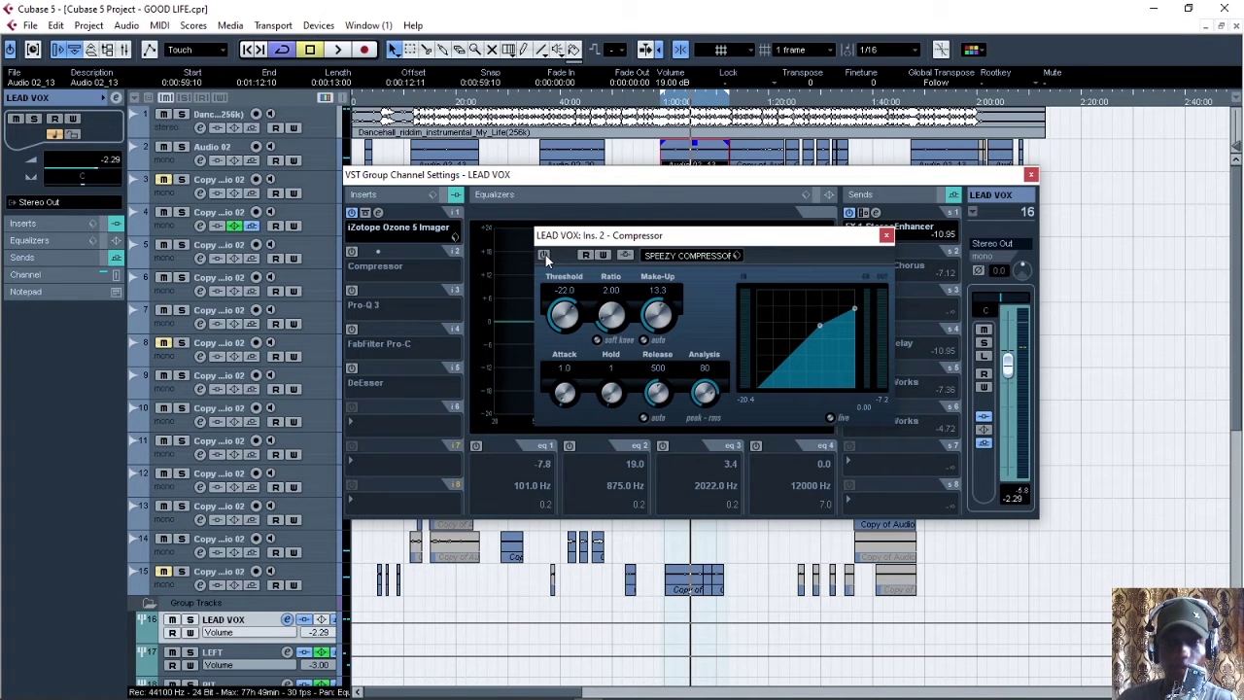
{"action": "left_click", "coordinate": [545, 255]}
{"action": "key", "text": "space"}
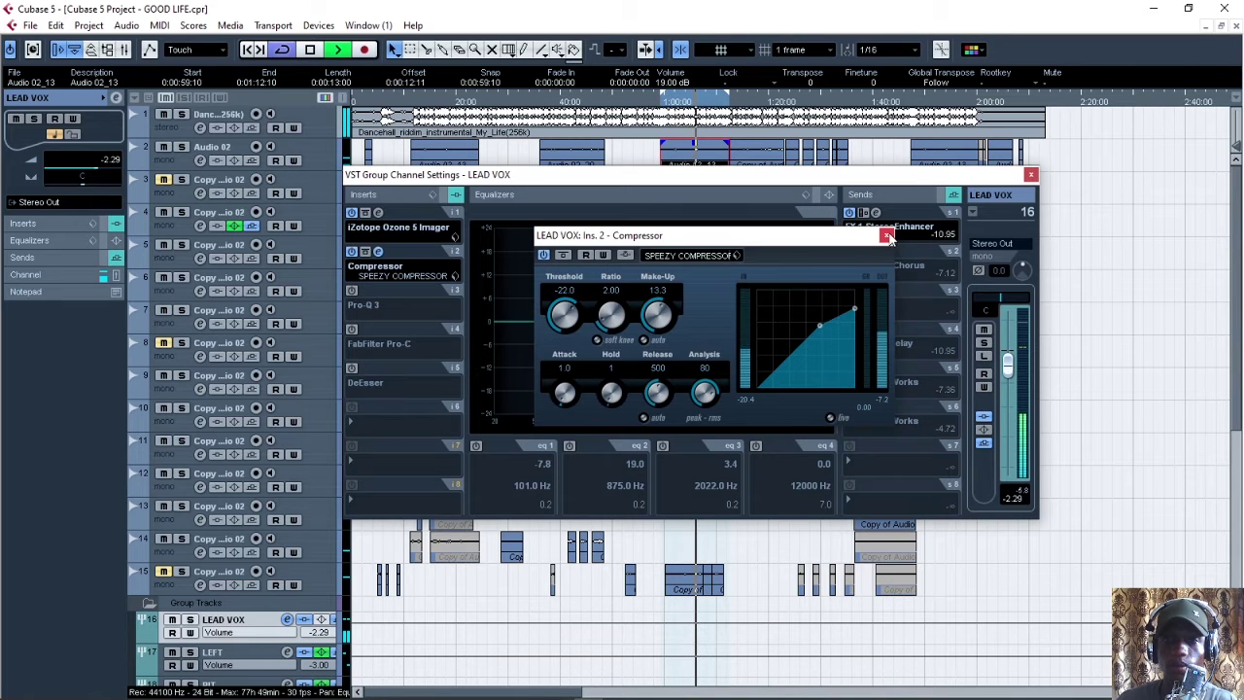
{"action": "left_click", "coordinate": [887, 236]}
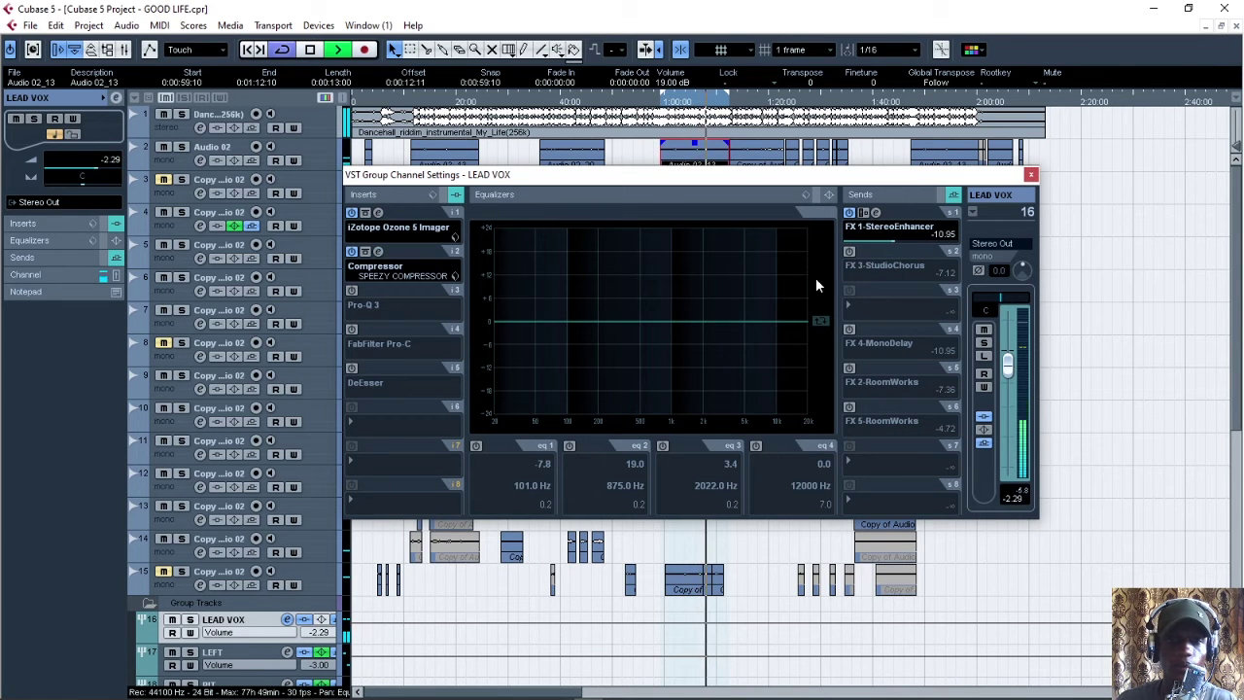
{"action": "key", "text": "space"}
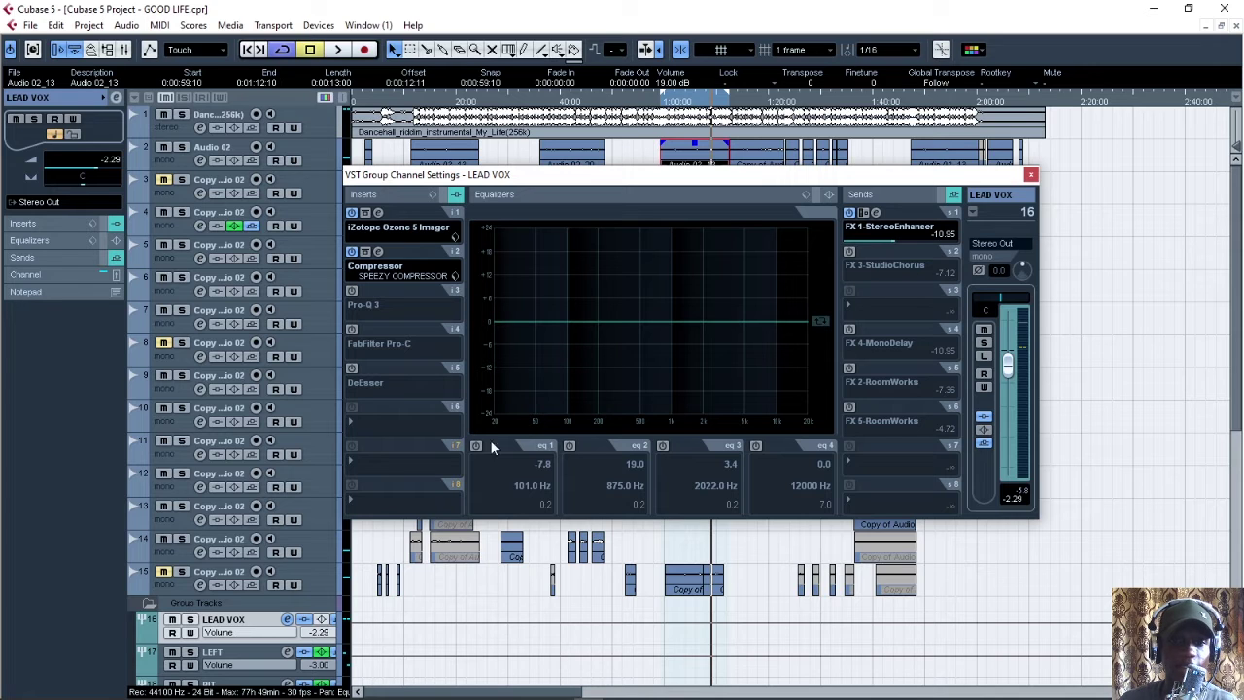
Step: Load the Lead Vox Male EQ preset on the LEAD VOX group and audition the loop, toggling the instrumental track's mute between passes
{"action": "left_click", "coordinate": [805, 195]}
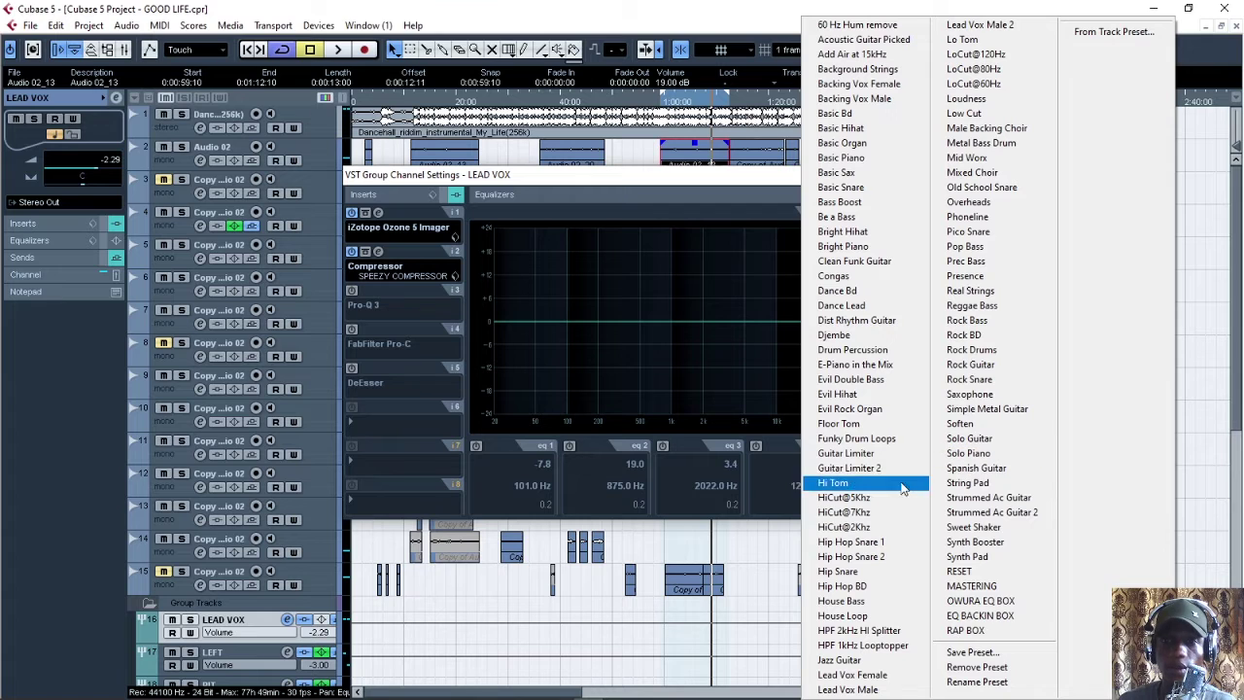
{"action": "left_click", "coordinate": [873, 690]}
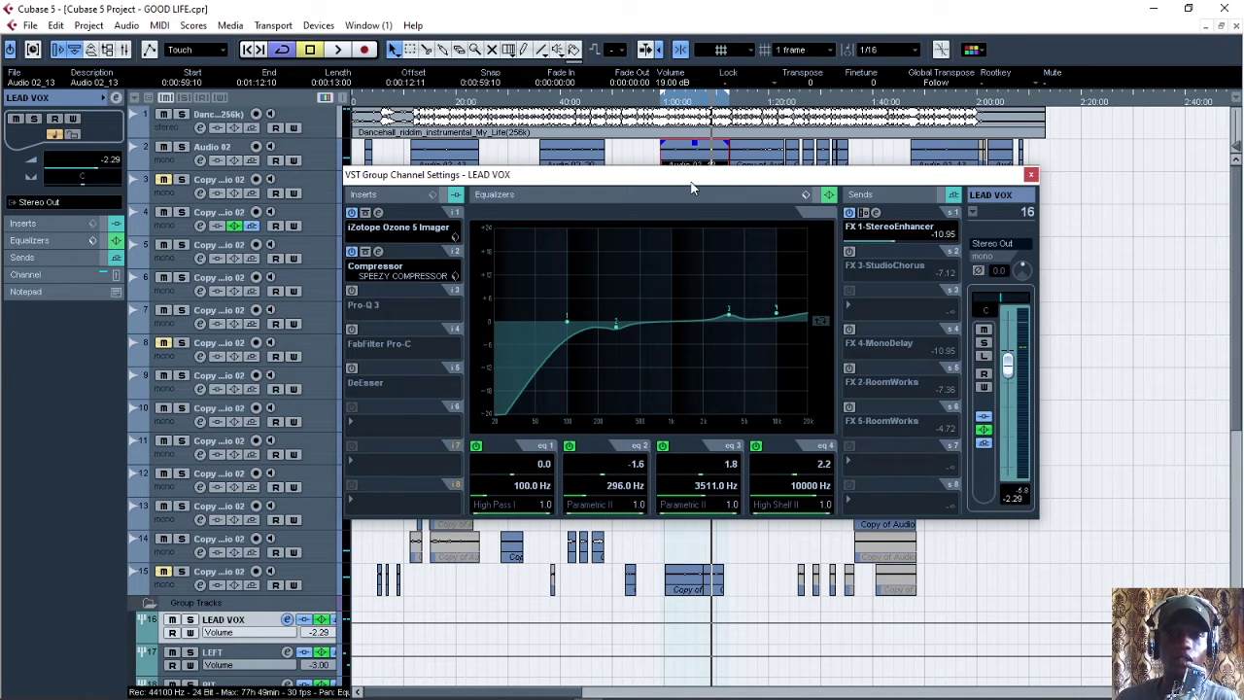
{"action": "key", "text": "space"}
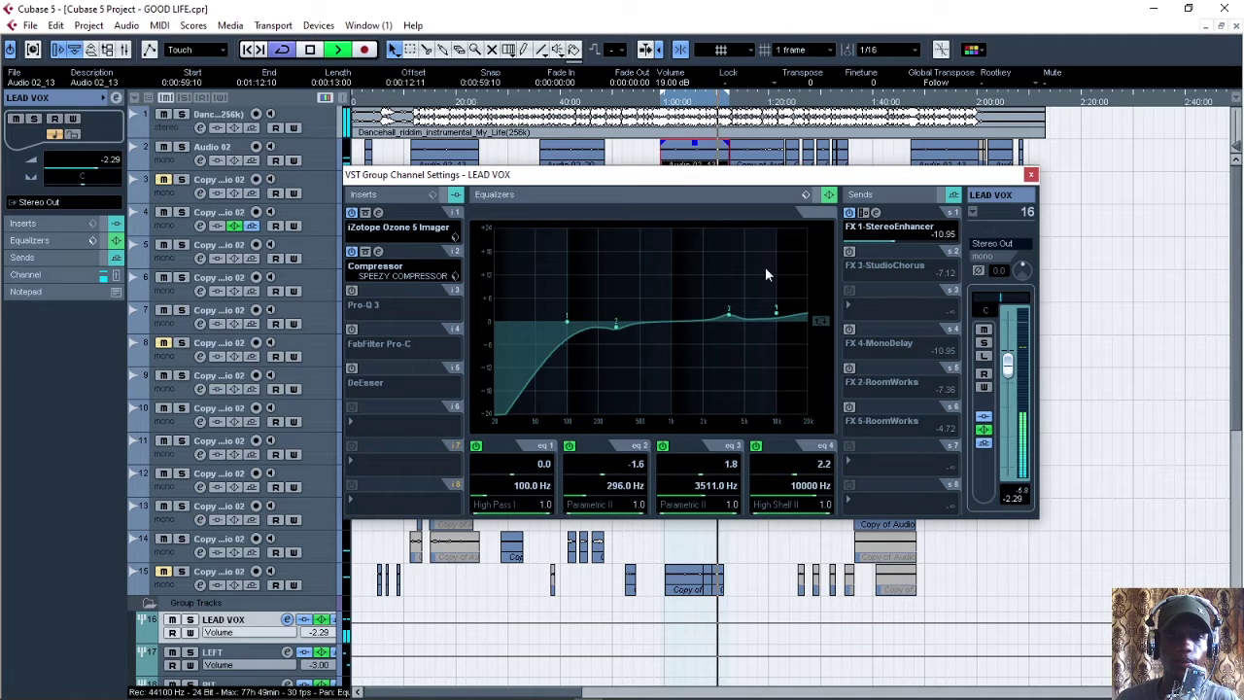
{"action": "key", "text": "space"}
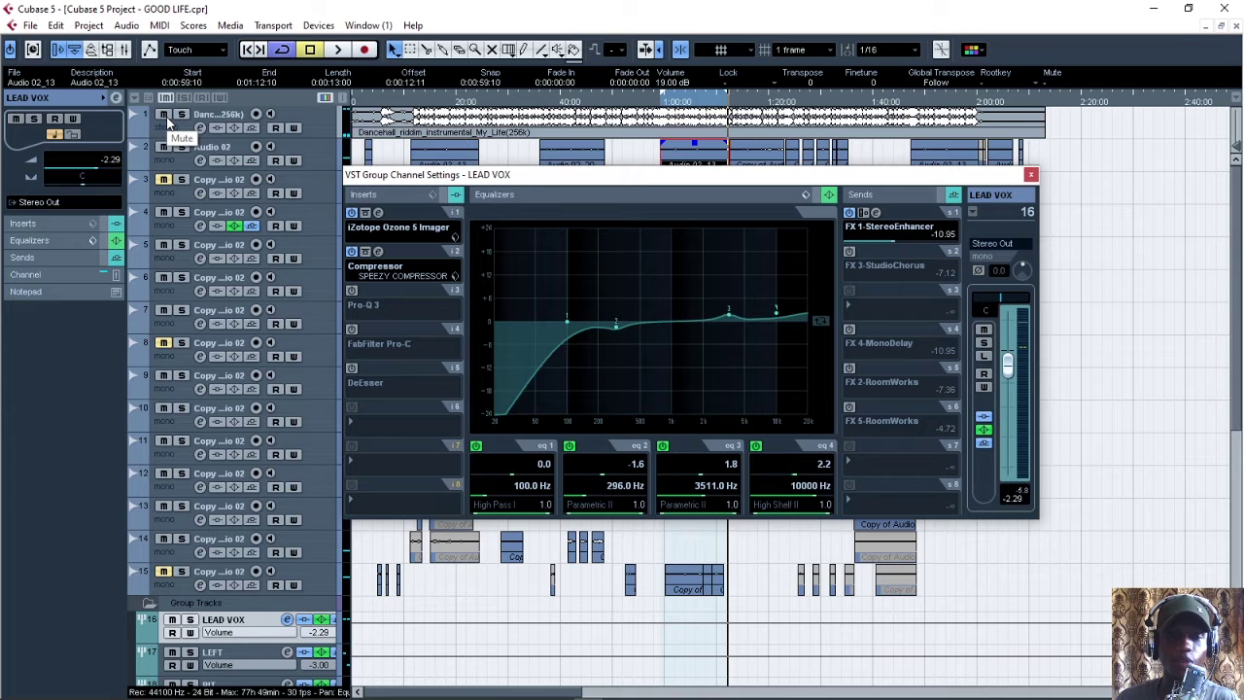
{"action": "left_click", "coordinate": [165, 116]}
{"action": "key", "text": "space"}
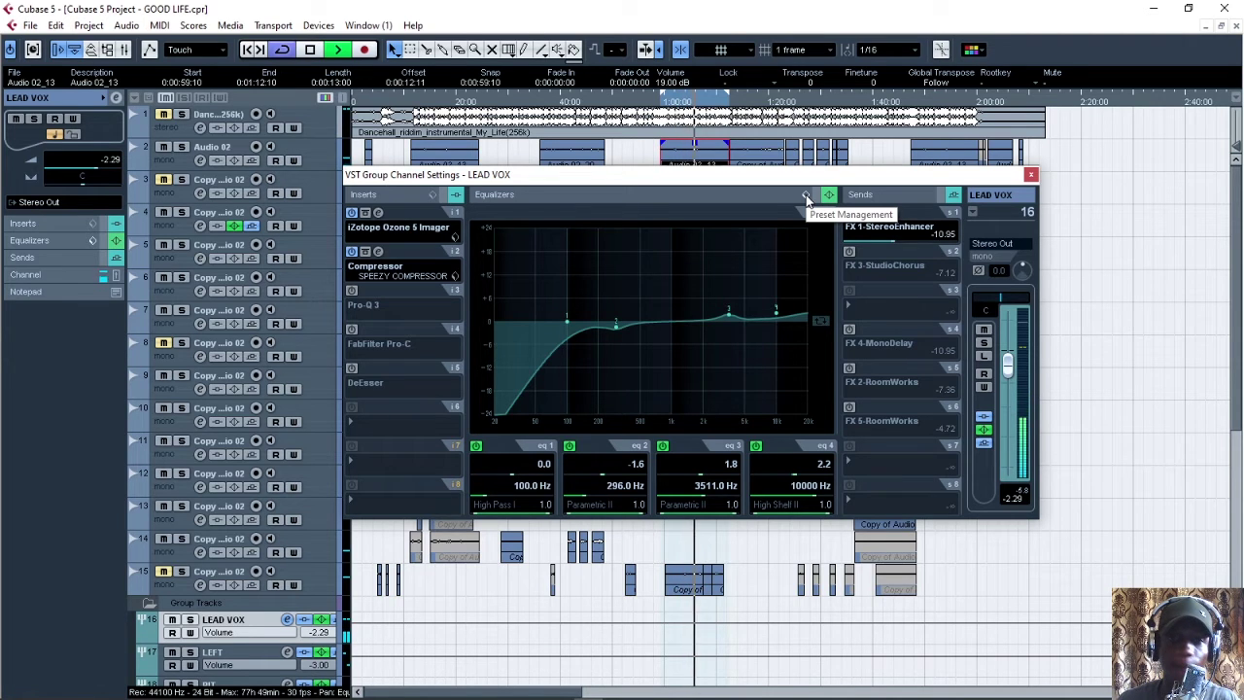
Step: Compare the lead vocal with the LEAD VOX channel EQ bypassed and active during short loop passes
{"action": "key", "text": "space"}
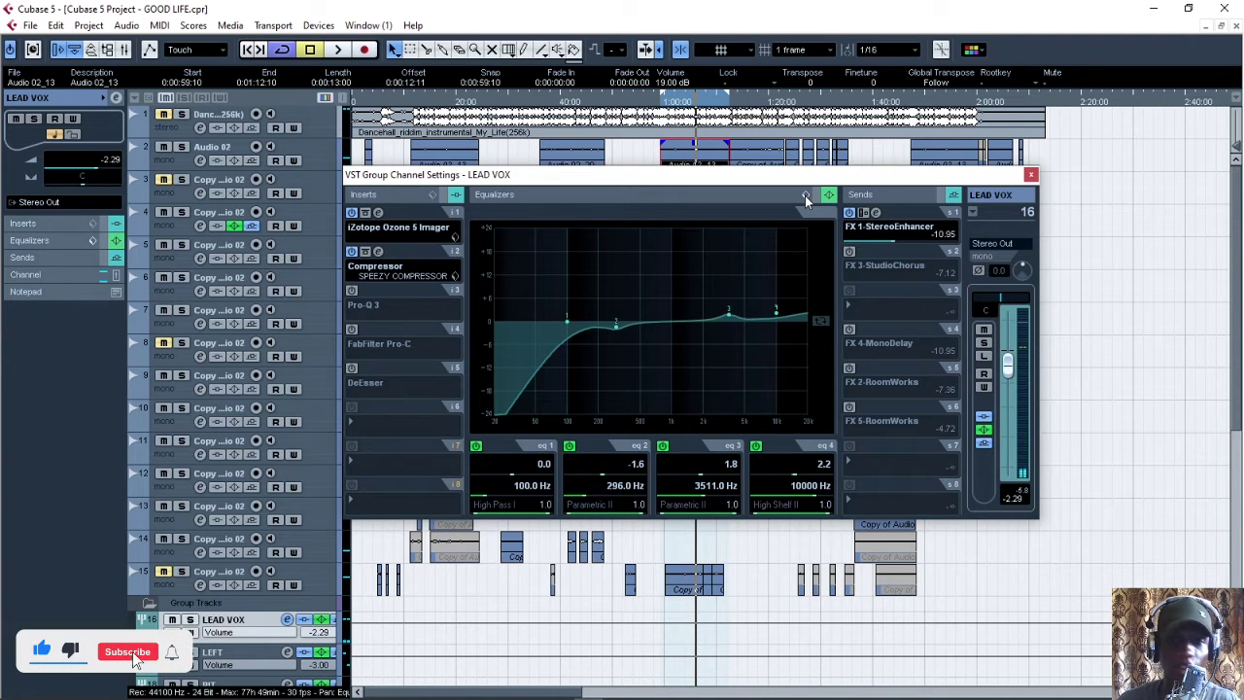
{"action": "left_click", "coordinate": [806, 195]}
{"action": "left_click", "coordinate": [763, 195]}
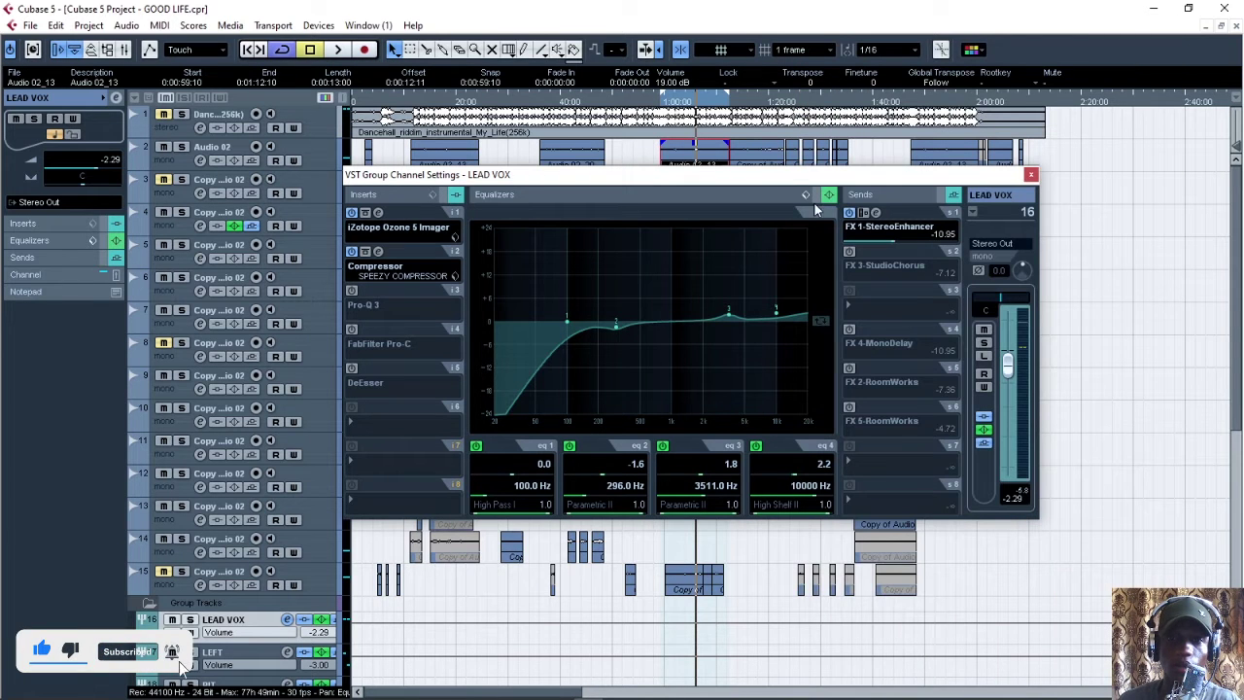
{"action": "key", "text": "space"}
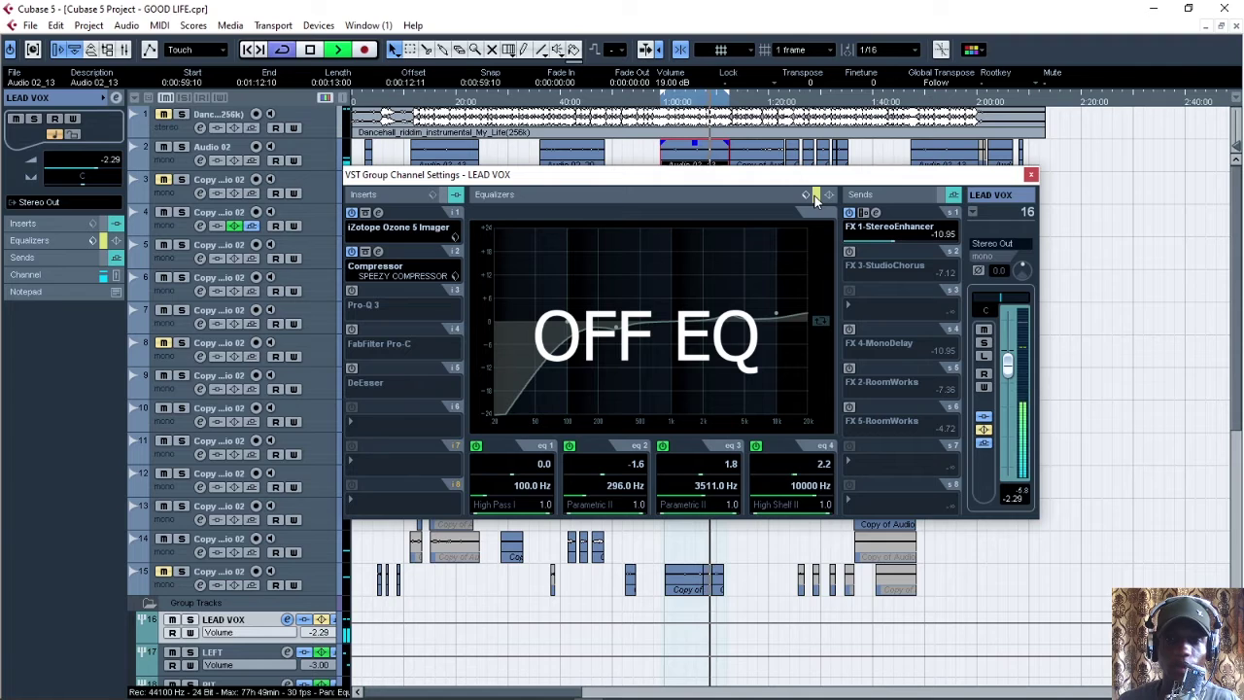
{"action": "key", "text": "space"}
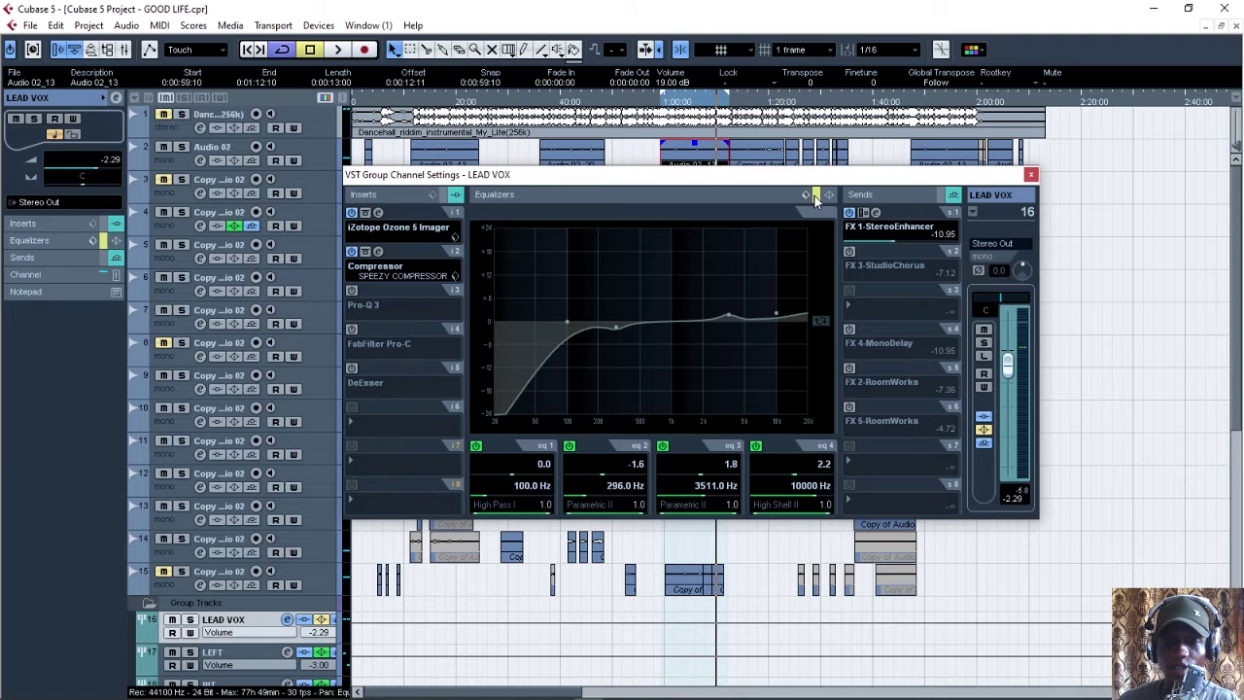
{"action": "left_click", "coordinate": [814, 195]}
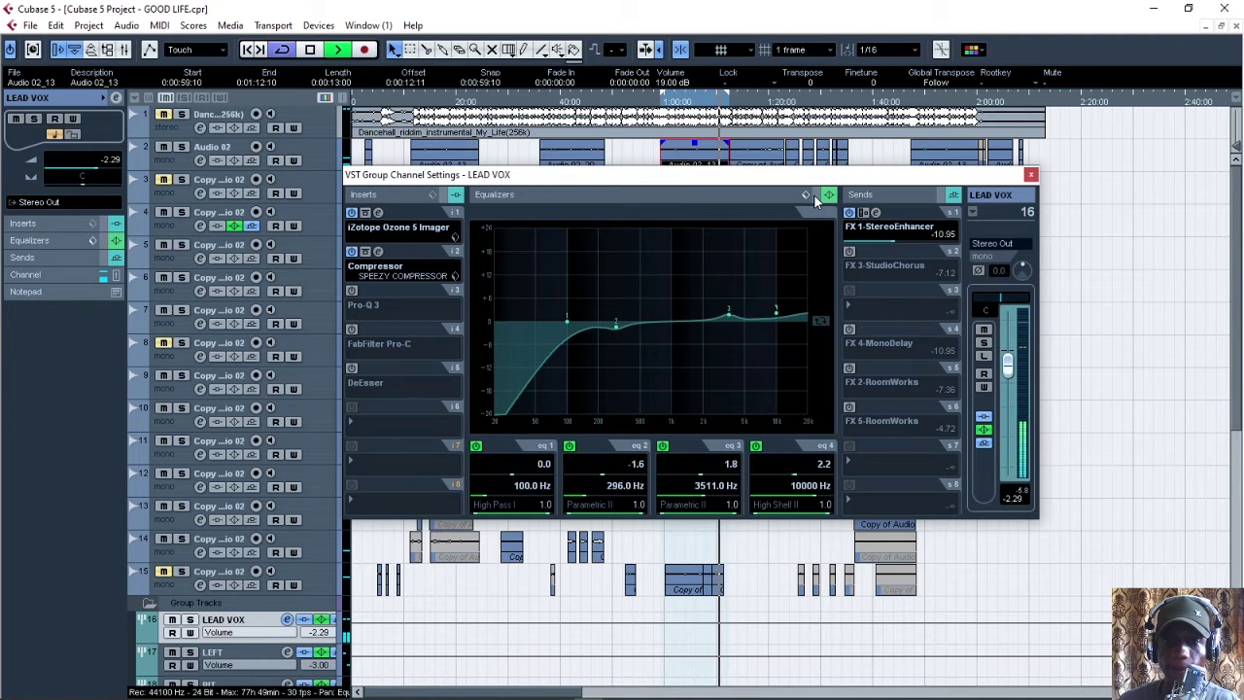
{"action": "left_click", "coordinate": [814, 196]}
{"action": "key", "text": "space"}
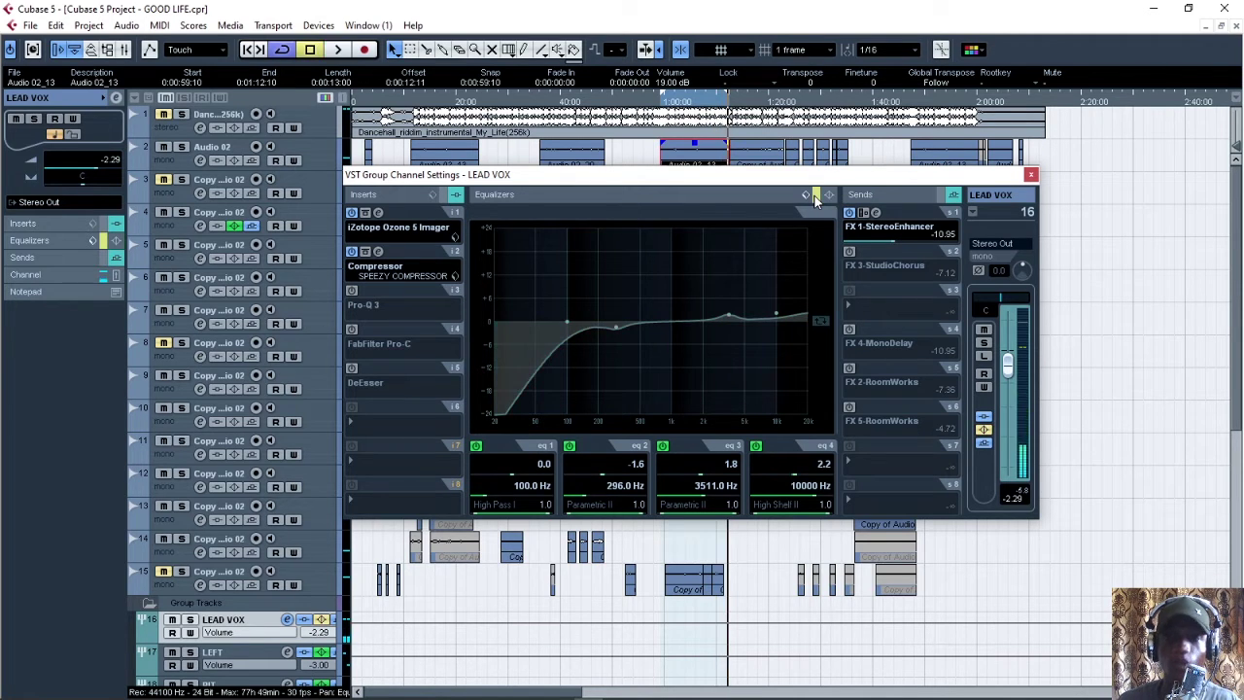
Step: Reactivate the LEAD VOX channel EQ and audition the equalized vocal in the loop
{"action": "left_click", "coordinate": [813, 196]}
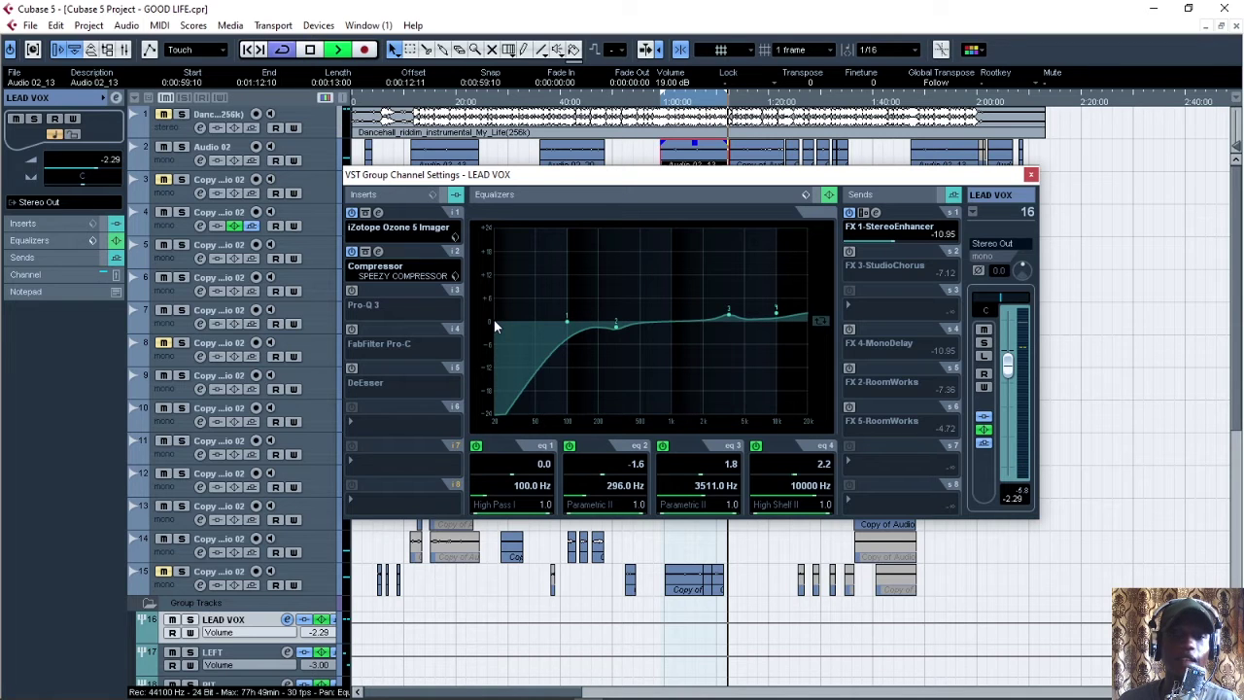
{"action": "key", "text": "space"}
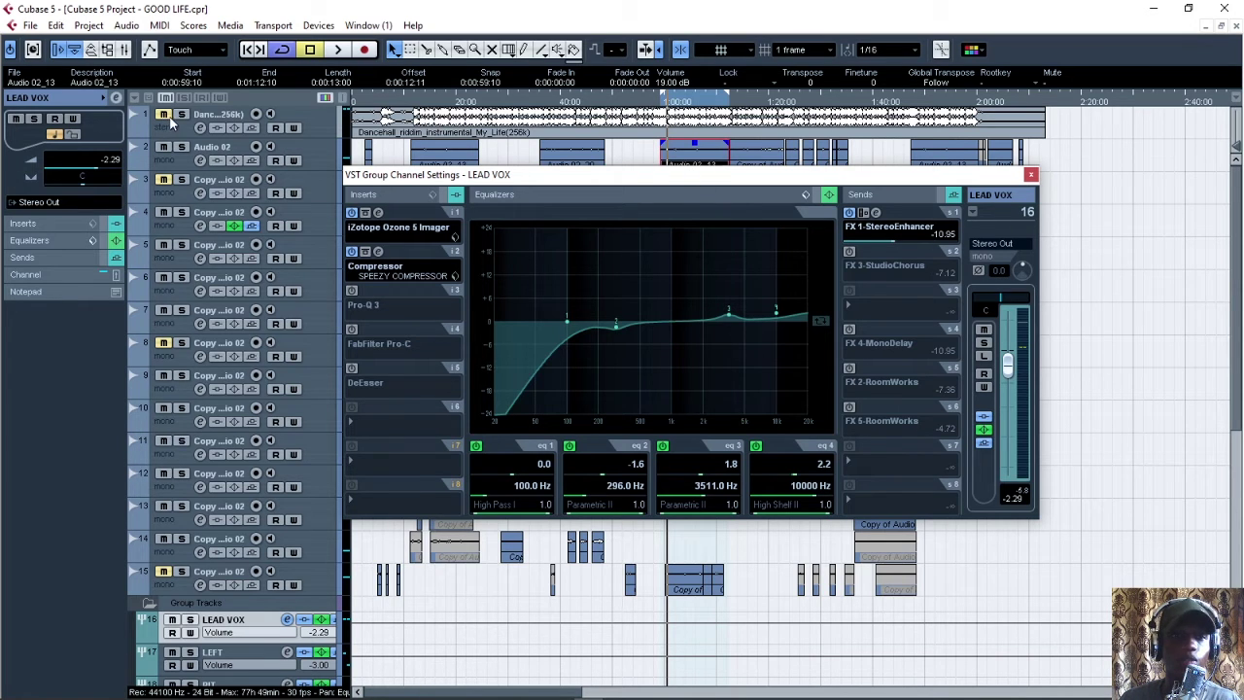
{"action": "key", "text": "space"}
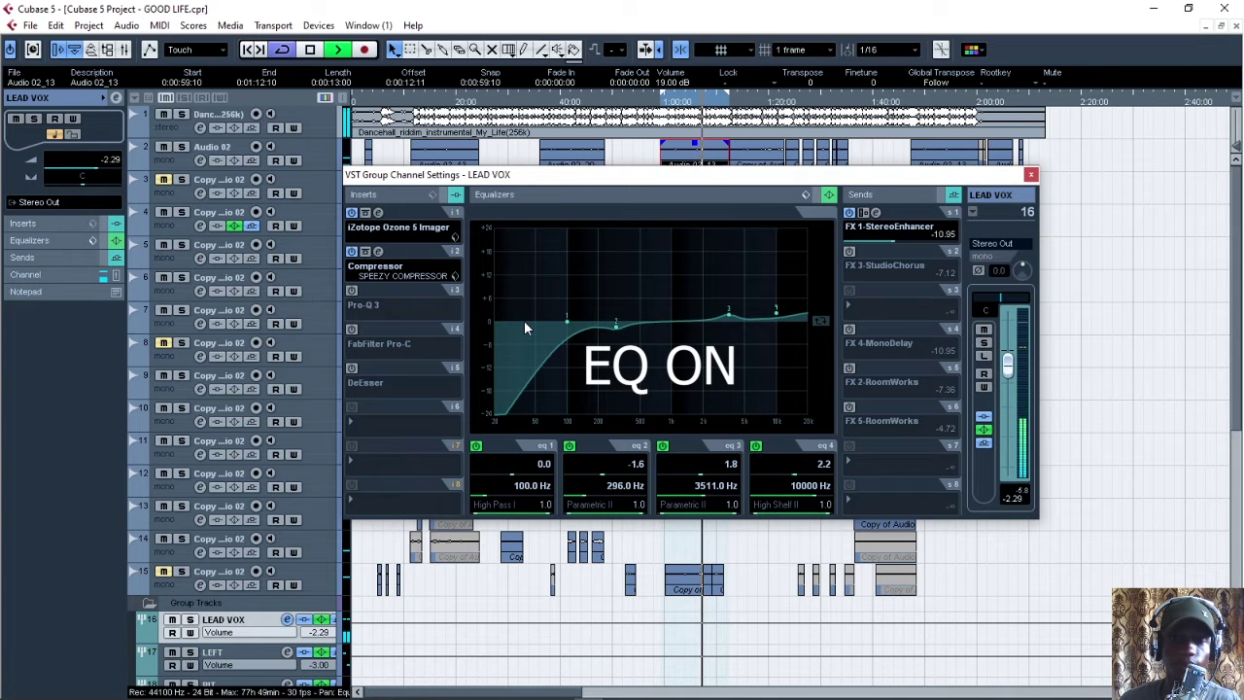
{"action": "key", "text": "space"}
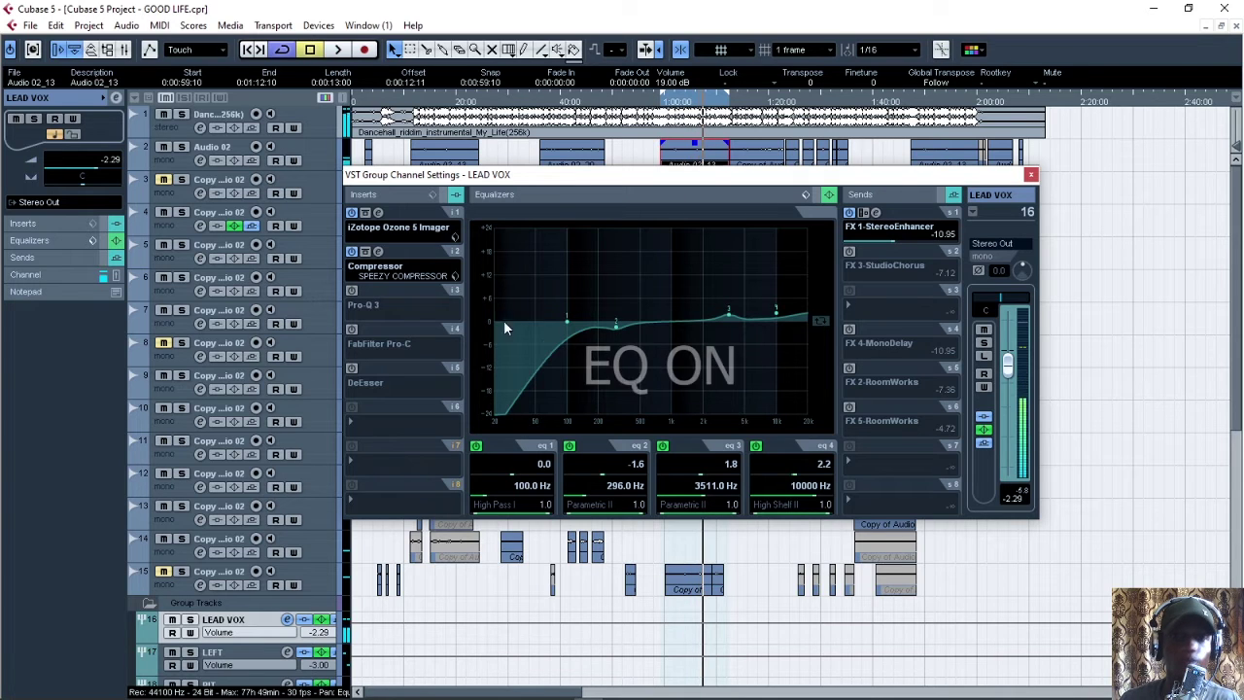
Step: Activate the Pro-Q 3 insert on the LEAD VOX group, open its editor, and select the low-cut band
{"action": "left_click", "coordinate": [352, 293]}
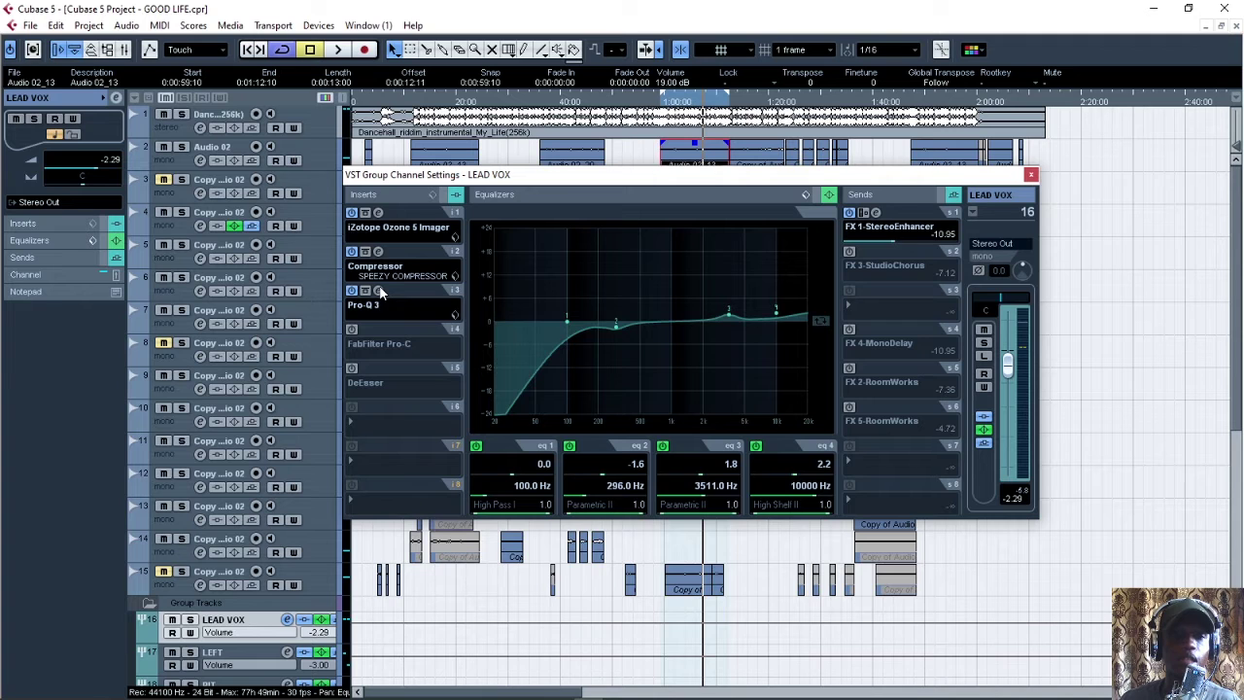
{"action": "left_click", "coordinate": [380, 292]}
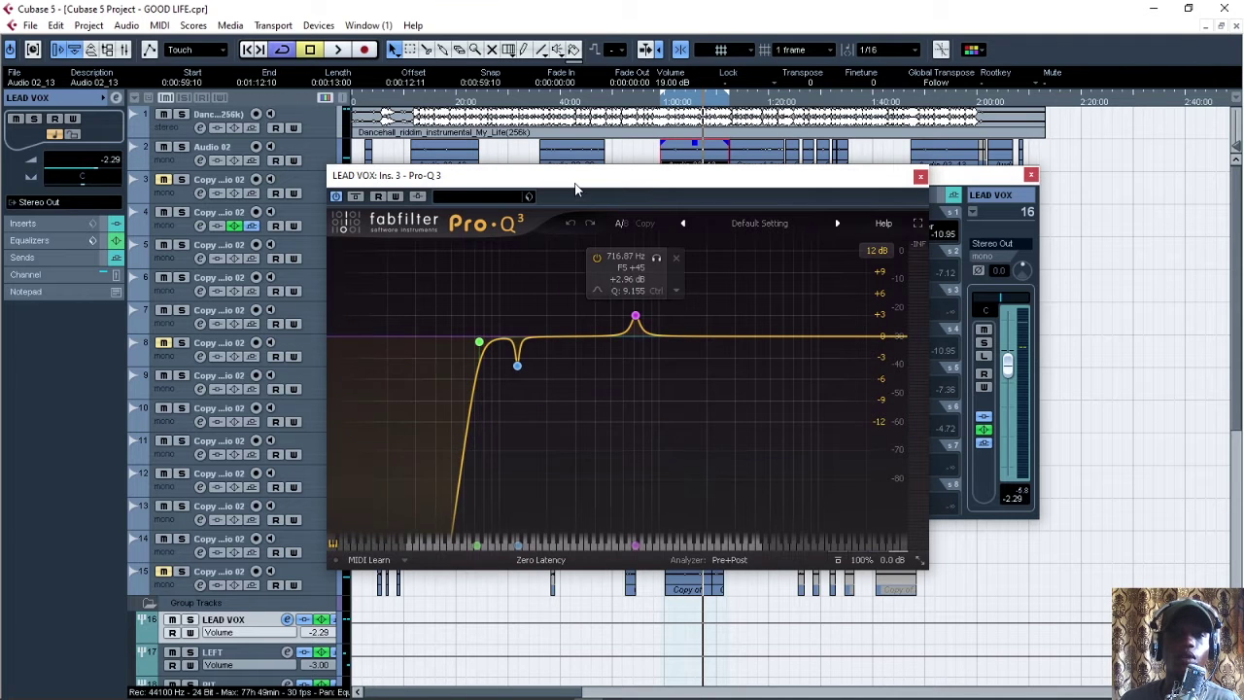
{"action": "left_click_drag", "start_coordinate": [575, 188], "coordinate": [652, 188]}
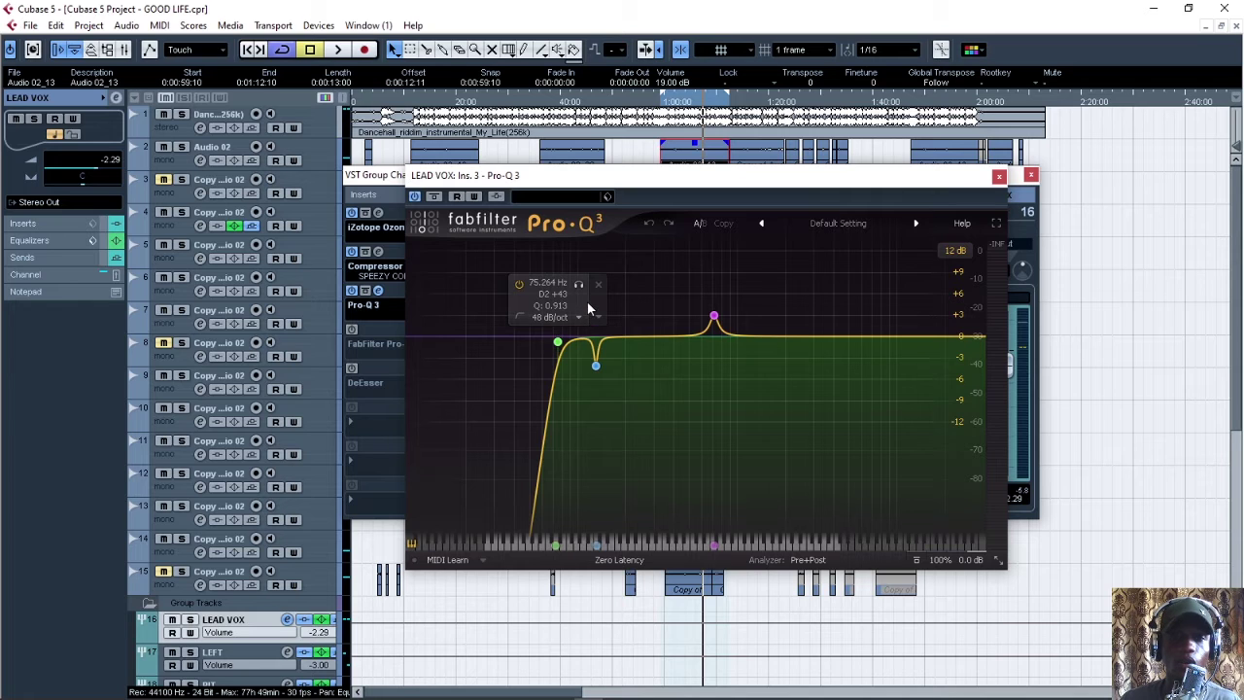
{"action": "left_click", "coordinate": [558, 344]}
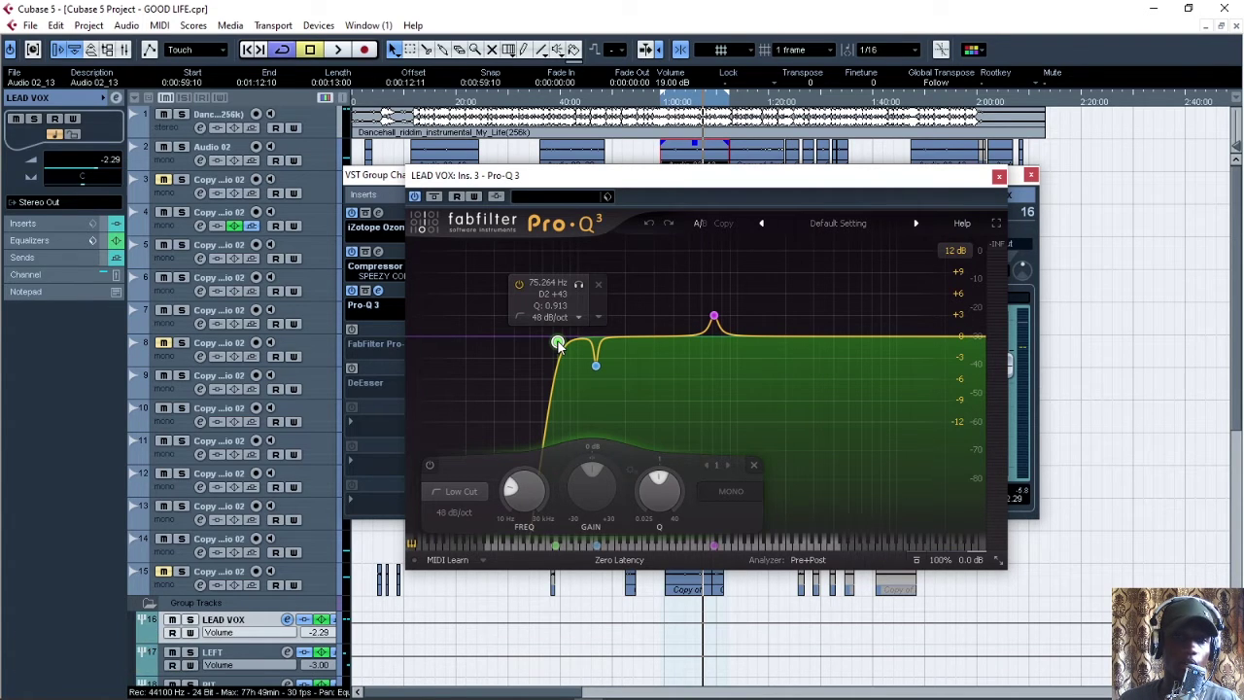
Step: Raise Pro-Q 3 band 2 to about +6.14 dB and sweep it to about 182.5 Hz while soloing it during playback
{"action": "mouse_move", "coordinate": [596, 366]}
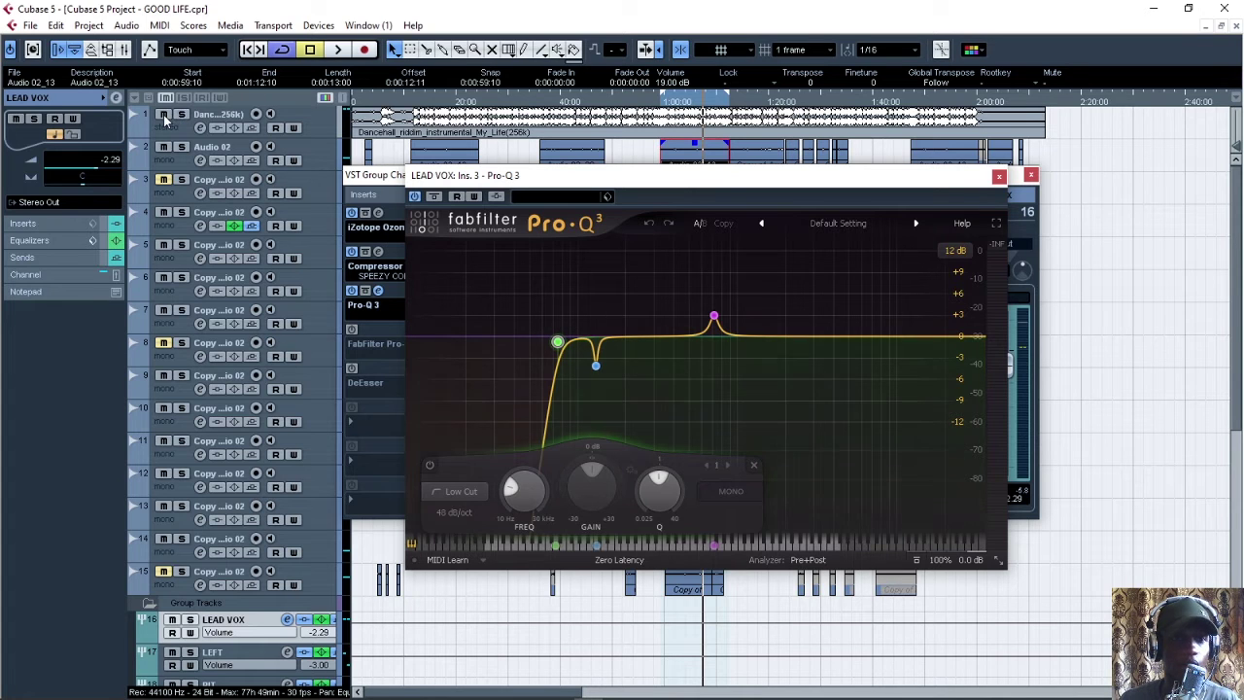
{"action": "left_click", "coordinate": [597, 368]}
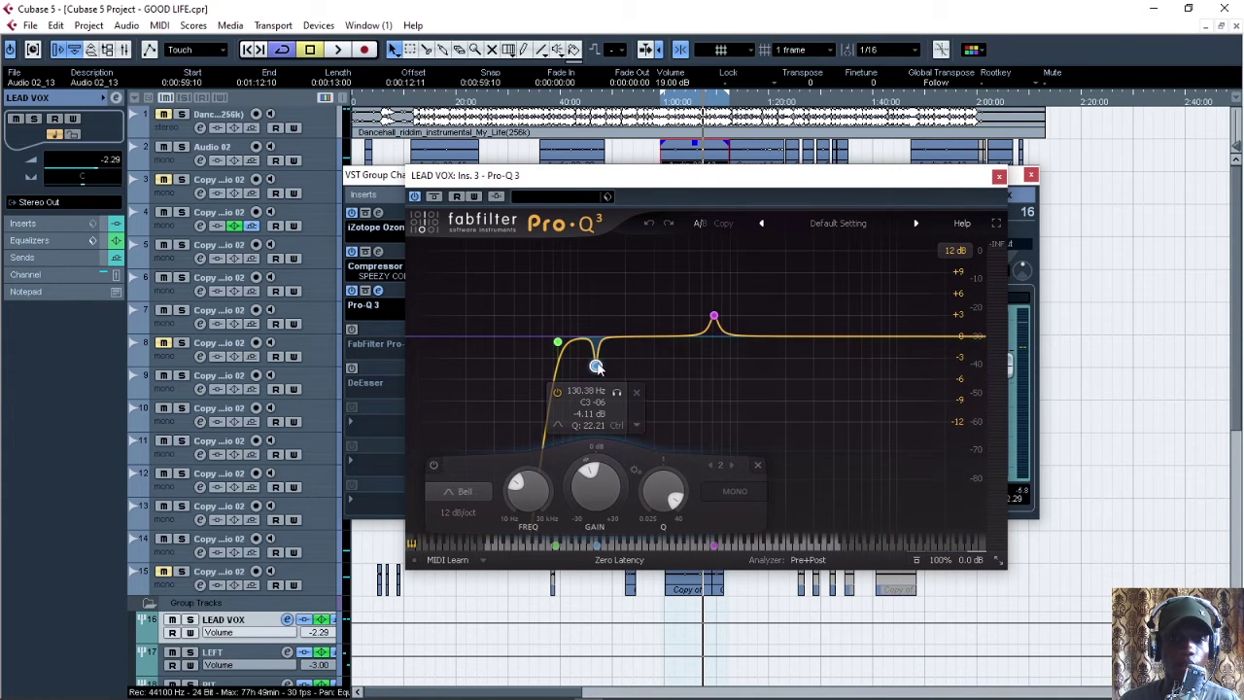
{"action": "right_click", "coordinate": [596, 360]}
{"action": "left_click", "coordinate": [597, 371]}
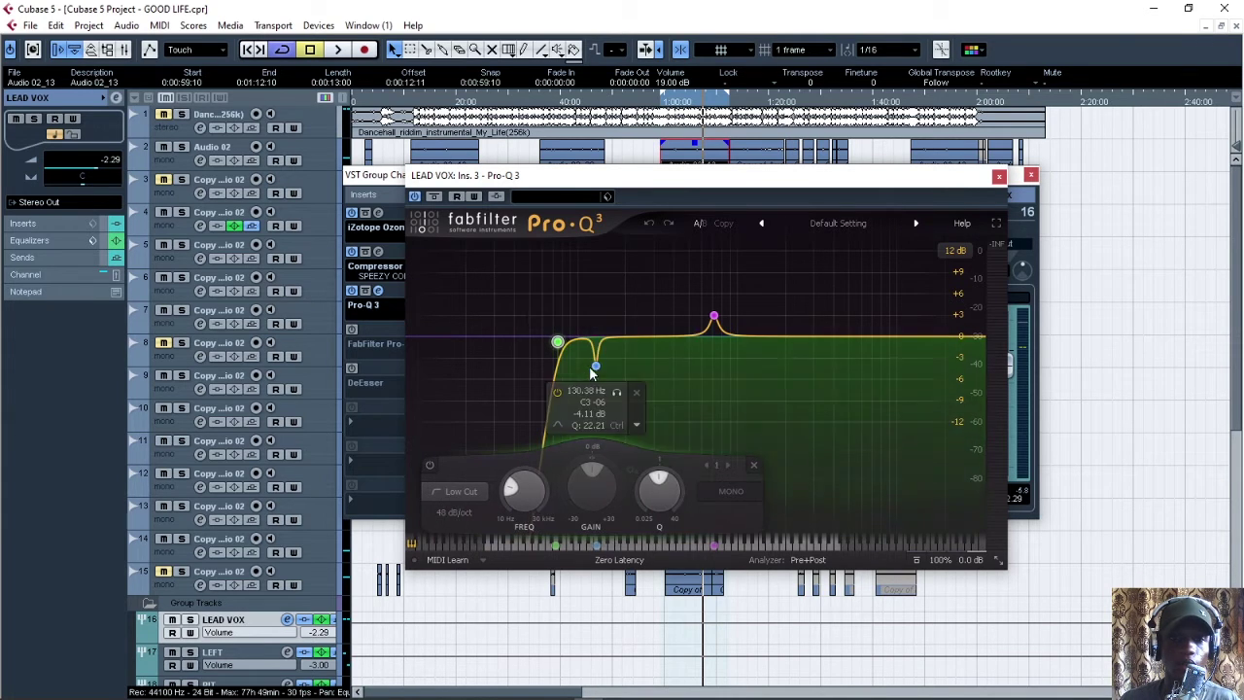
{"action": "left_click_drag", "start_coordinate": [597, 367], "coordinate": [597, 293]}
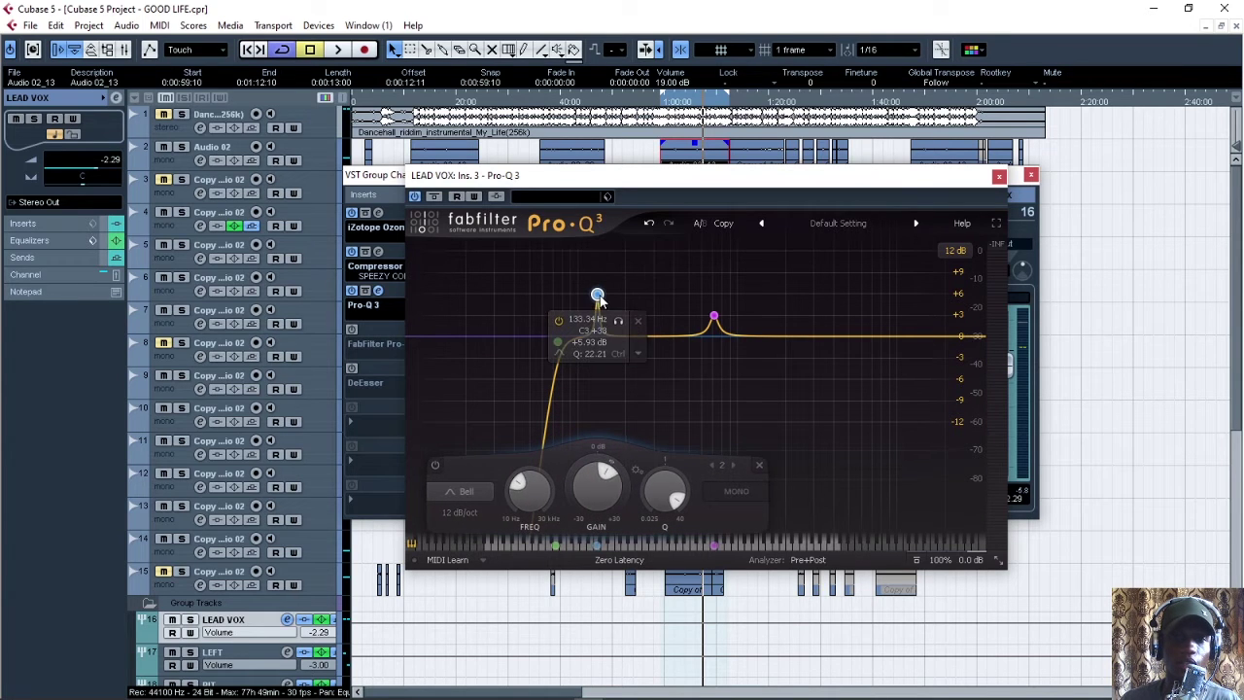
{"action": "left_click", "coordinate": [618, 319]}
{"action": "key", "text": "space"}
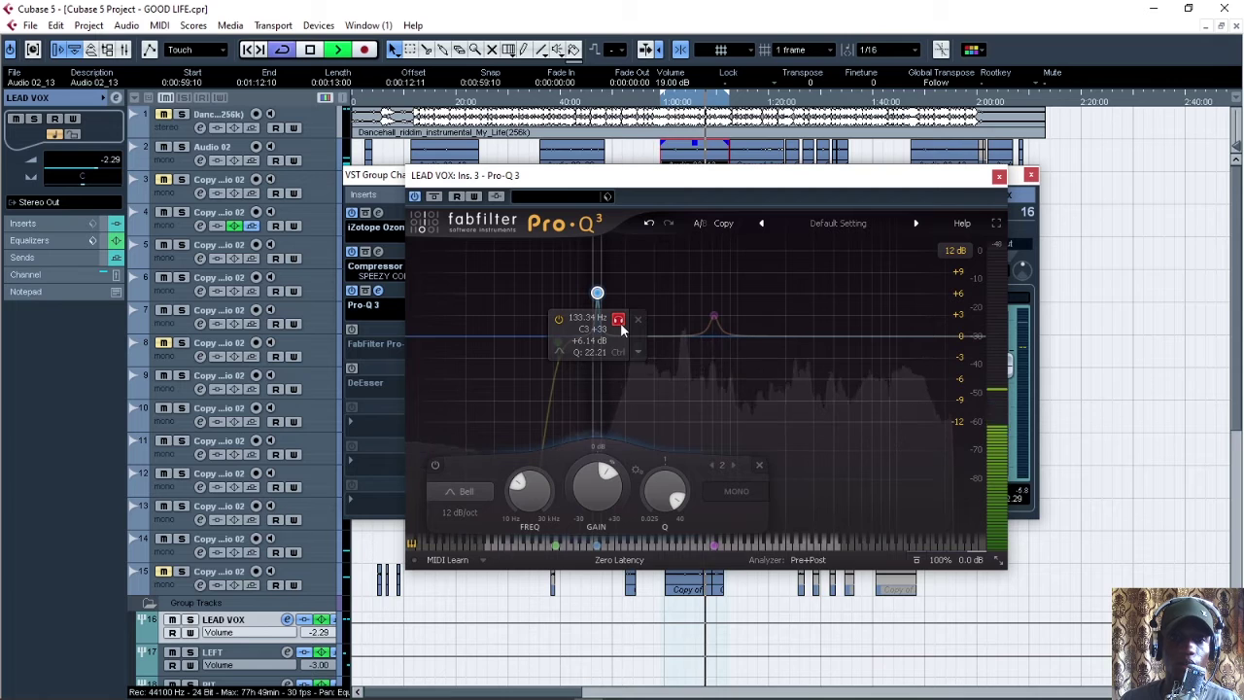
{"action": "mouse_move", "coordinate": [622, 324]}
{"action": "left_mouse_down"}
{"action": "mouse_move", "coordinate": [656, 323]}
{"action": "mouse_move", "coordinate": [642, 325]}
{"action": "left_mouse_up"}
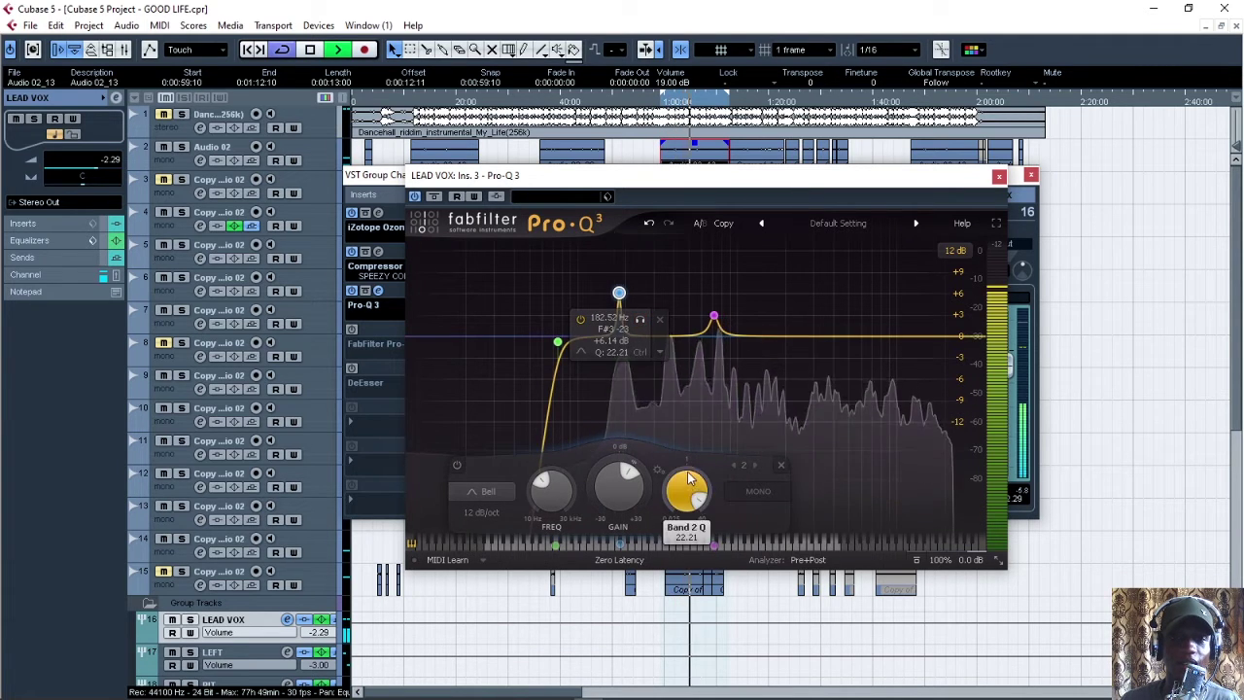
Step: Boost band 2 to about +8.38 dB, widen its Q to about 5.27, and audition the band soloed and unsoloed
{"action": "left_click_drag", "start_coordinate": [638, 482], "coordinate": [638, 472]}
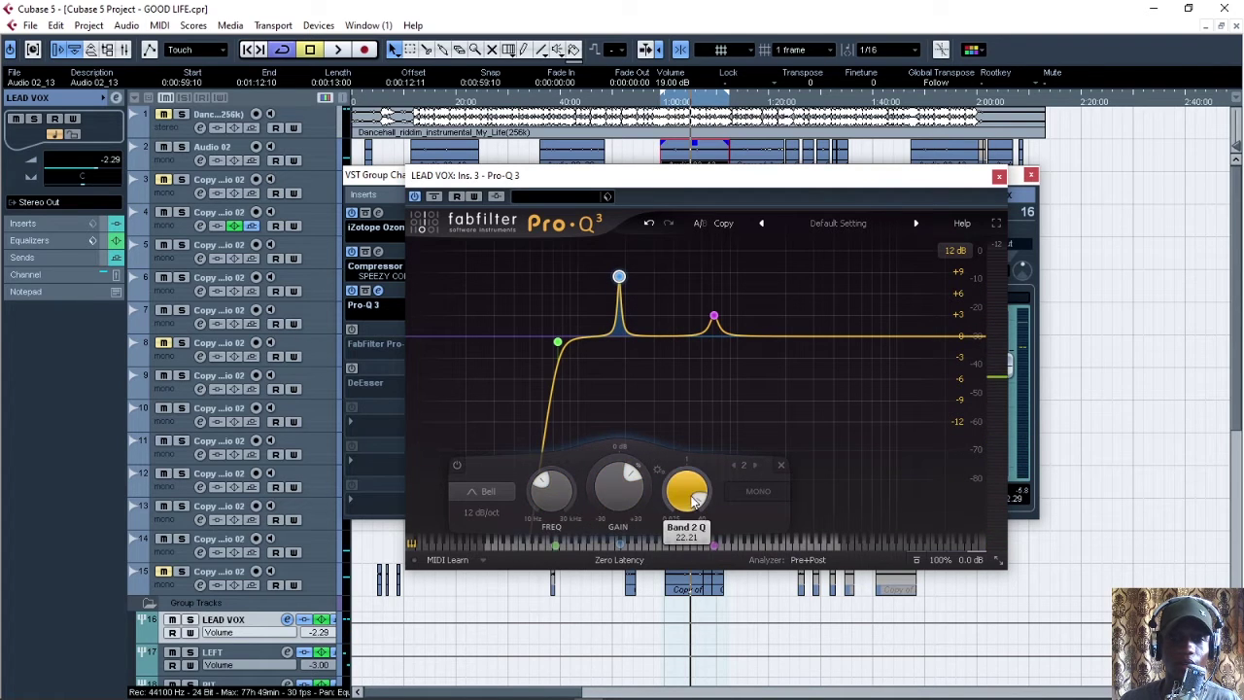
{"action": "left_click_drag", "start_coordinate": [698, 498], "coordinate": [723, 500]}
{"action": "mouse_move", "coordinate": [620, 280]}
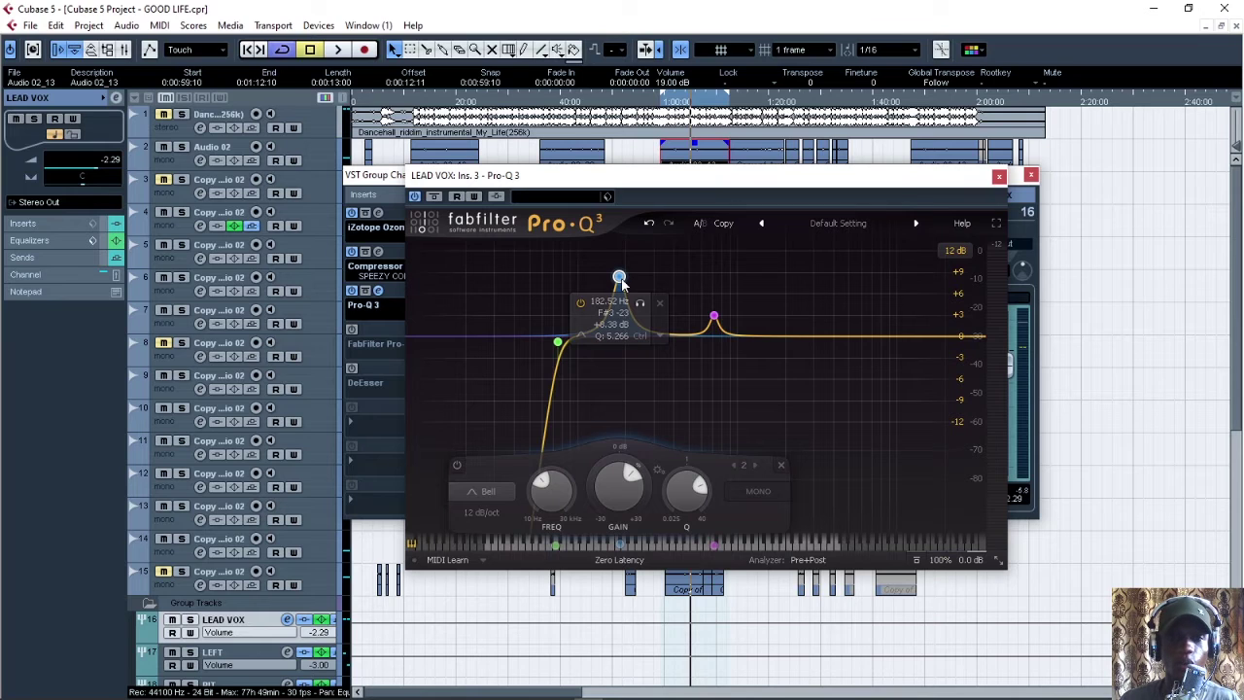
{"action": "left_click", "coordinate": [638, 305]}
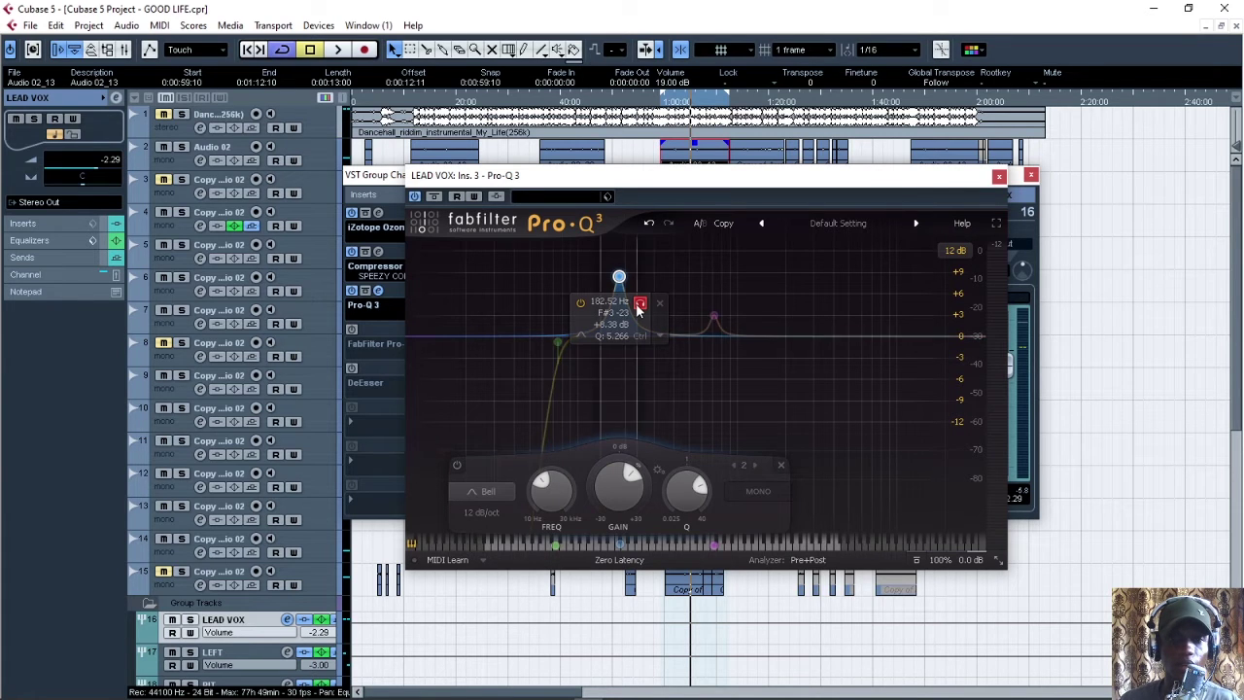
{"action": "key", "text": "space"}
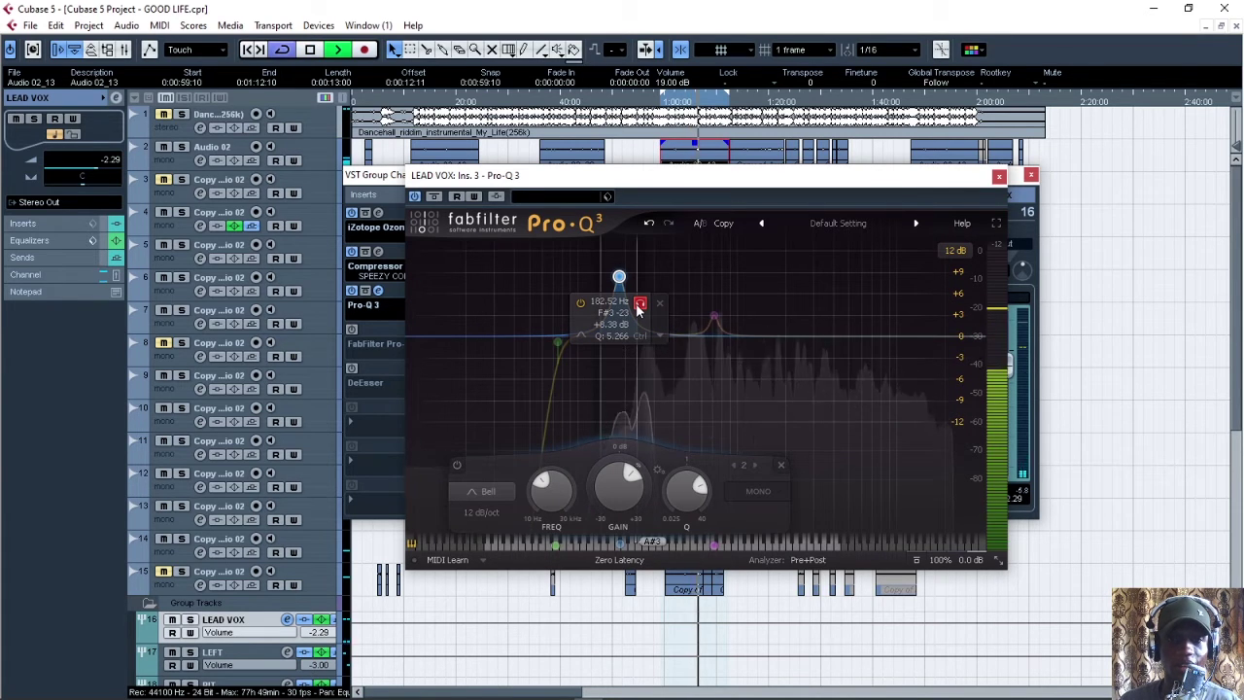
{"action": "left_click", "coordinate": [639, 305]}
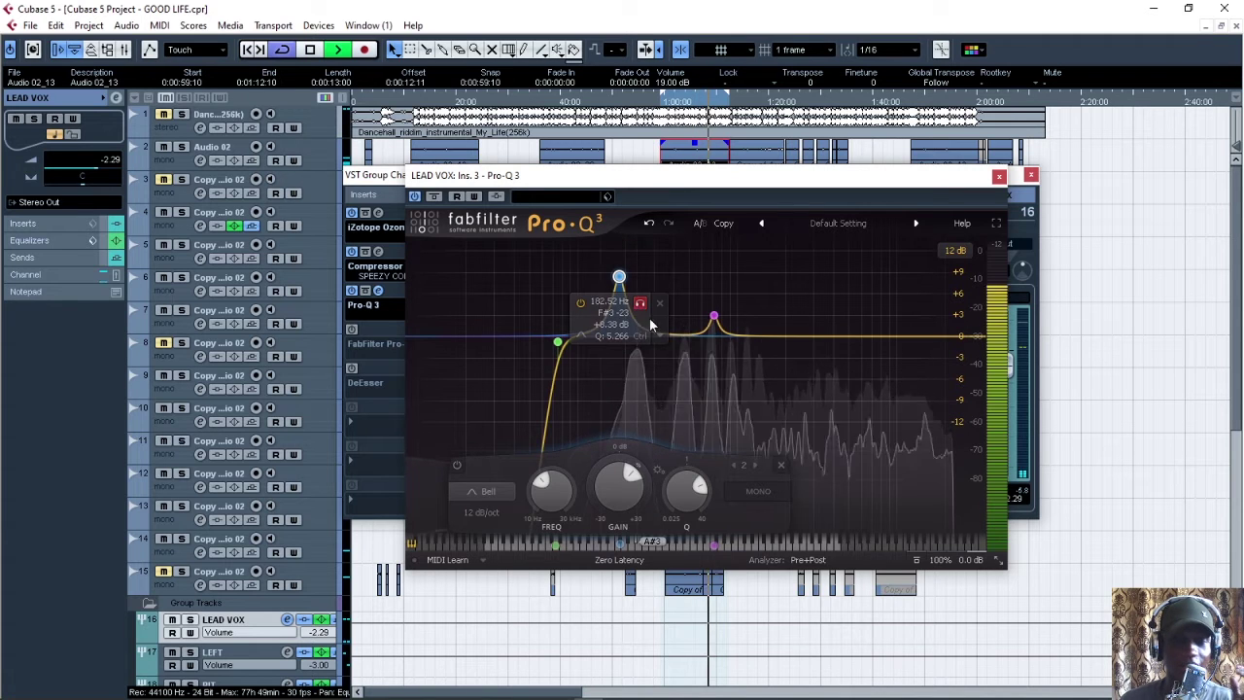
{"action": "key", "text": "space"}
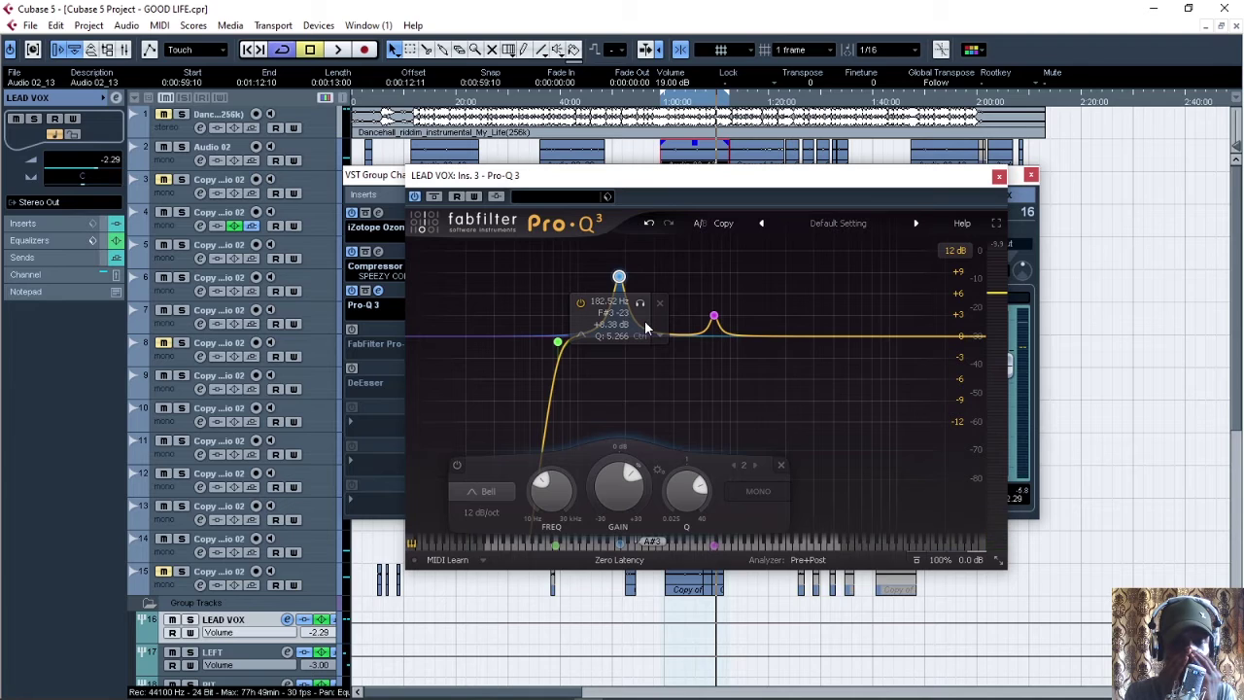
Step: Narrow band 2's Q slightly and lower its gain to a cut of about 3 dB
{"action": "scroll", "coordinate": [694, 486], "scroll_direction": "down", "scroll_amount": 5}
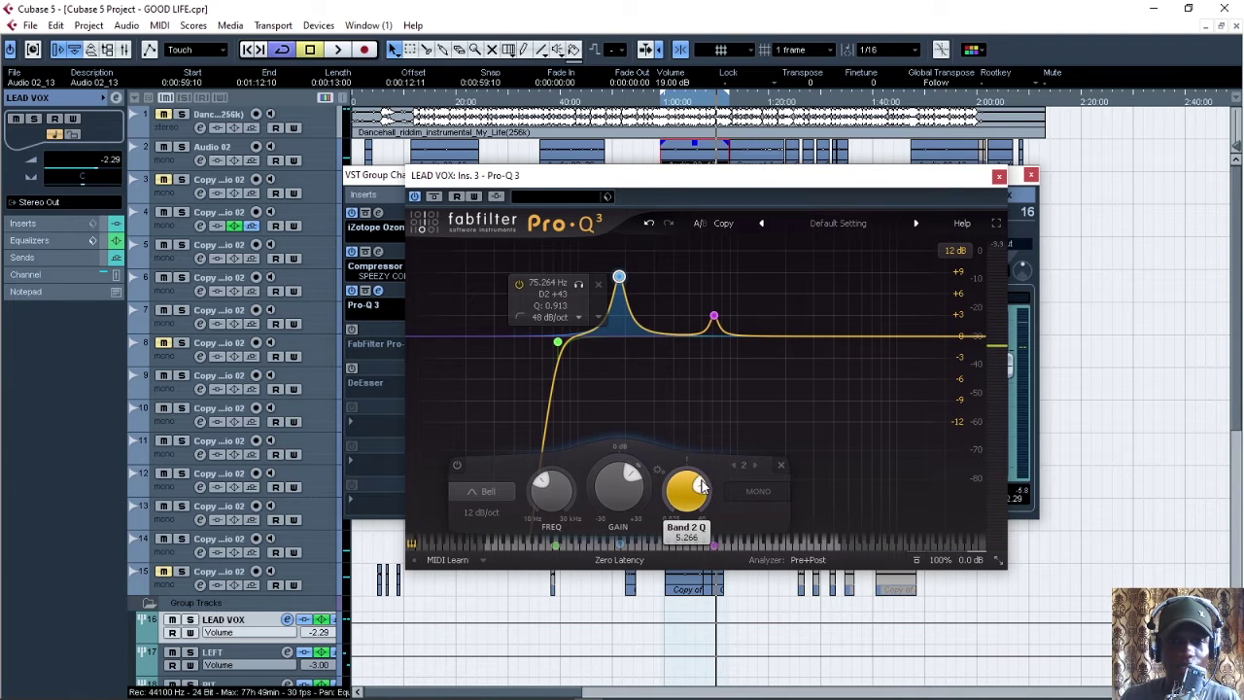
{"action": "scroll", "coordinate": [694, 487], "scroll_direction": "up", "scroll_amount": 6}
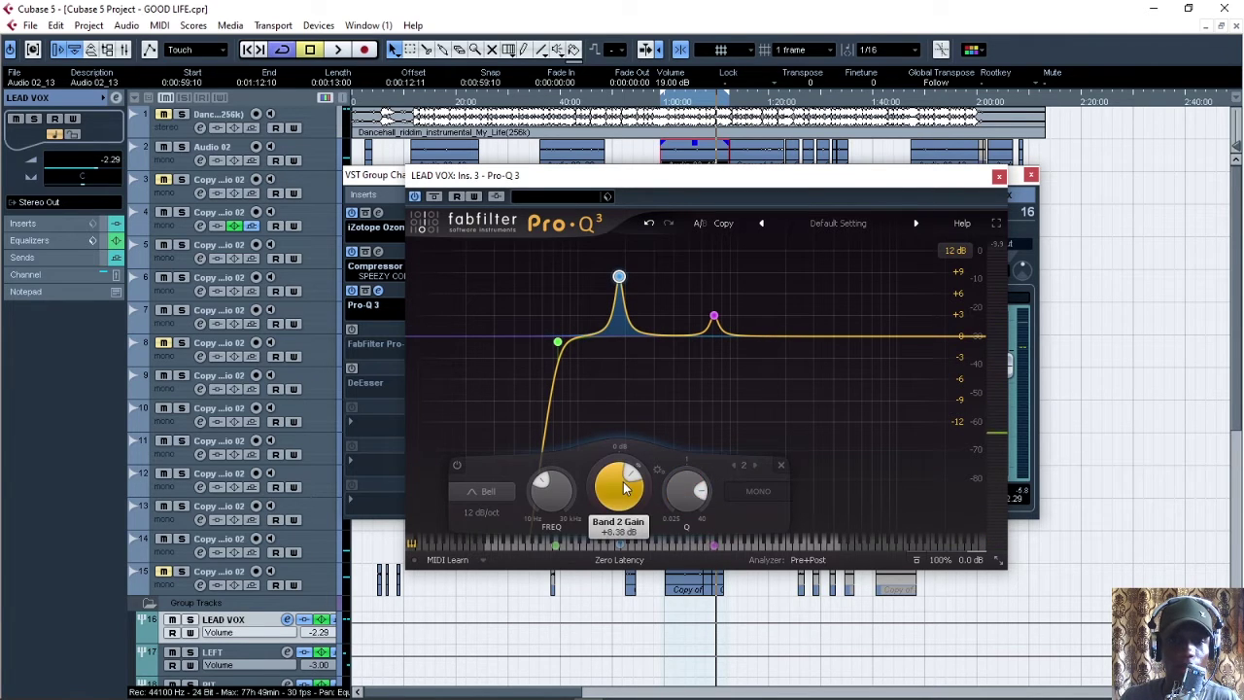
{"action": "scroll", "coordinate": [627, 477], "scroll_direction": "down", "scroll_amount": 8}
{"action": "scroll", "coordinate": [622, 477], "scroll_direction": "up", "scroll_amount": 6}
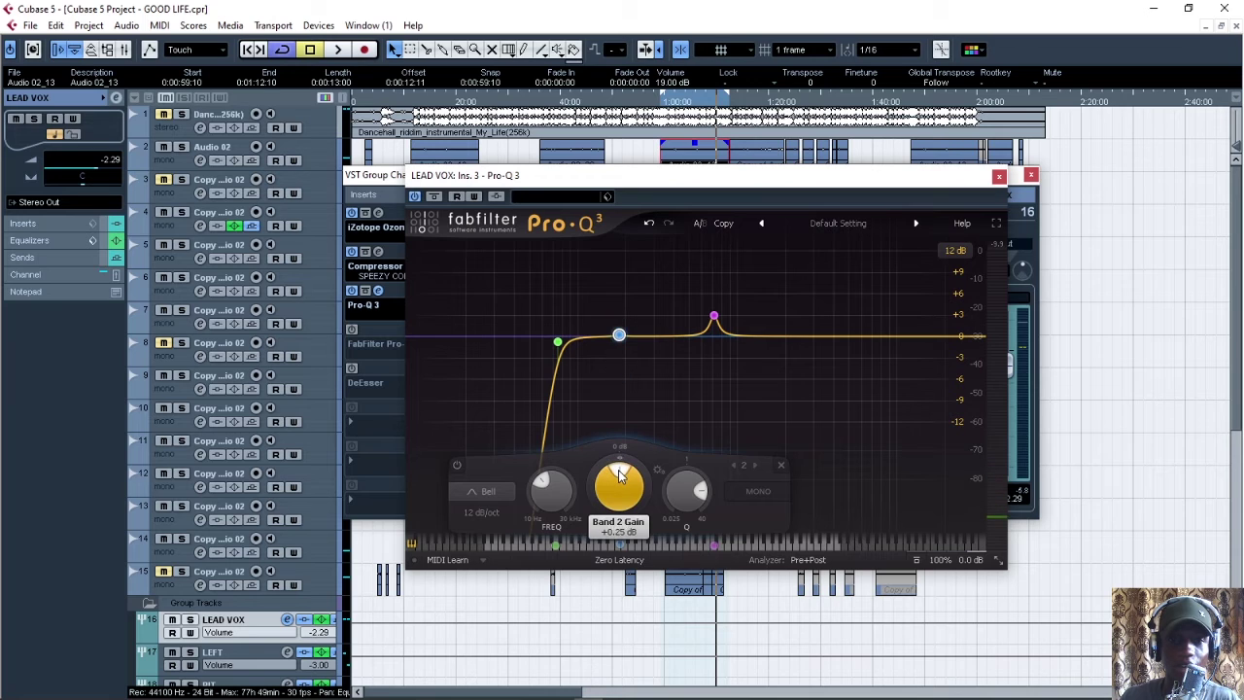
{"action": "scroll", "coordinate": [620, 478], "scroll_direction": "down", "scroll_amount": 3}
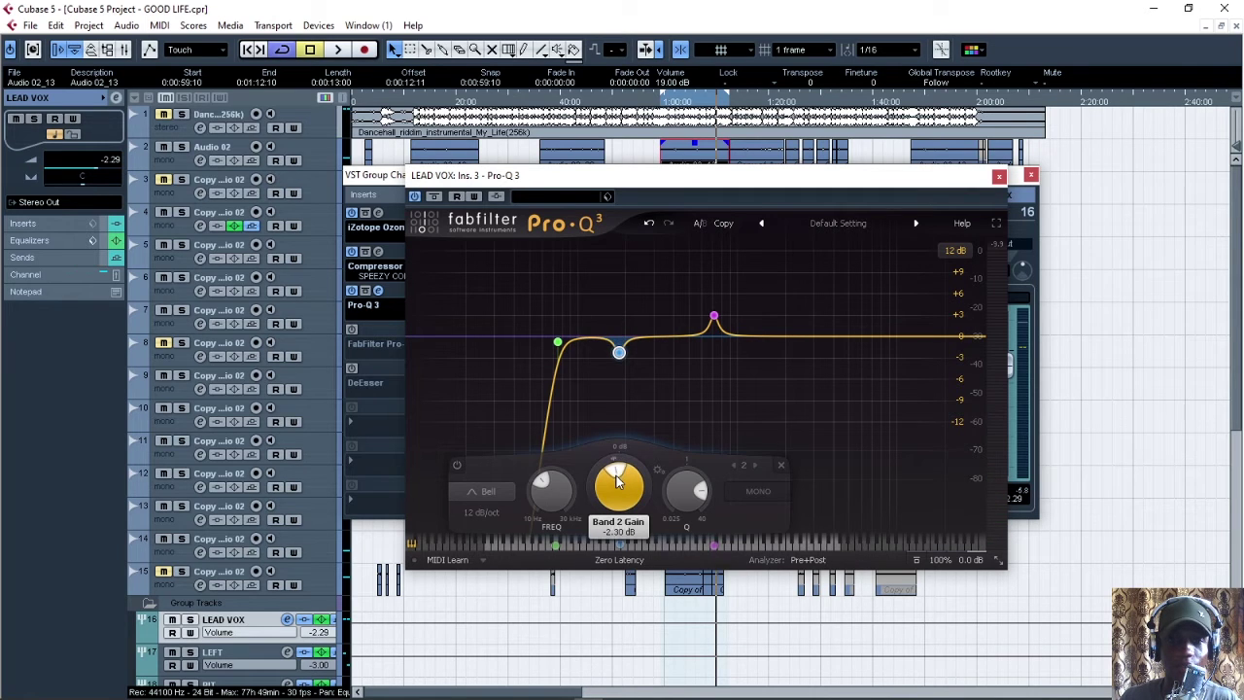
{"action": "scroll", "coordinate": [618, 481], "scroll_direction": "down", "scroll_amount": 2}
Step: Move Pro-Q 3 band 3 to about 599 Hz at +2.19 dB and audition it soloed during playback
{"action": "mouse_move", "coordinate": [714, 321]}
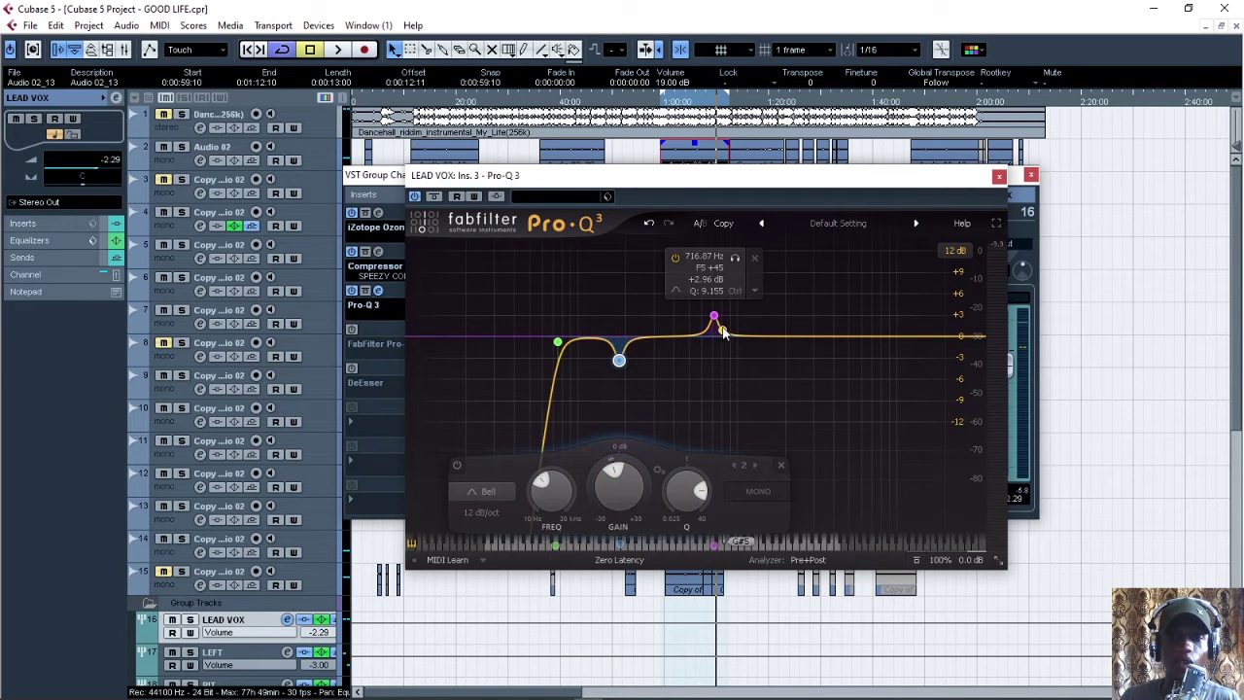
{"action": "mouse_move", "coordinate": [714, 321]}
{"action": "left_mouse_down"}
{"action": "mouse_move", "coordinate": [736, 322]}
{"action": "mouse_move", "coordinate": [701, 323]}
{"action": "left_mouse_up"}
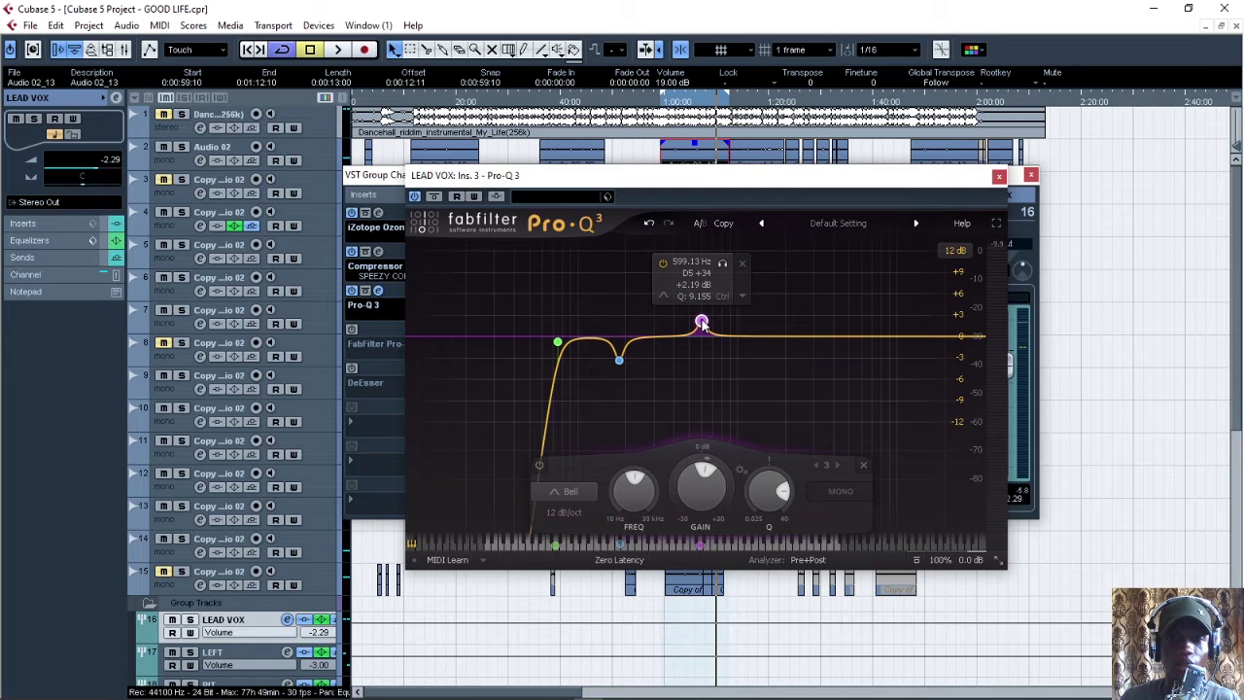
{"action": "left_click", "coordinate": [724, 264]}
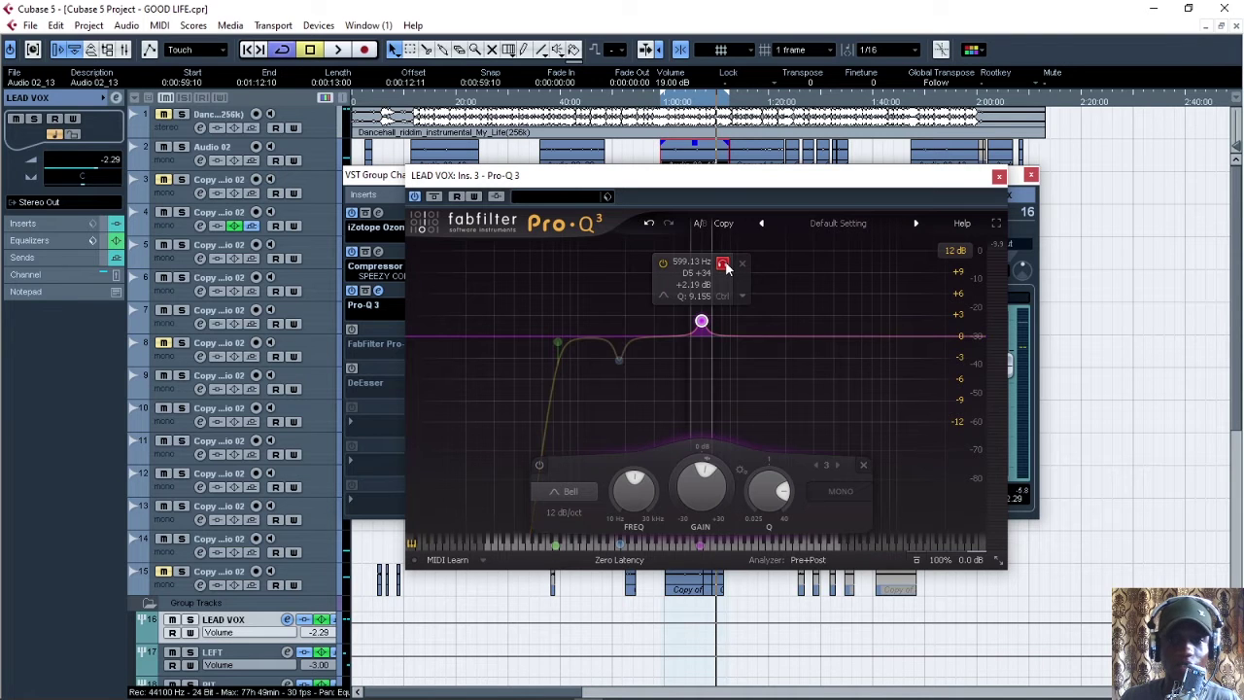
{"action": "key", "text": "space"}
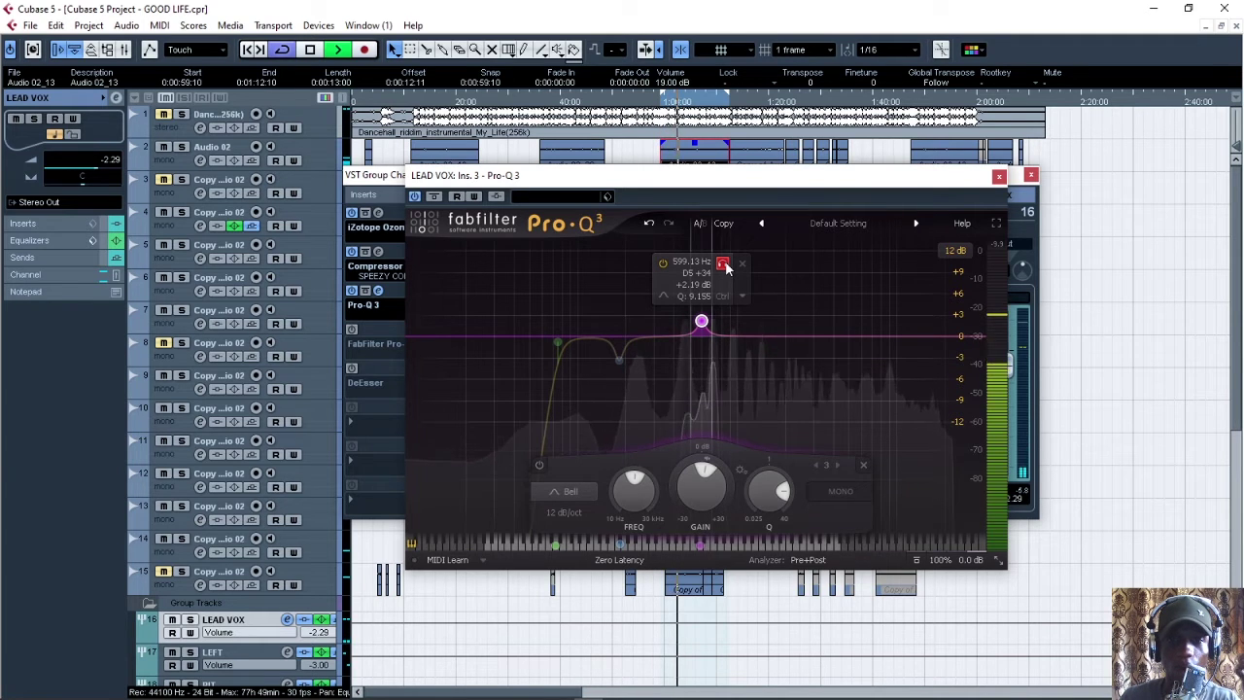
{"action": "left_click", "coordinate": [724, 264]}
{"action": "key", "text": "space"}
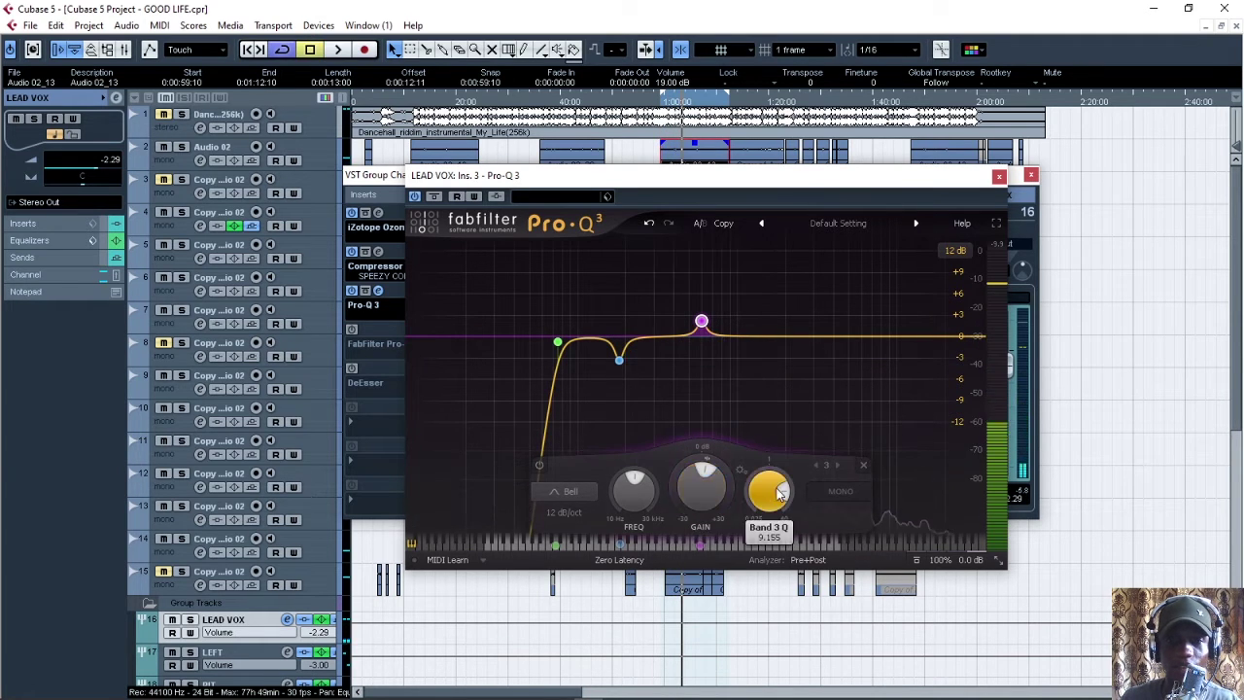
Step: Widen Pro-Q 3 band 3 to a Q of about 7.604 and lower its gain to about -1.53 dB
{"action": "left_click_drag", "start_coordinate": [785, 492], "coordinate": [786, 489]}
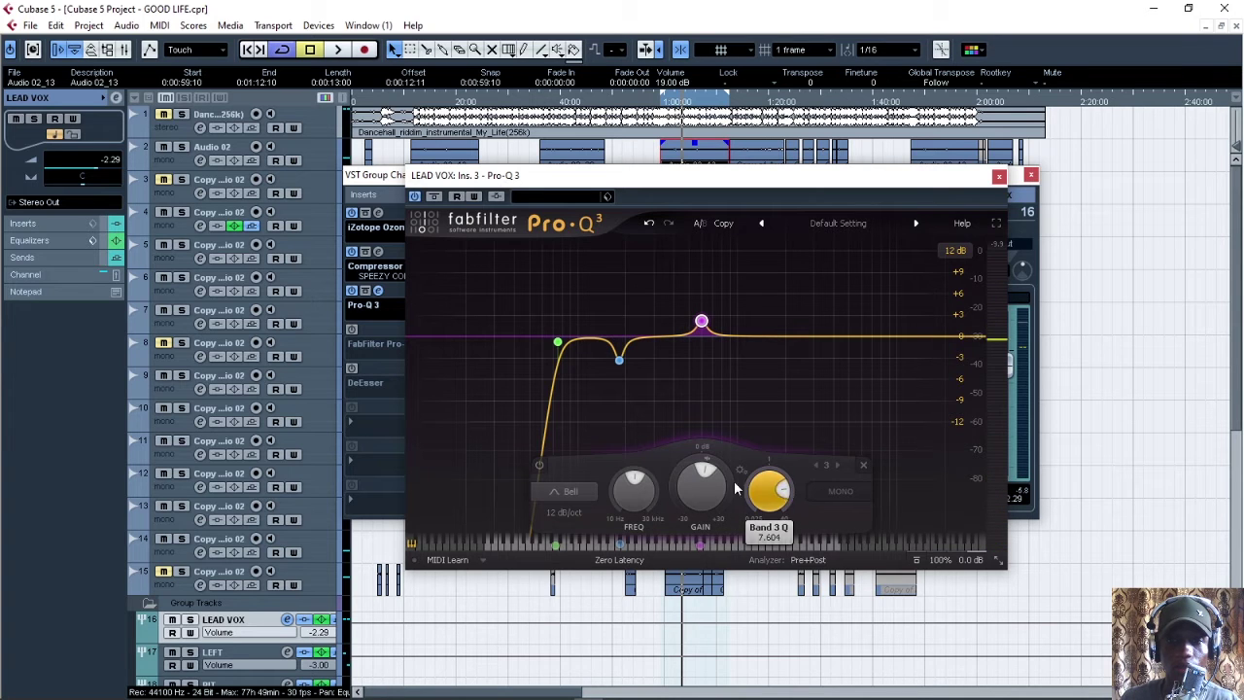
{"action": "left_click_drag", "start_coordinate": [696, 476], "coordinate": [702, 473]}
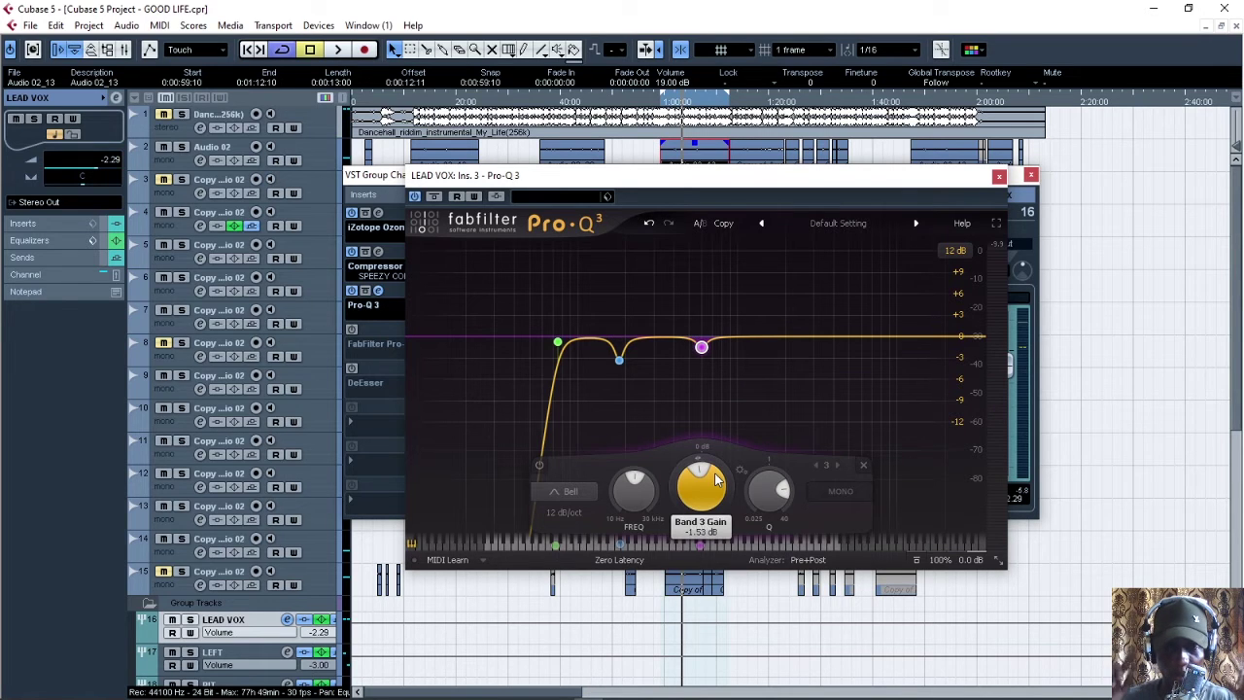
{"action": "left_click", "coordinate": [974, 337]}
{"action": "left_click_drag", "start_coordinate": [973, 338], "coordinate": [973, 327]}
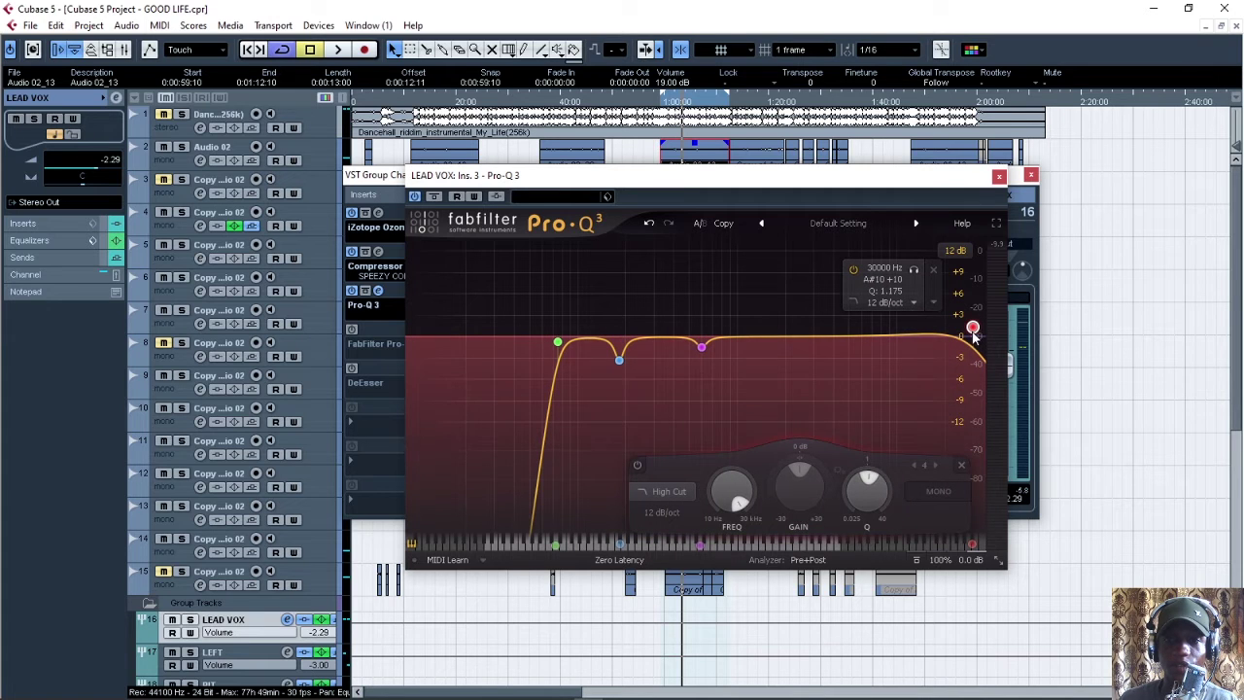
{"action": "left_click", "coordinate": [933, 270]}
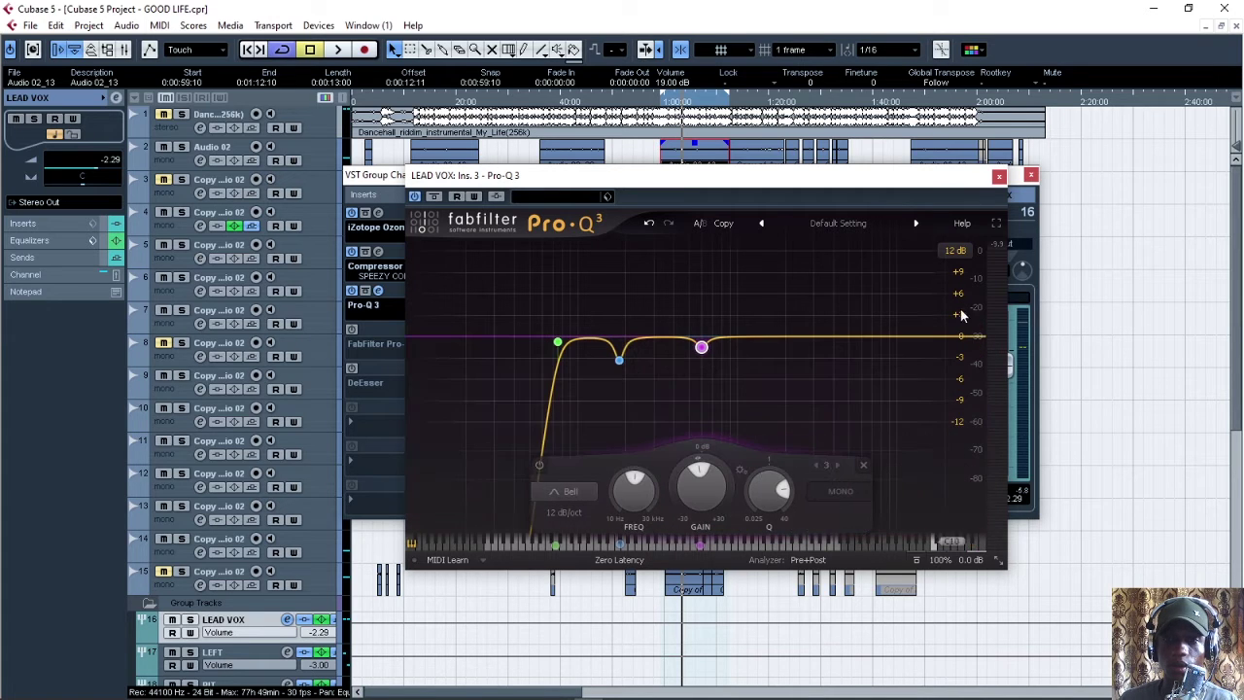
Step: Add a high shelf in Pro-Q 3 at 30000 Hz with about +3.93 dB gain and play the vocals
{"action": "left_click_drag", "start_coordinate": [984, 337], "coordinate": [984, 308]}
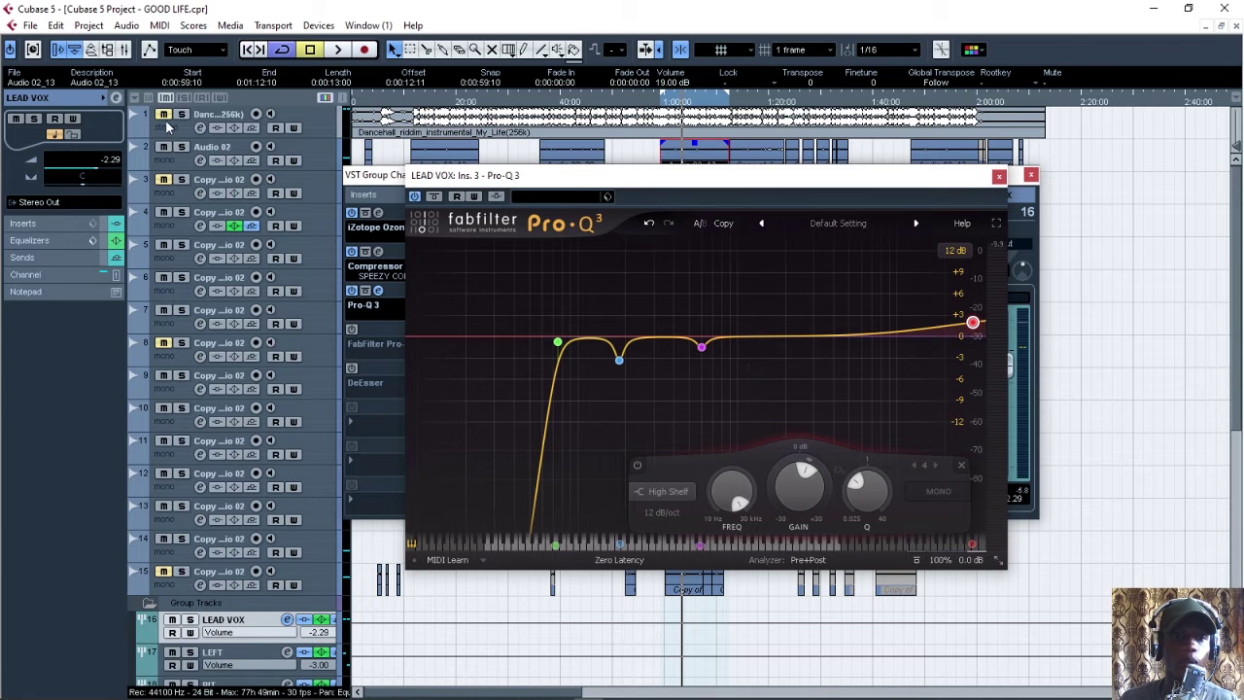
{"action": "key", "text": "space"}
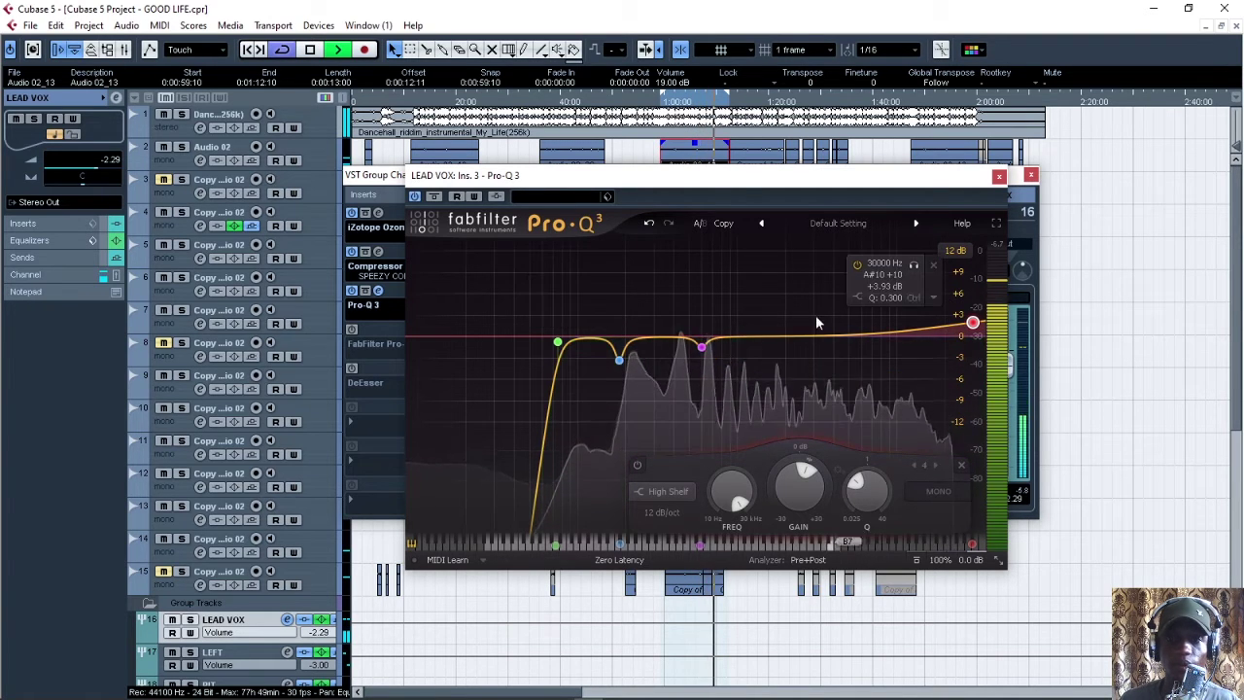
Step: Compare the lead vocals with Pro-Q 3 bypassed and active during playback, leaving it active, and close its editor
{"action": "left_click", "coordinate": [414, 196]}
{"action": "key", "text": "space"}
{"action": "left_click", "coordinate": [414, 196]}
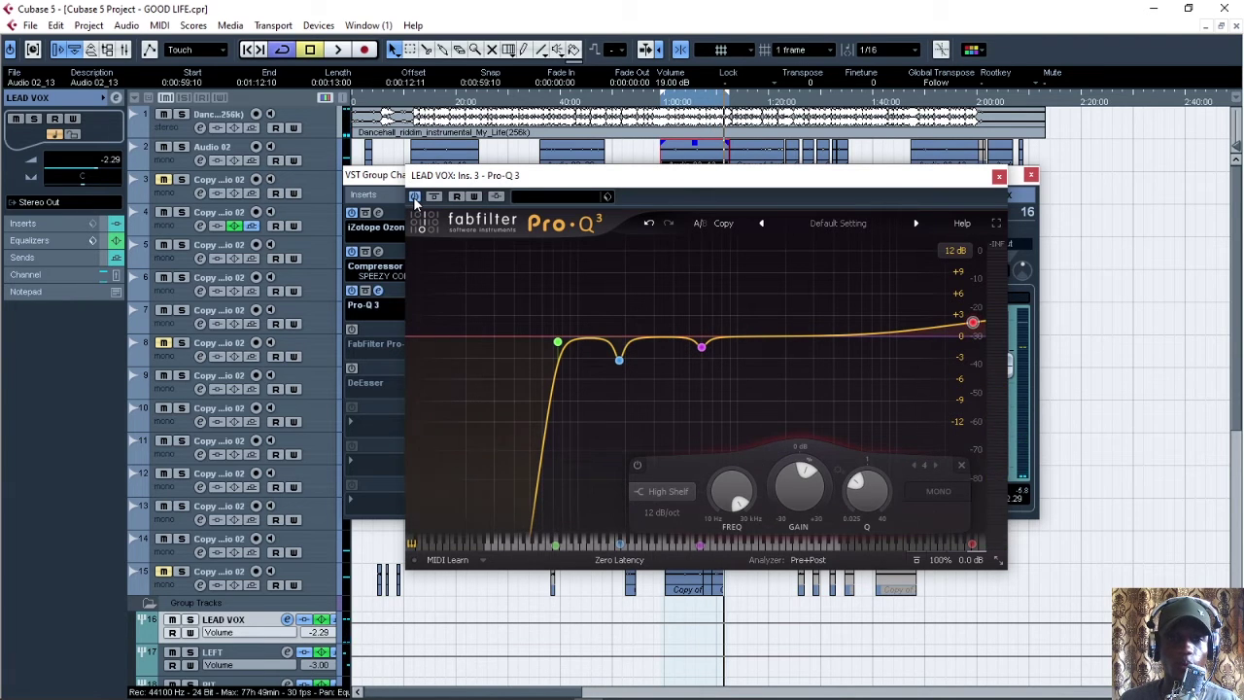
{"action": "key", "text": "space"}
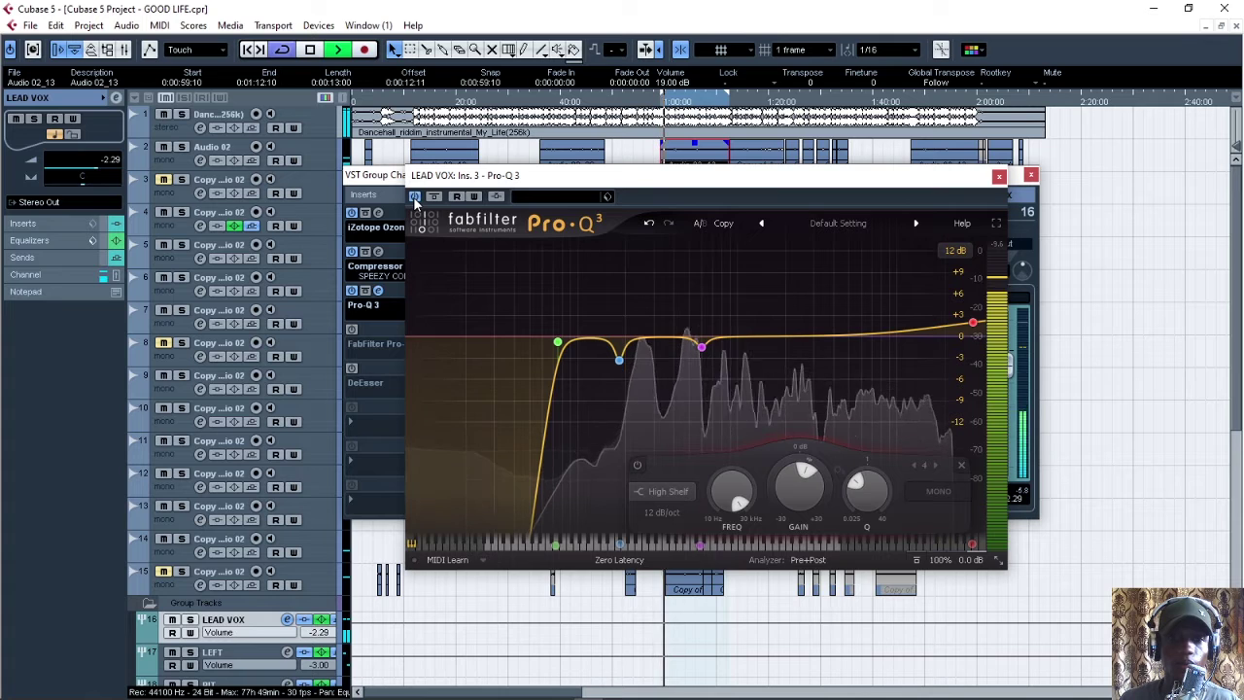
{"action": "left_click", "coordinate": [414, 197]}
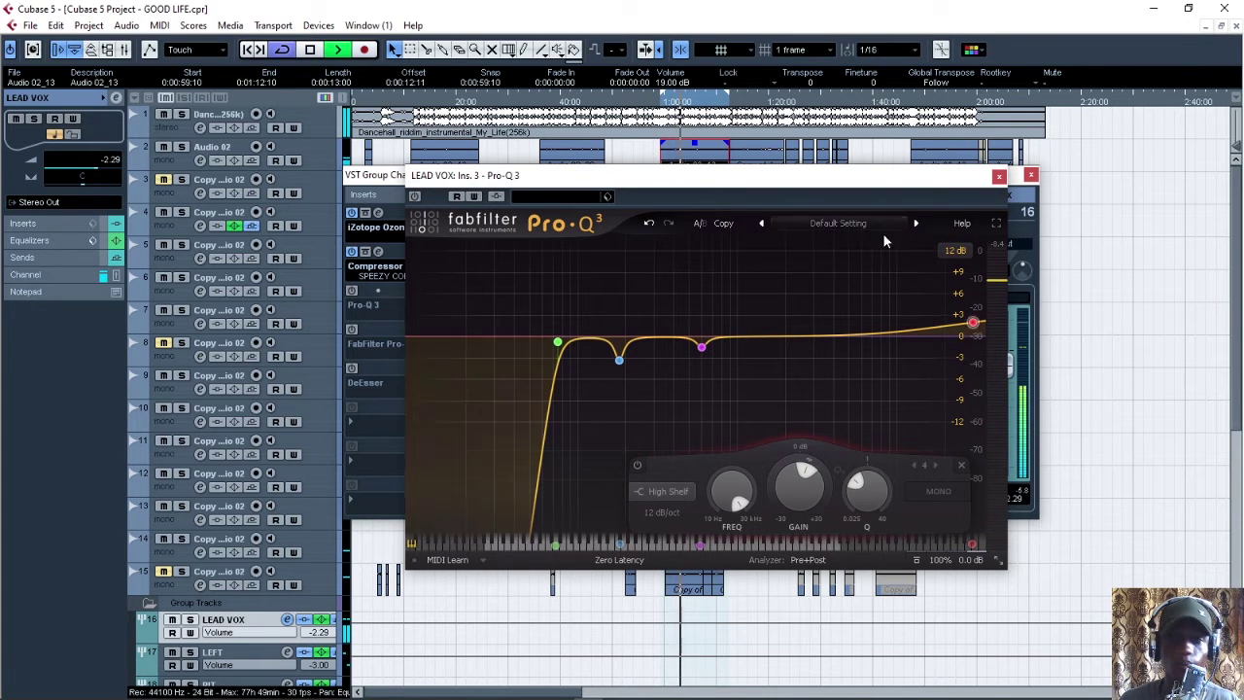
{"action": "left_click", "coordinate": [414, 196]}
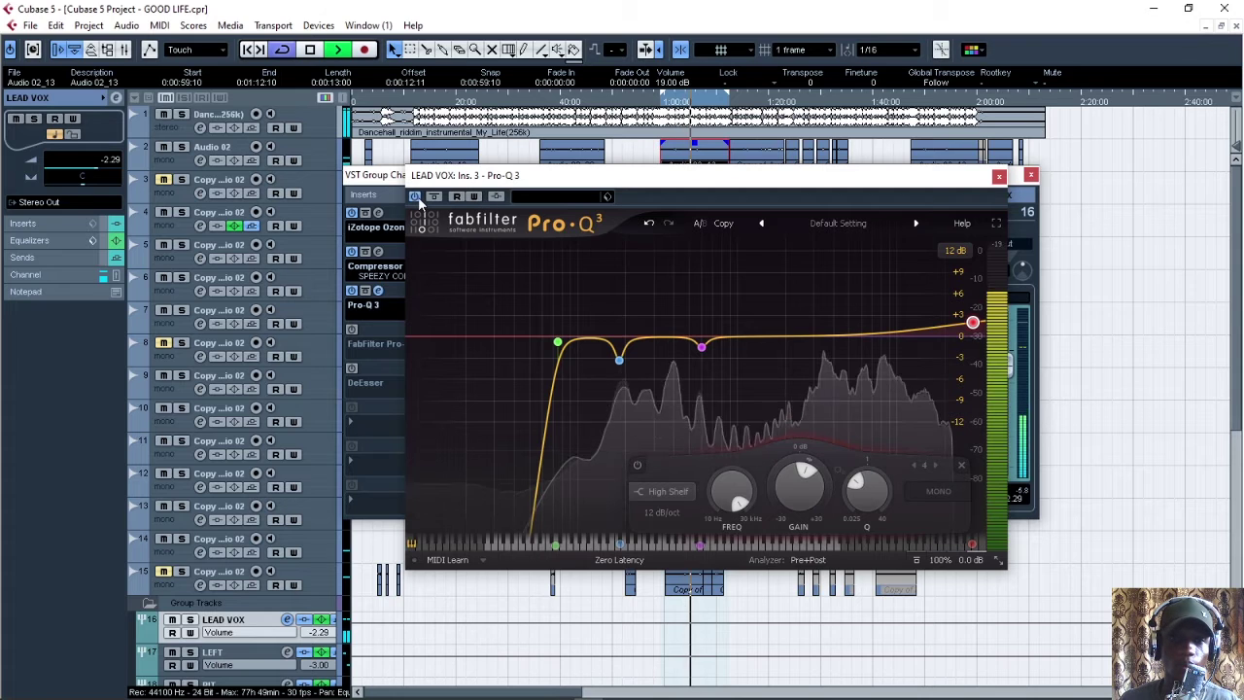
{"action": "left_click", "coordinate": [999, 175]}
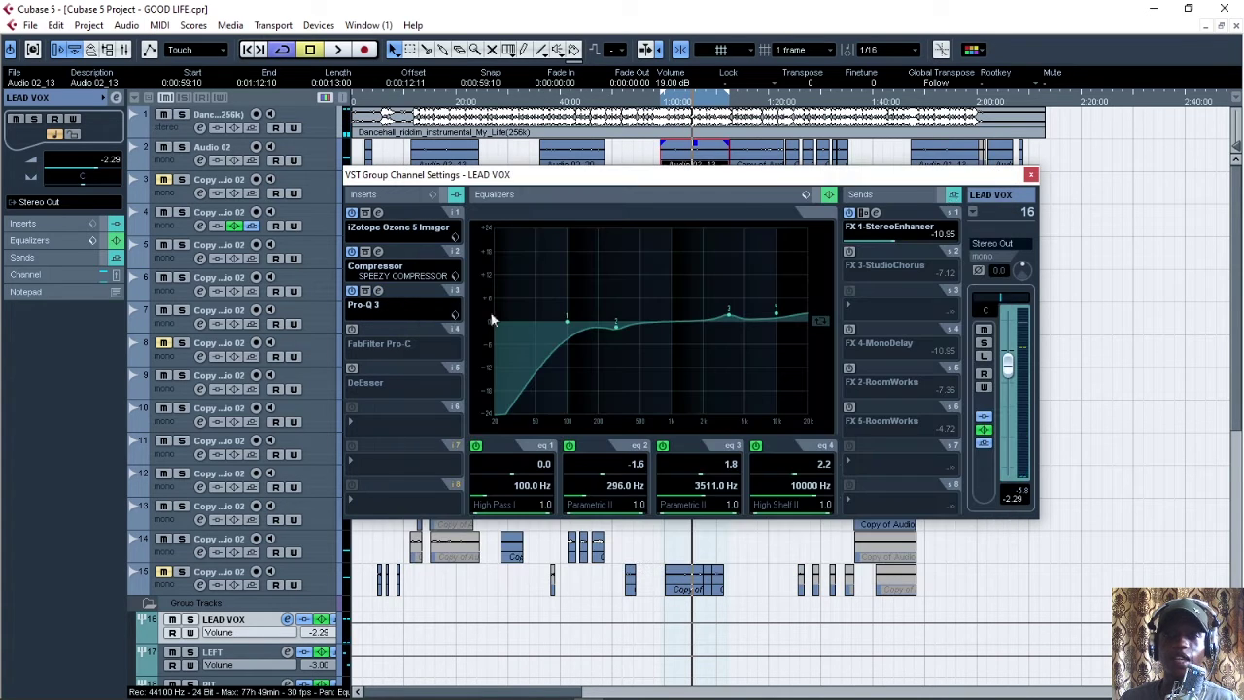
Step: Activate FabFilter Pro-C in insert 4 of LEAD VOX and open its editor
{"action": "left_click", "coordinate": [354, 331]}
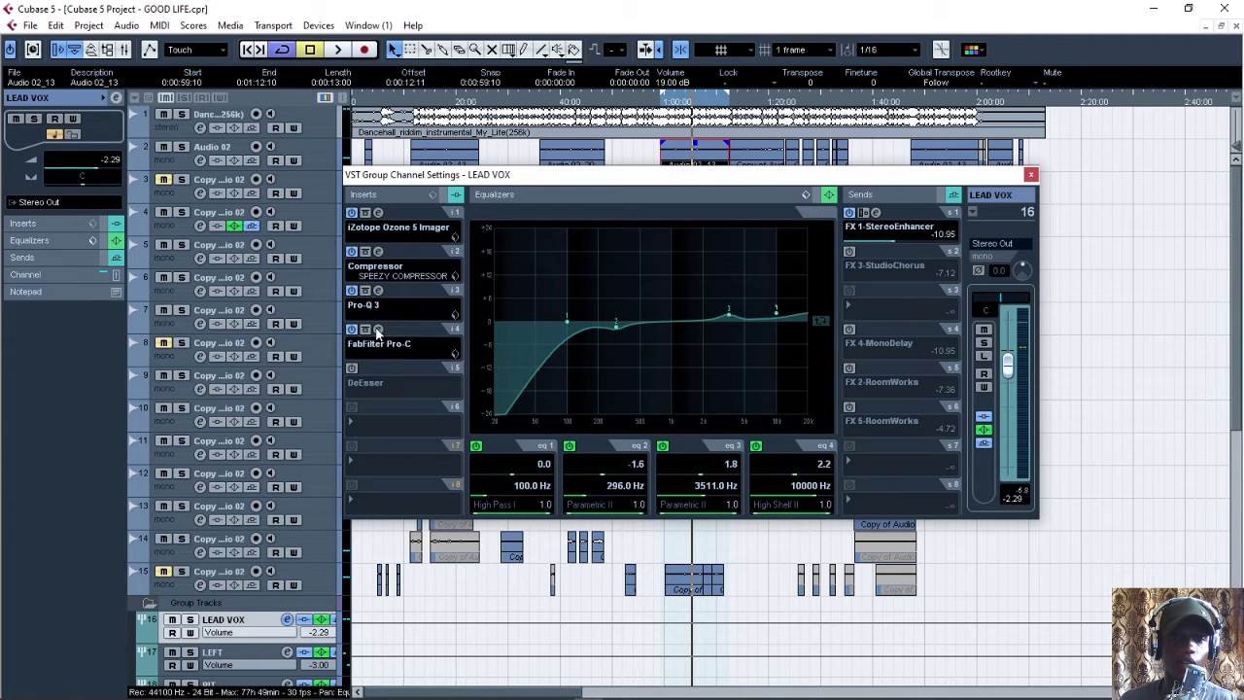
{"action": "left_click", "coordinate": [378, 330]}
{"action": "mouse_move", "coordinate": [678, 215]}
{"action": "left_mouse_down"}
{"action": "mouse_move", "coordinate": [681, 132]}
{"action": "mouse_move", "coordinate": [685, 193]}
{"action": "left_mouse_up"}
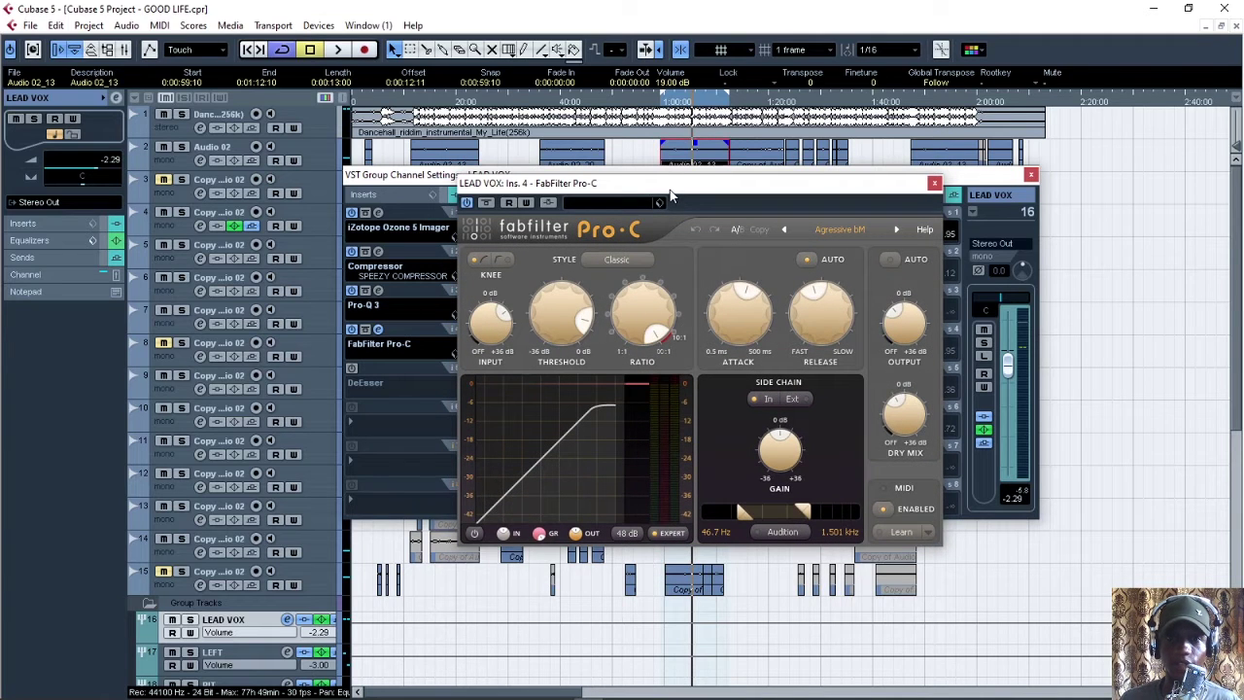
{"action": "left_click_drag", "start_coordinate": [668, 192], "coordinate": [660, 189]}
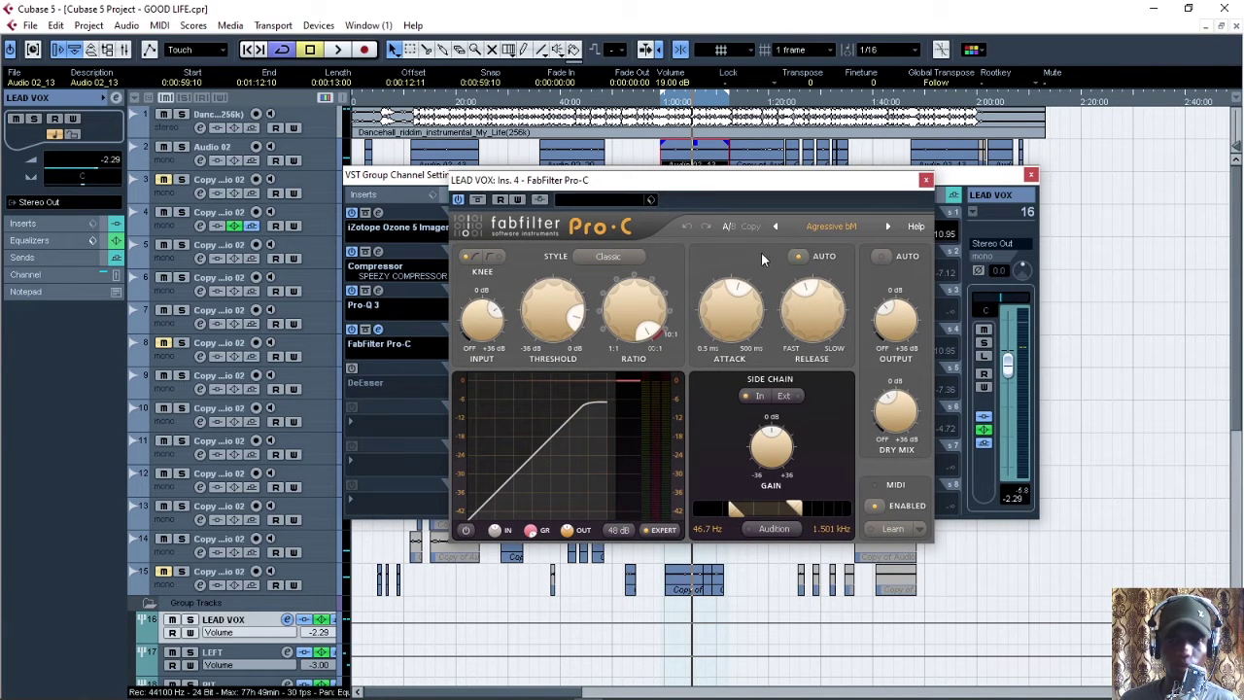
Step: Toggle Pro-C's auto release off and back on, and set the attack to about 45.93 ms
{"action": "left_click", "coordinate": [799, 258]}
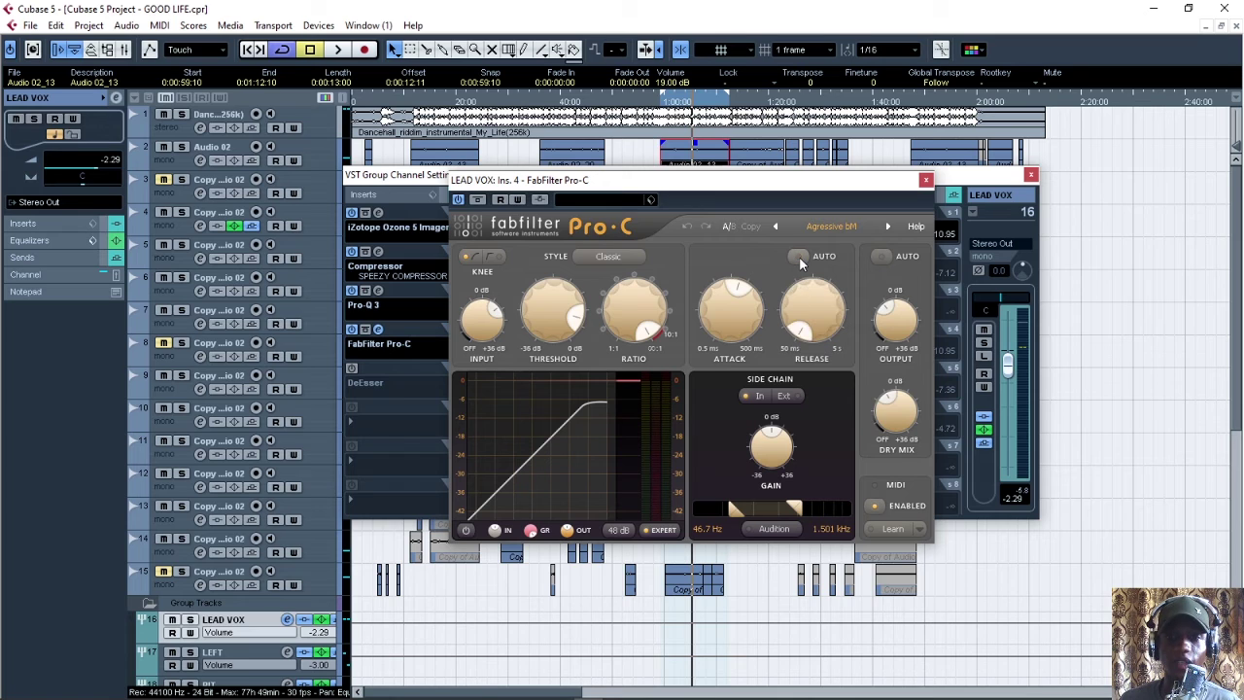
{"action": "left_click", "coordinate": [801, 260]}
{"action": "mouse_move", "coordinate": [745, 295]}
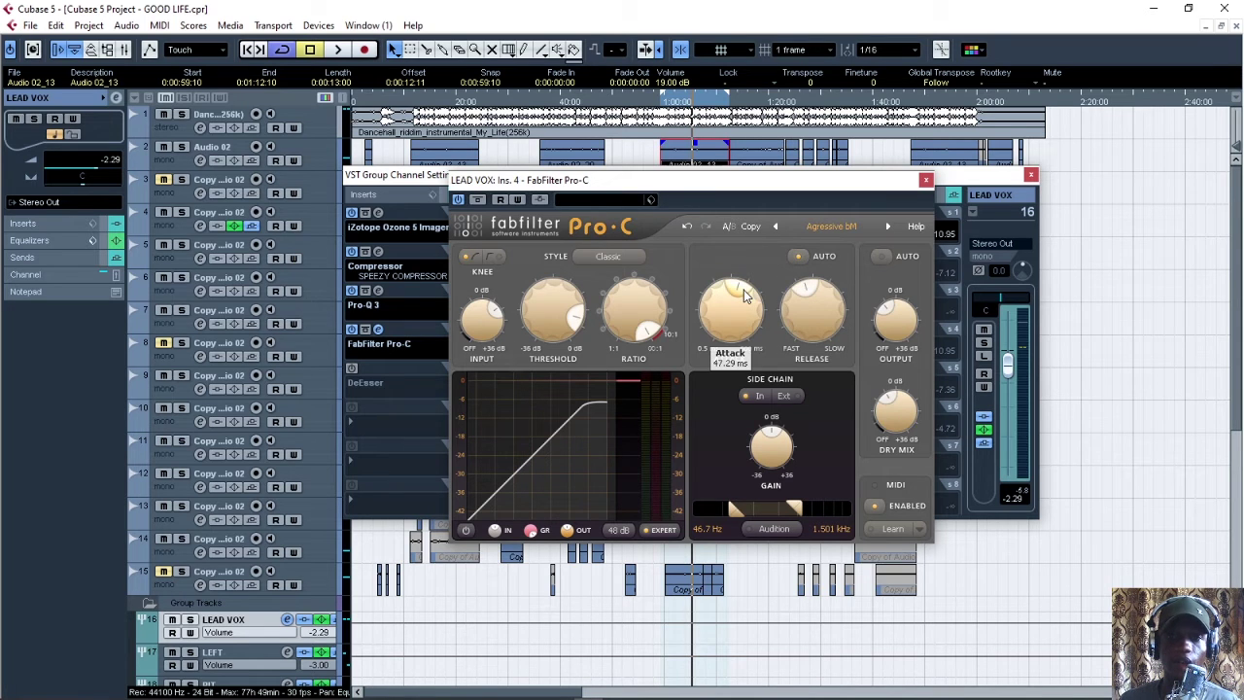
{"action": "double_click", "coordinate": [739, 292]}
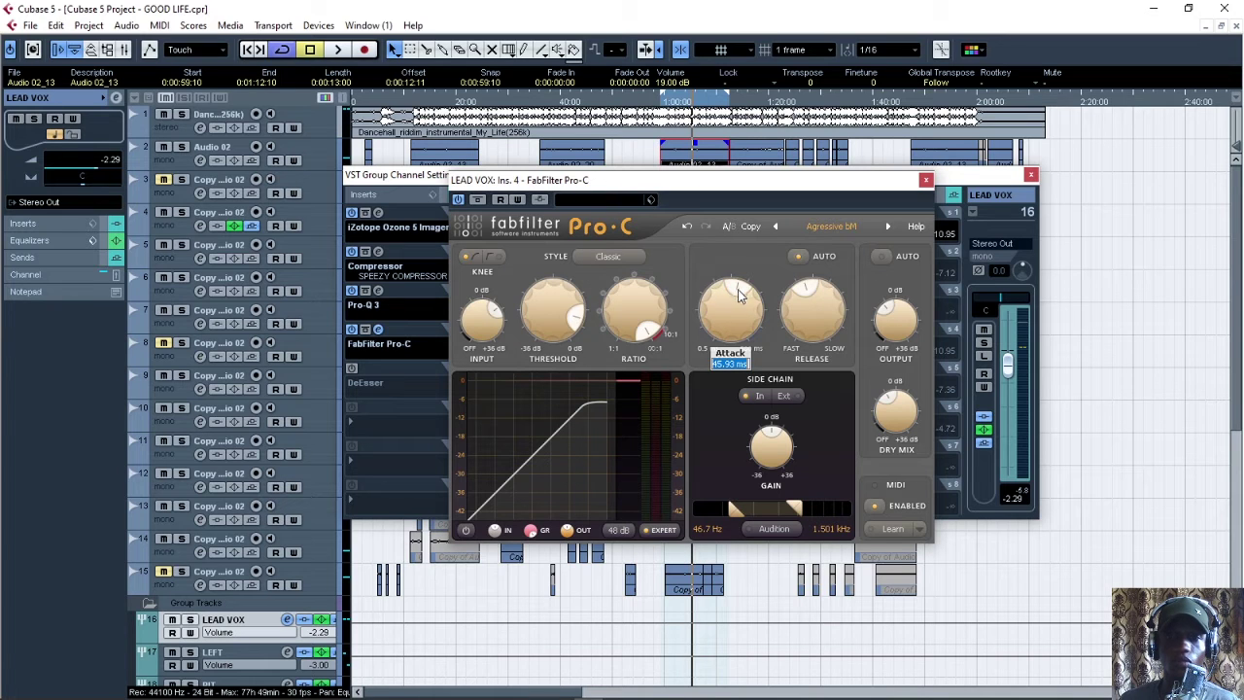
{"action": "left_click", "coordinate": [766, 270]}
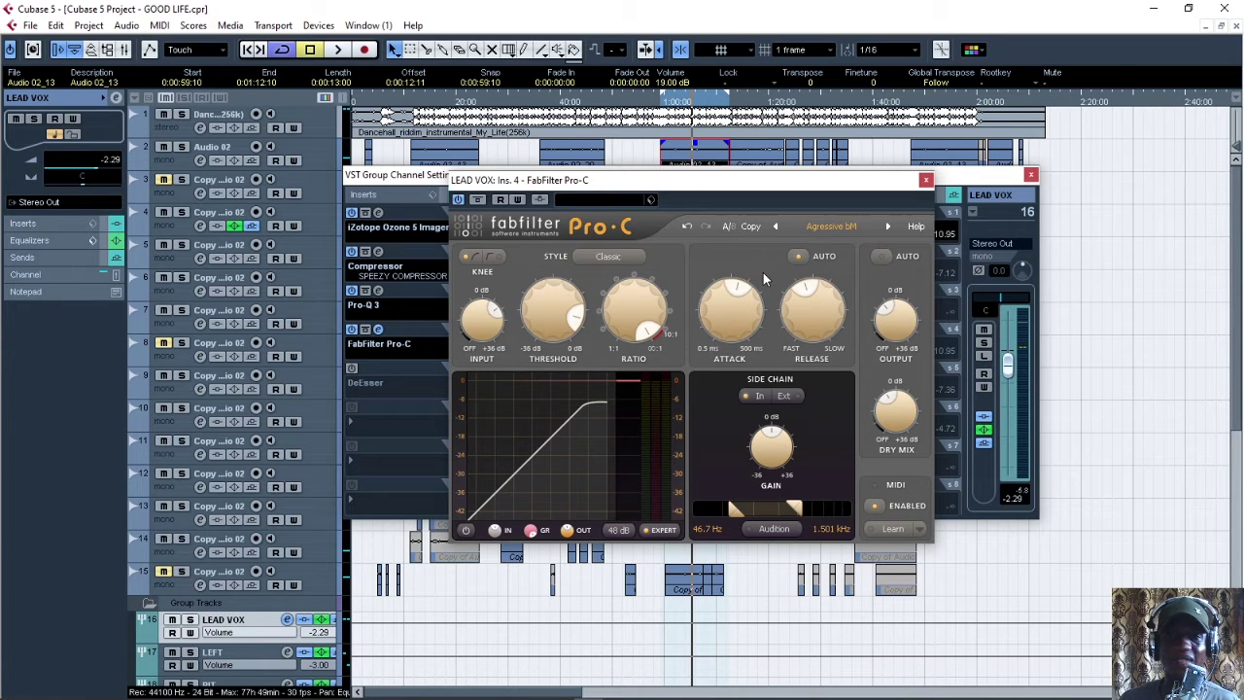
Step: Look through Pro-C's Vocals presets and keep Agressive bM
{"action": "left_click", "coordinate": [831, 229]}
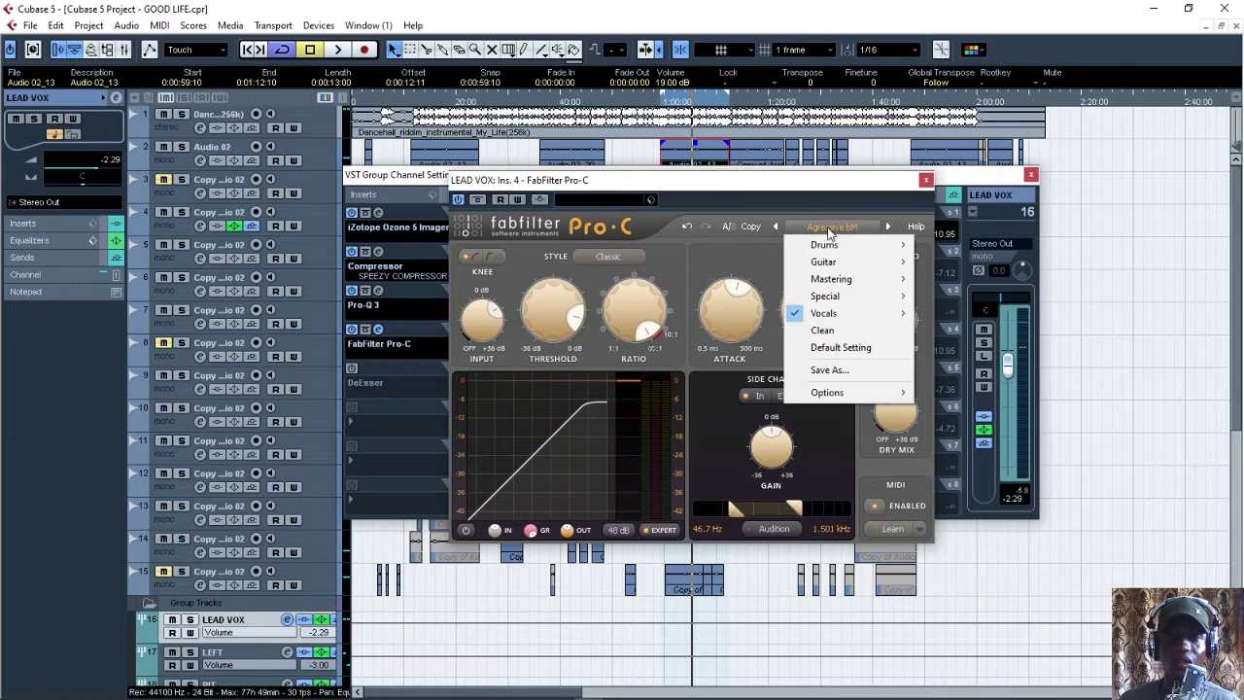
{"action": "mouse_move", "coordinate": [834, 315]}
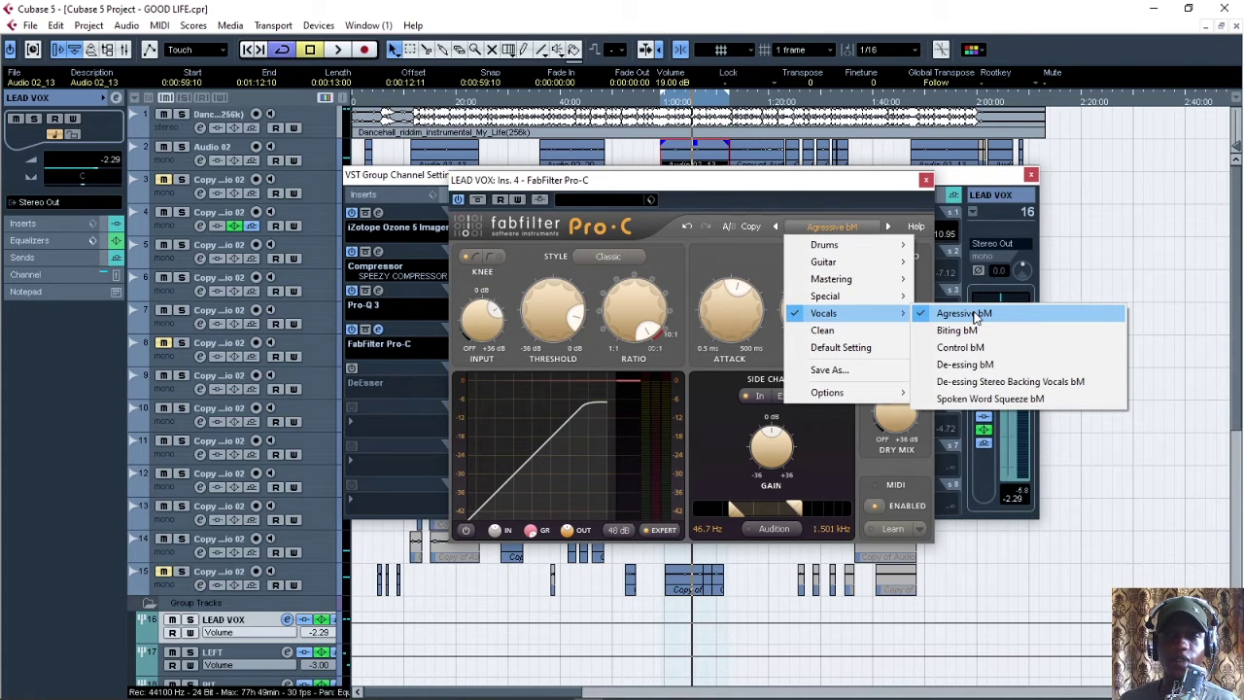
{"action": "left_click", "coordinate": [741, 187]}
Step: Play the looped lead vocals repeatedly while checking Pro-C's gain reduction and level meters
{"action": "key", "text": "space"}
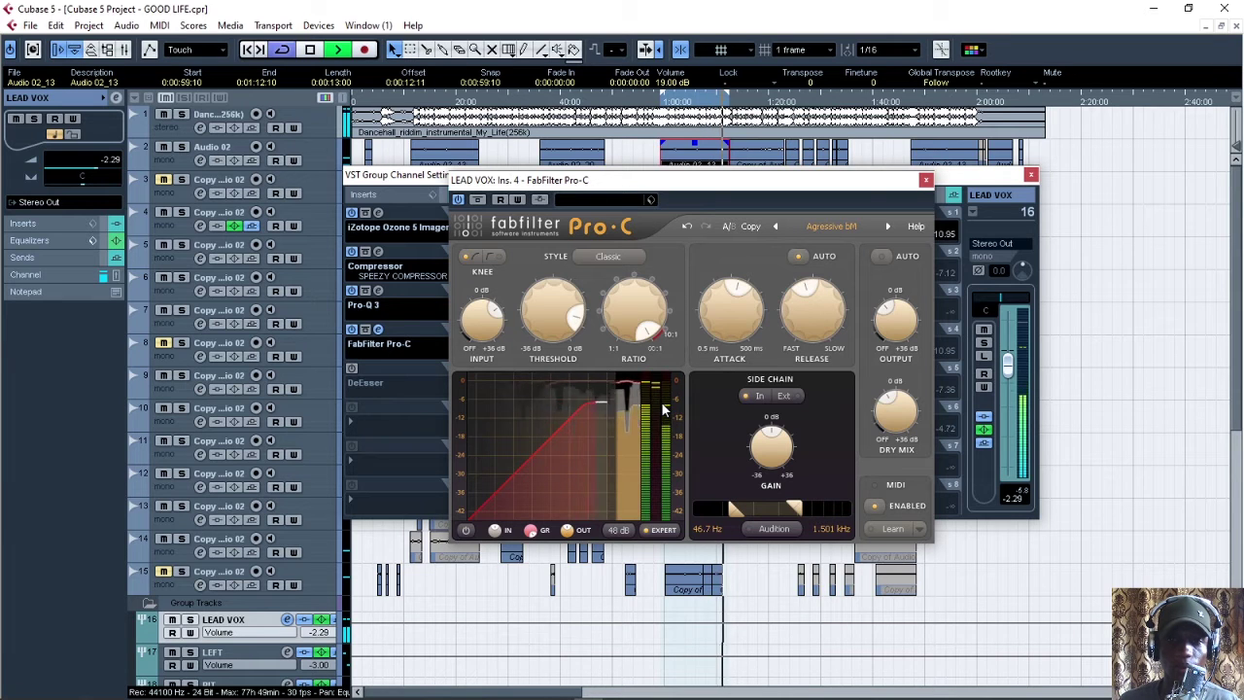
{"action": "key", "text": "space"}
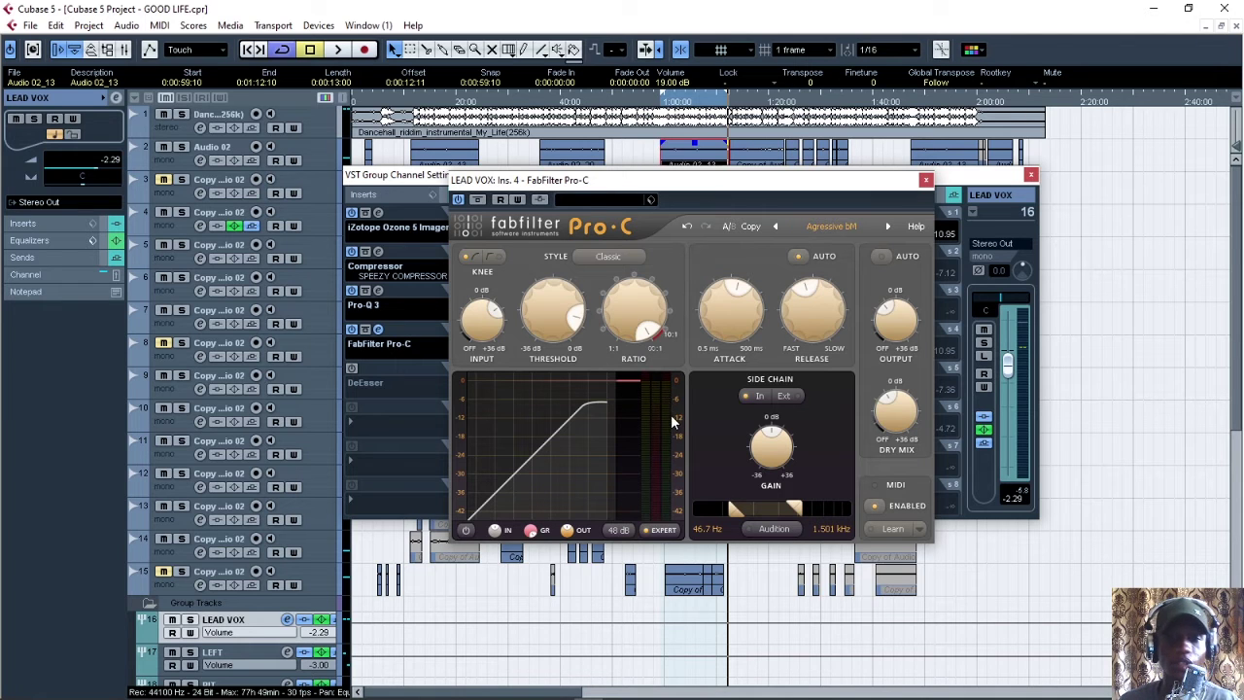
{"action": "key", "text": "space"}
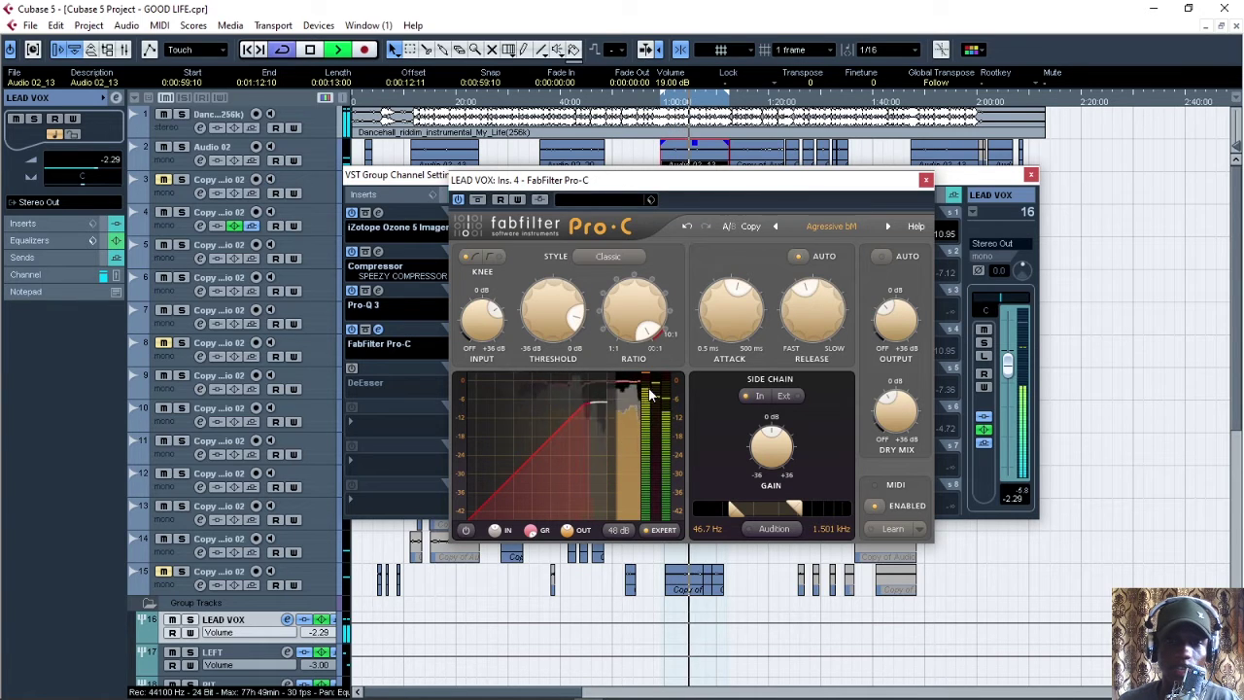
{"action": "key", "text": "space"}
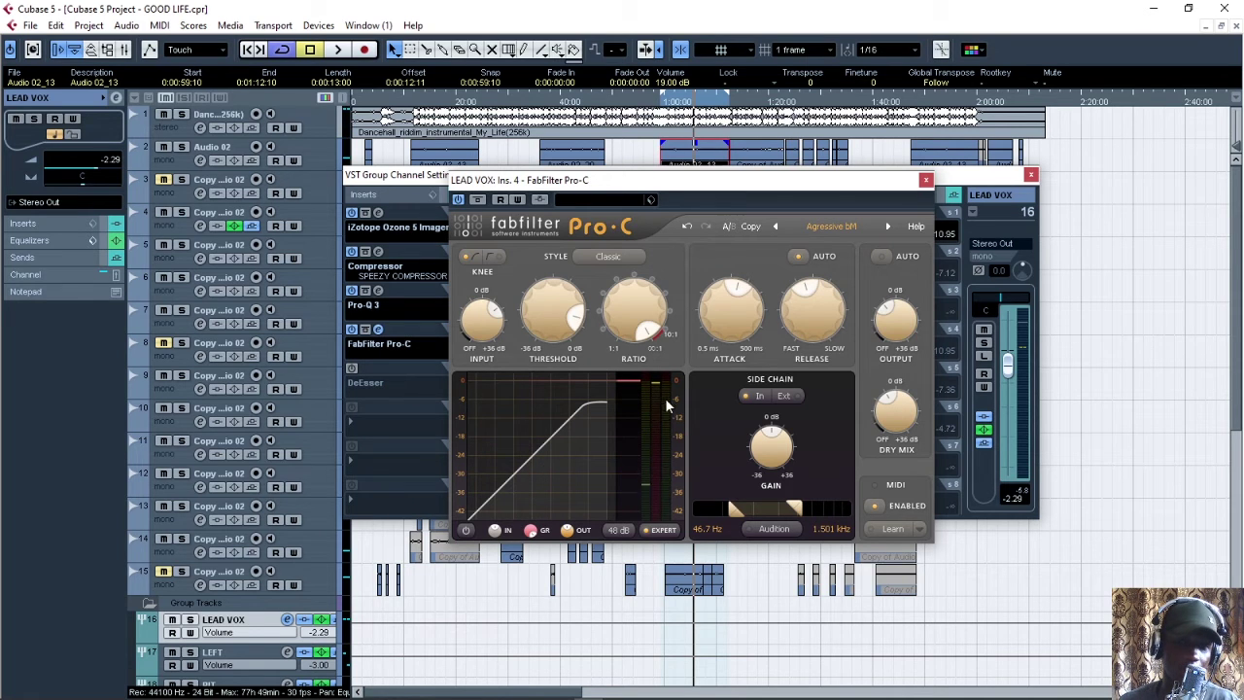
{"action": "key", "text": "space"}
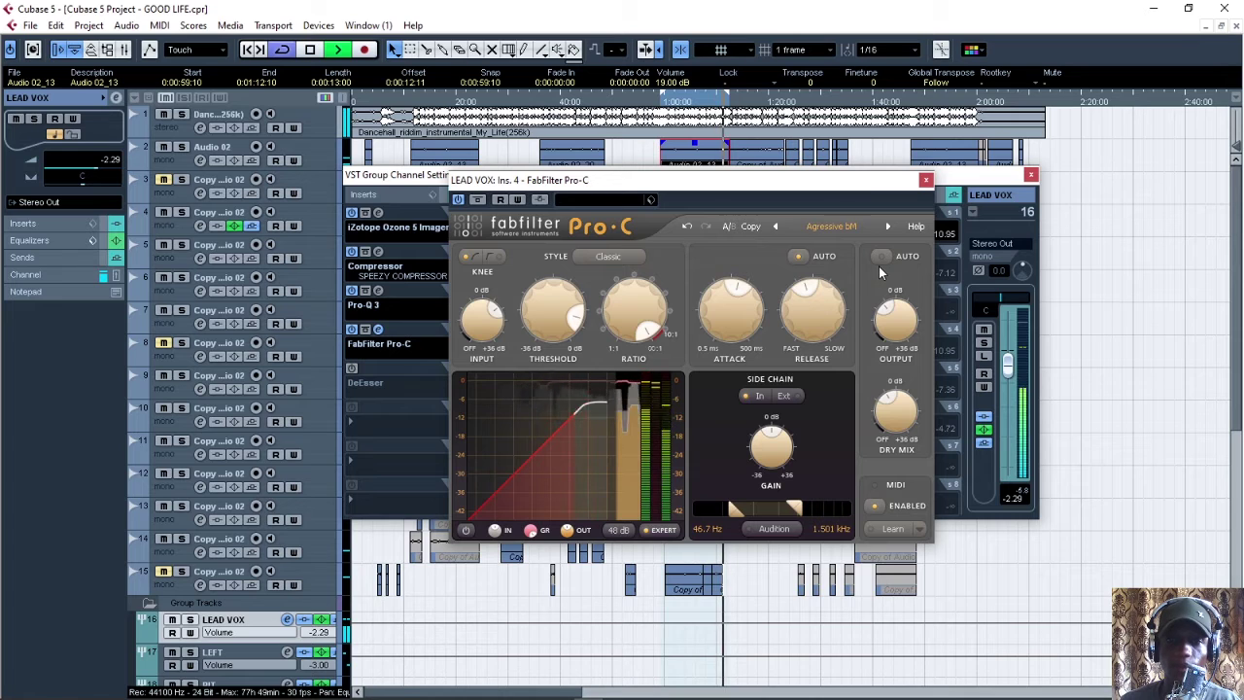
{"action": "key", "text": "space"}
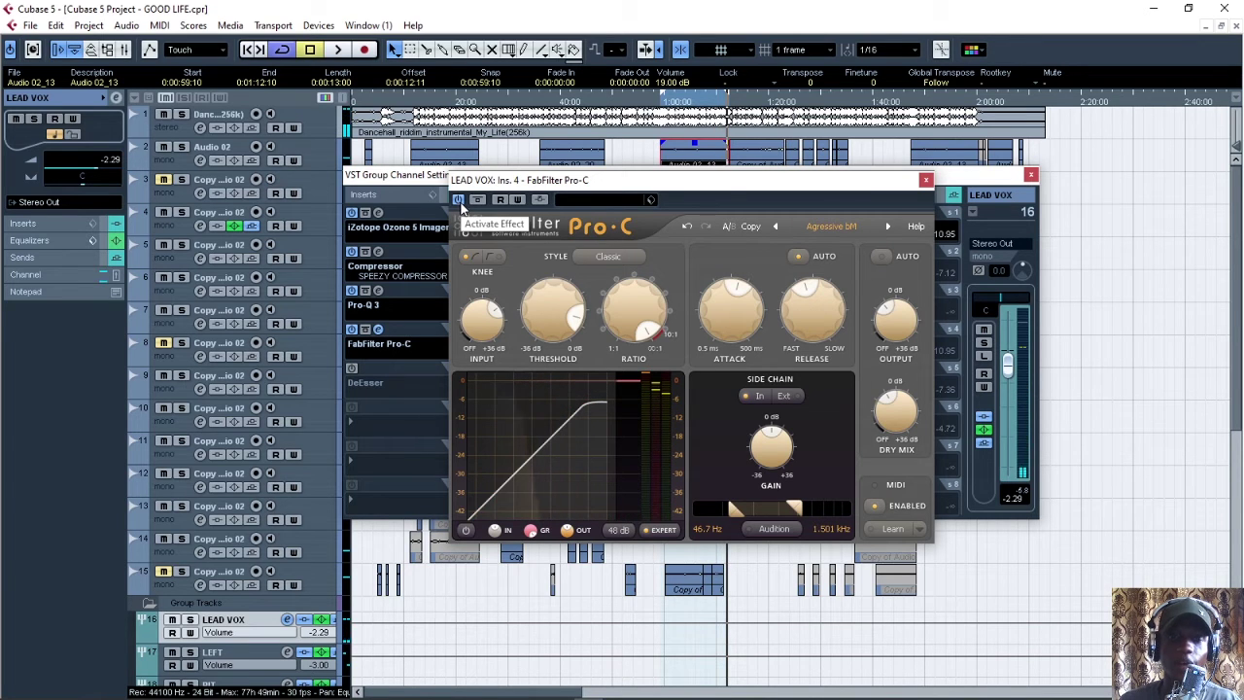
Step: Compare the vocals with Pro-C bypassed and active during playback, leaving it active, and close its editor
{"action": "key", "text": "space"}
{"action": "left_click", "coordinate": [458, 200]}
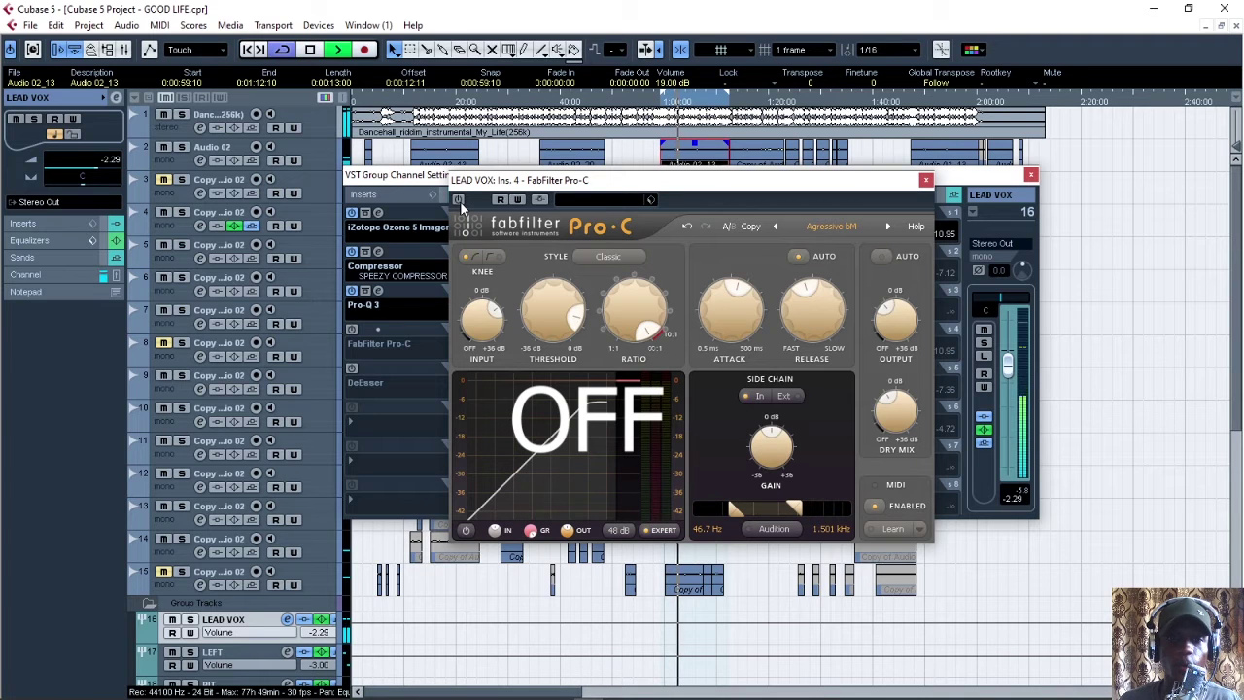
{"action": "left_click", "coordinate": [458, 200]}
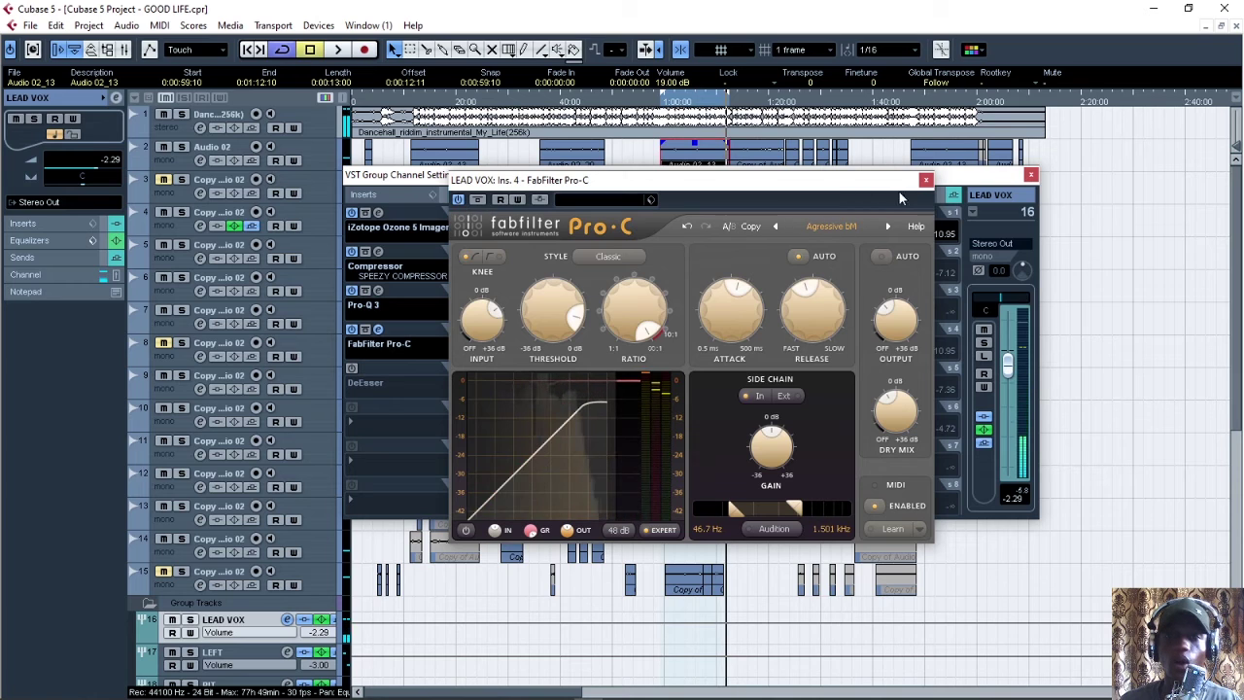
{"action": "left_click", "coordinate": [925, 180]}
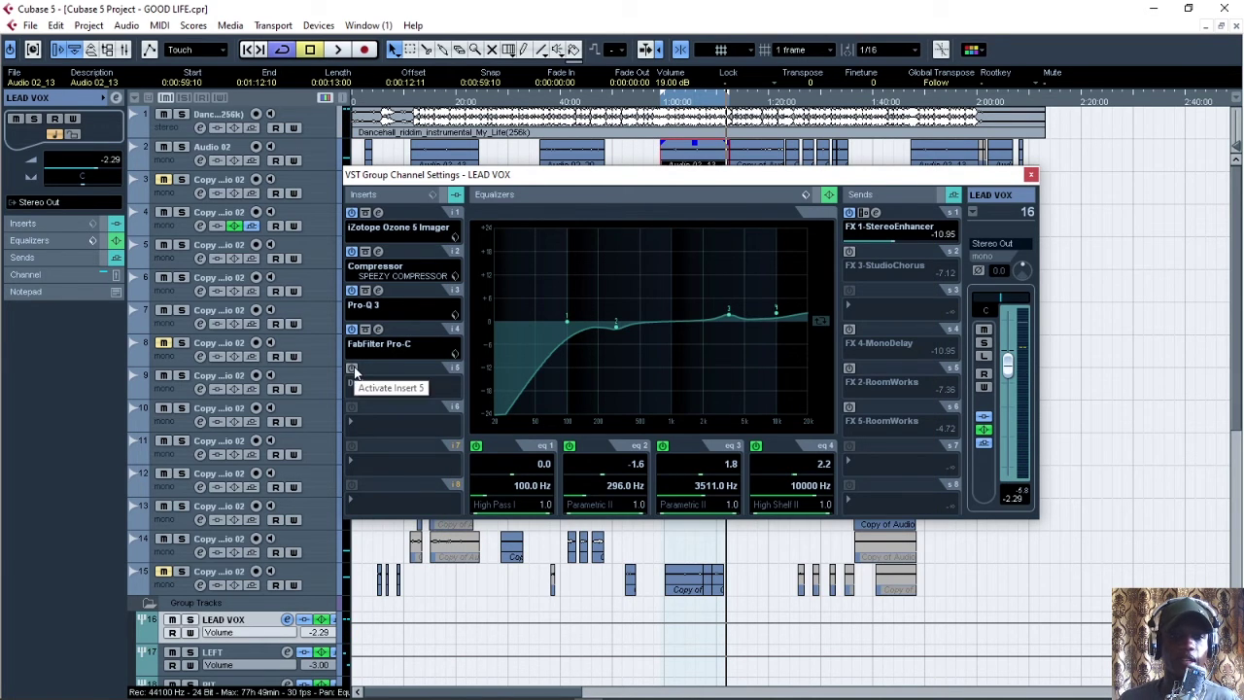
Step: Activate the DeEsser with the Male Light preset in insert 5, audition it in its editor during playback and close the editor
{"action": "left_click", "coordinate": [354, 370]}
{"action": "left_click", "coordinate": [378, 368]}
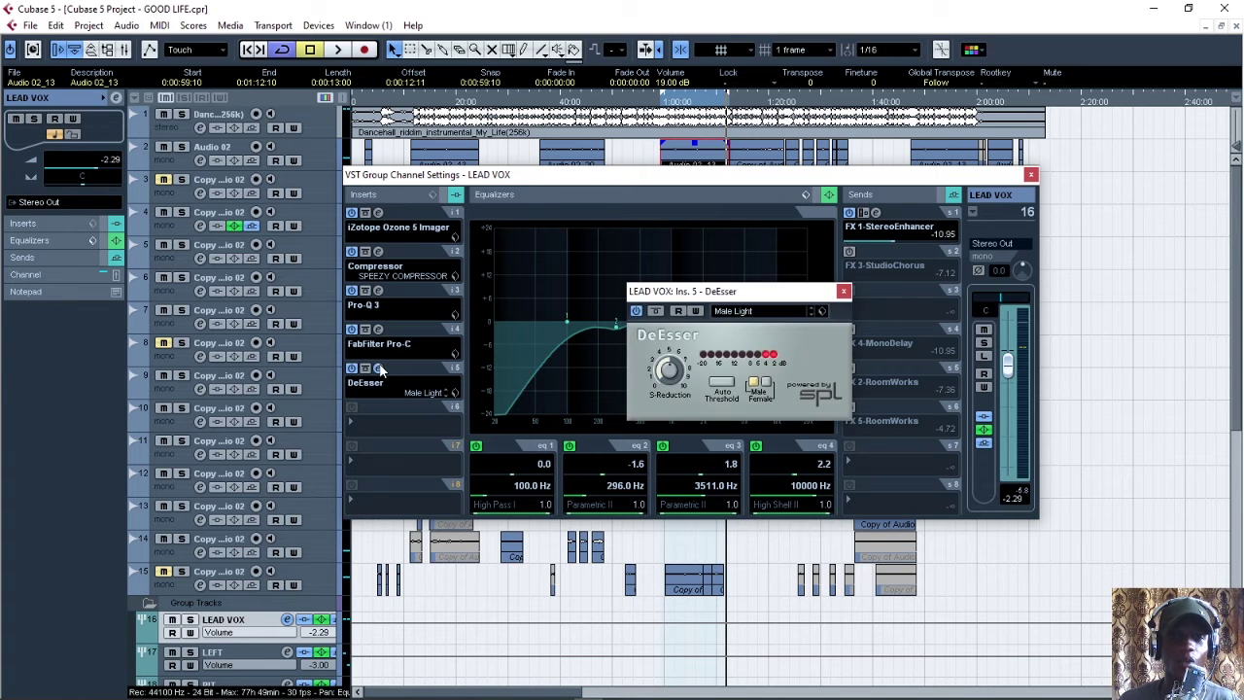
{"action": "left_click_drag", "start_coordinate": [713, 297], "coordinate": [698, 297]}
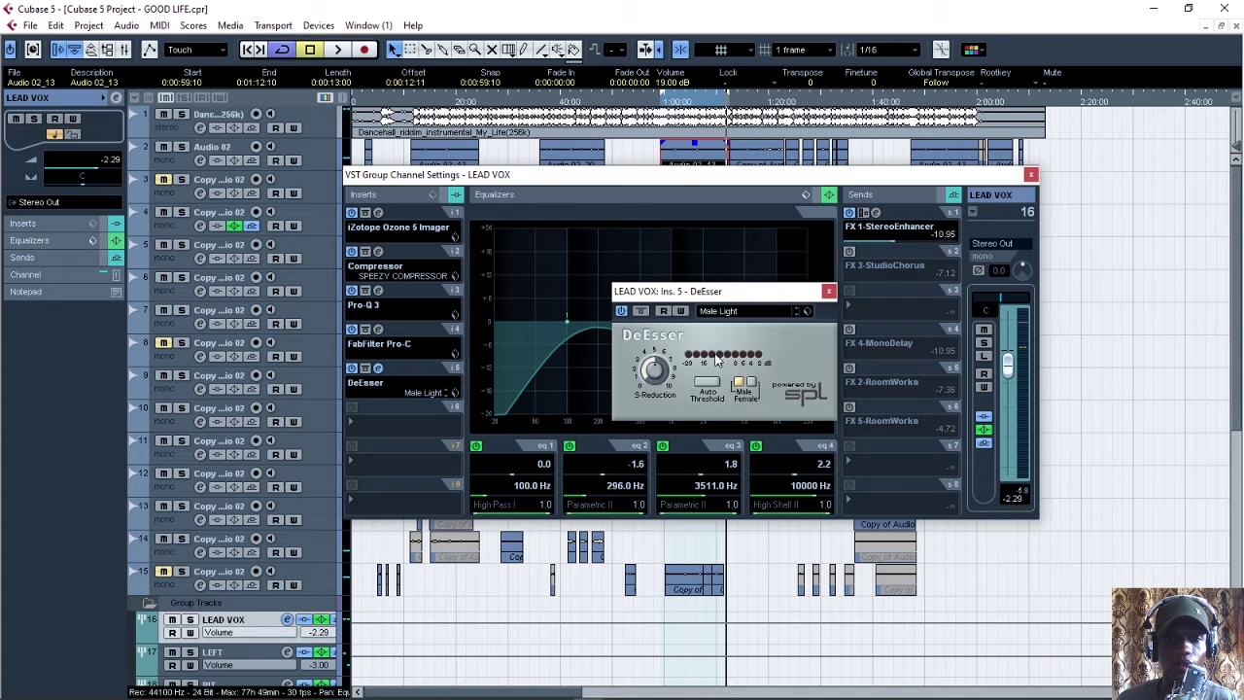
{"action": "key", "text": "space"}
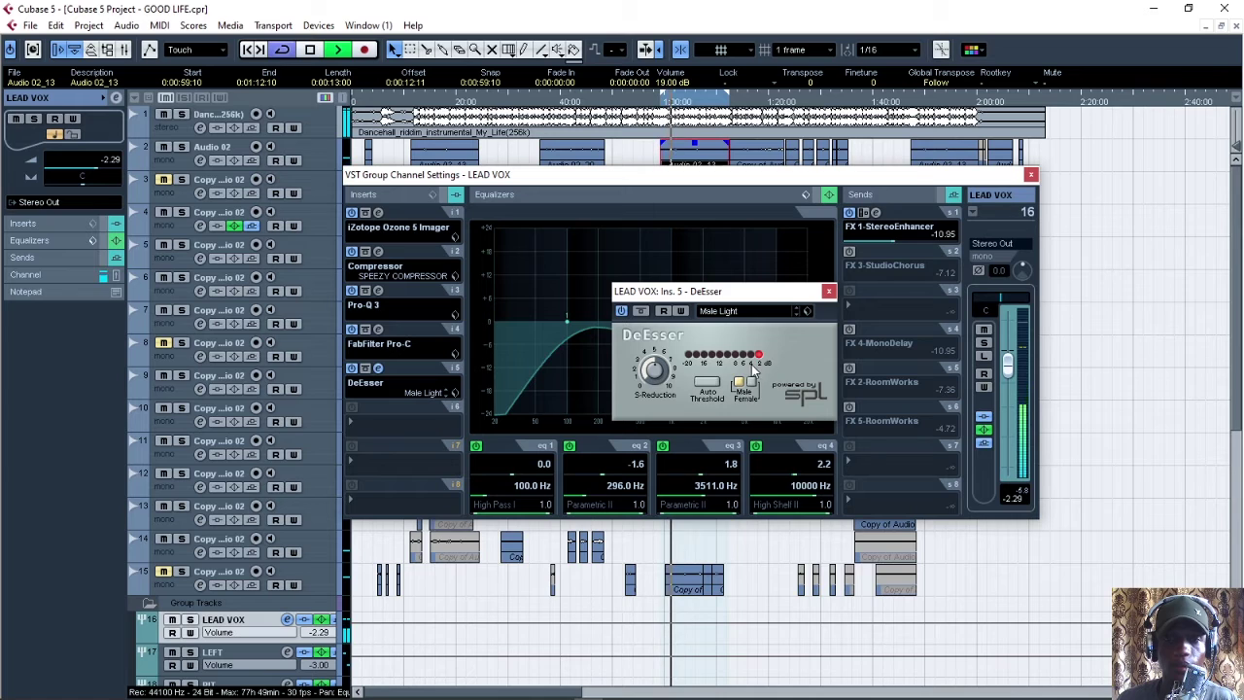
{"action": "key", "text": "space"}
{"action": "left_click", "coordinate": [828, 293]}
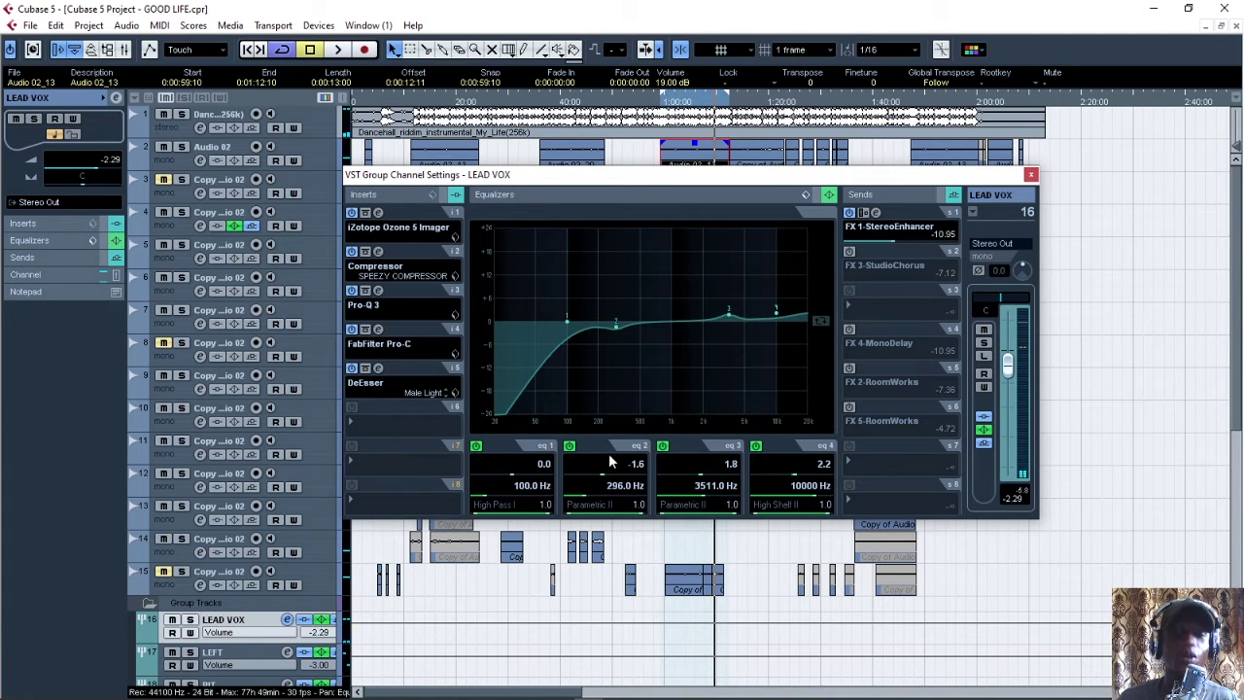
Step: Add the Gate effect to insert 8 of LEAD VOX and lower its threshold to -38.3
{"action": "left_click", "coordinate": [397, 507]}
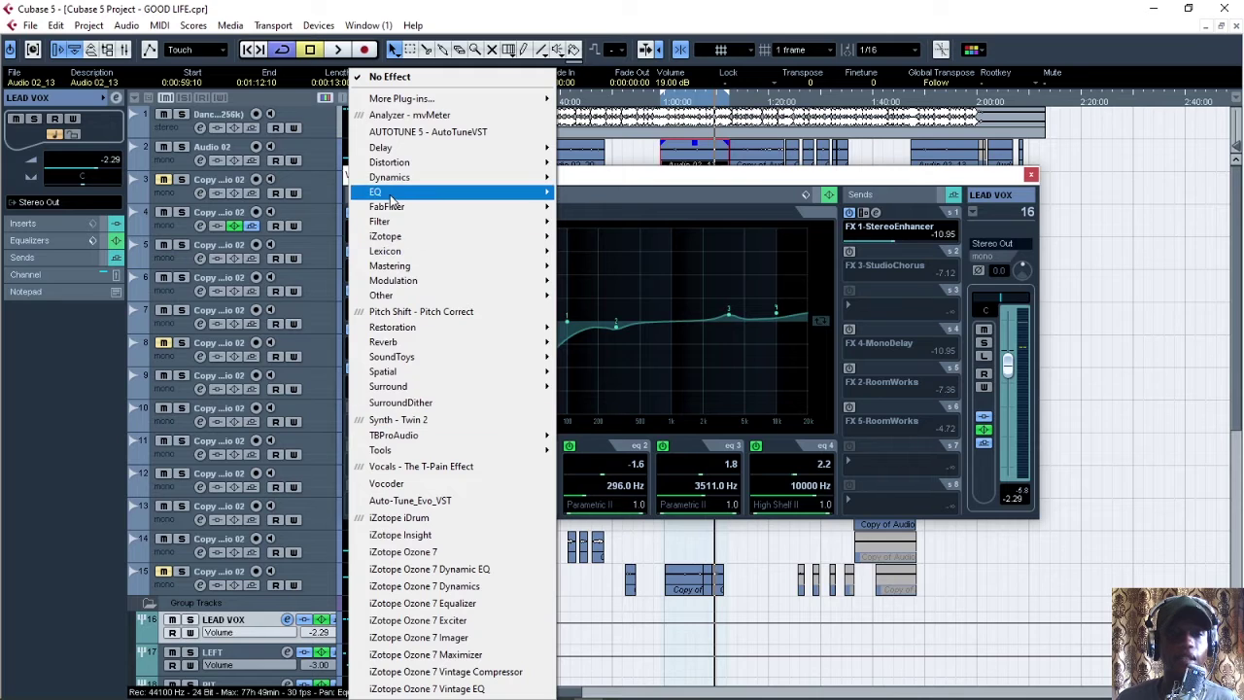
{"action": "mouse_move", "coordinate": [409, 181]}
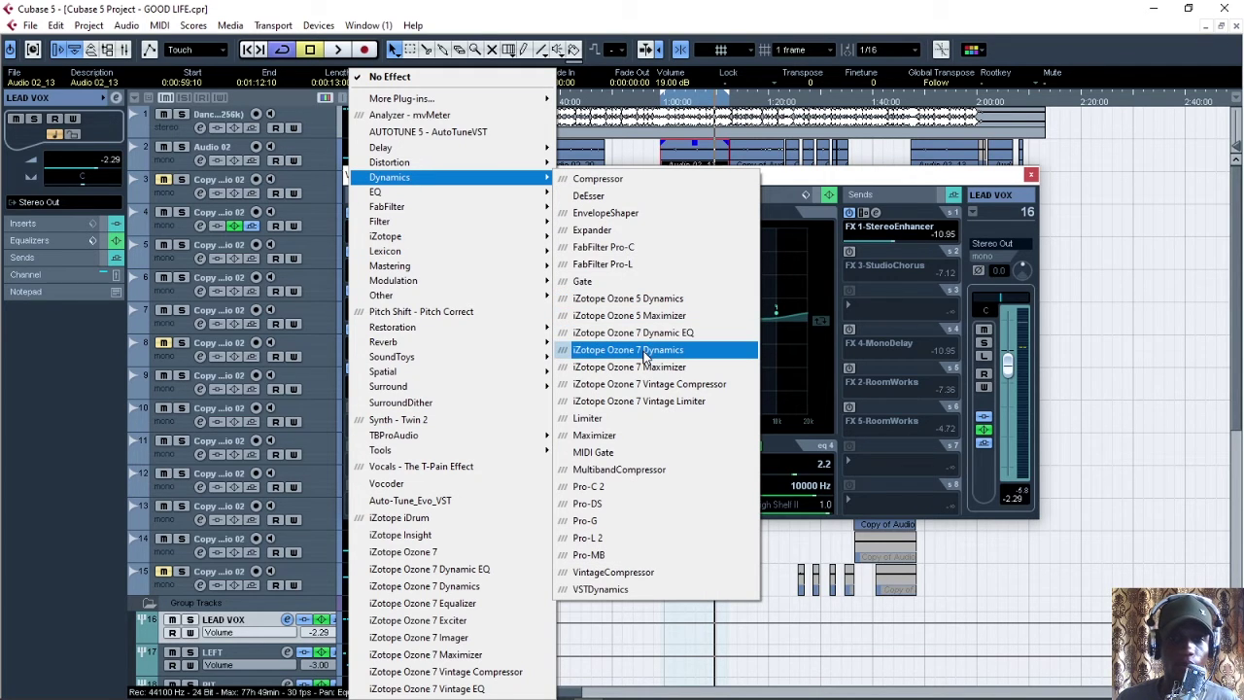
{"action": "left_click", "coordinate": [632, 281]}
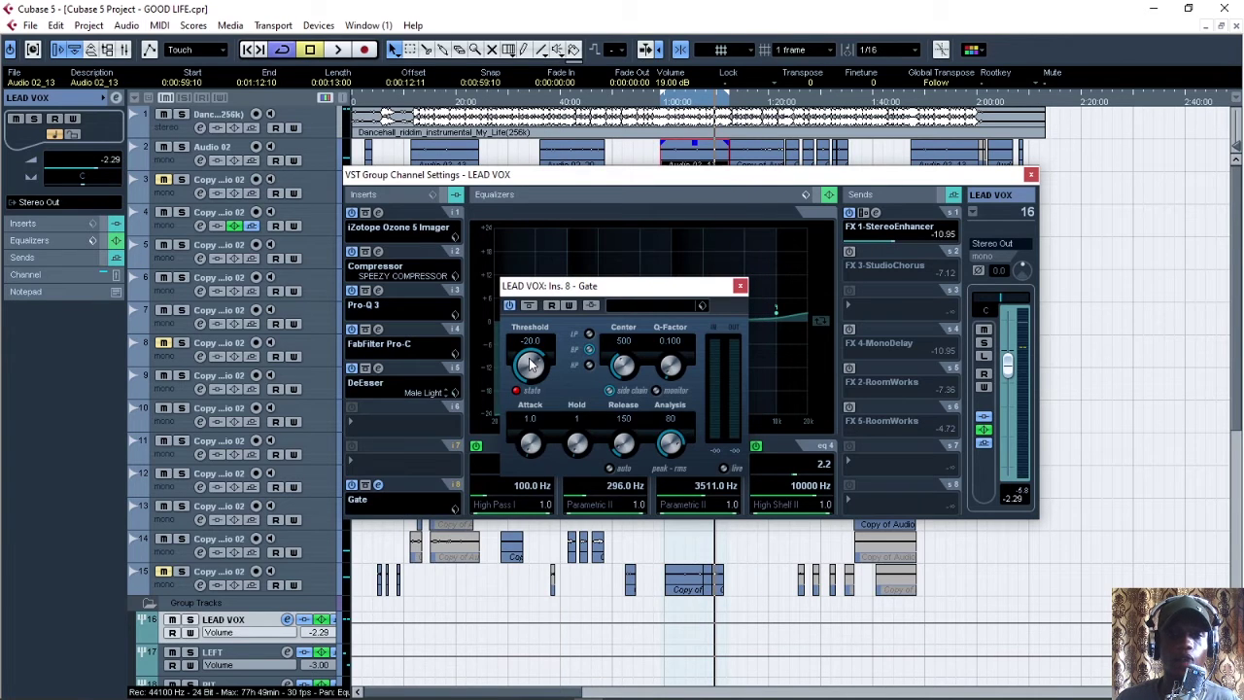
{"action": "left_click_drag", "start_coordinate": [530, 363], "coordinate": [532, 410]}
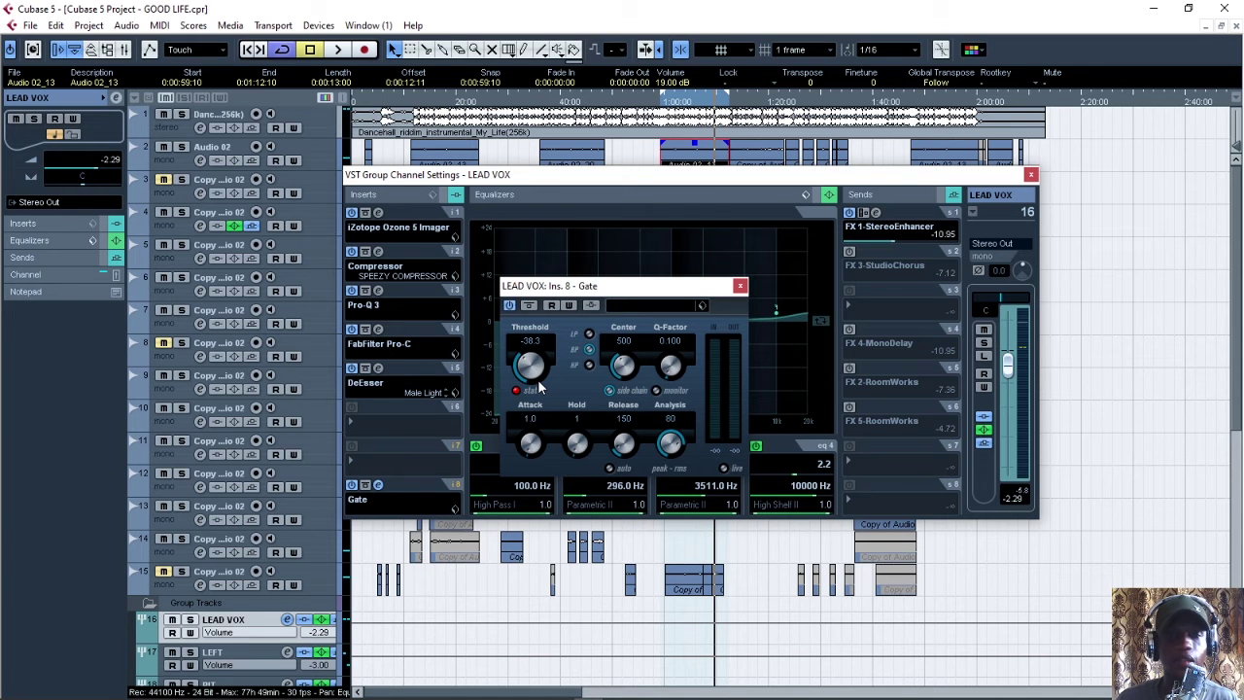
Step: Audition the looped lead vocals through the Gate while watching its state light and level meters, and close its editor
{"action": "key", "text": "space"}
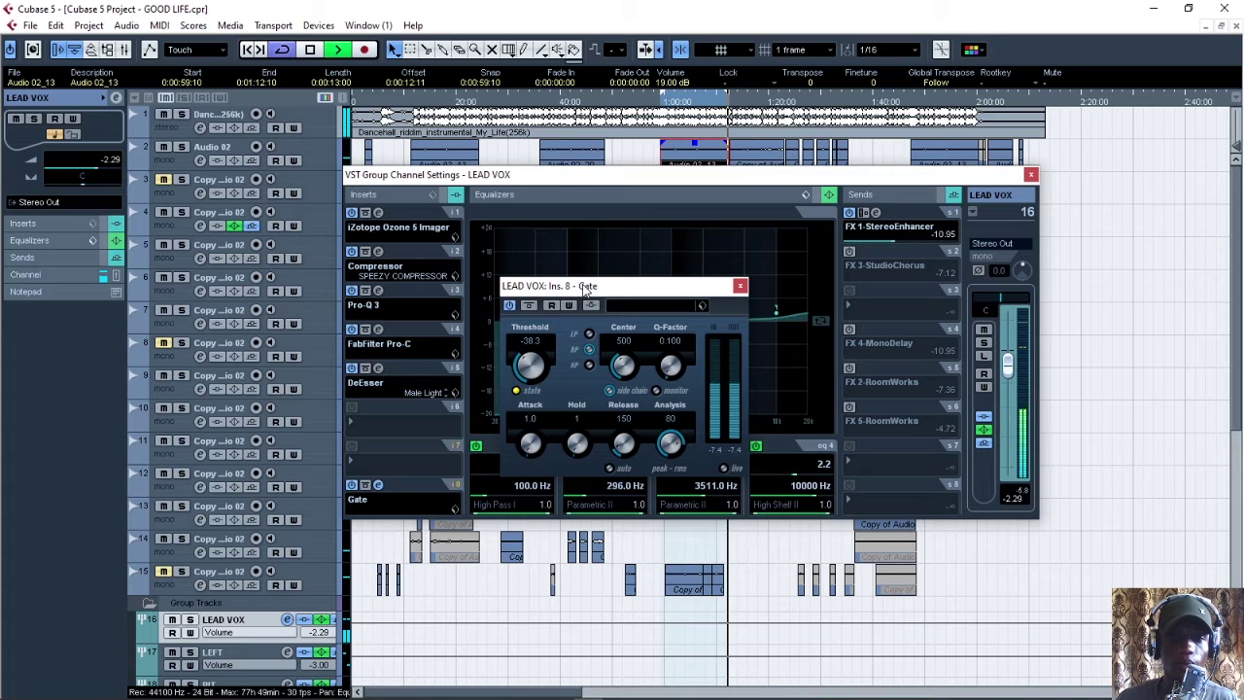
{"action": "left_click_drag", "start_coordinate": [581, 286], "coordinate": [610, 285]}
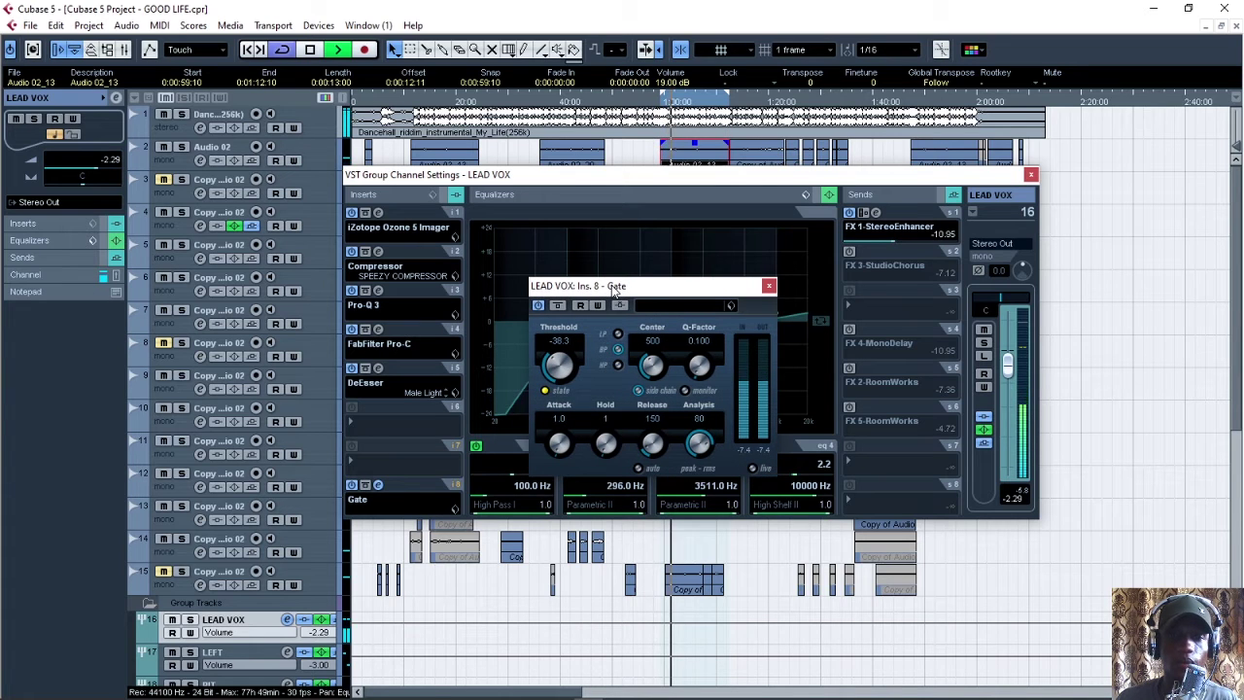
{"action": "key", "text": "space"}
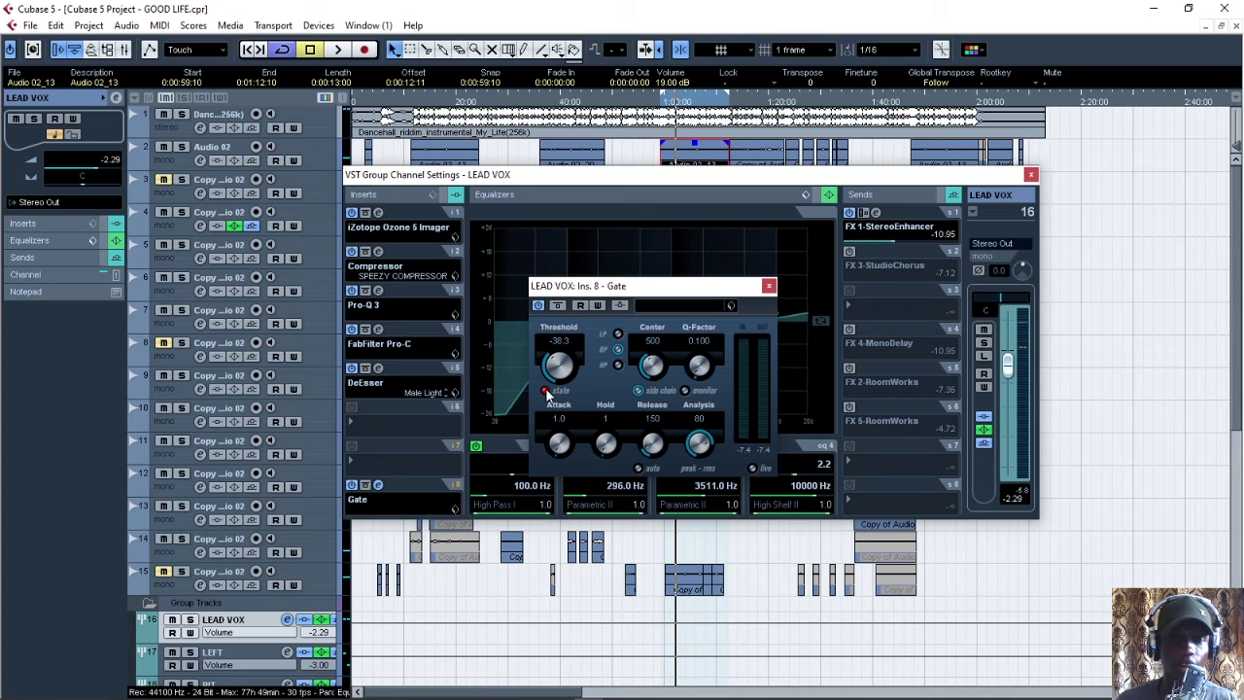
{"action": "key", "text": "space"}
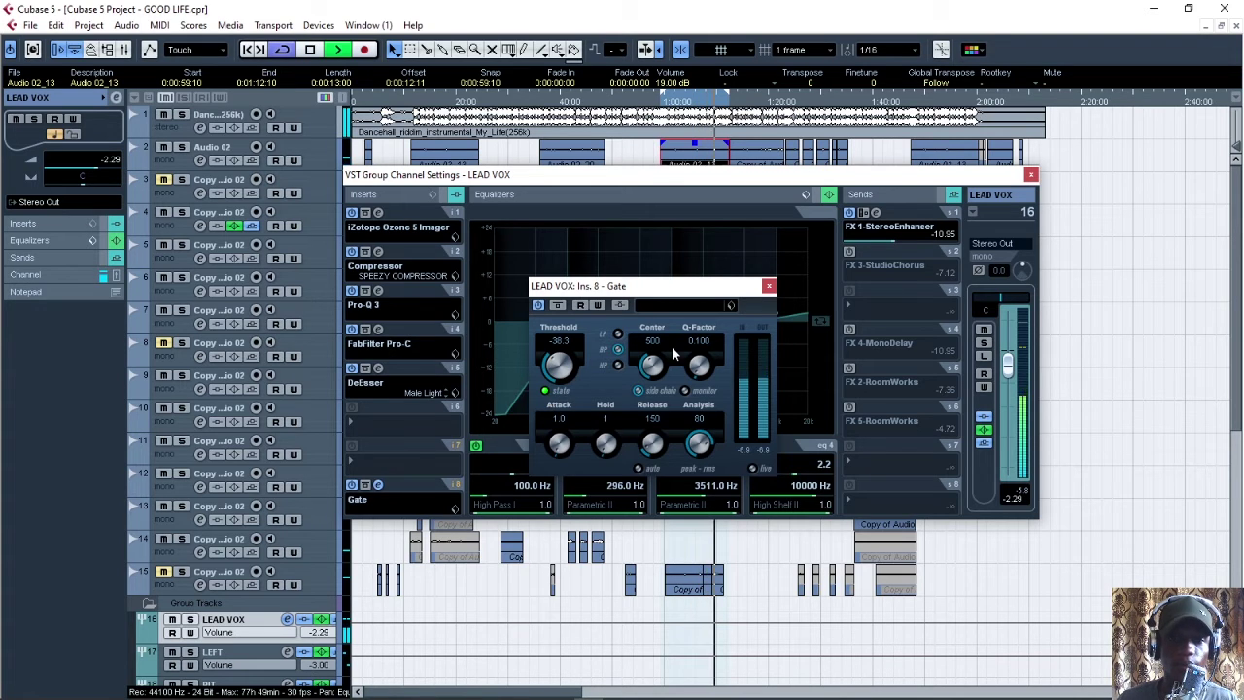
{"action": "key", "text": "space"}
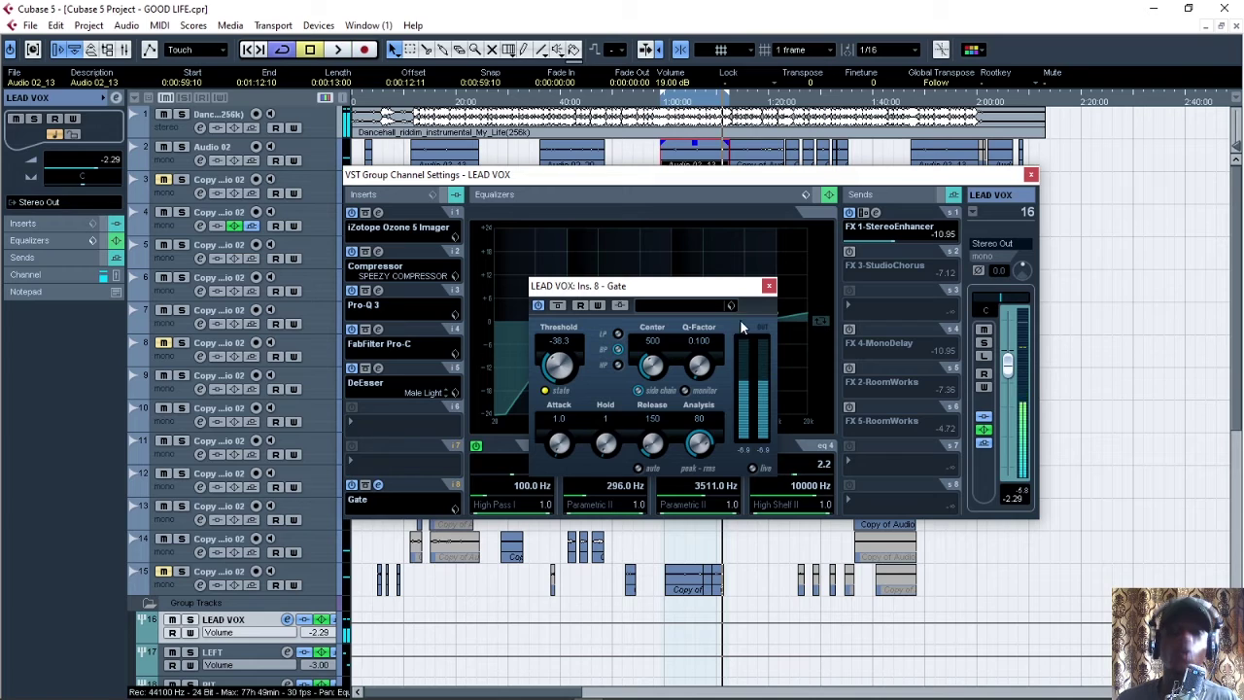
{"action": "left_click", "coordinate": [769, 286]}
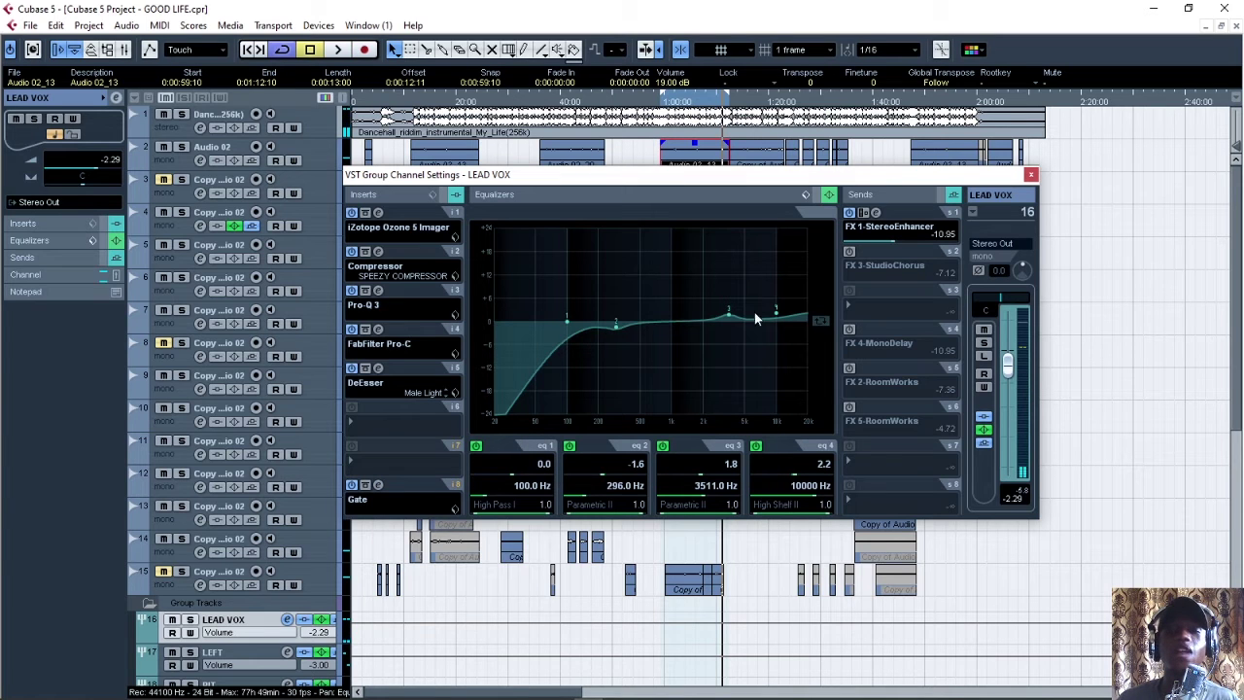
Step: Load Auto-Tune_Evo_VST into insert 7 of LEAD VOX and set its Retune Speed to 0
{"action": "left_click", "coordinate": [405, 465]}
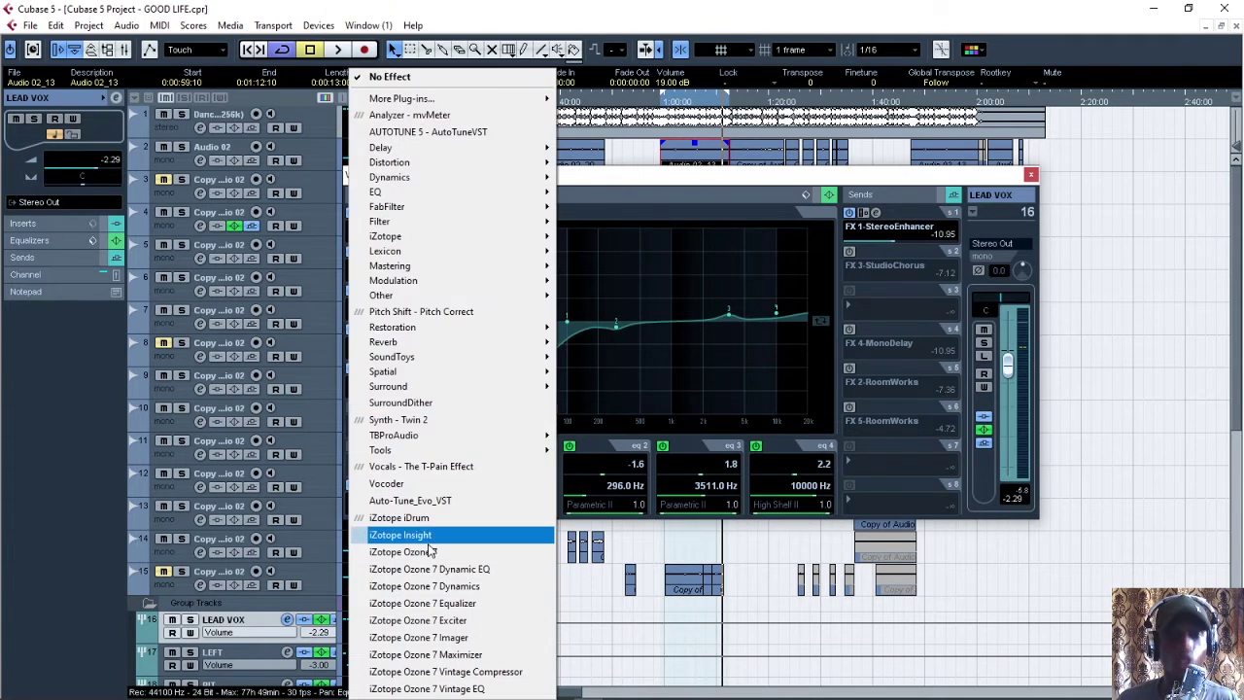
{"action": "left_click", "coordinate": [442, 505]}
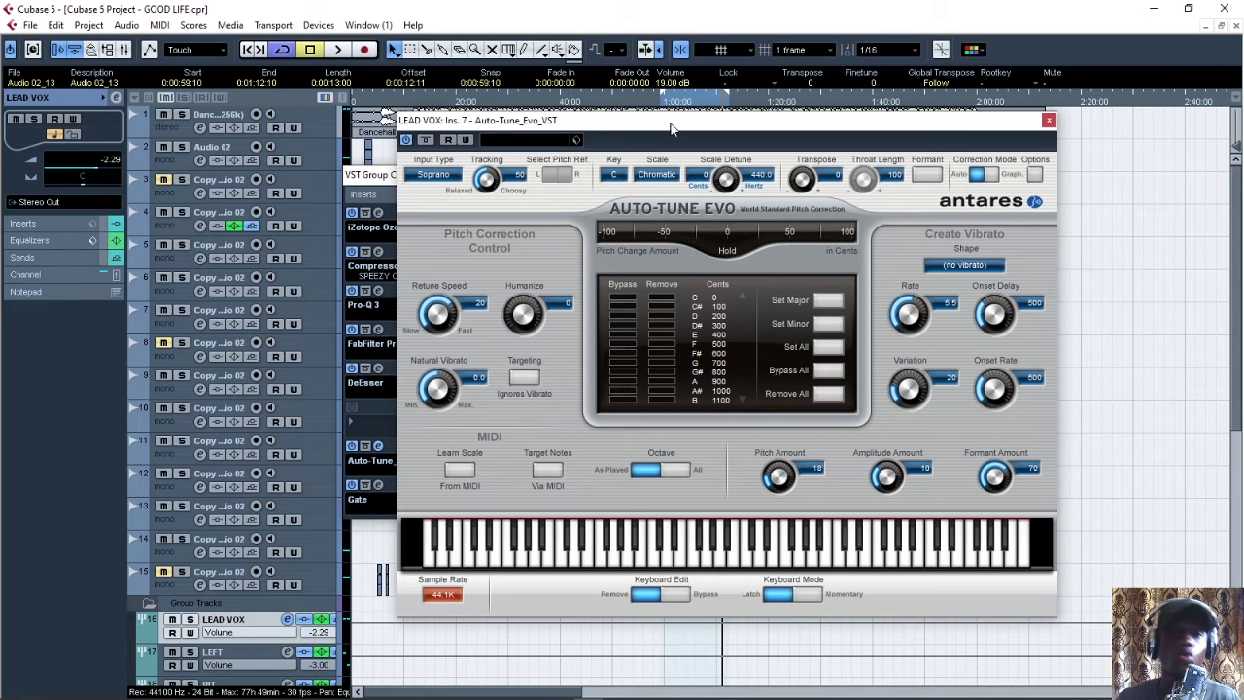
{"action": "left_click_drag", "start_coordinate": [684, 130], "coordinate": [679, 158]}
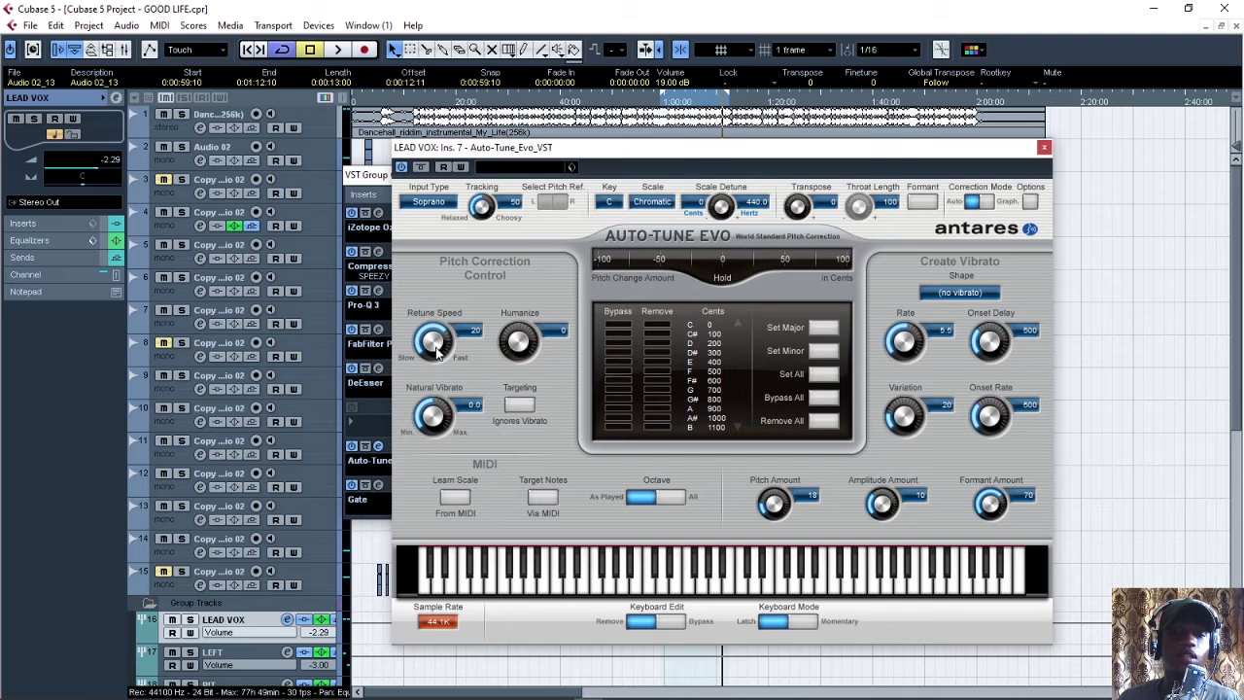
{"action": "left_click_drag", "start_coordinate": [434, 339], "coordinate": [423, 326]}
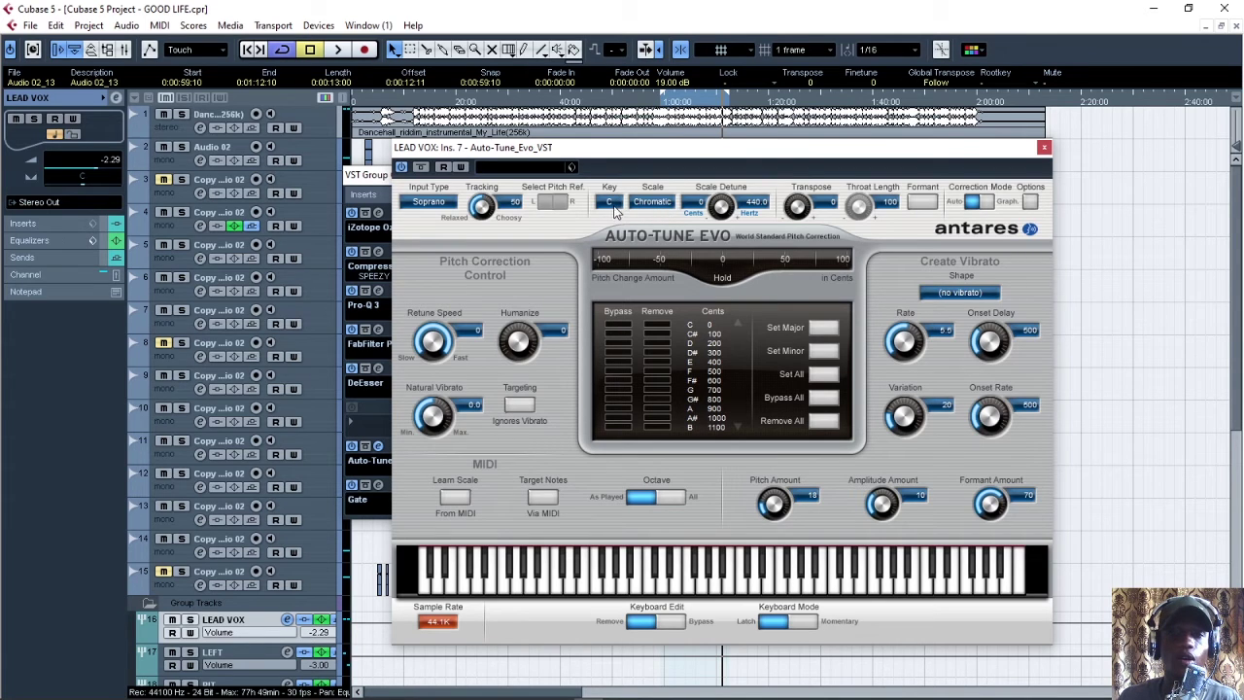
Step: Try the Auto-Tune keys Db, D and Eb on the lead vocals during looped playback
{"action": "key", "text": "space"}
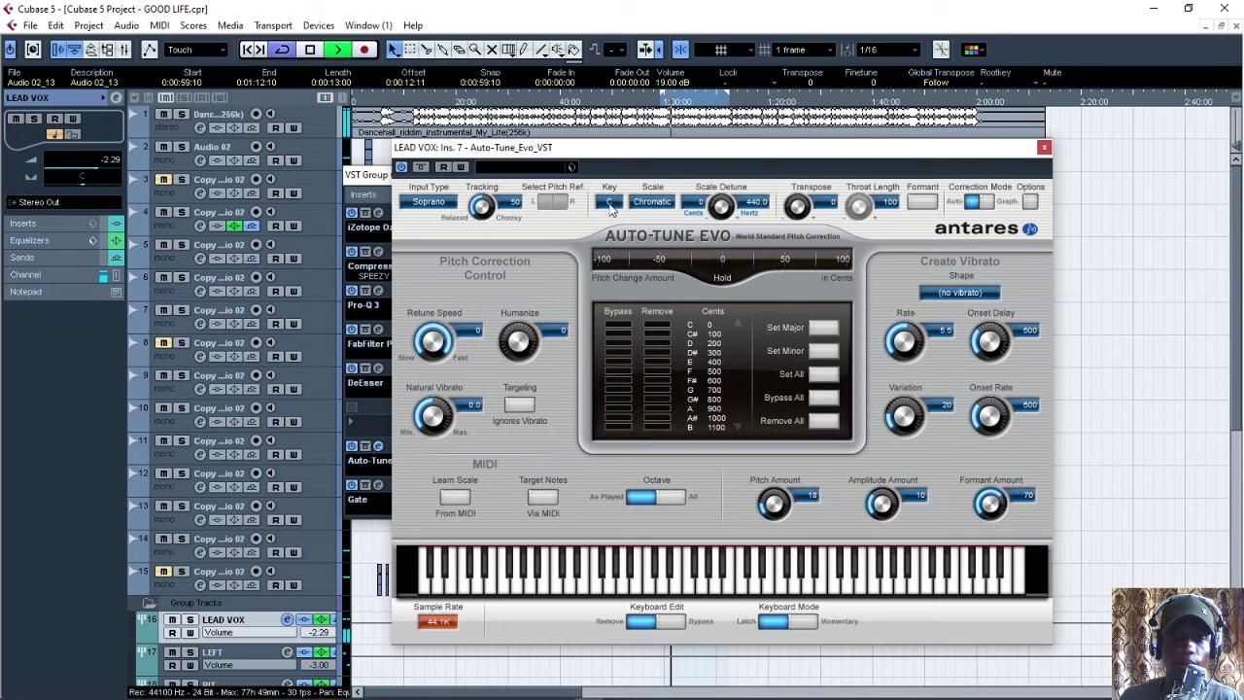
{"action": "left_click", "coordinate": [610, 204]}
{"action": "left_click", "coordinate": [625, 238]}
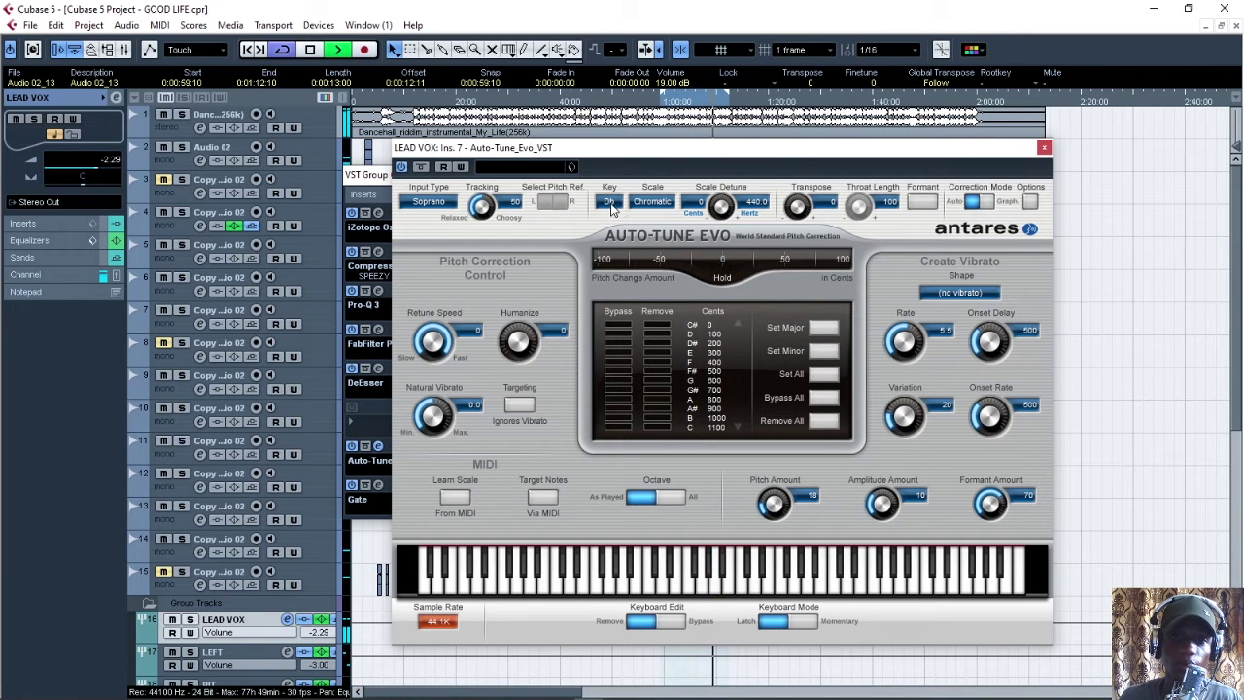
{"action": "left_click", "coordinate": [611, 204]}
{"action": "left_click", "coordinate": [625, 250]}
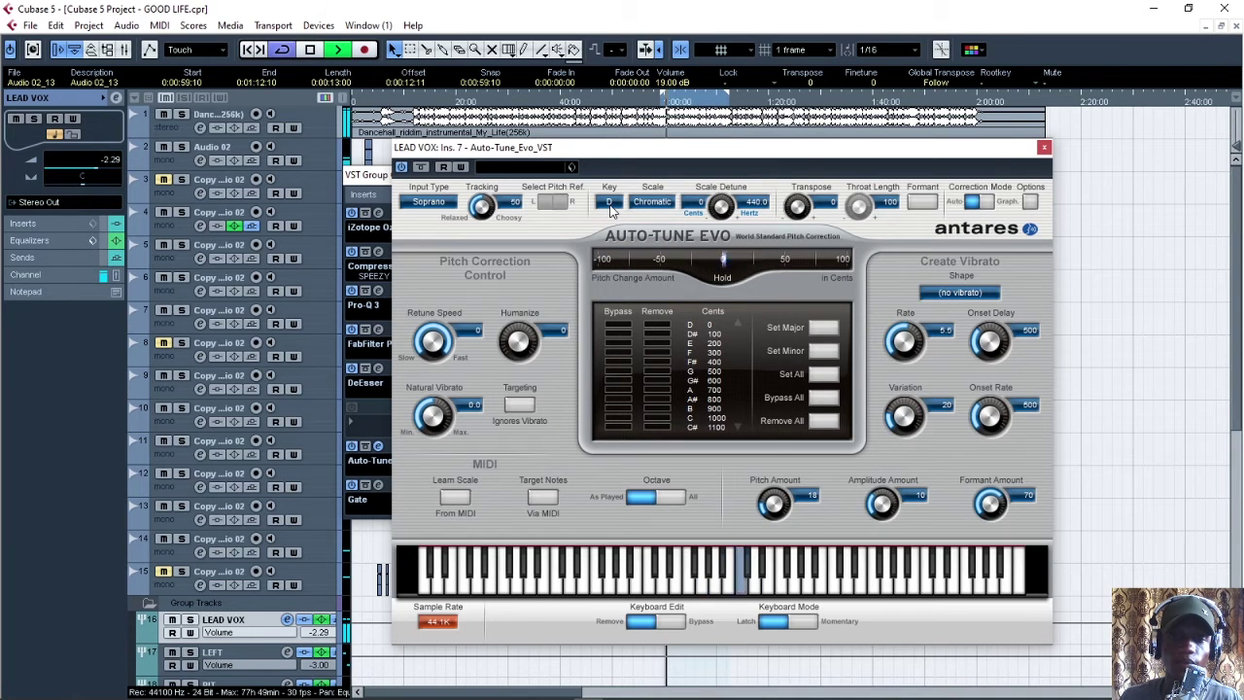
{"action": "left_click", "coordinate": [611, 206]}
{"action": "left_click", "coordinate": [627, 271]}
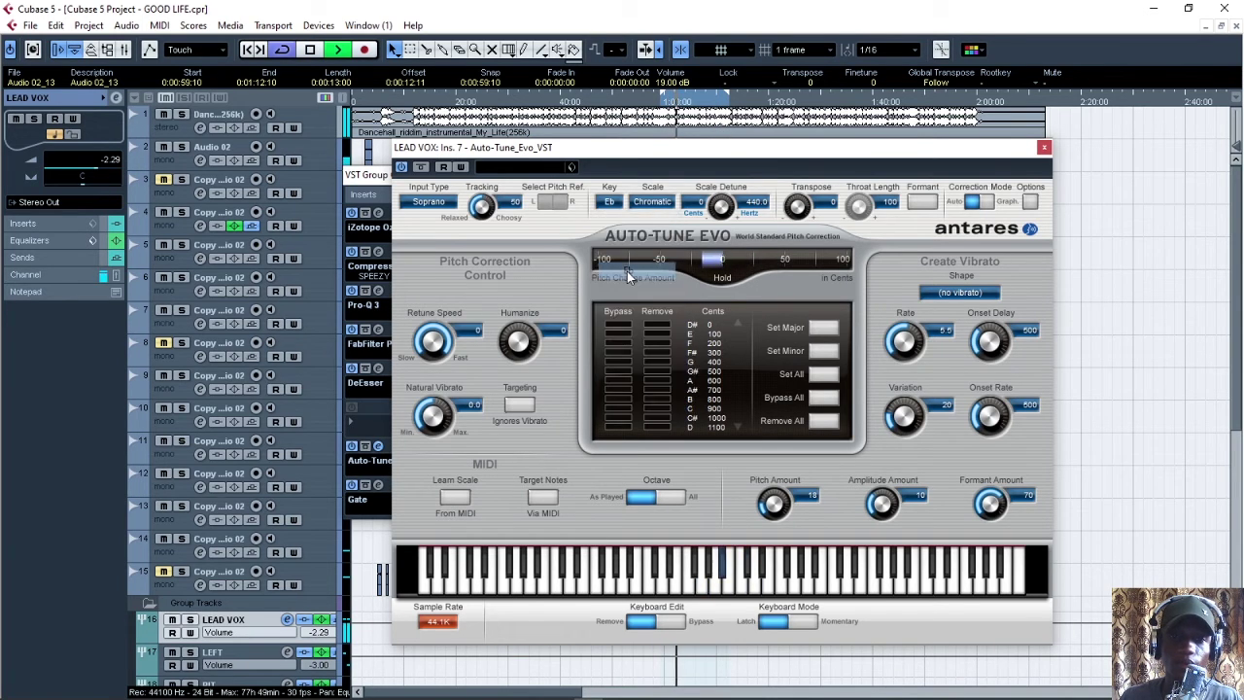
{"action": "left_click", "coordinate": [611, 203]}
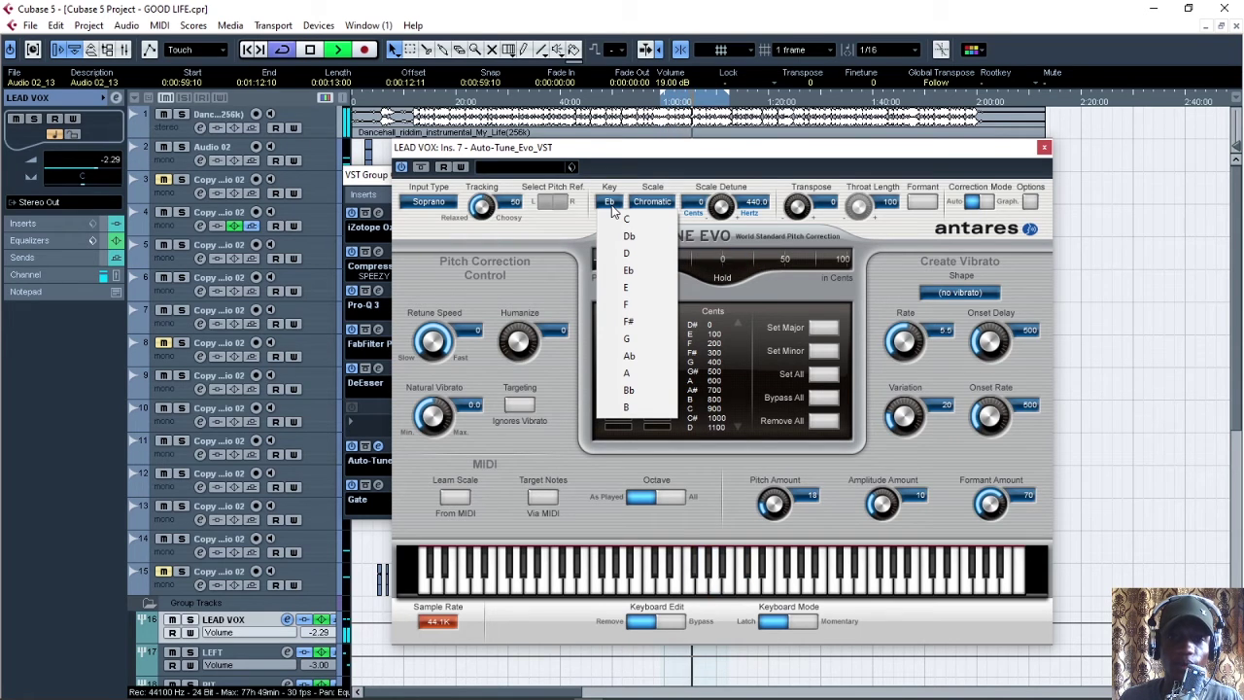
{"action": "left_click", "coordinate": [686, 169]}
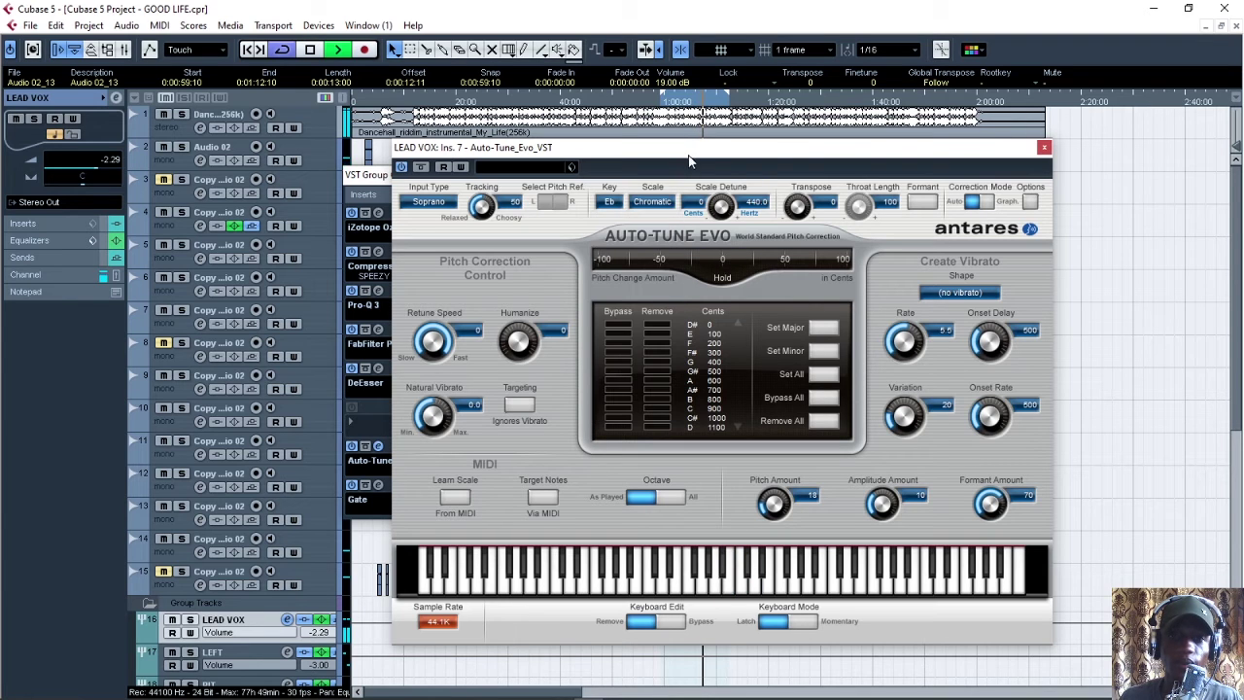
{"action": "key", "text": "space"}
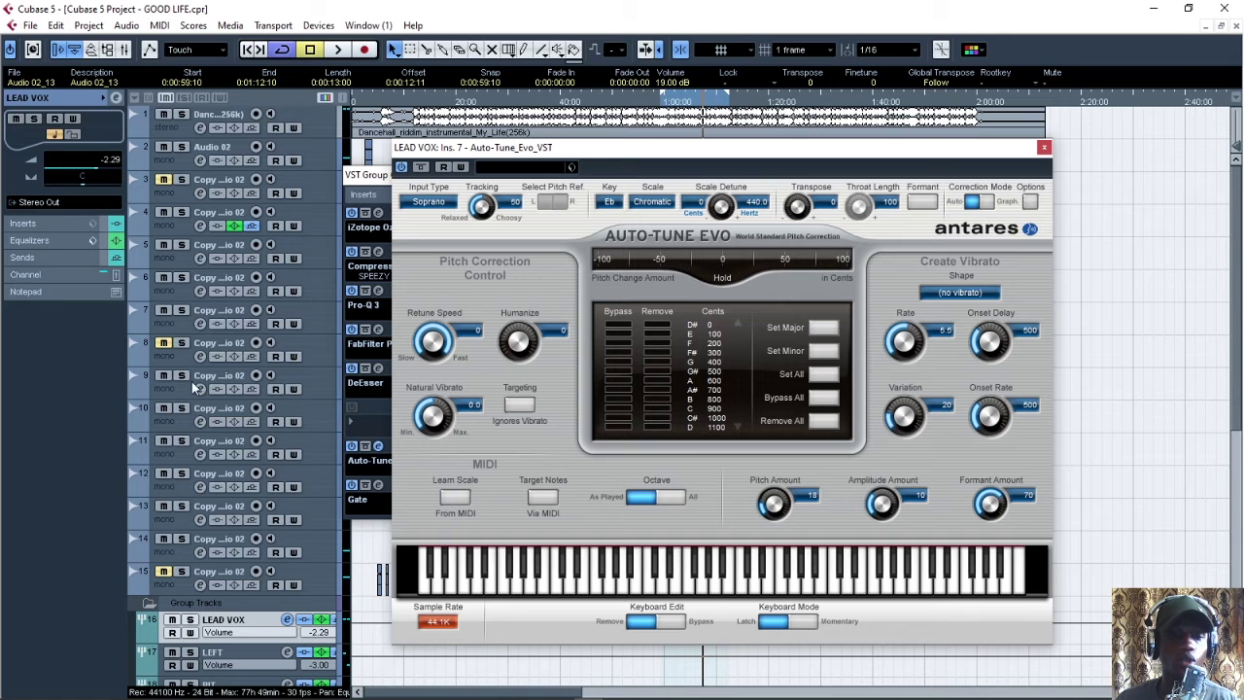
Step: Raise the LEAD VOX group's volume fader to -0.67 and return to the Auto-Tune editor
{"action": "left_click", "coordinate": [117, 99]}
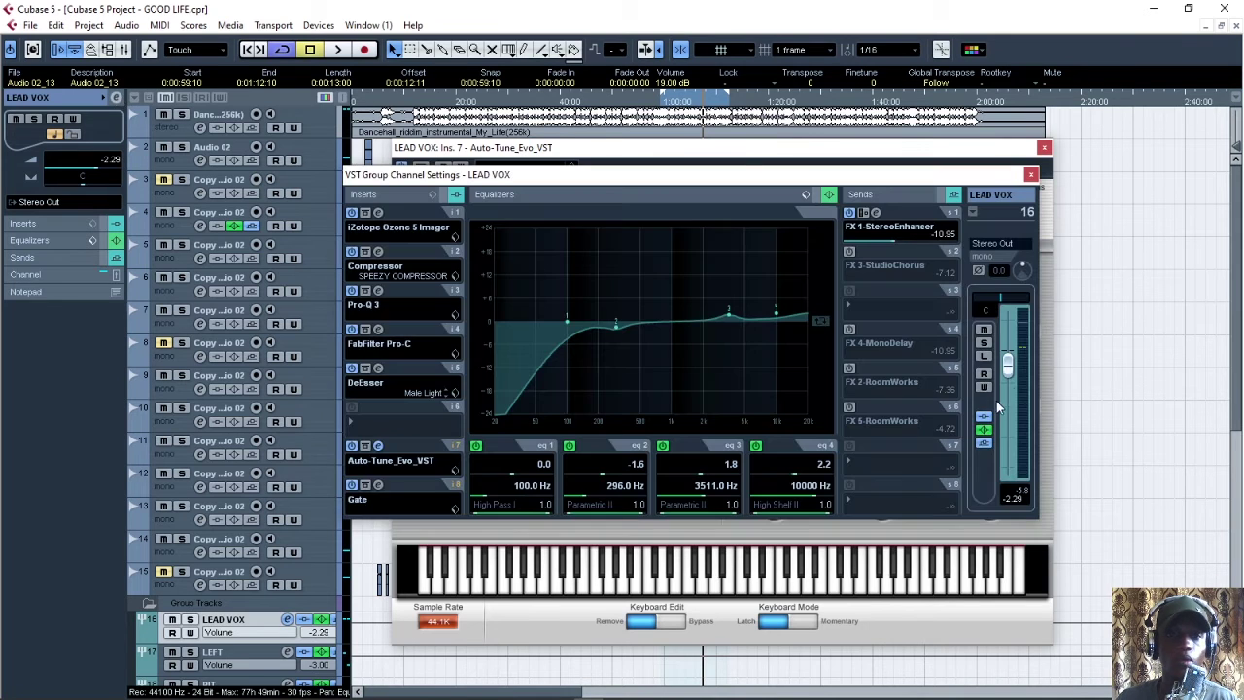
{"action": "left_click_drag", "start_coordinate": [1012, 367], "coordinate": [1010, 359]}
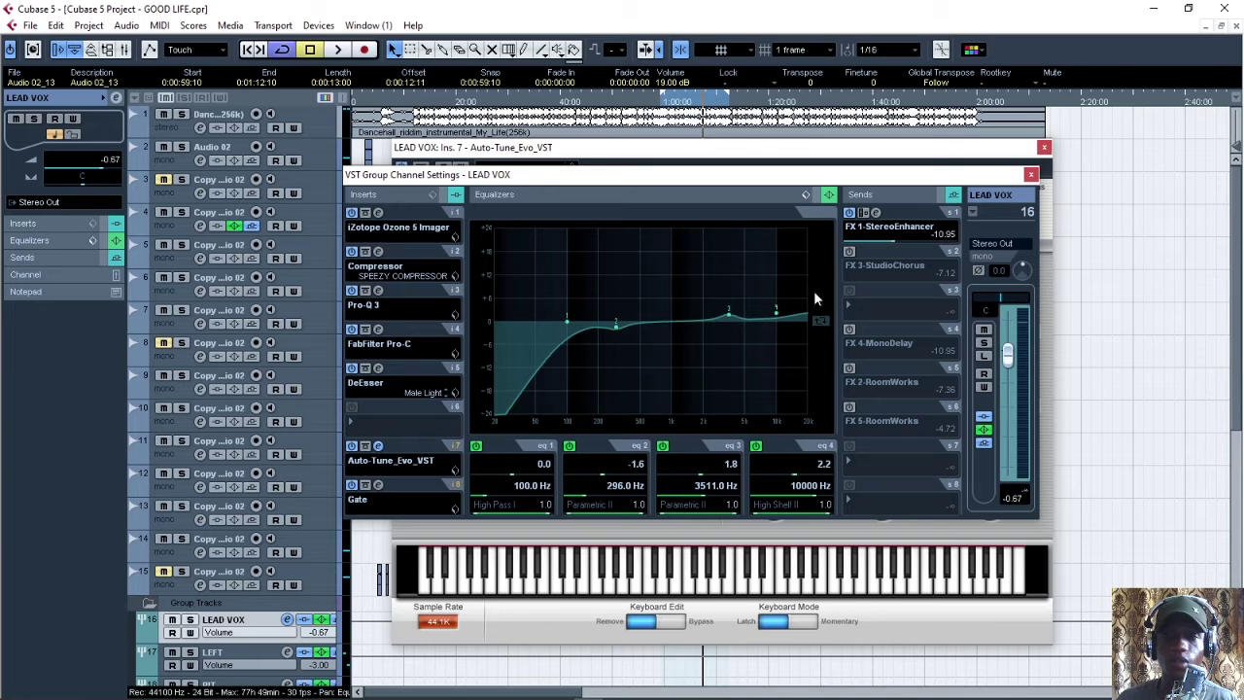
{"action": "left_click", "coordinate": [378, 445]}
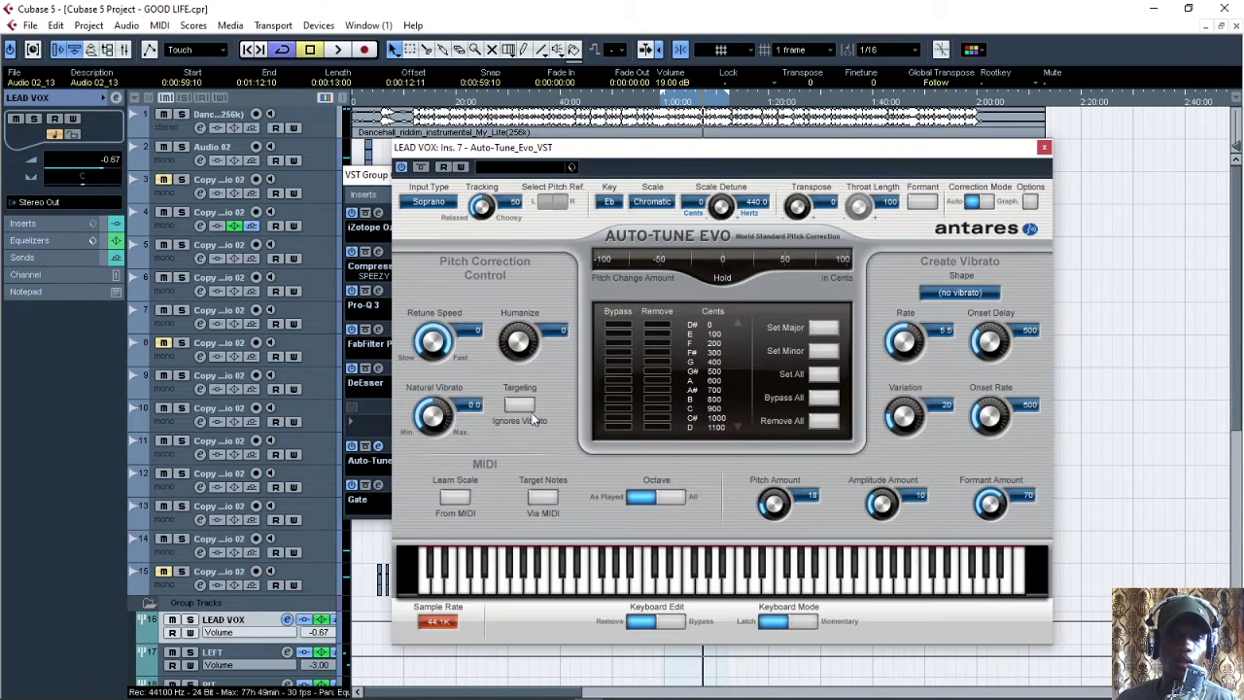
Step: Compare the Auto-Tune keys E and F# during looped playback, and set the key to C
{"action": "key", "text": "space"}
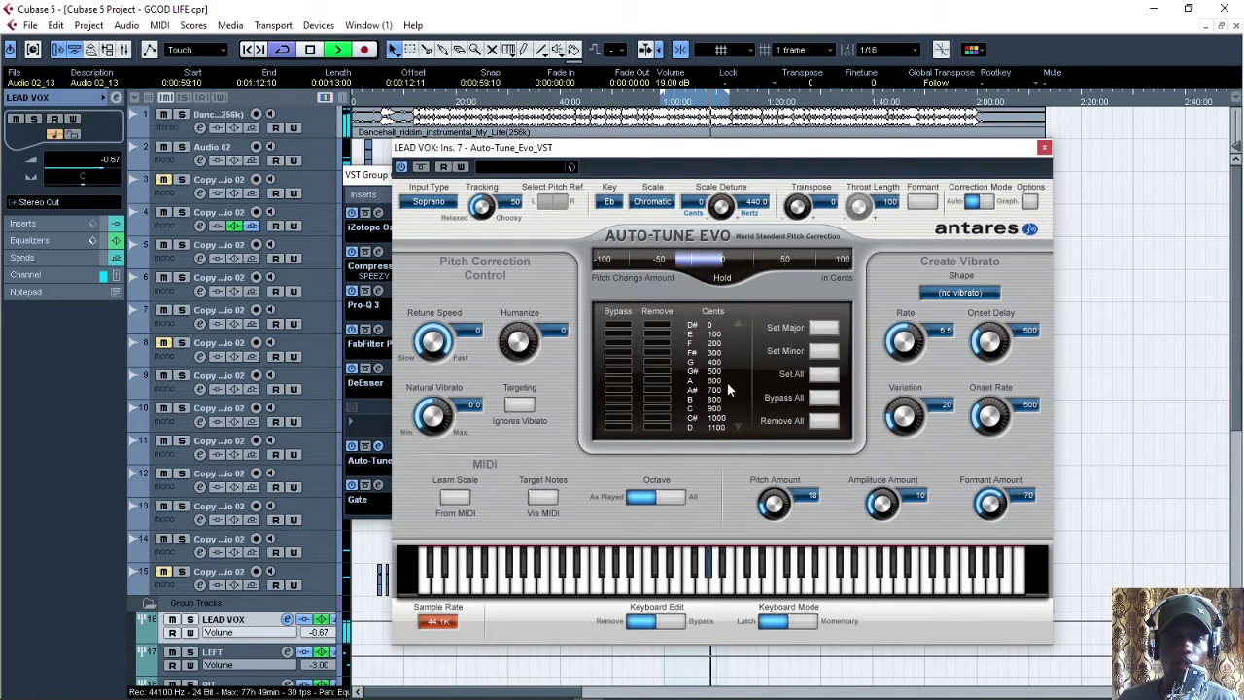
{"action": "left_click", "coordinate": [610, 201]}
{"action": "left_click", "coordinate": [640, 291]}
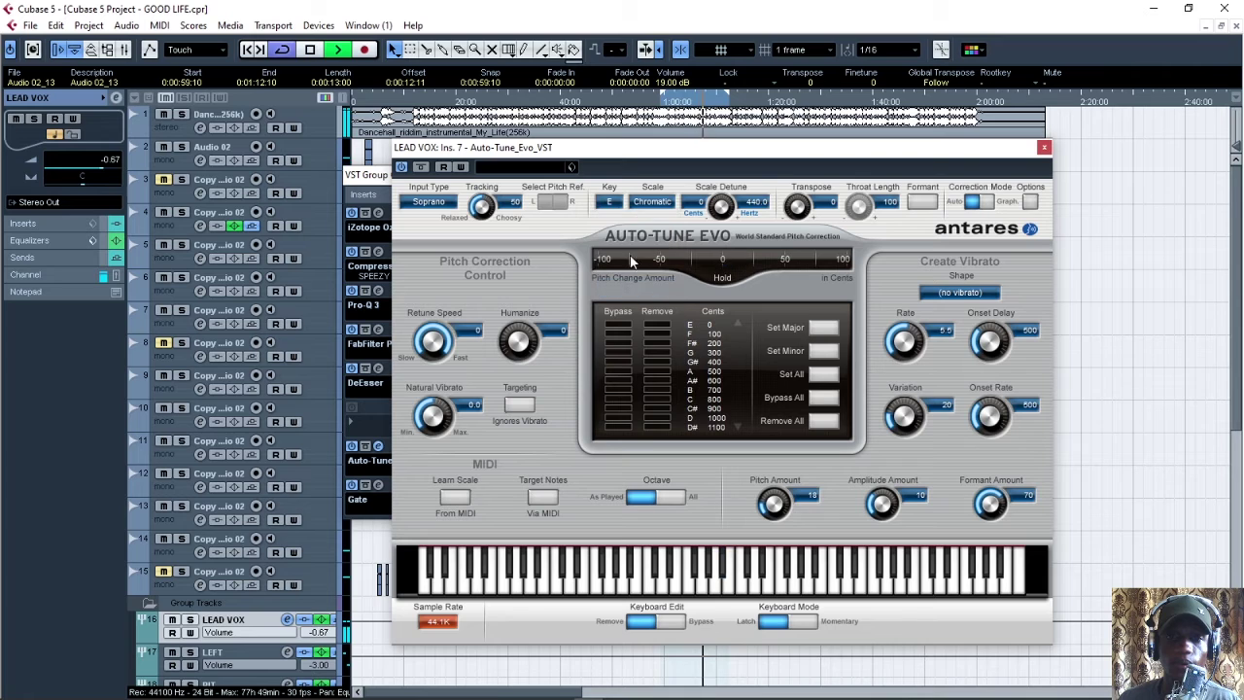
{"action": "left_click", "coordinate": [609, 201]}
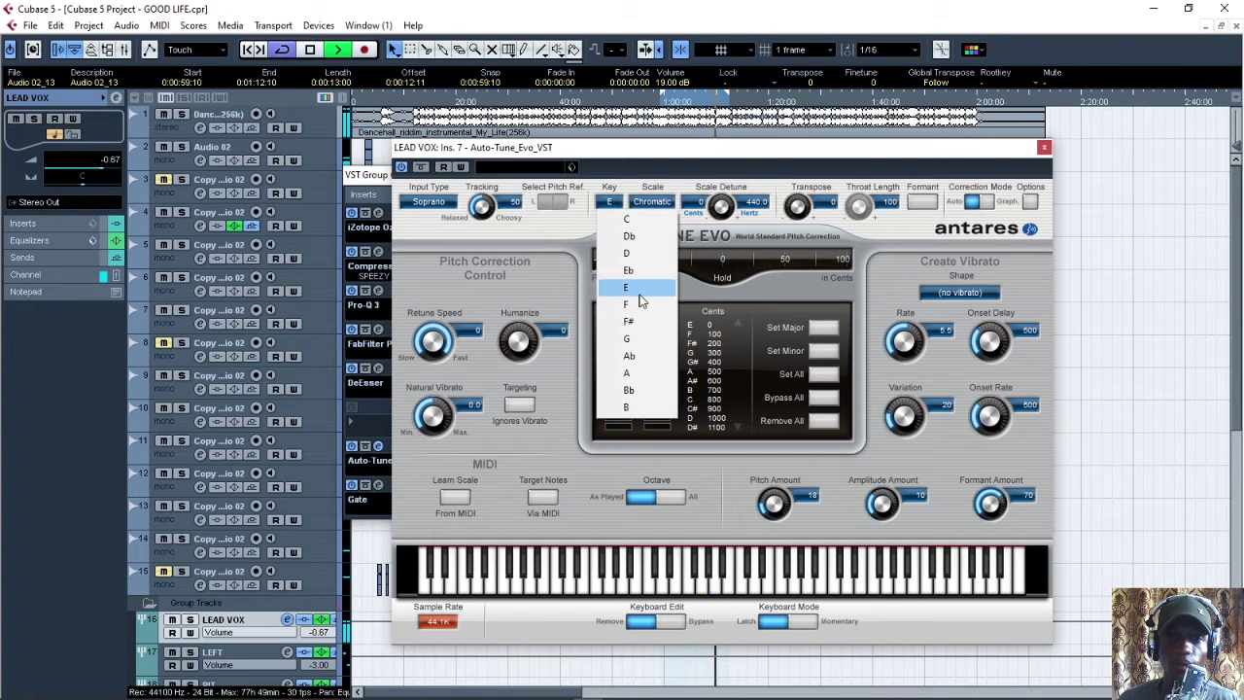
{"action": "left_click", "coordinate": [637, 323]}
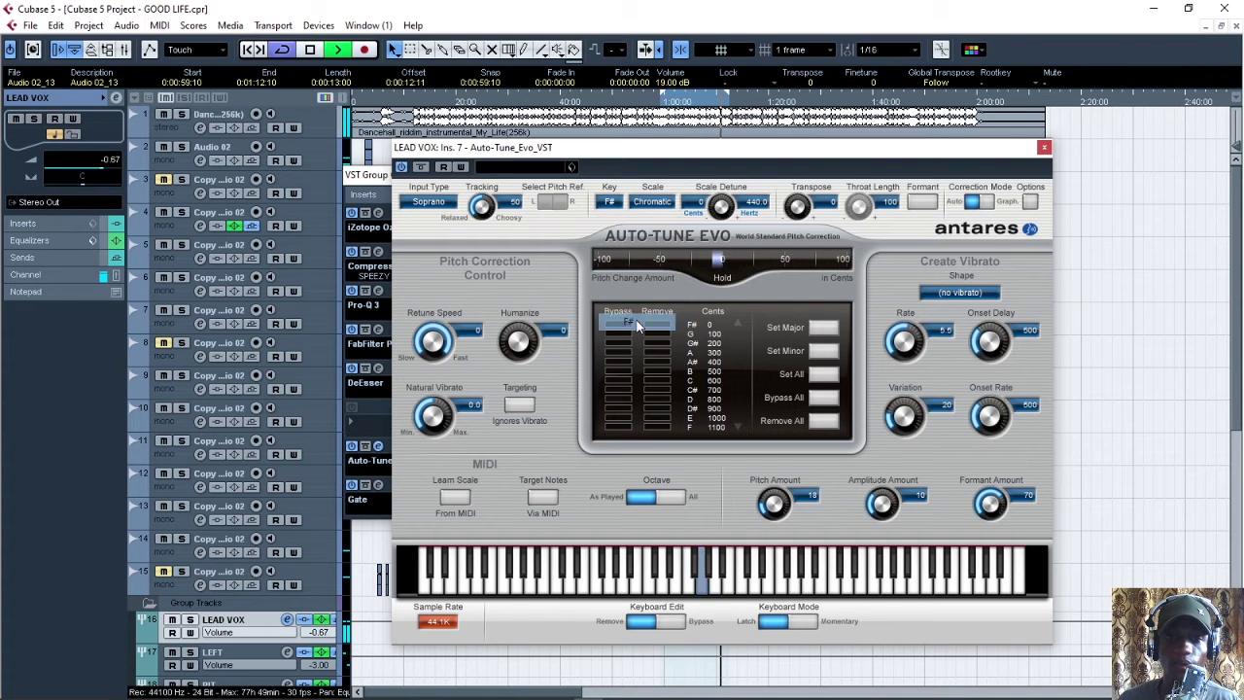
{"action": "left_click", "coordinate": [610, 203]}
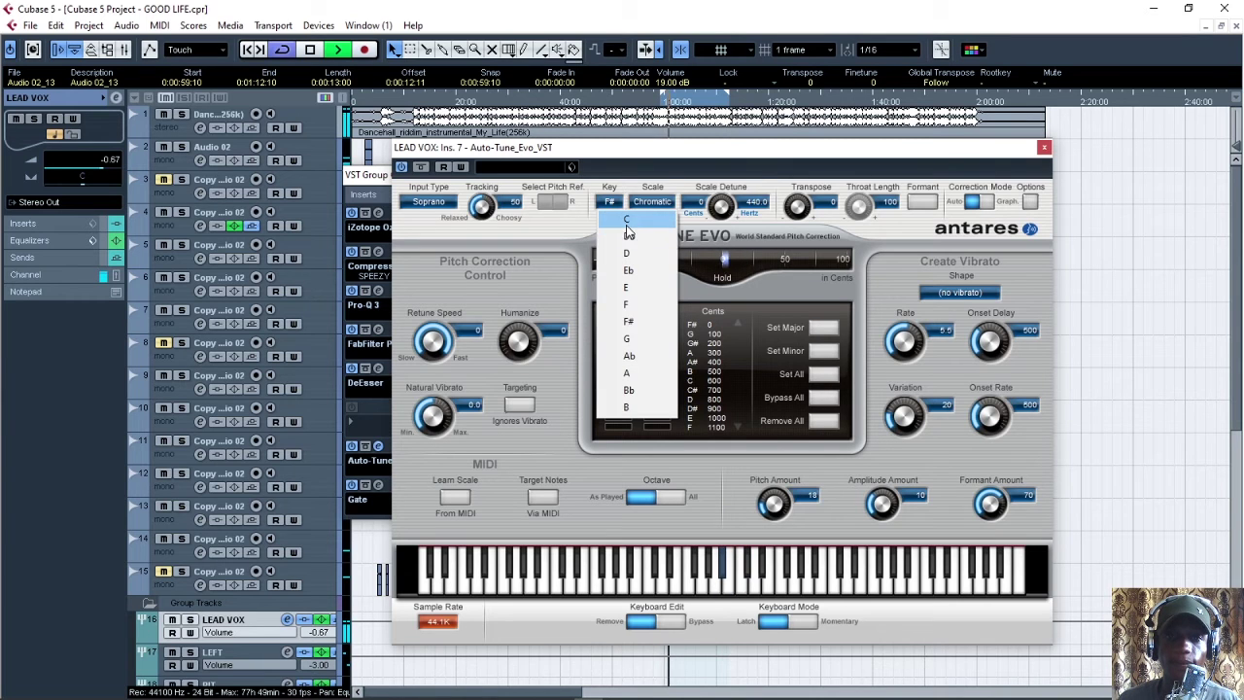
{"action": "left_click", "coordinate": [626, 224]}
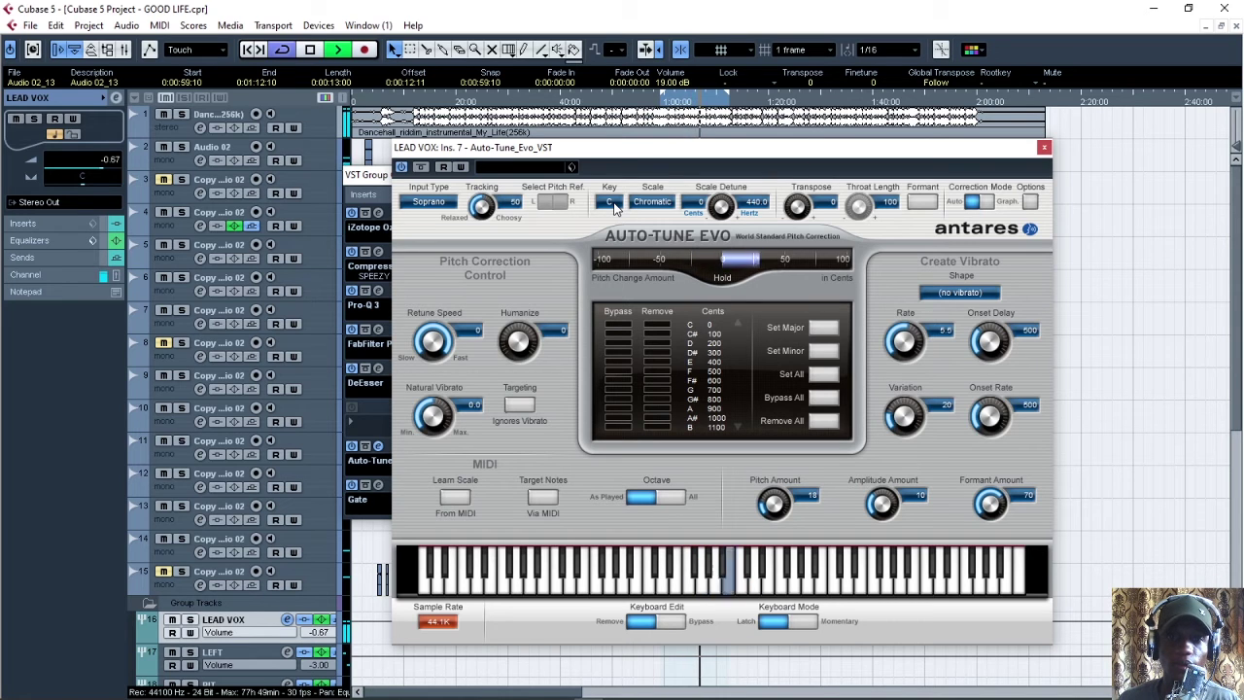
Step: Set Auto-Tune's Retune Speed to 9 and Humanize to 52, auditioning the looped vocals with the new settings
{"action": "key", "text": "space"}
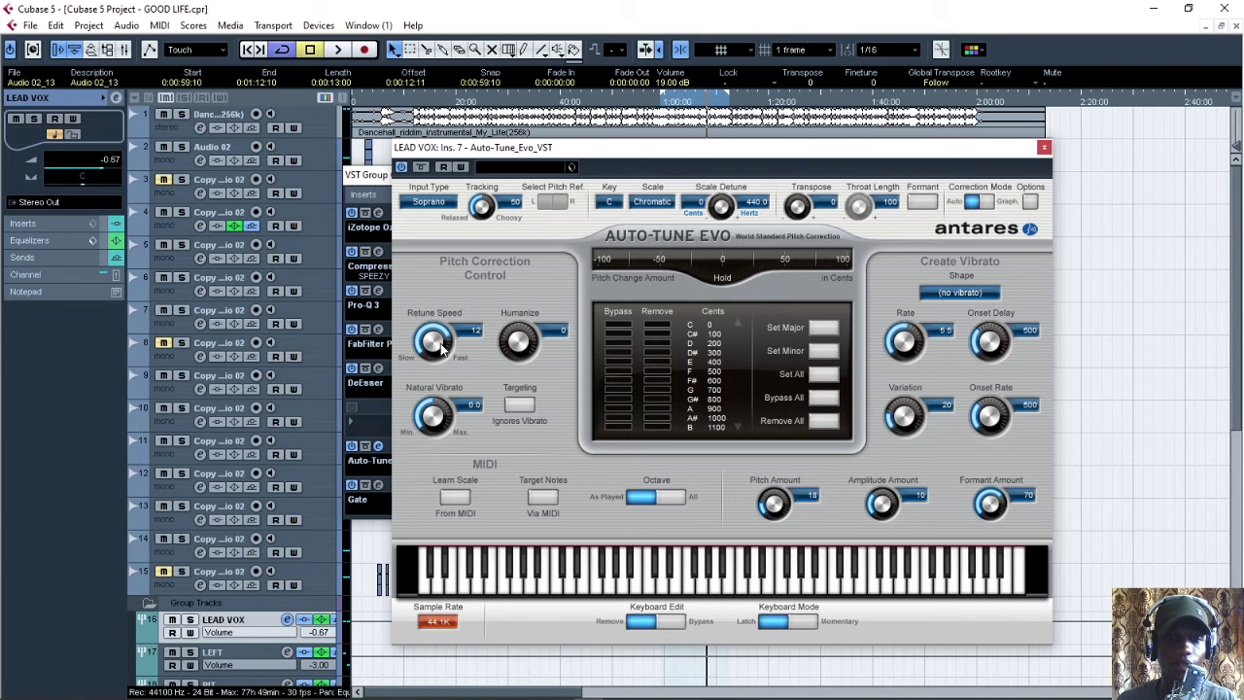
{"action": "key", "text": "space"}
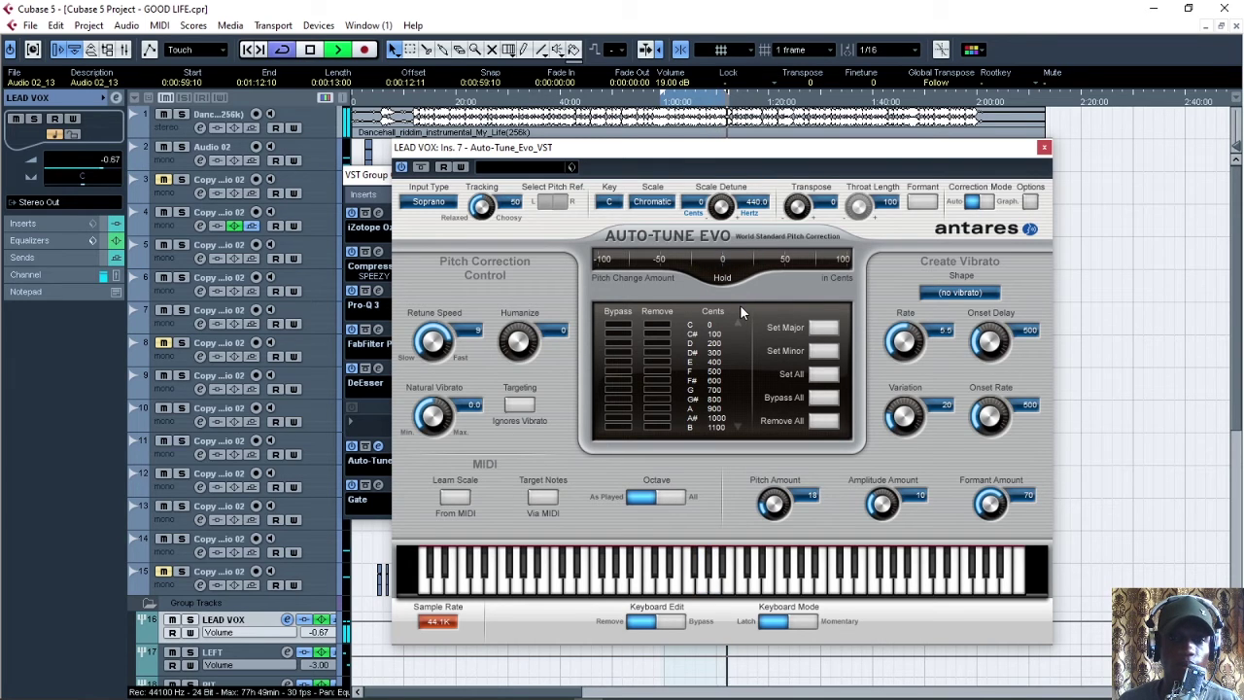
{"action": "key", "text": "space"}
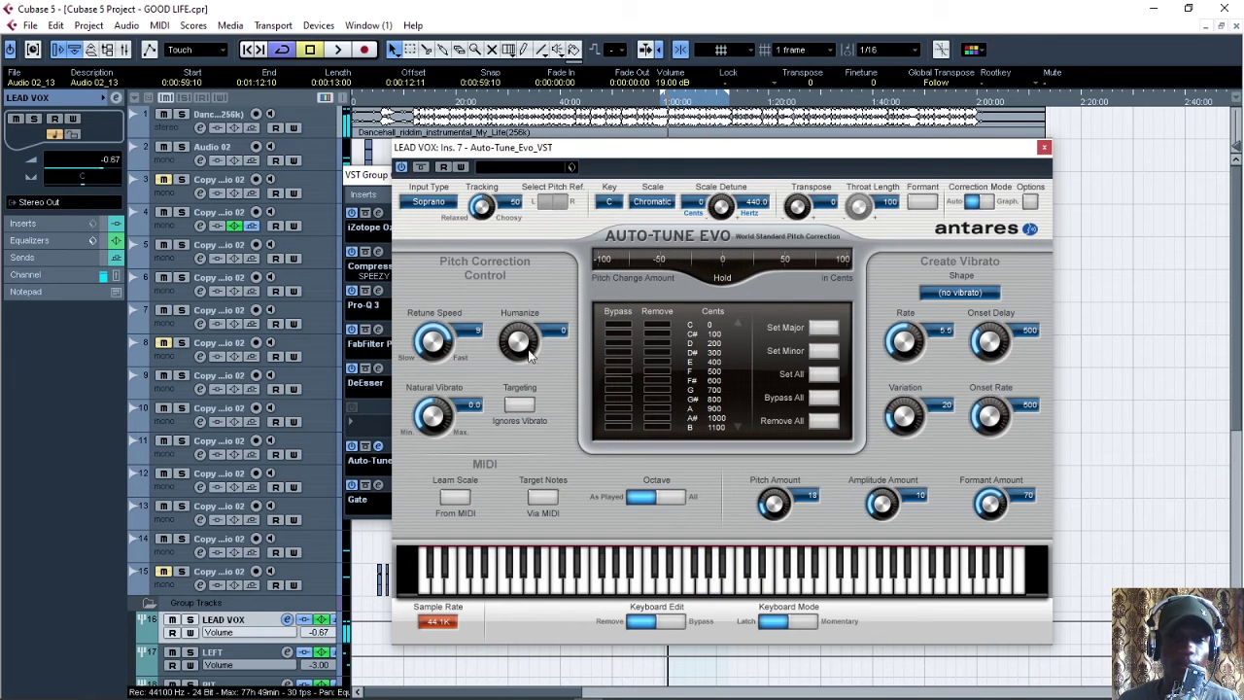
{"action": "left_click_drag", "start_coordinate": [517, 350], "coordinate": [518, 336]}
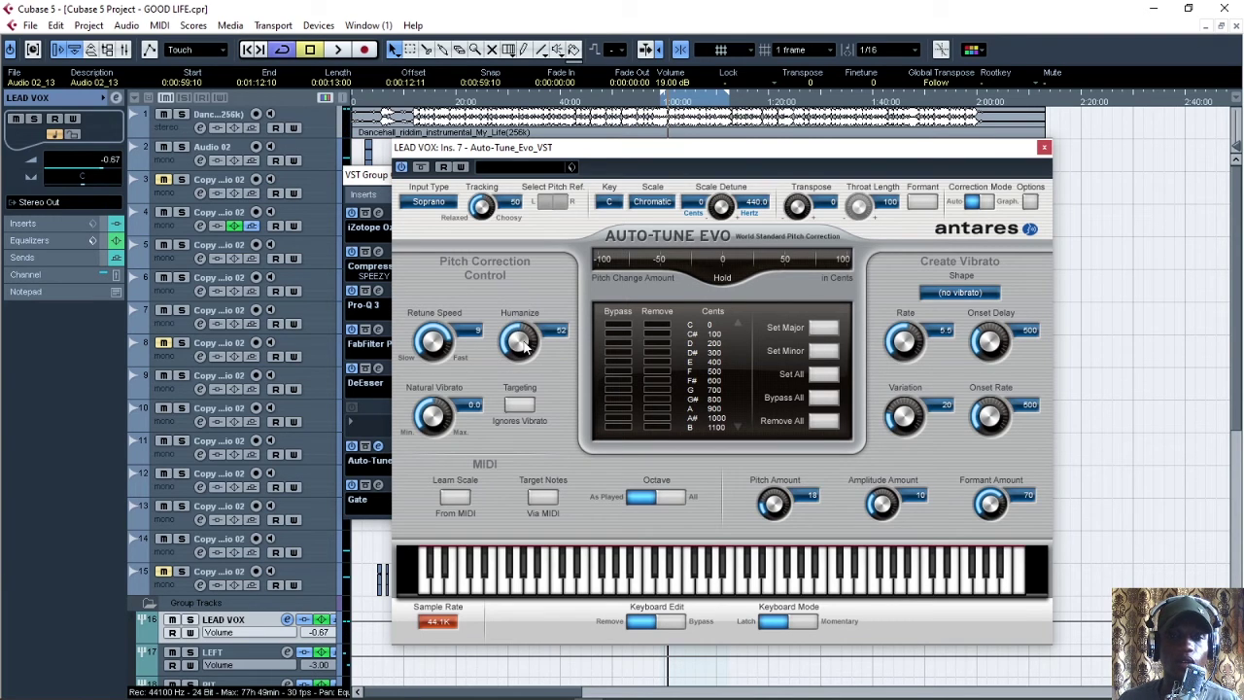
{"action": "key", "text": "space"}
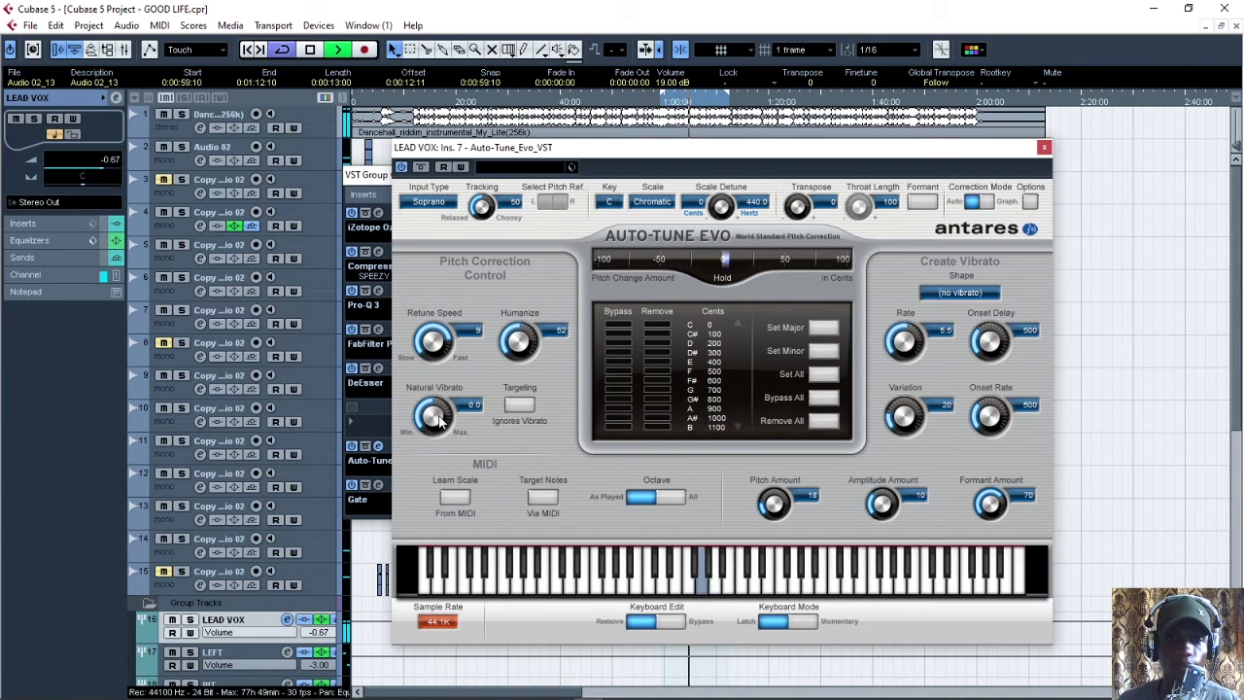
Step: Set Auto-Tune's vibrato Rate to 0.1 and its Variation, Onset Delay and Onset Rate to 0, auditioning the looped vocals
{"action": "key", "text": "space"}
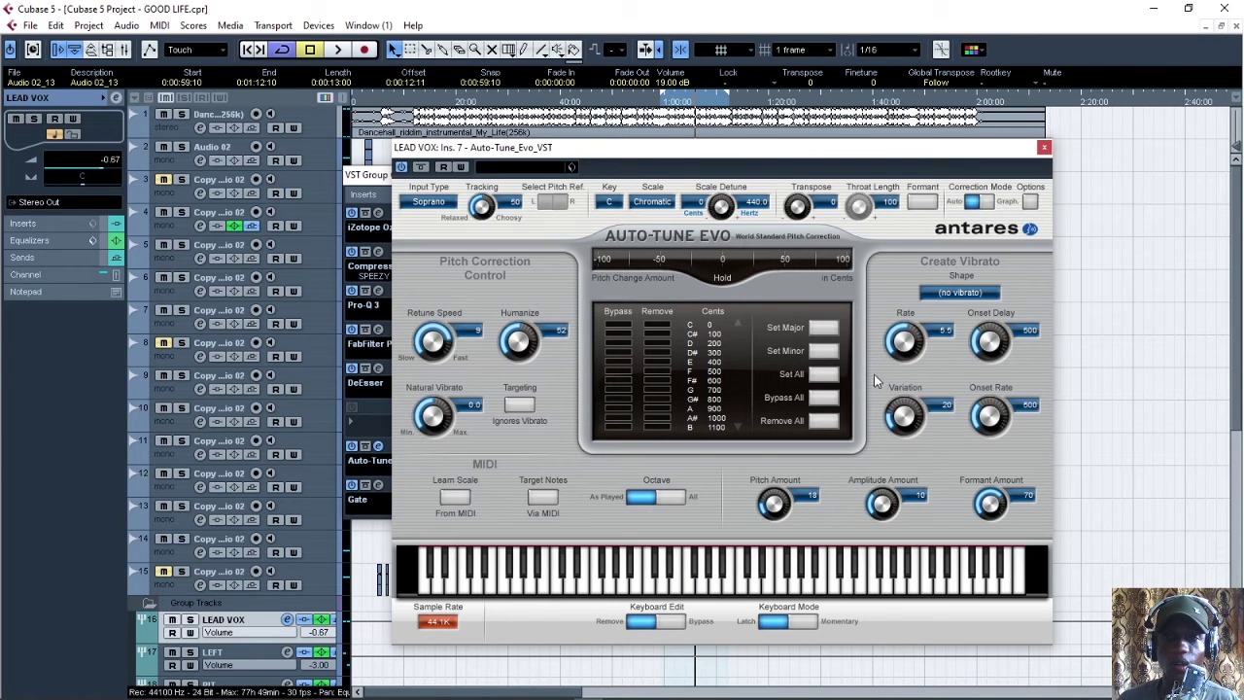
{"action": "left_click_drag", "start_coordinate": [905, 339], "coordinate": [980, 433]}
{"action": "left_click_drag", "start_coordinate": [990, 339], "coordinate": [1011, 551]}
{"action": "left_click_drag", "start_coordinate": [909, 423], "coordinate": [958, 603]}
{"action": "key", "text": "space"}
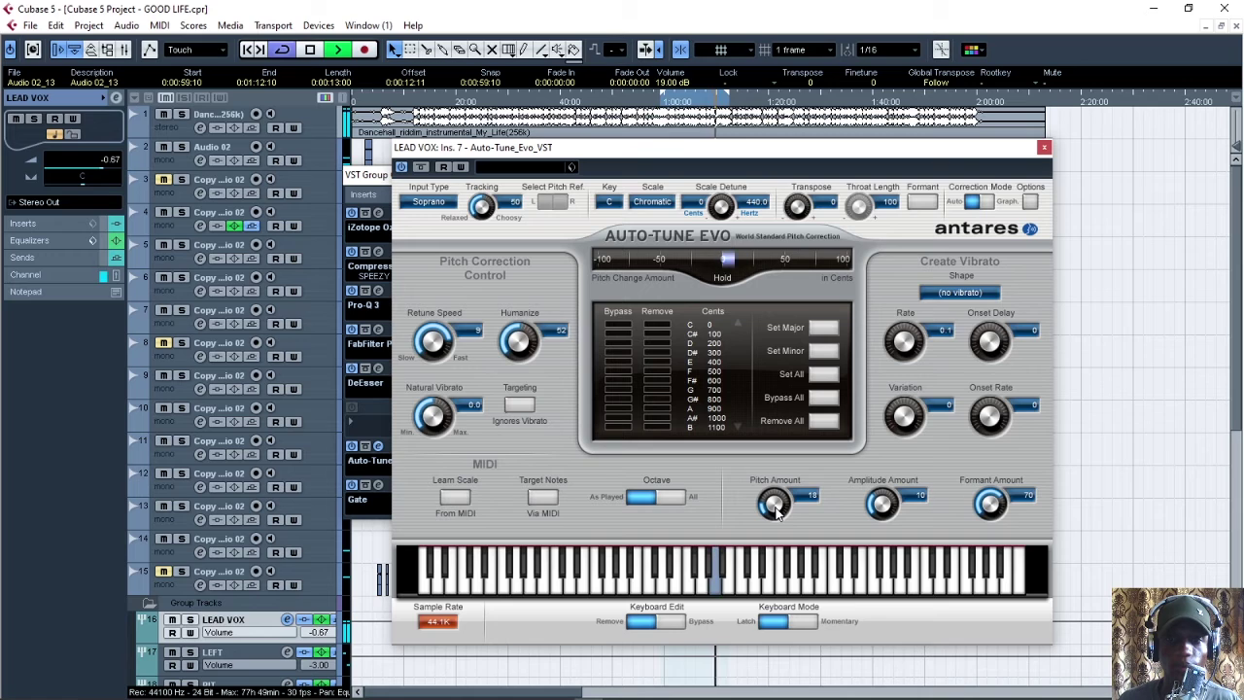
{"action": "key", "text": "space"}
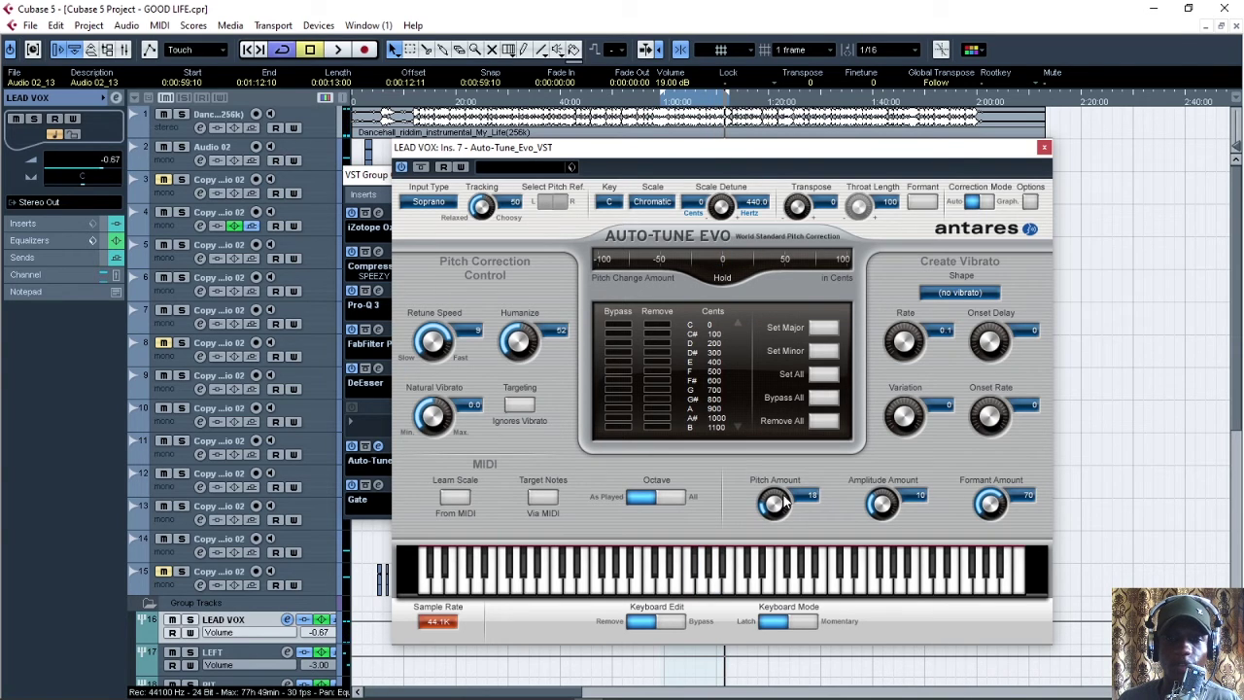
Step: Set Auto-Tune's Pitch Amount to 34, Amplitude Amount to 15 and Formant Amount to 61, auditioning the looped vocals
{"action": "left_click_drag", "start_coordinate": [783, 505], "coordinate": [778, 496]}
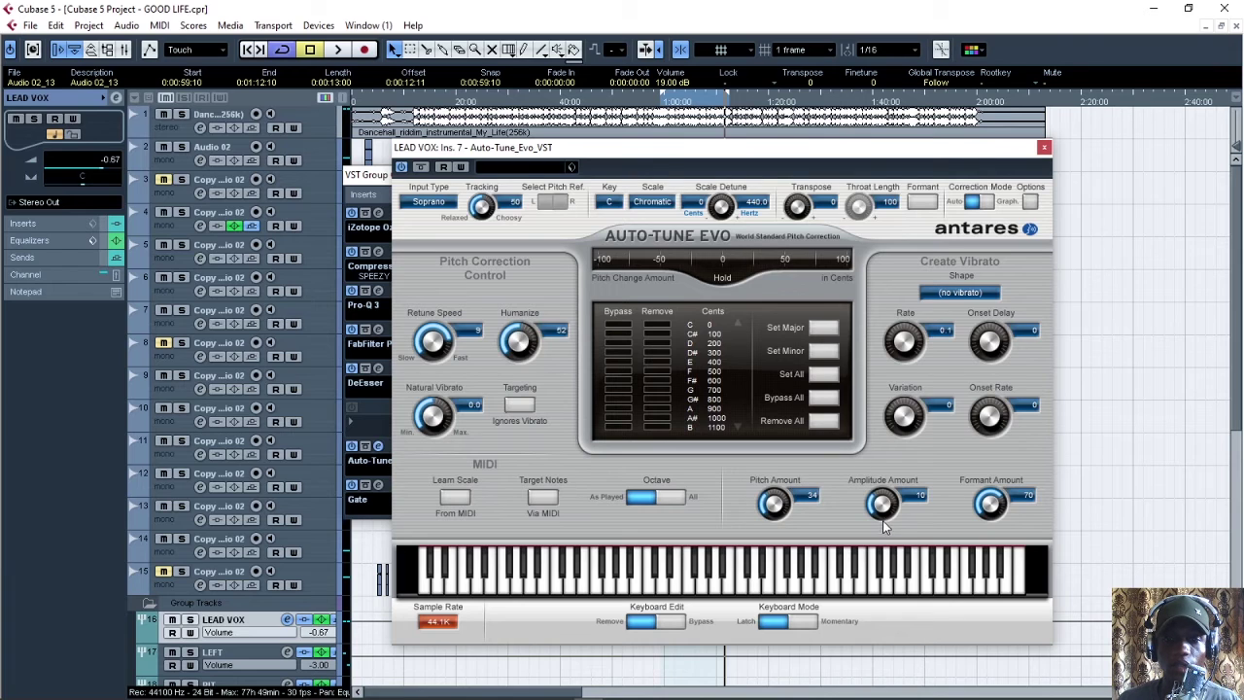
{"action": "key", "text": "space"}
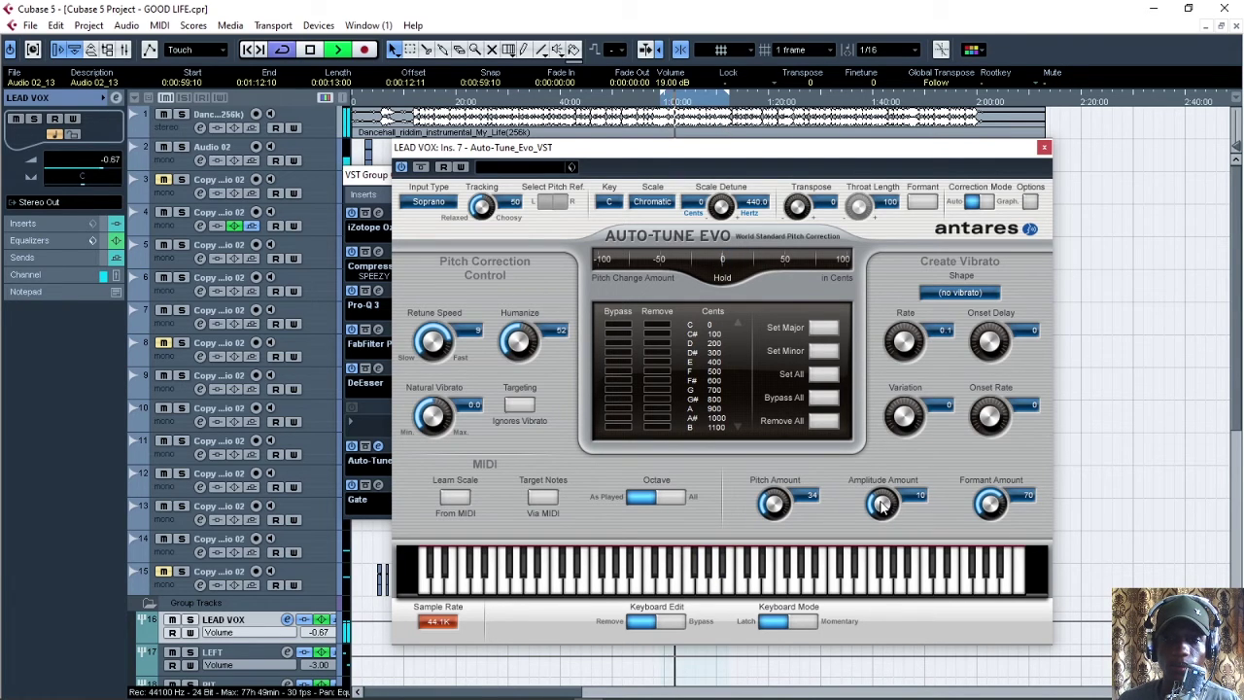
{"action": "scroll", "coordinate": [882, 502], "scroll_direction": "up", "scroll_amount": 5}
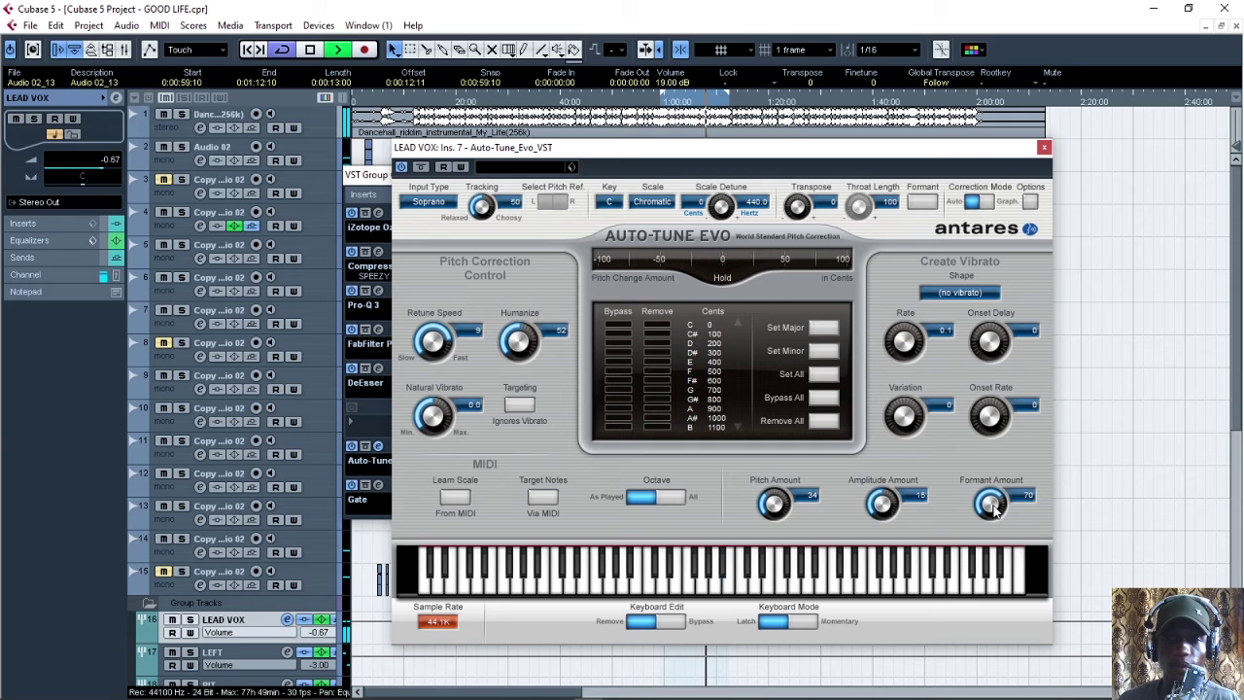
{"action": "key", "text": "space"}
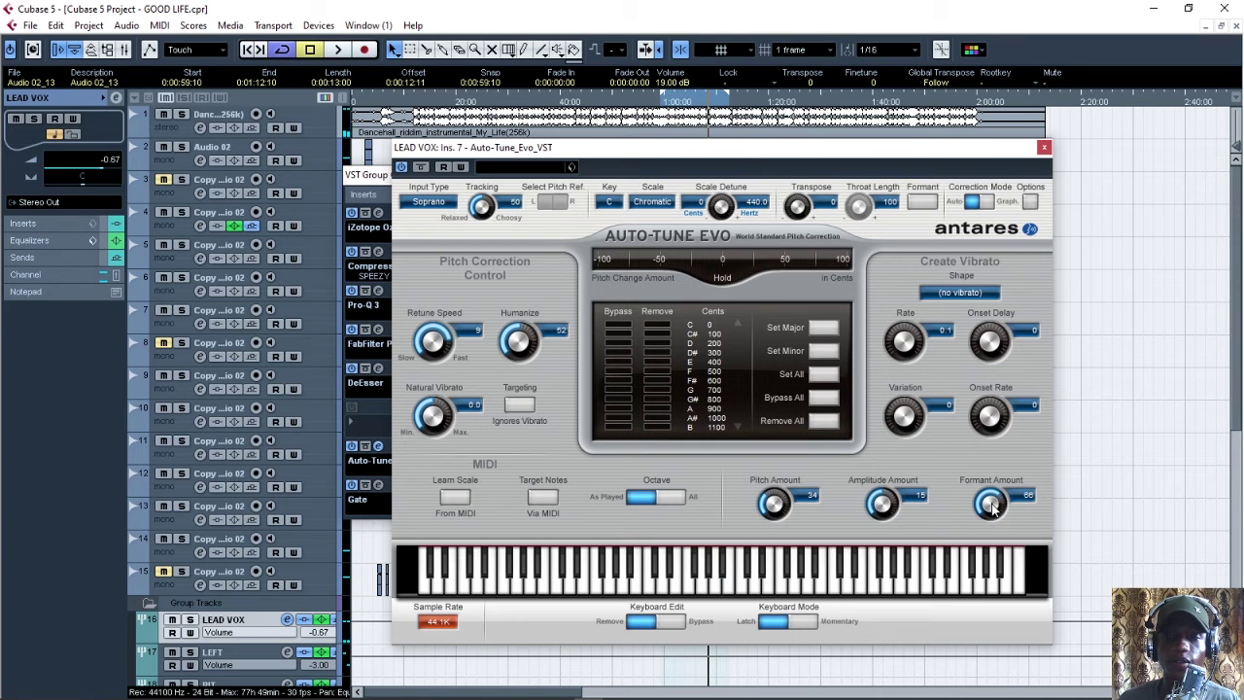
{"action": "left_click_drag", "start_coordinate": [991, 510], "coordinate": [989, 517]}
{"action": "key", "text": "space"}
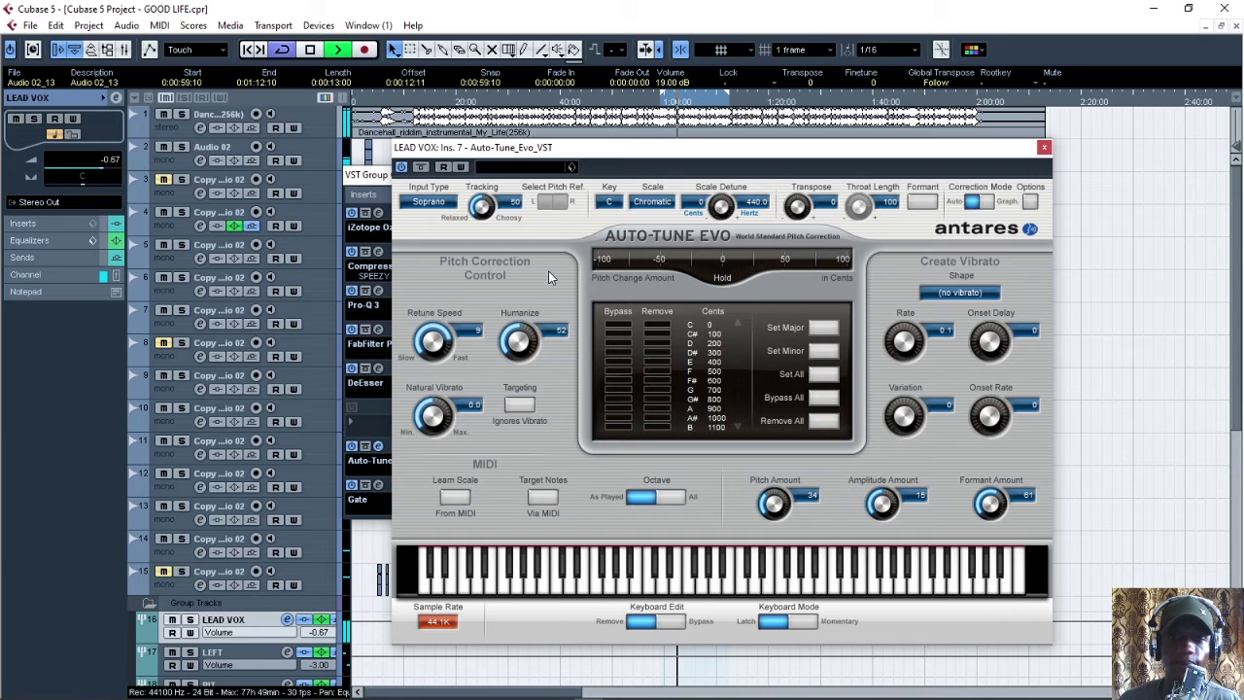
Step: Compare the Auto-Tune input types Alto/Tenor and Low Male during looped playback, and return the input type to Soprano
{"action": "key", "text": "space"}
{"action": "left_click", "coordinate": [431, 201]}
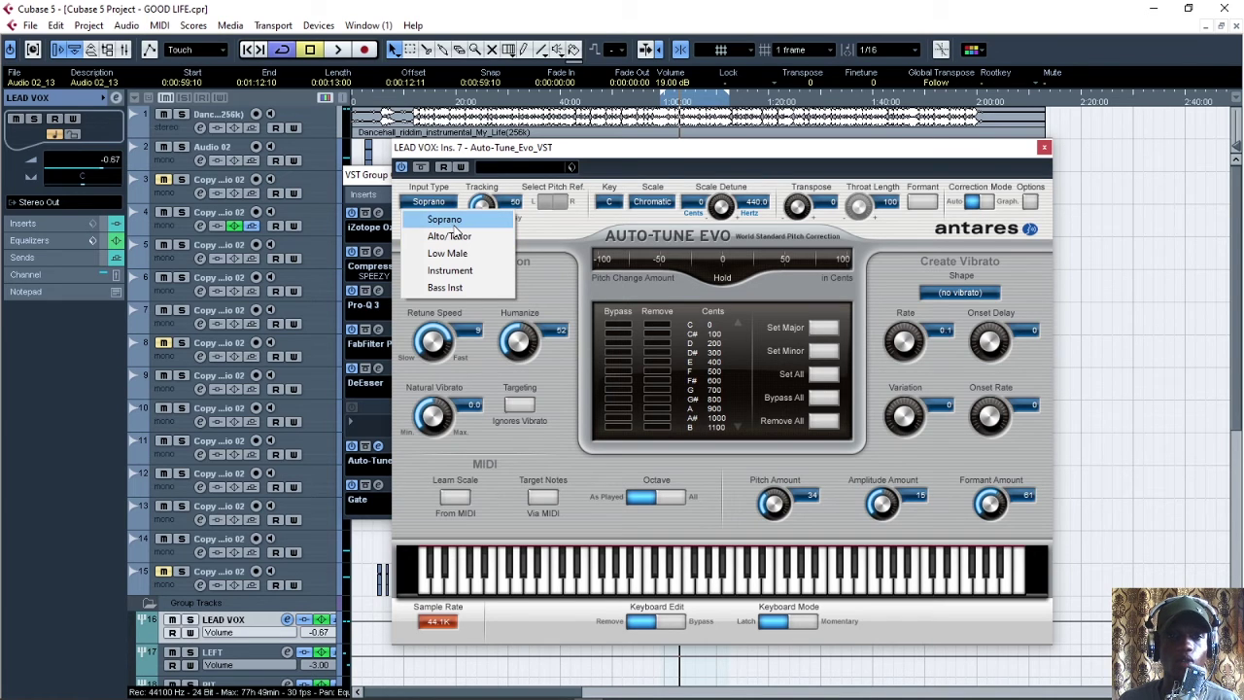
{"action": "left_click", "coordinate": [457, 236]}
{"action": "key", "text": "space"}
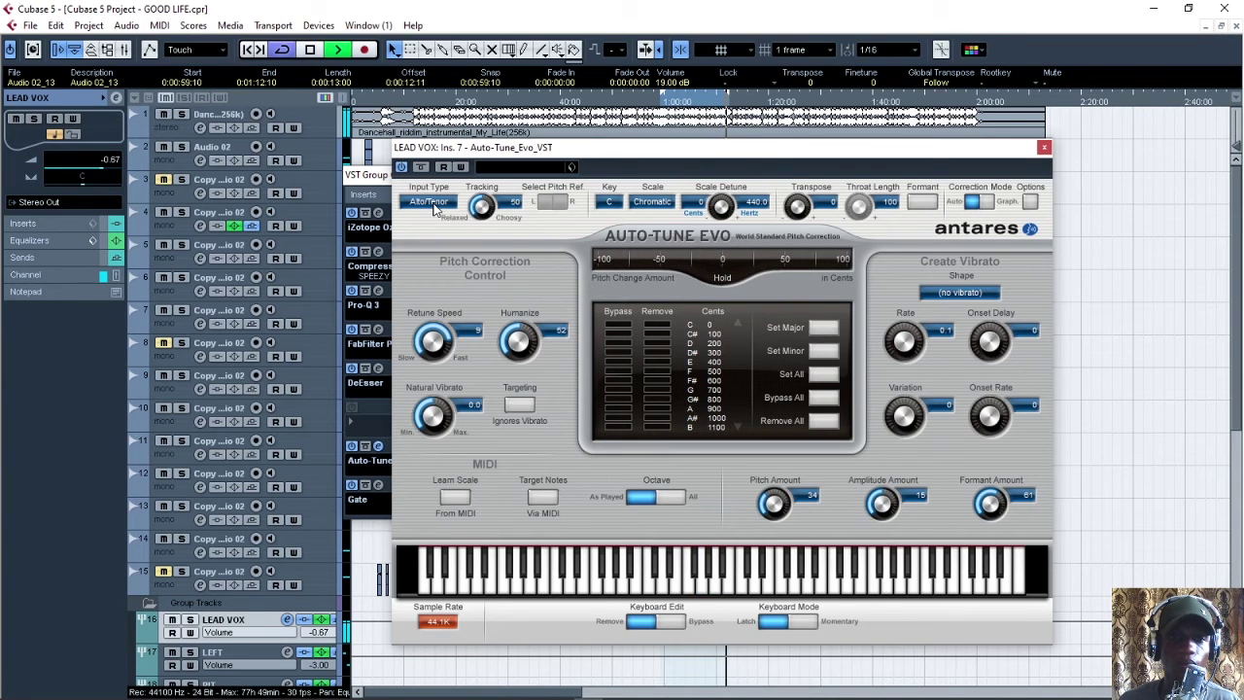
{"action": "key", "text": "space"}
{"action": "left_click", "coordinate": [428, 202]}
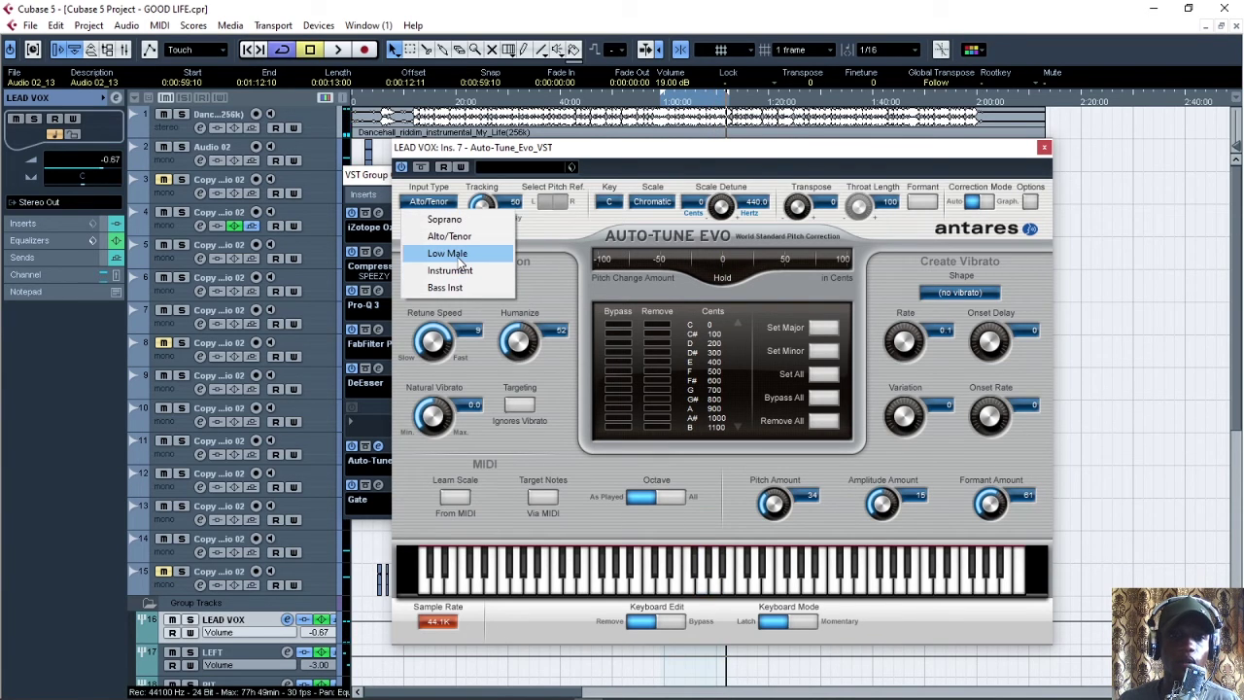
{"action": "left_click", "coordinate": [457, 254]}
{"action": "key", "text": "space"}
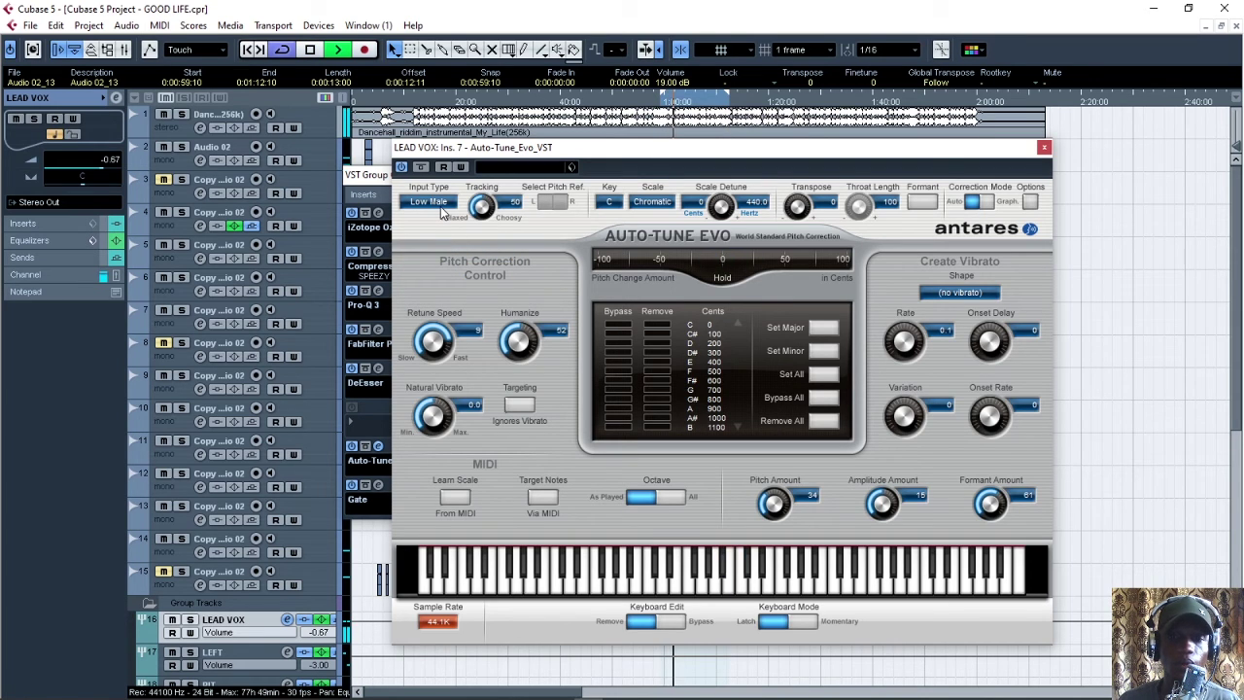
{"action": "left_click", "coordinate": [436, 203]}
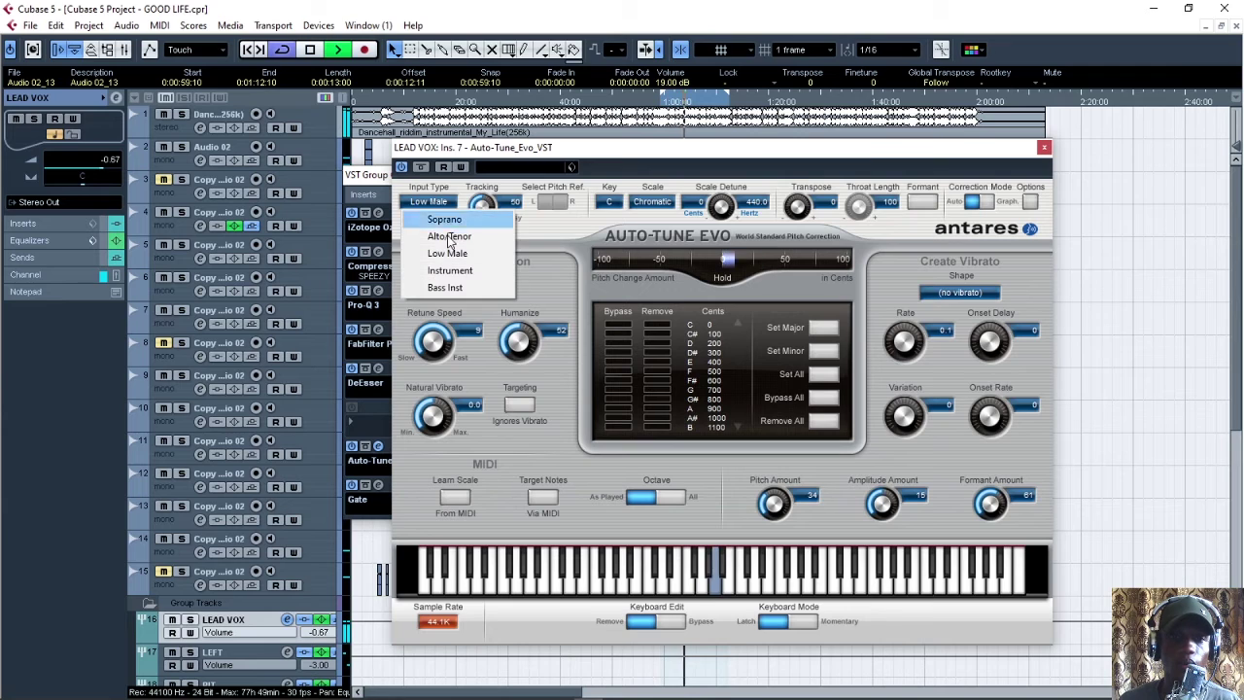
{"action": "left_click", "coordinate": [447, 221]}
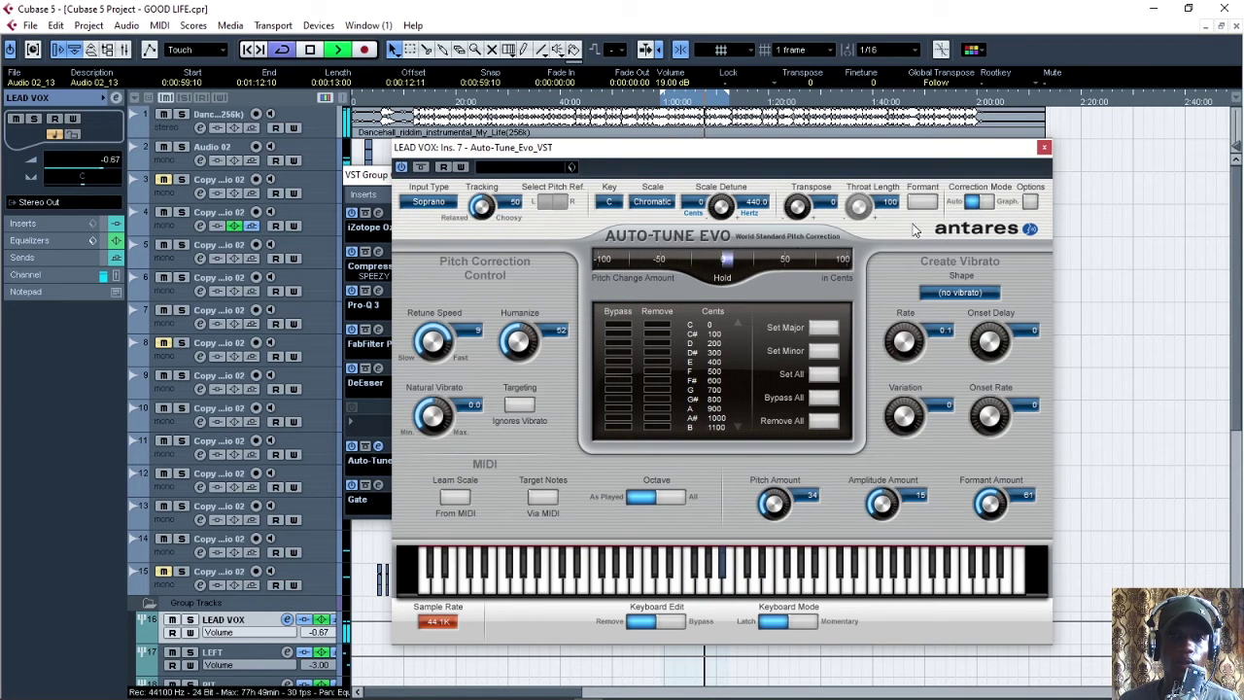
{"action": "key", "text": "space"}
Step: Close the Auto-Tune editor, and enable the LEAD VOX group's FX 4-MonoDelay send, checking its delay settings
{"action": "left_click", "coordinate": [1044, 147]}
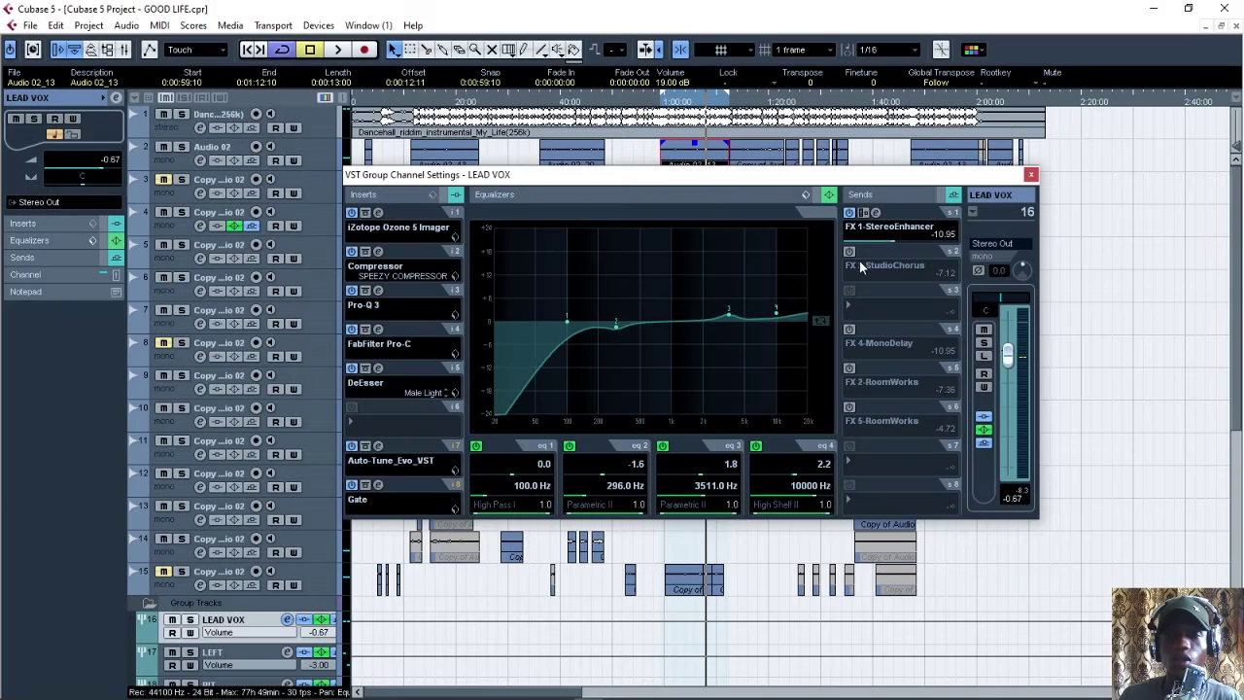
{"action": "left_click", "coordinate": [851, 335]}
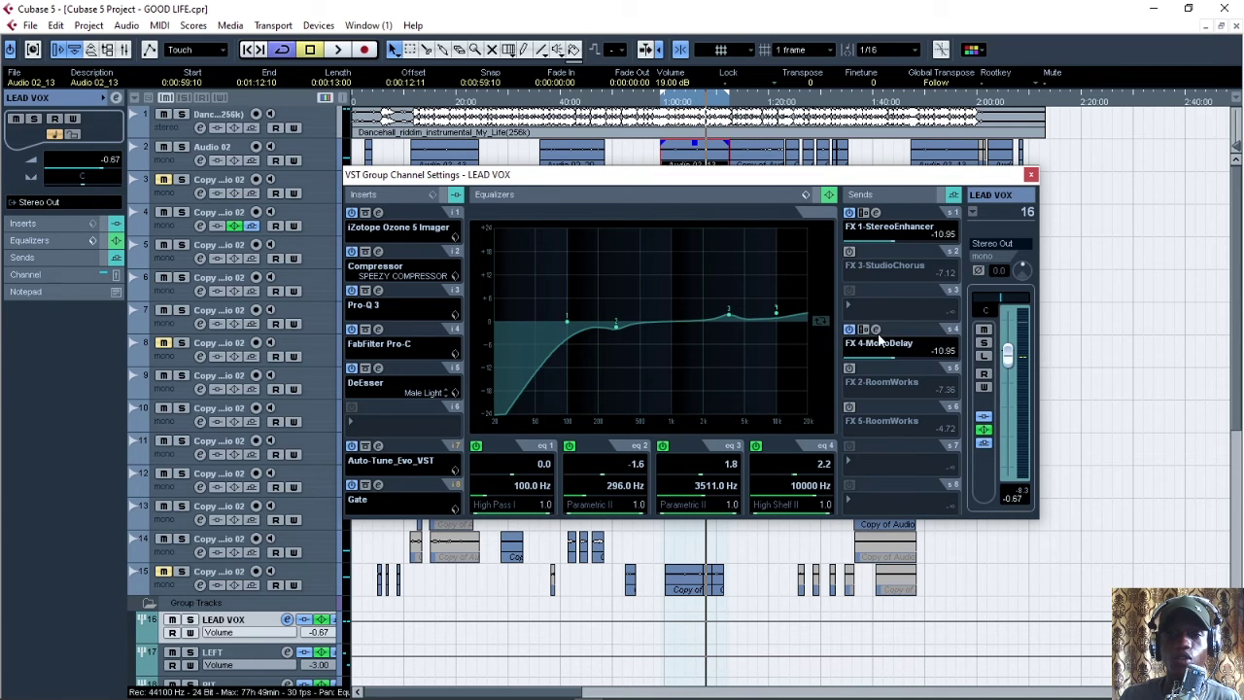
{"action": "left_click", "coordinate": [880, 341]}
{"action": "left_click_drag", "start_coordinate": [877, 324], "coordinate": [832, 315]}
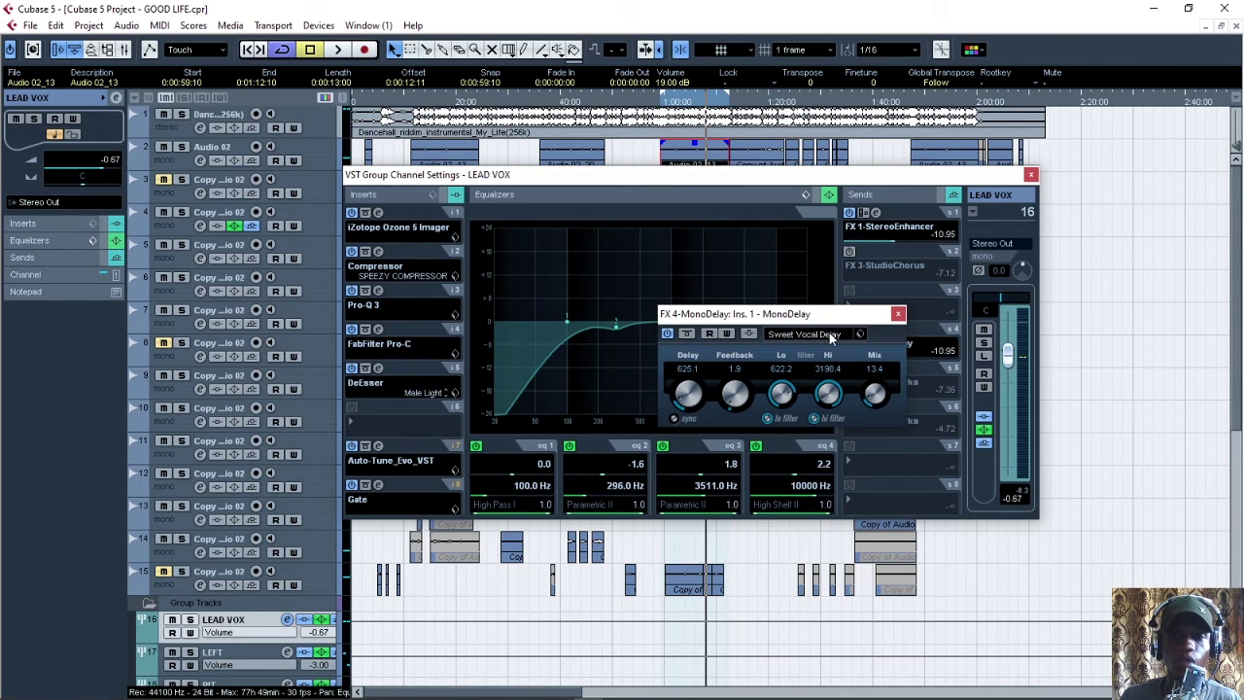
{"action": "left_click", "coordinate": [899, 313]}
Step: Mute the instrumental track and raise the FX 4-MonoDelay send level to -4.25 while auditioning the looped vocals
{"action": "key", "text": "space"}
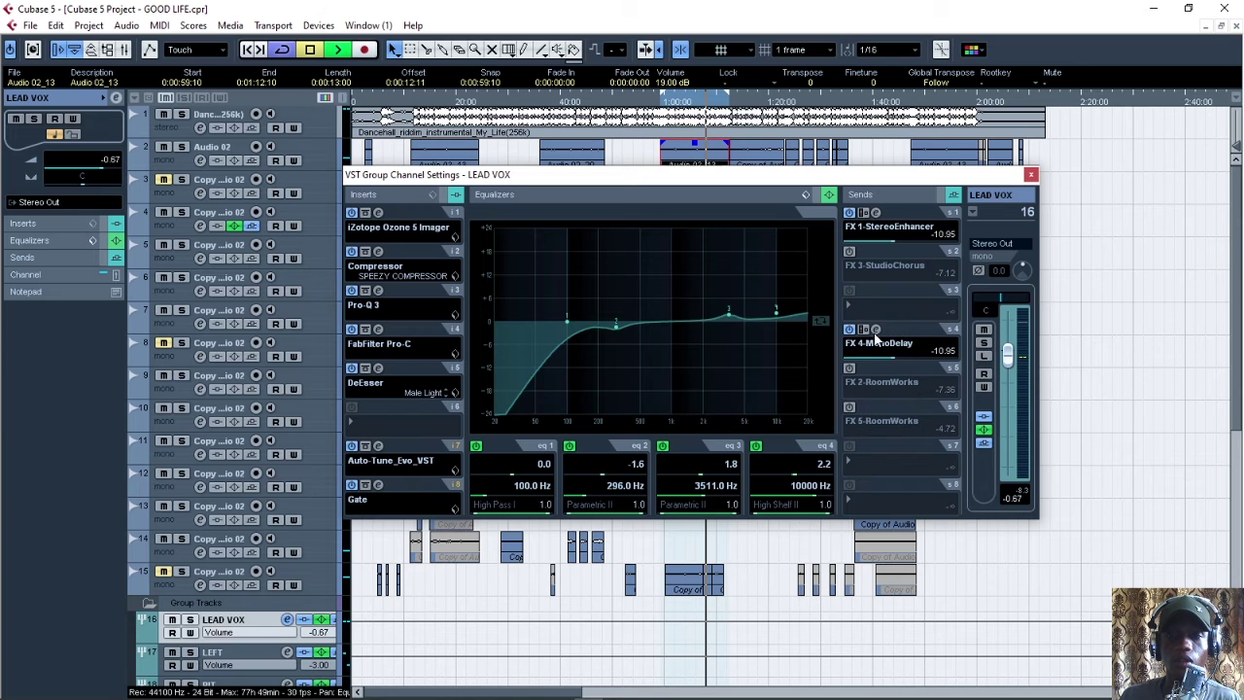
{"action": "left_click", "coordinate": [163, 114]}
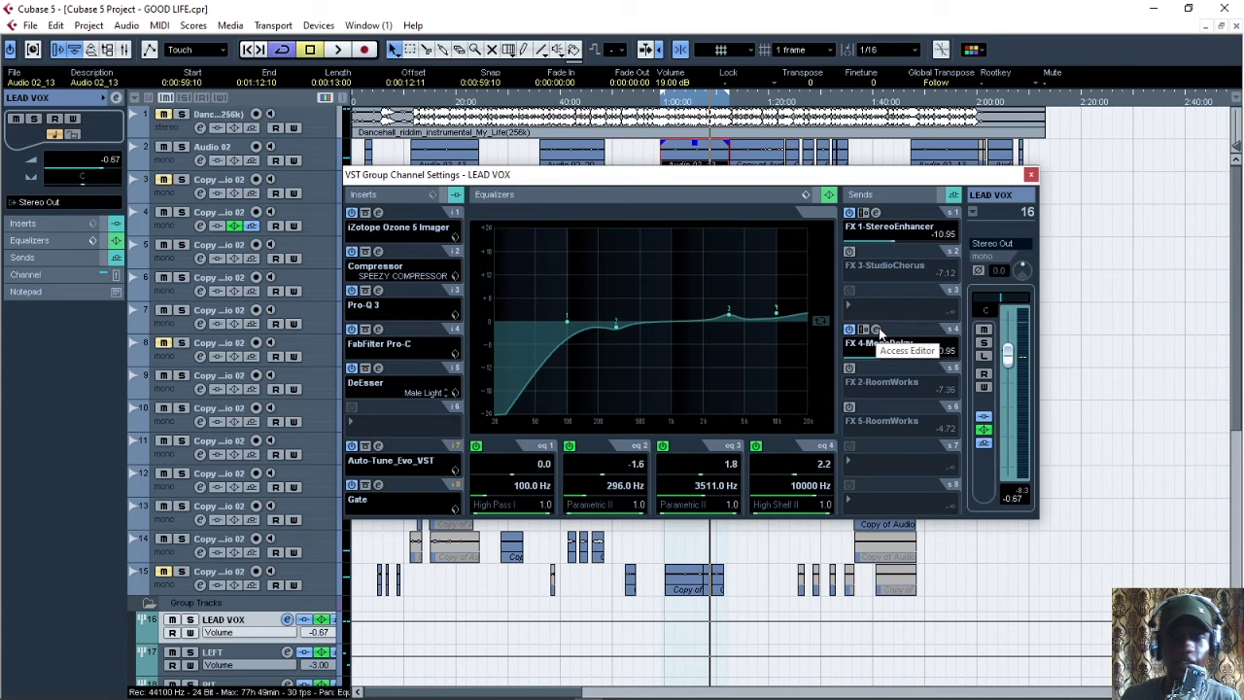
{"action": "left_click", "coordinate": [893, 356]}
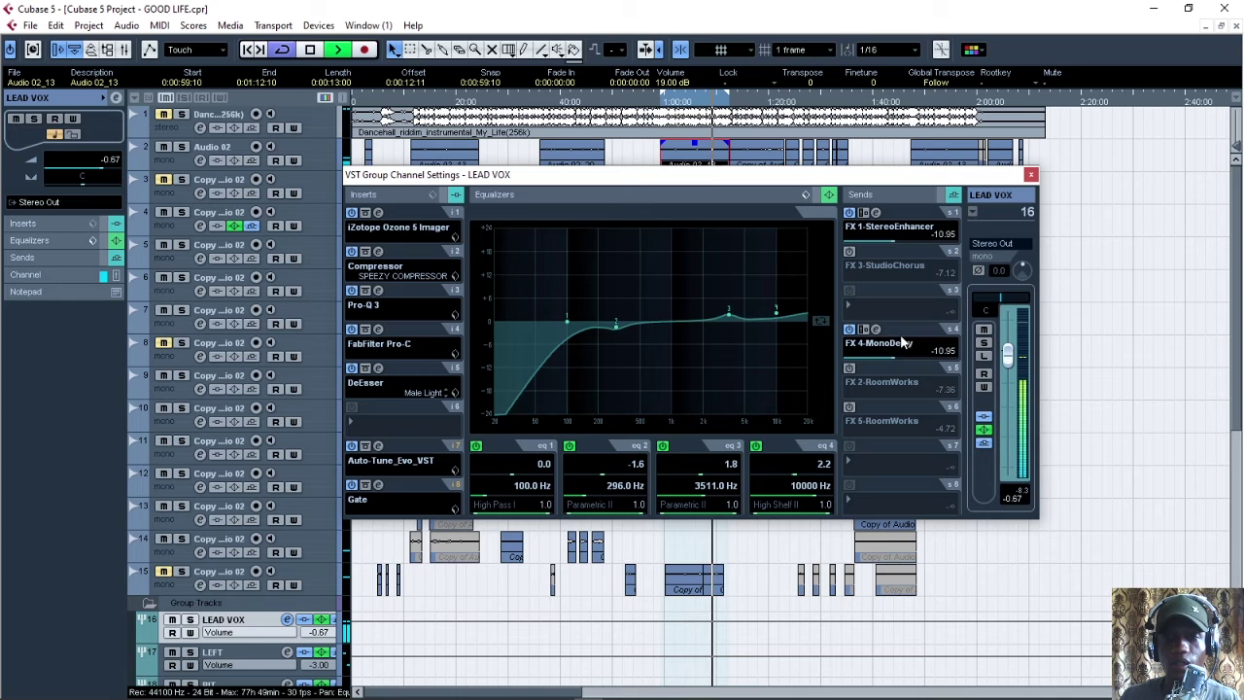
{"action": "left_click_drag", "start_coordinate": [895, 358], "coordinate": [912, 355]}
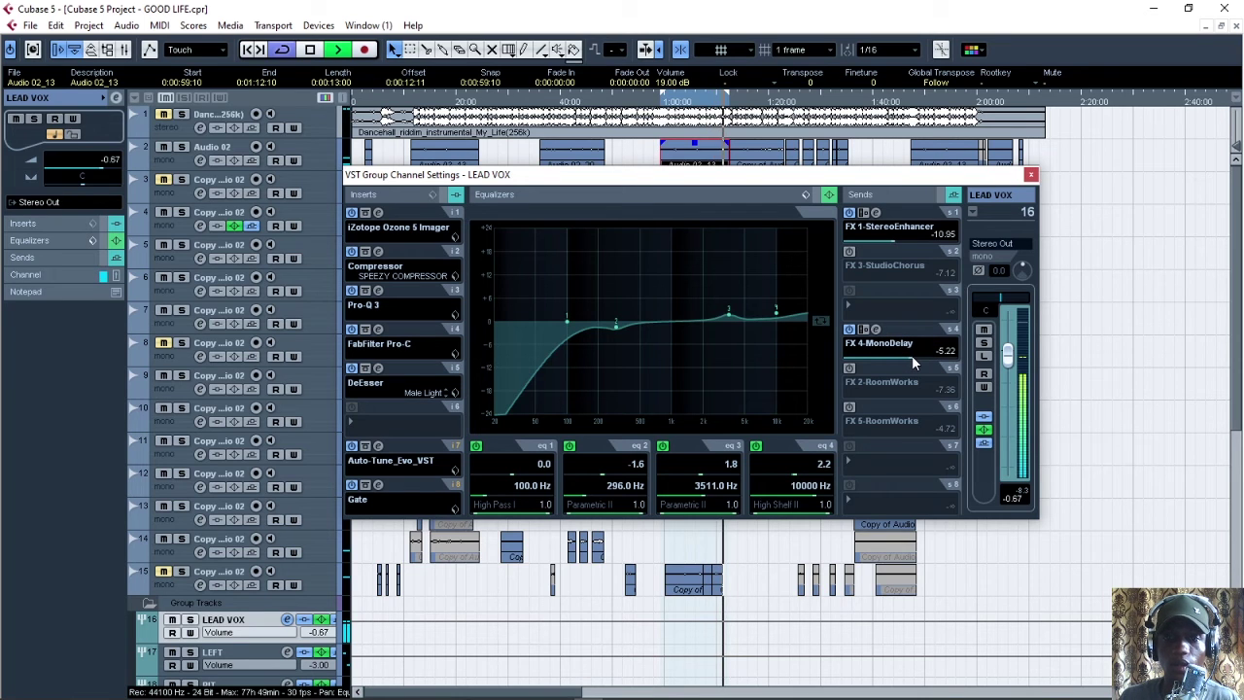
{"action": "key", "text": "space"}
{"action": "key", "text": "space"}
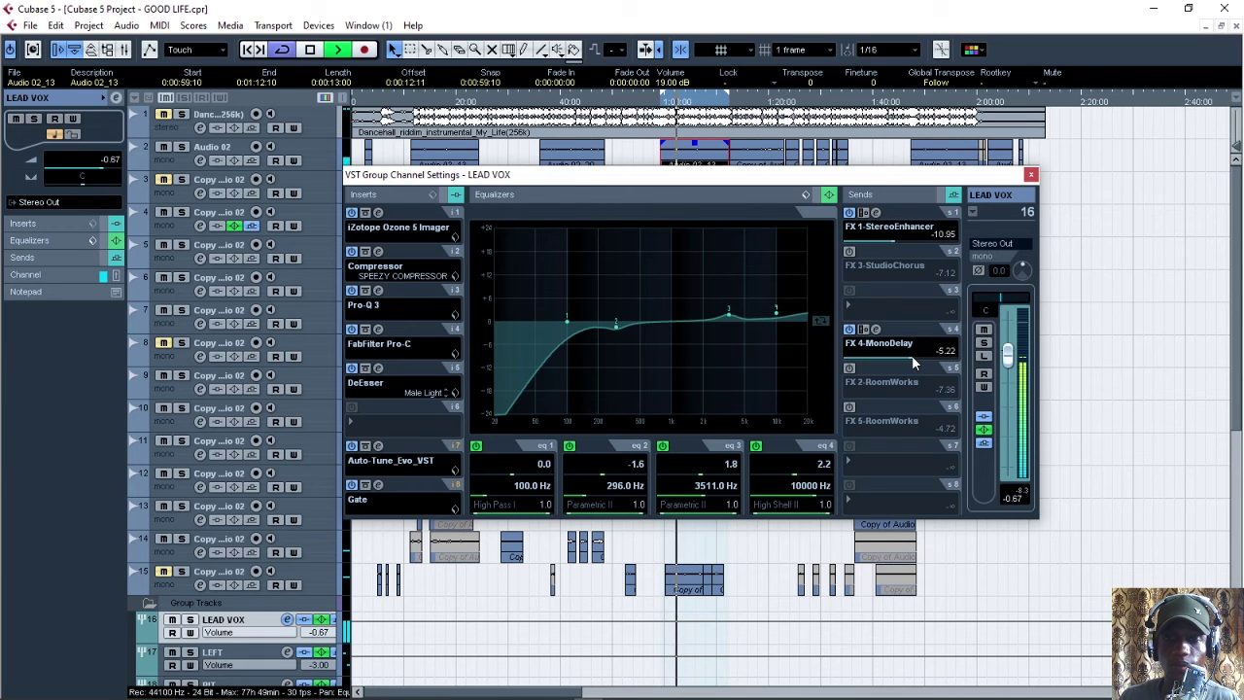
{"action": "key", "text": "space"}
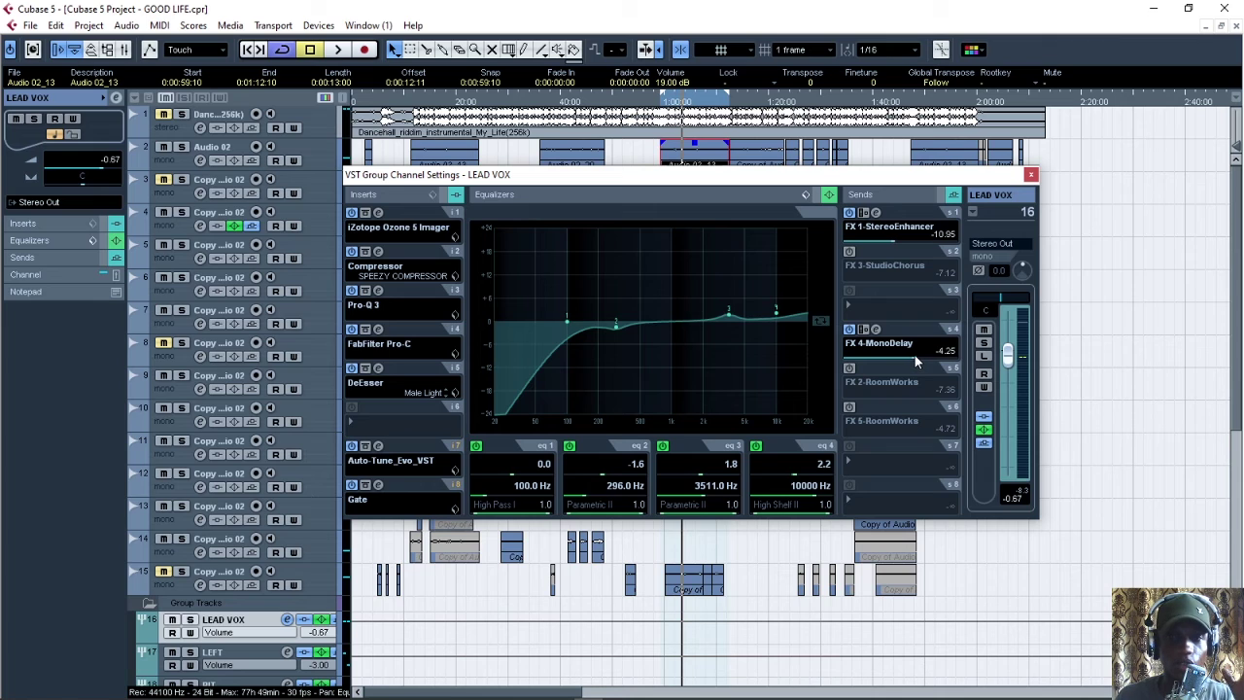
Step: Try the FX 4-MonoDelay send at 5.87 during looped playback, and bring it back to -4.25
{"action": "scroll", "coordinate": [952, 362], "scroll_direction": "up", "scroll_amount": 2}
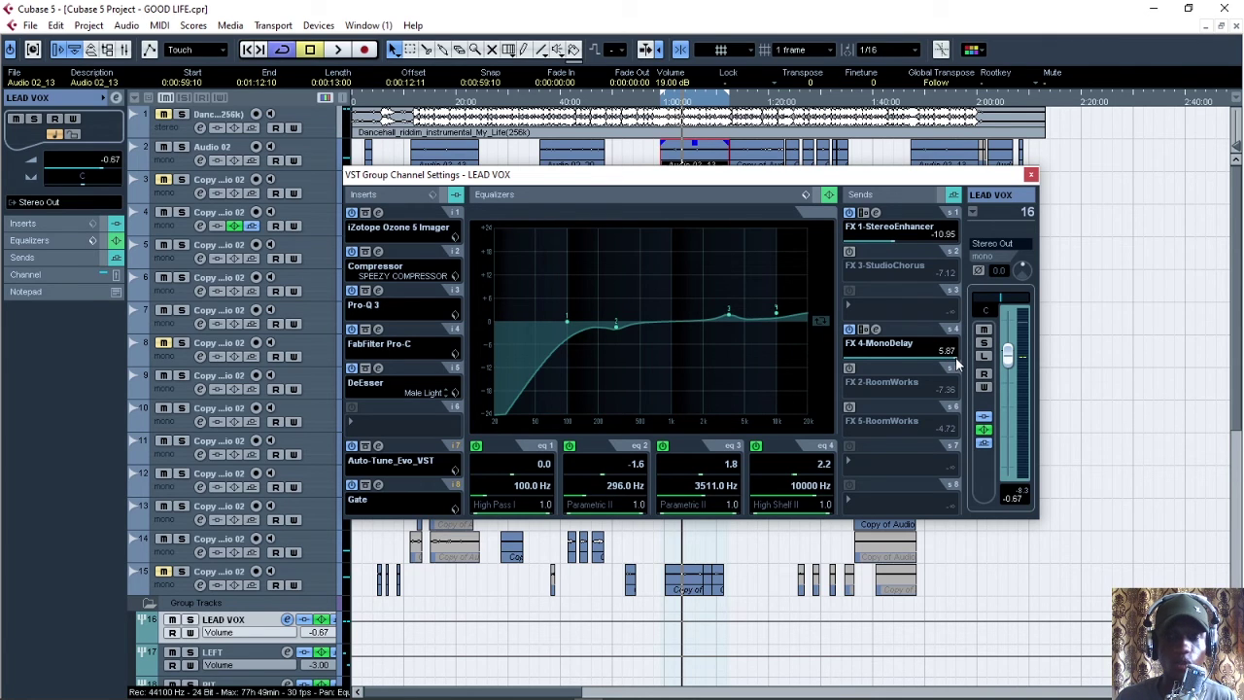
{"action": "key", "text": "space"}
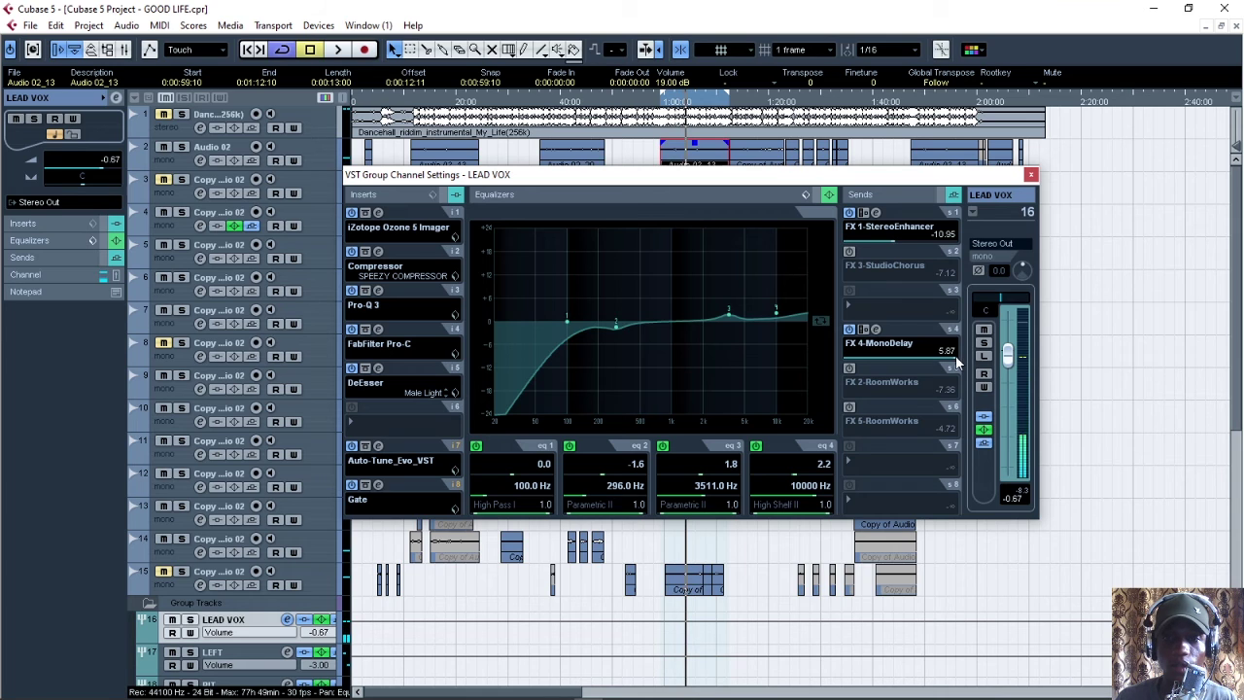
{"action": "left_click_drag", "start_coordinate": [955, 355], "coordinate": [914, 358]}
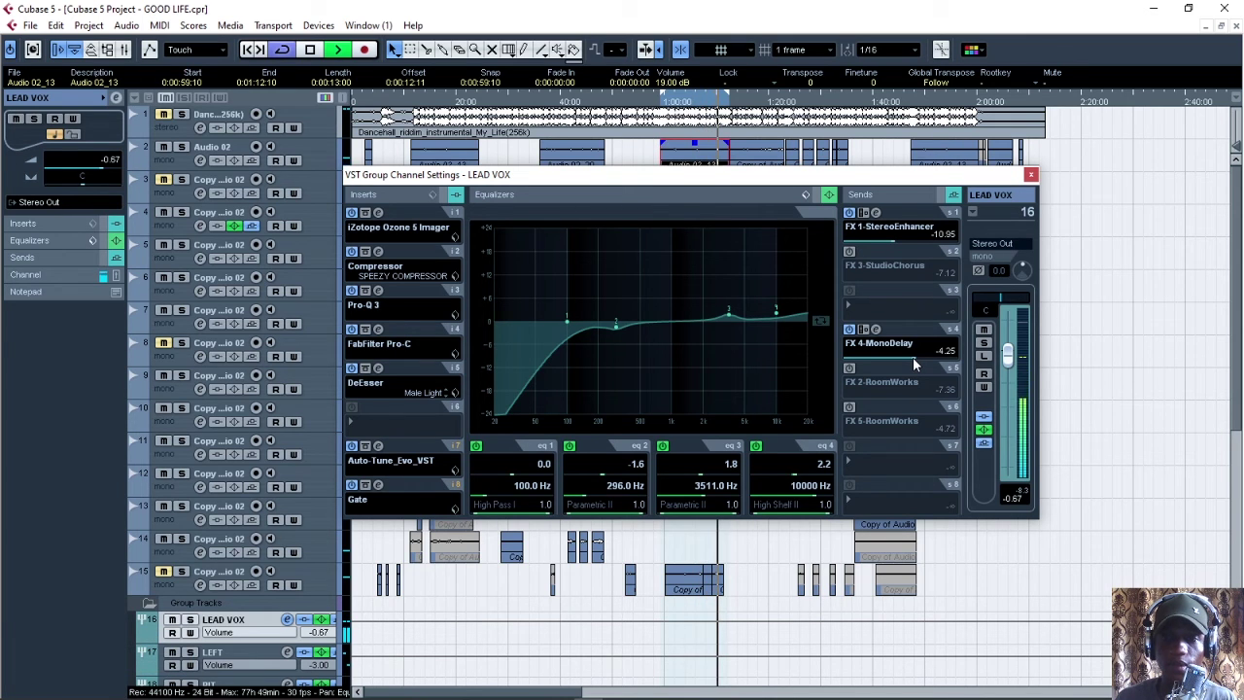
{"action": "key", "text": "space"}
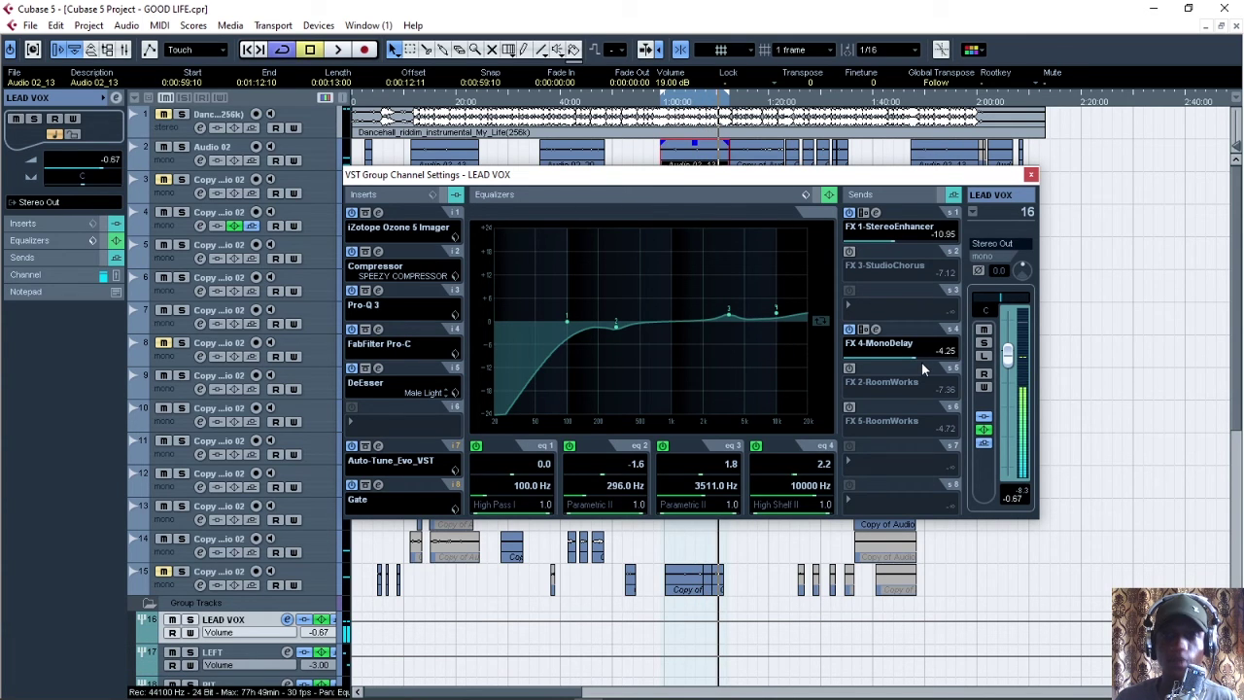
Step: With the instrumental unmuted, enable the FX 5-RoomWorks send and raise its level to -2.23 during looped playback
{"action": "left_click", "coordinate": [853, 412]}
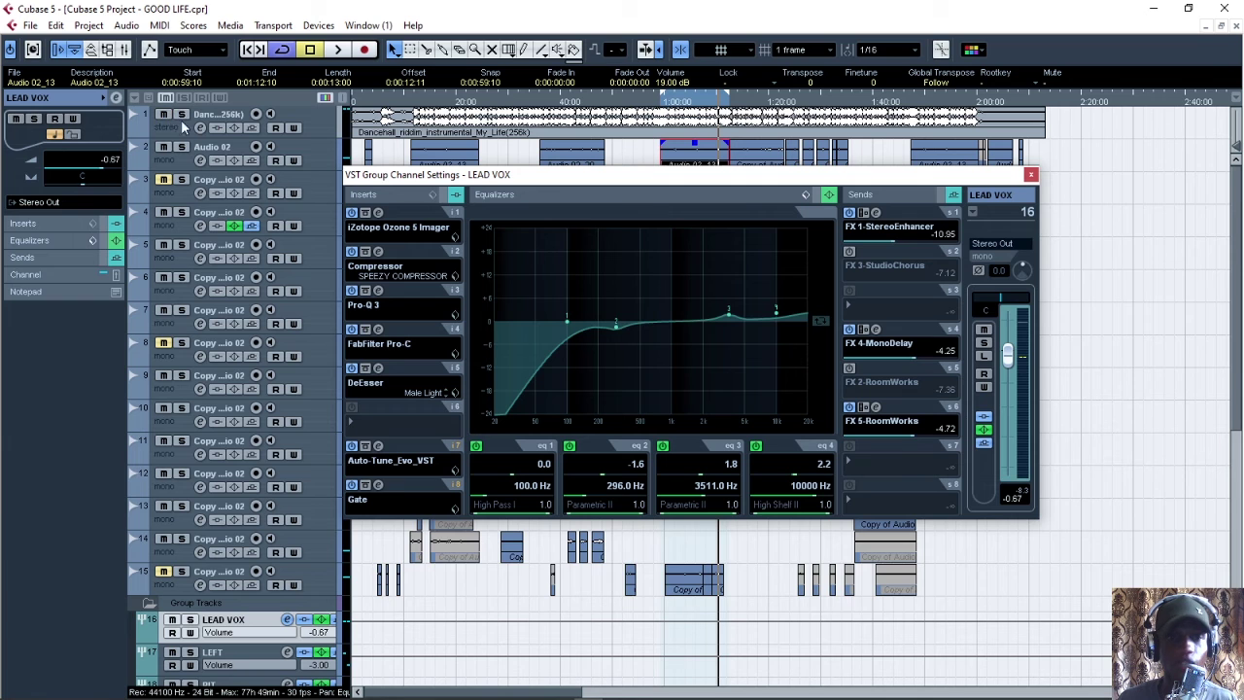
{"action": "key", "text": "space"}
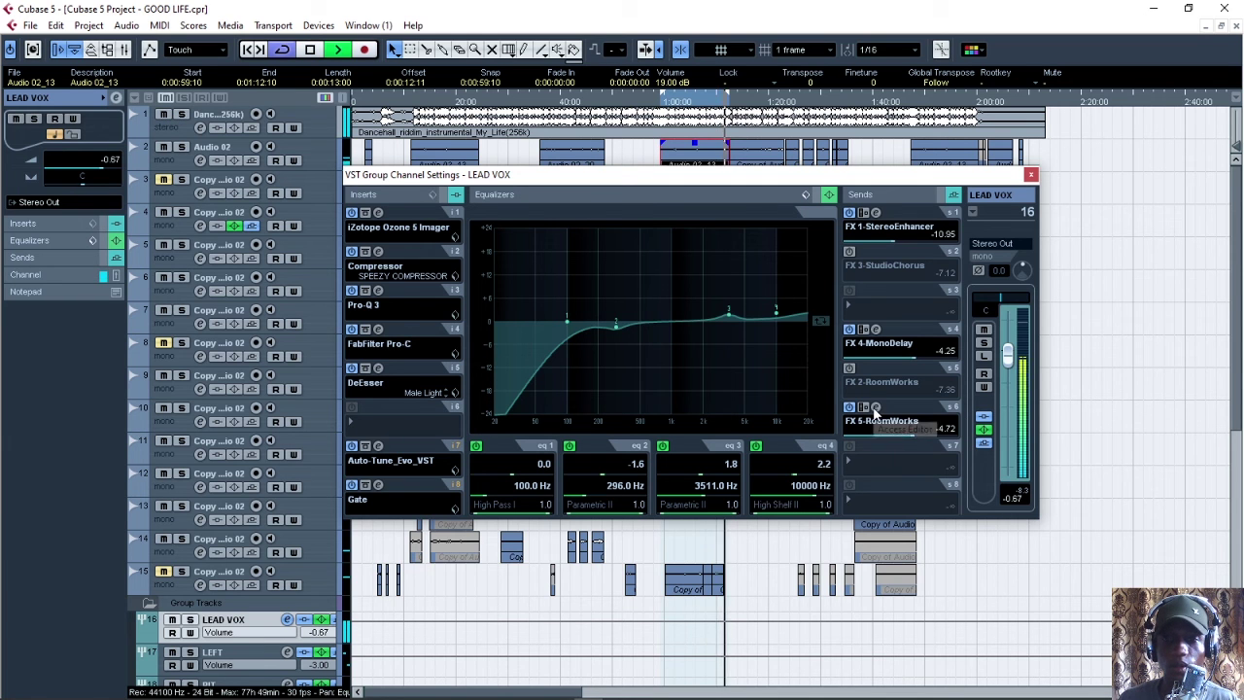
{"action": "left_click", "coordinate": [875, 406]}
{"action": "left_click", "coordinate": [1088, 250]}
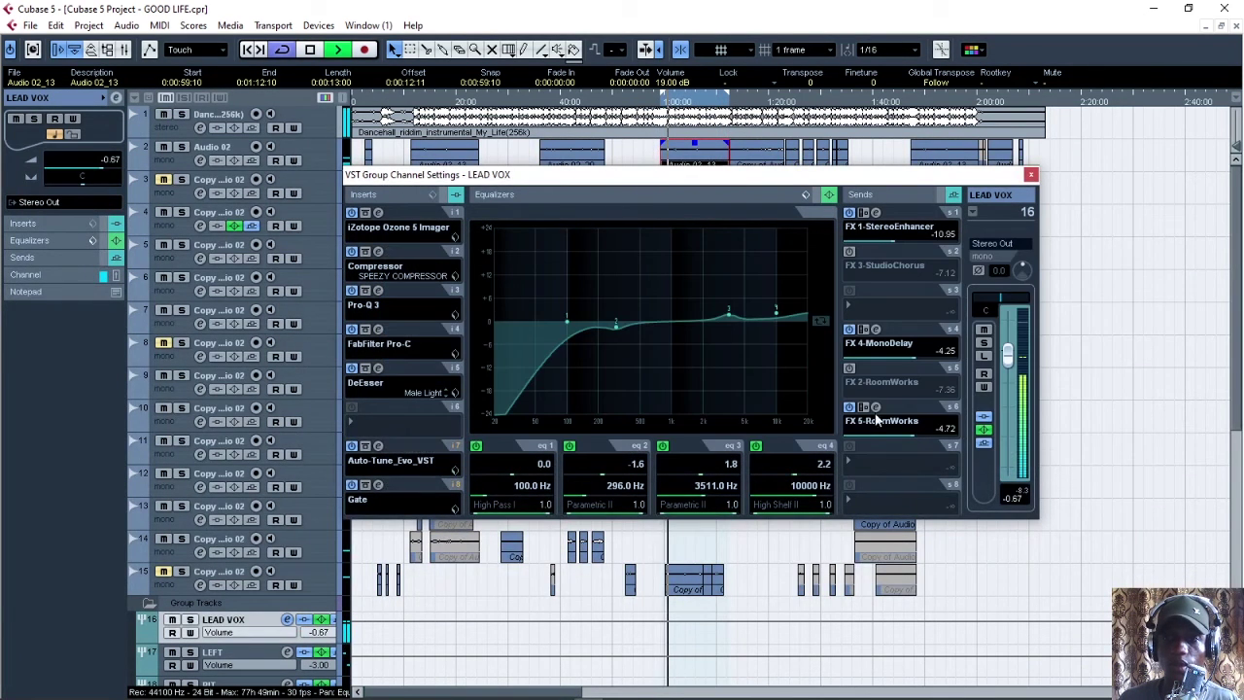
{"action": "left_click_drag", "start_coordinate": [912, 440], "coordinate": [921, 442]}
{"action": "key", "text": "space"}
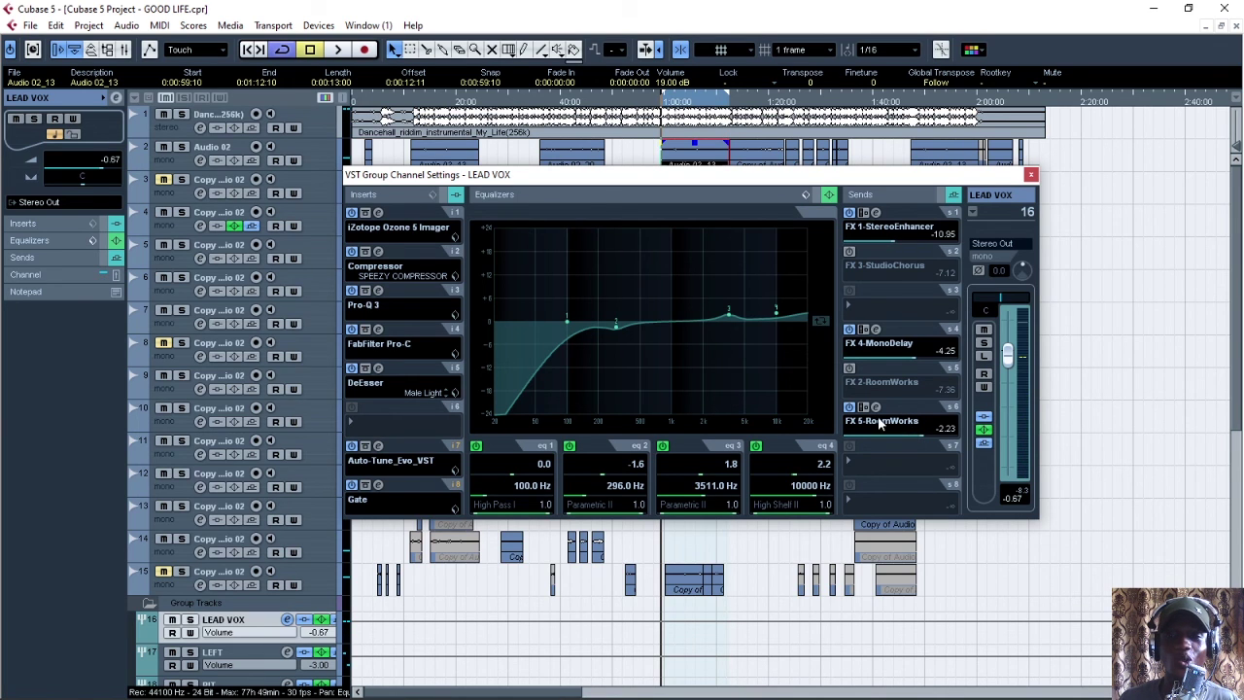
Step: Close the LEAD VOX group's channel settings and clear the clip selection in the project window
{"action": "left_click", "coordinate": [1031, 174]}
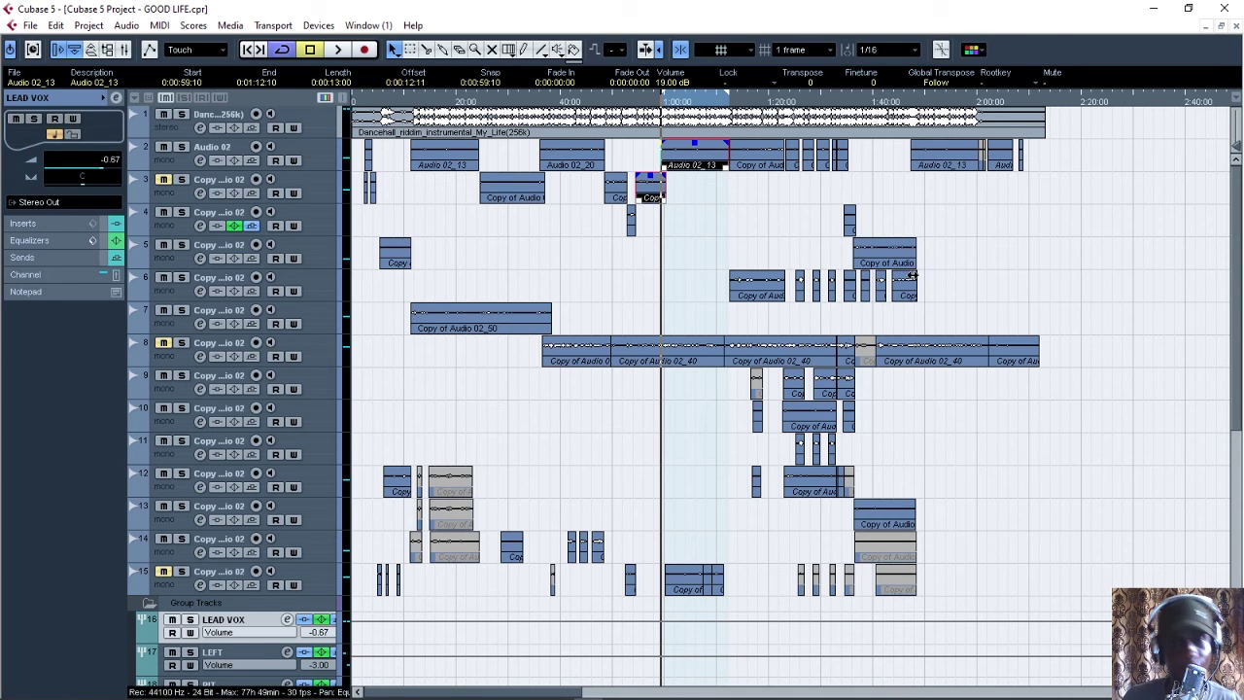
{"action": "left_click", "coordinate": [790, 254]}
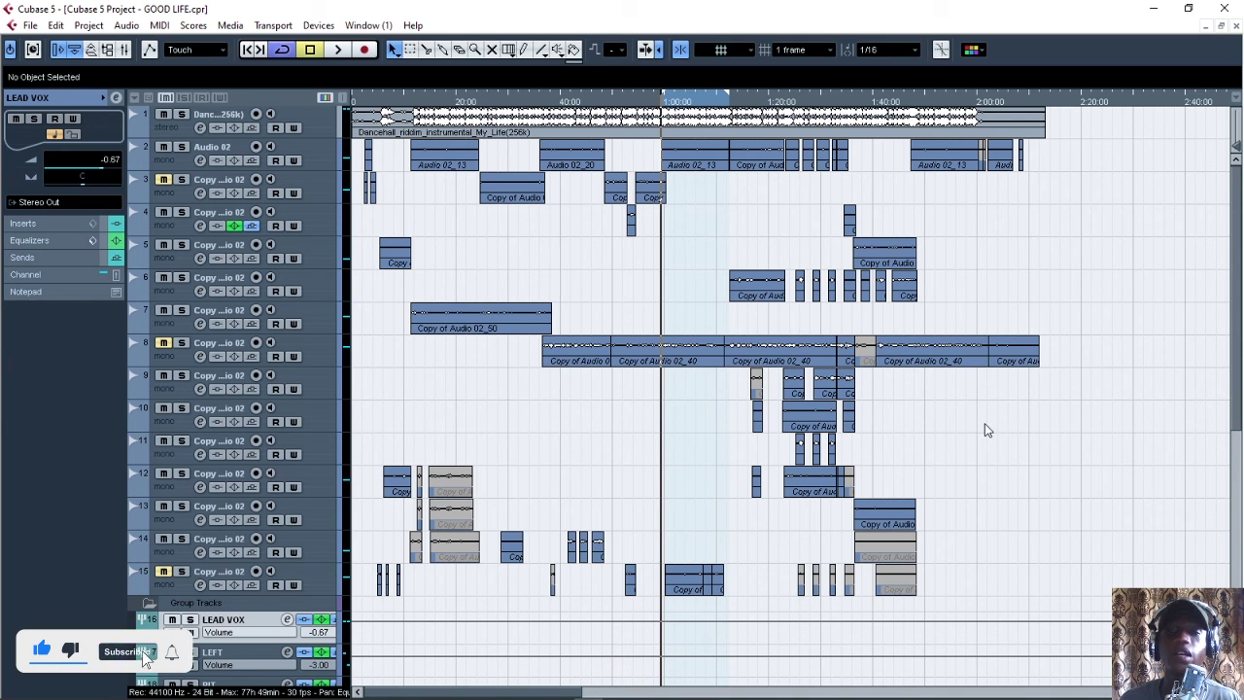
{"action": "left_click", "coordinate": [693, 118]}
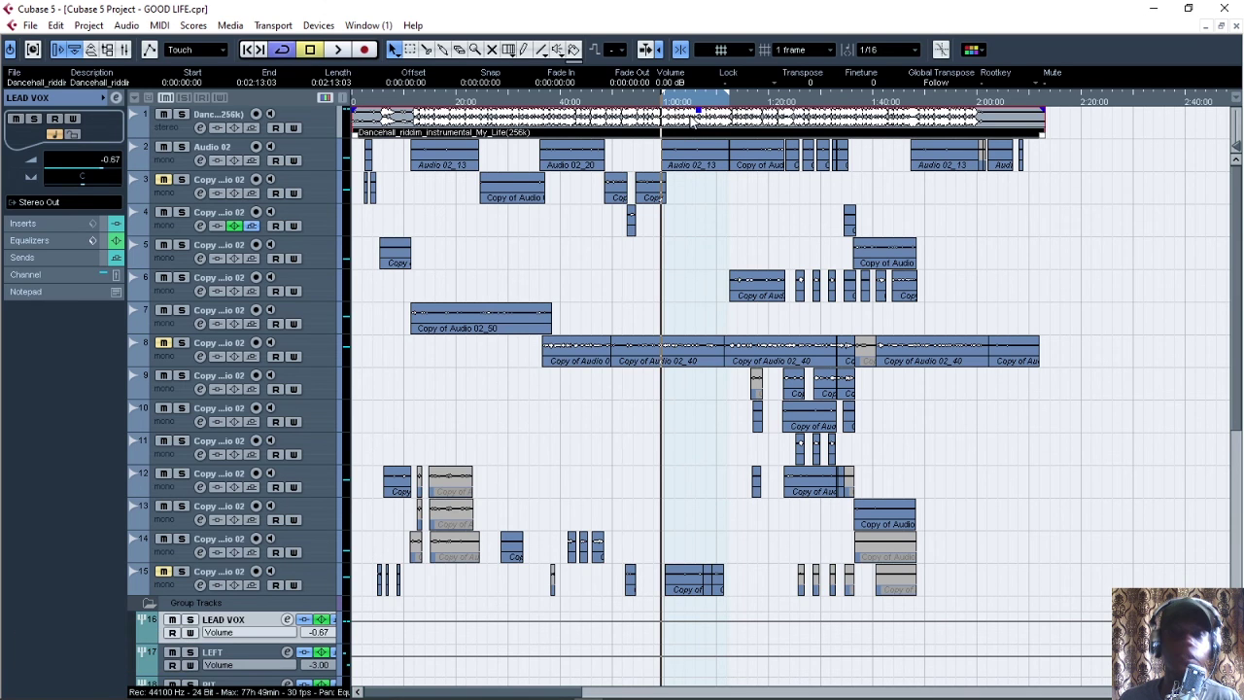
{"action": "left_click", "coordinate": [749, 216]}
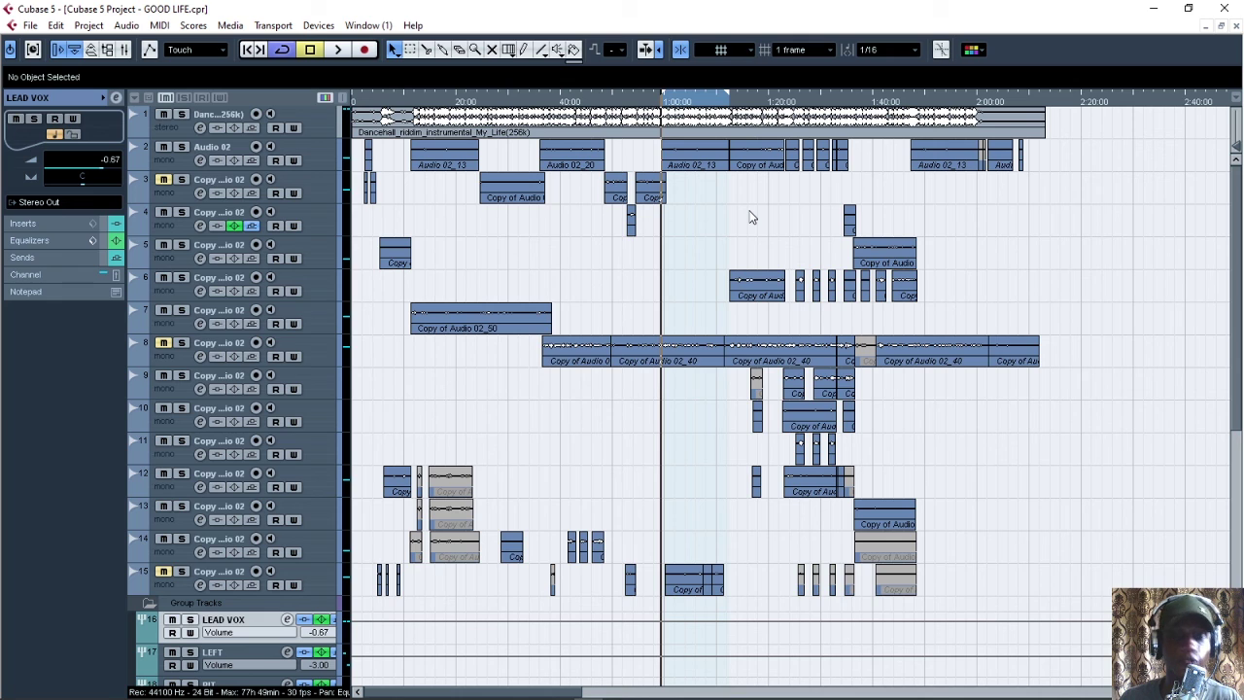